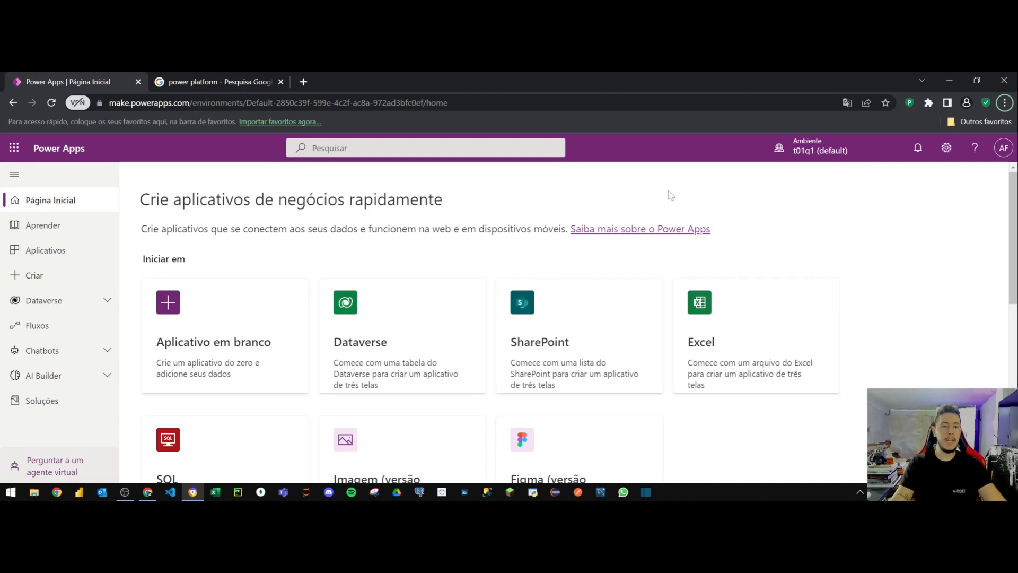
View the Microsoft Power Platform diagram in the image search results, close its preview, and return to the Power Apps home page.
{"action": "left_click", "coordinate": [253, 80]}
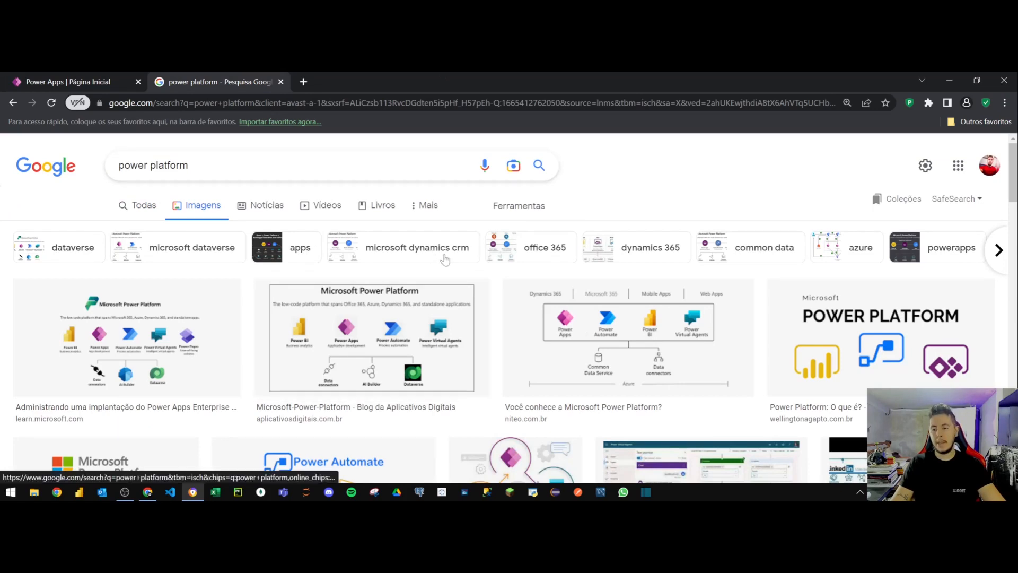
{"action": "left_click", "coordinate": [375, 315]}
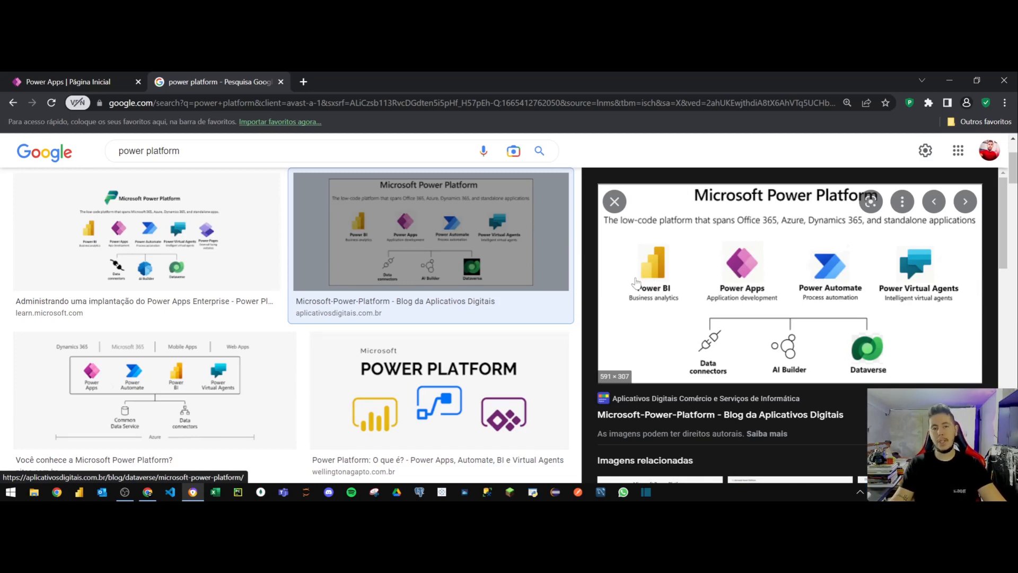
{"action": "left_click", "coordinate": [615, 201]}
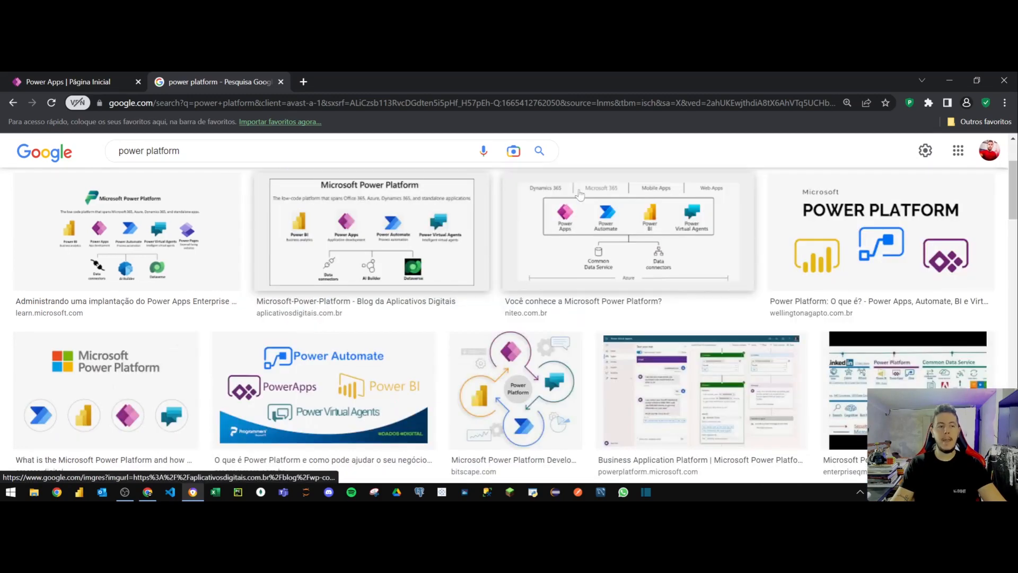
{"action": "left_click", "coordinate": [46, 82]}
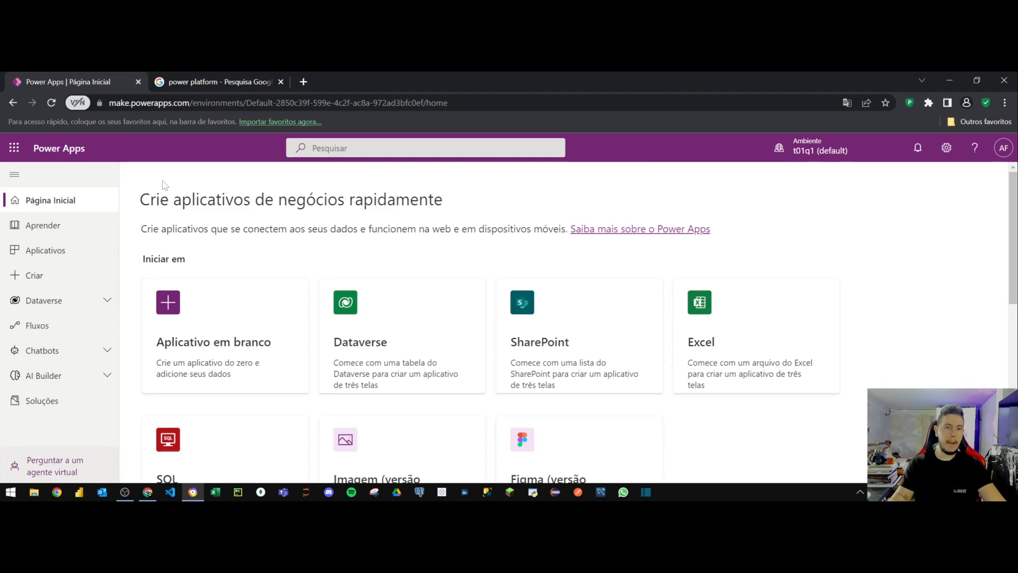
Search the web for "power apps desenvolvedor" in a new tab and open the Plano para Desenvolvedores do Power Apps page.
{"action": "left_click", "coordinate": [307, 71]}
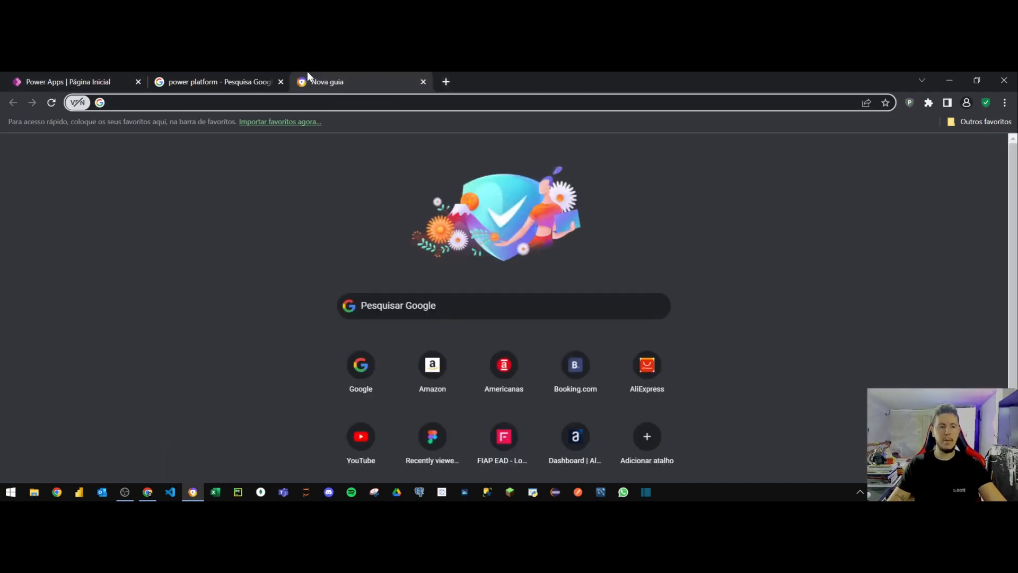
{"action": "type", "text": "power"}
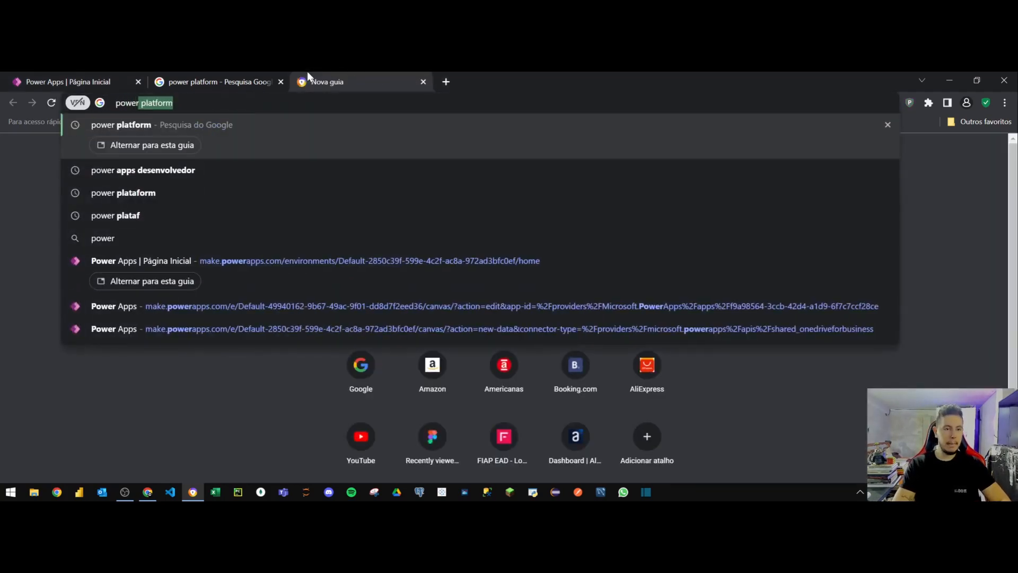
{"action": "key", "text": "Down"}
{"action": "key", "text": "Down"}
{"action": "key", "text": "Up"}
{"action": "key", "text": "Return"}
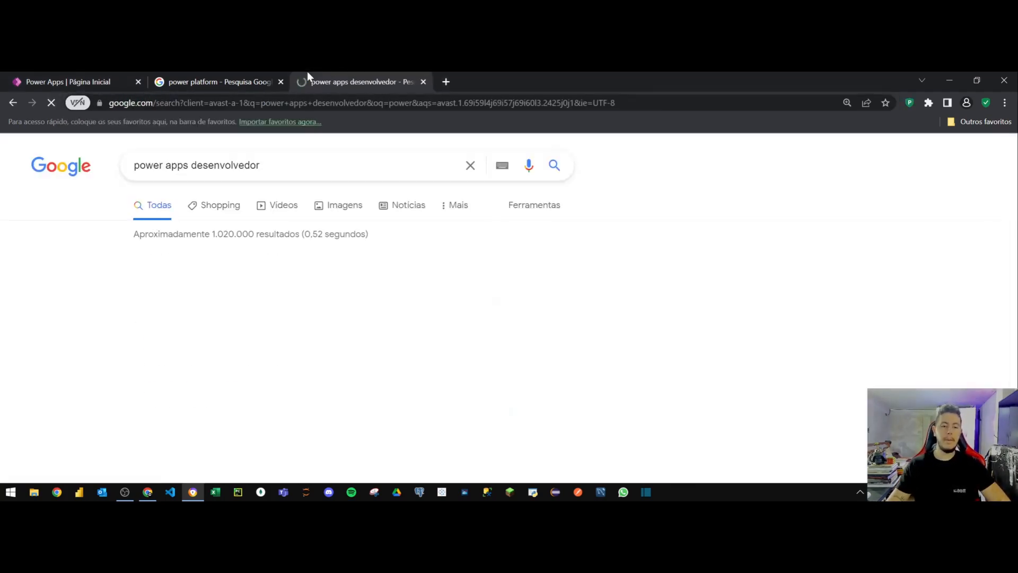
{"action": "scroll", "coordinate": [426, 377], "scroll_direction": "down", "scroll_amount": 3}
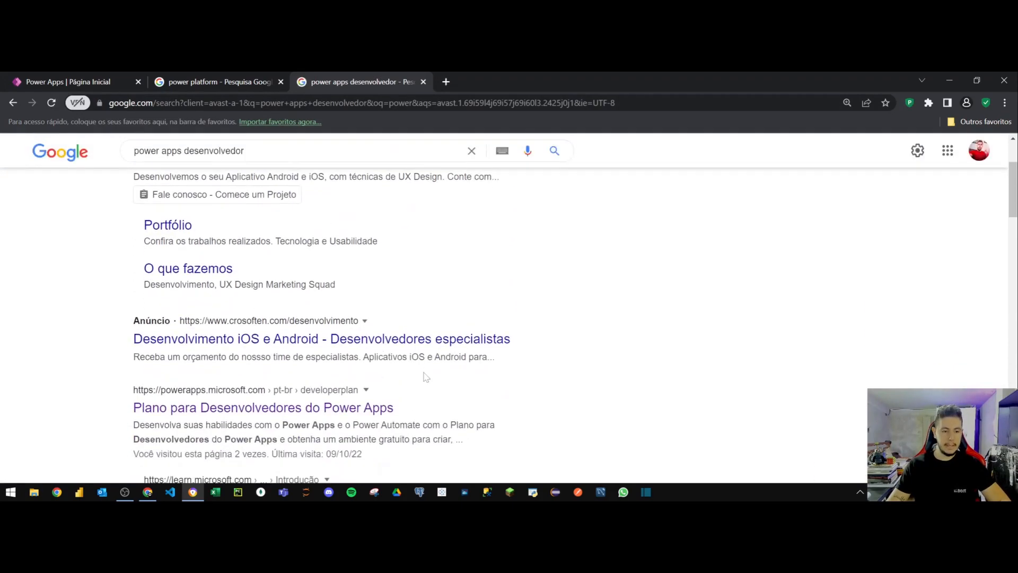
{"action": "left_click", "coordinate": [197, 350]}
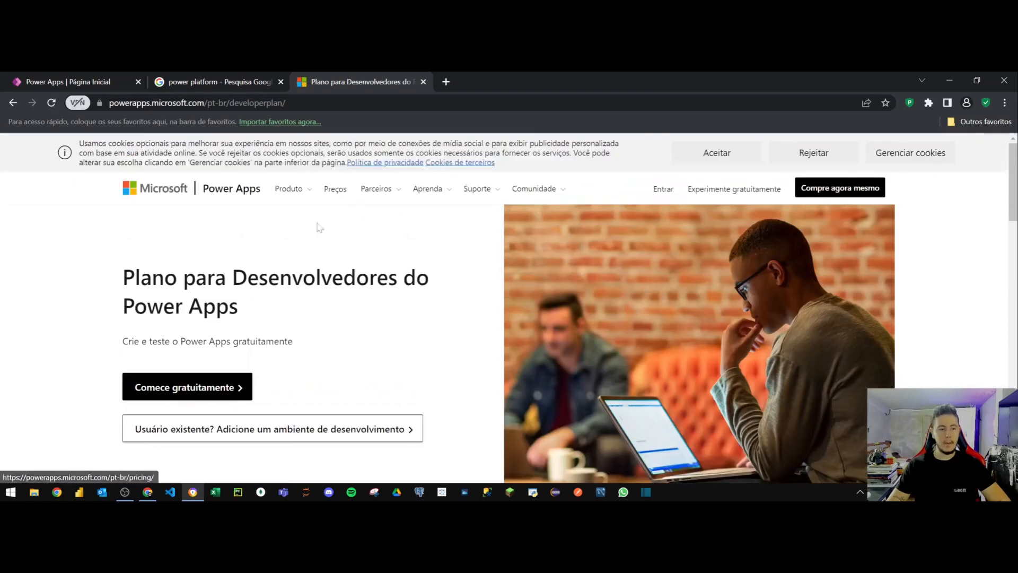
View the free sign-up form of the Power Apps developer plan, and close all tabs except the Power Apps home page.
{"action": "scroll", "coordinate": [319, 228], "scroll_direction": "down", "scroll_amount": 1}
{"action": "left_click", "coordinate": [183, 334]}
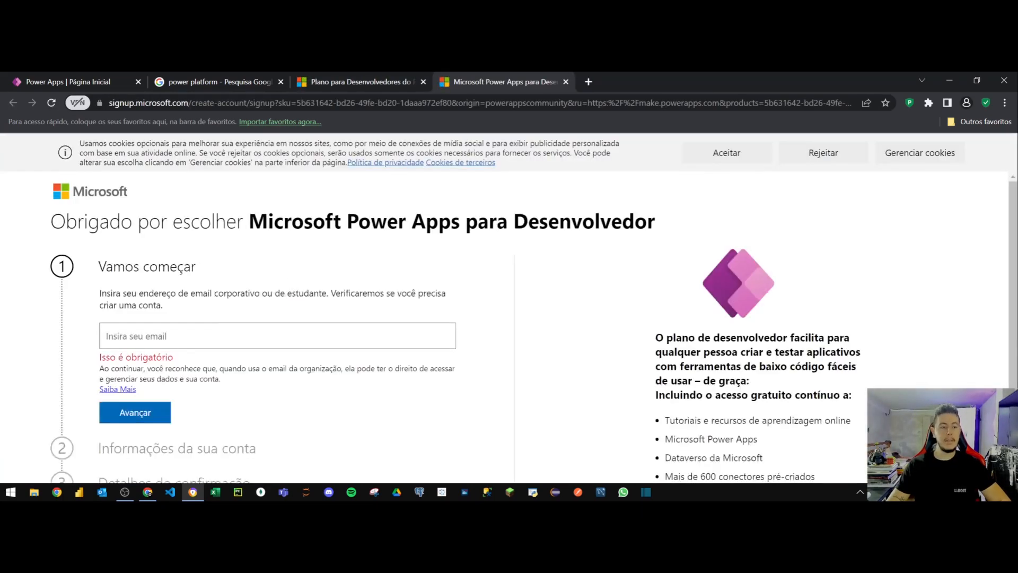
{"action": "scroll", "coordinate": [423, 338], "scroll_direction": "down", "scroll_amount": 2}
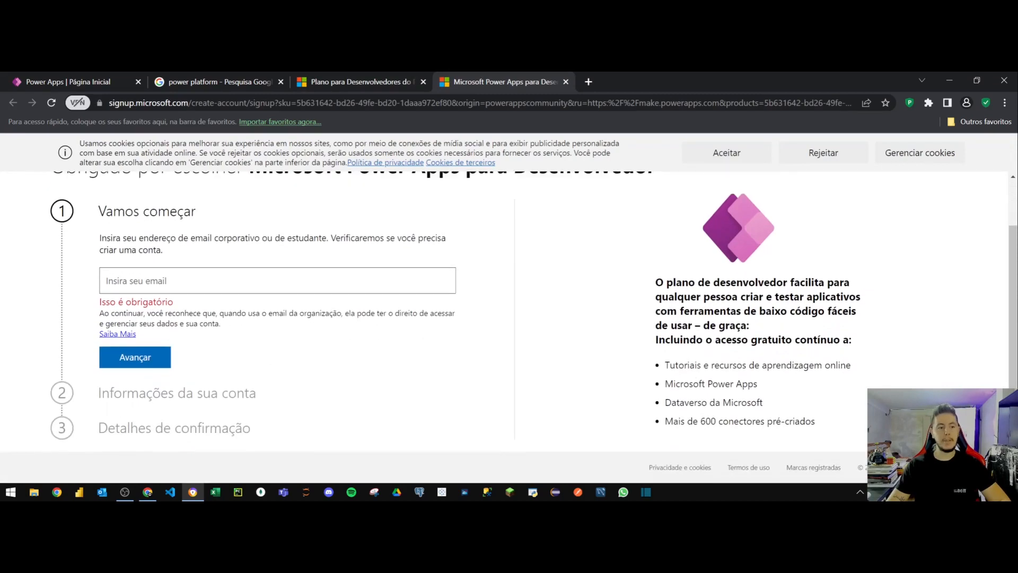
{"action": "left_click", "coordinate": [137, 283]}
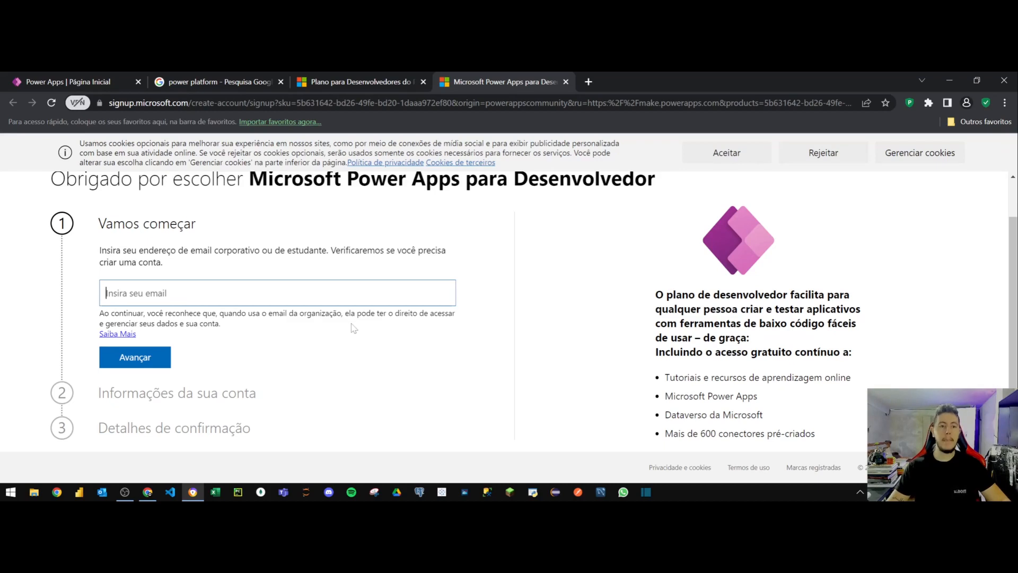
{"action": "left_click", "coordinate": [566, 82]}
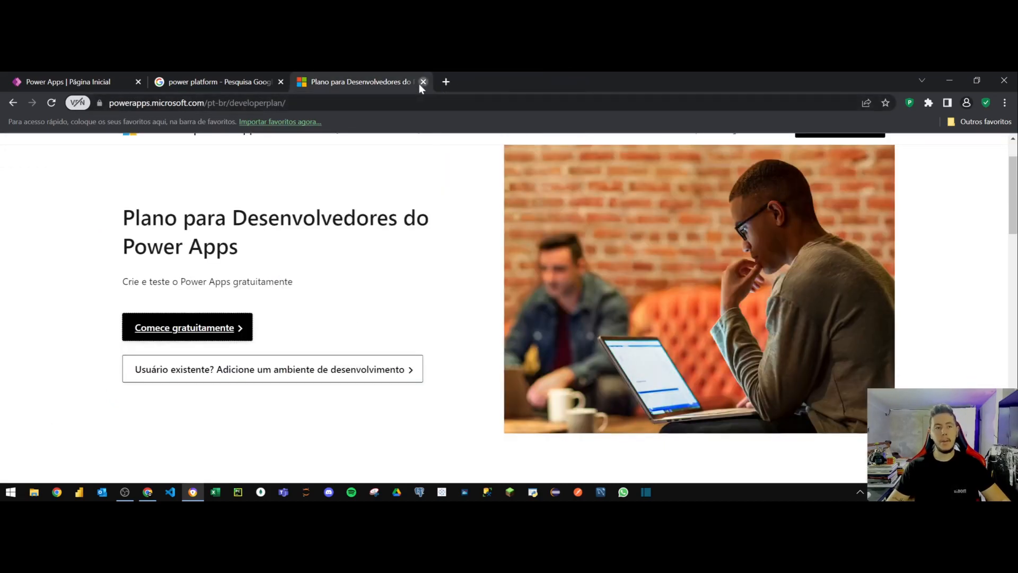
{"action": "left_click", "coordinate": [422, 82]}
{"action": "left_click", "coordinate": [281, 81]}
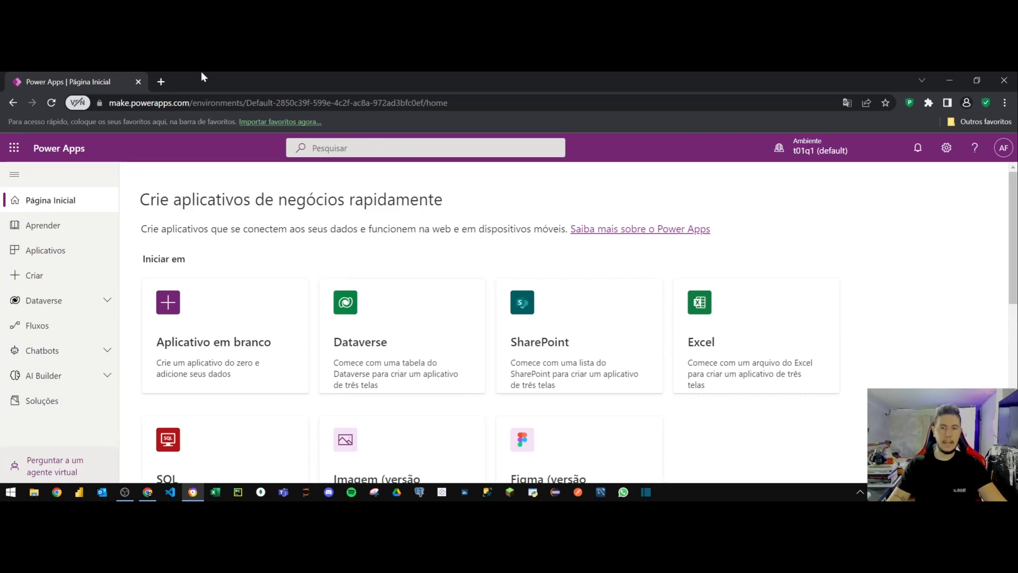
Examine the app creation options, learning modules and existing apps on the Power Apps home page.
{"action": "scroll", "coordinate": [579, 322], "scroll_direction": "down", "scroll_amount": 1}
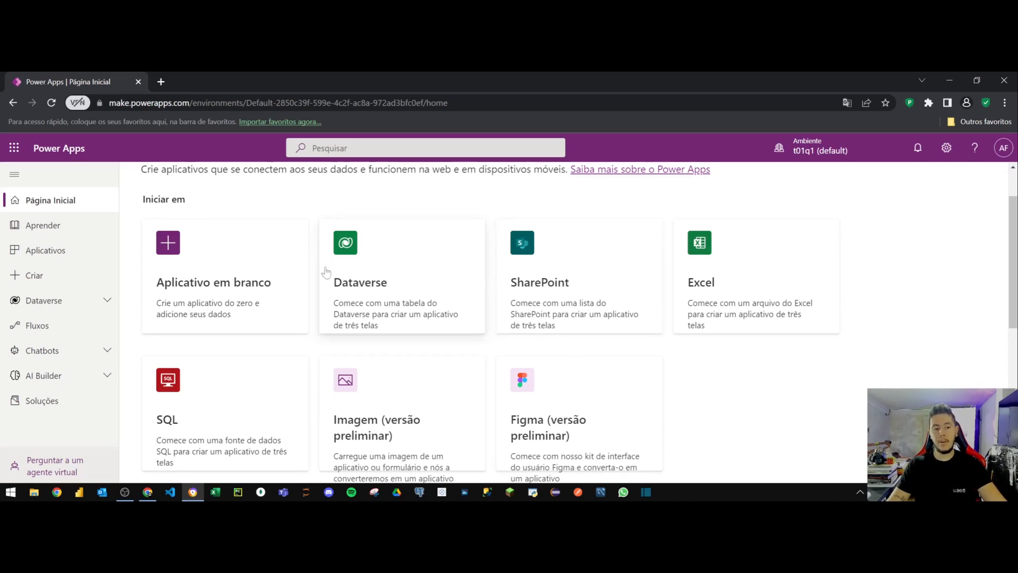
{"action": "scroll", "coordinate": [252, 340], "scroll_direction": "down", "scroll_amount": 1}
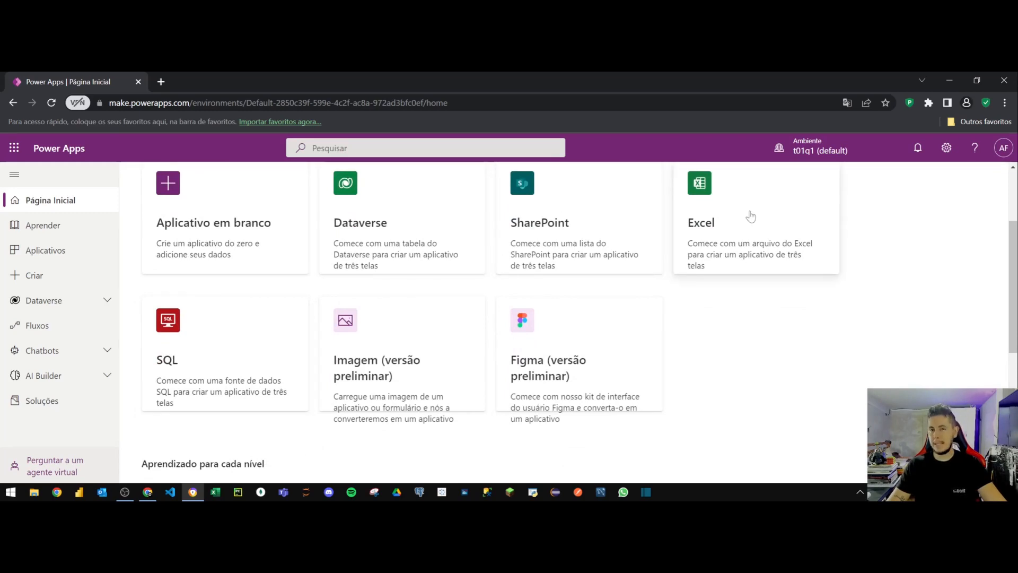
{"action": "scroll", "coordinate": [607, 256], "scroll_direction": "down", "scroll_amount": 3}
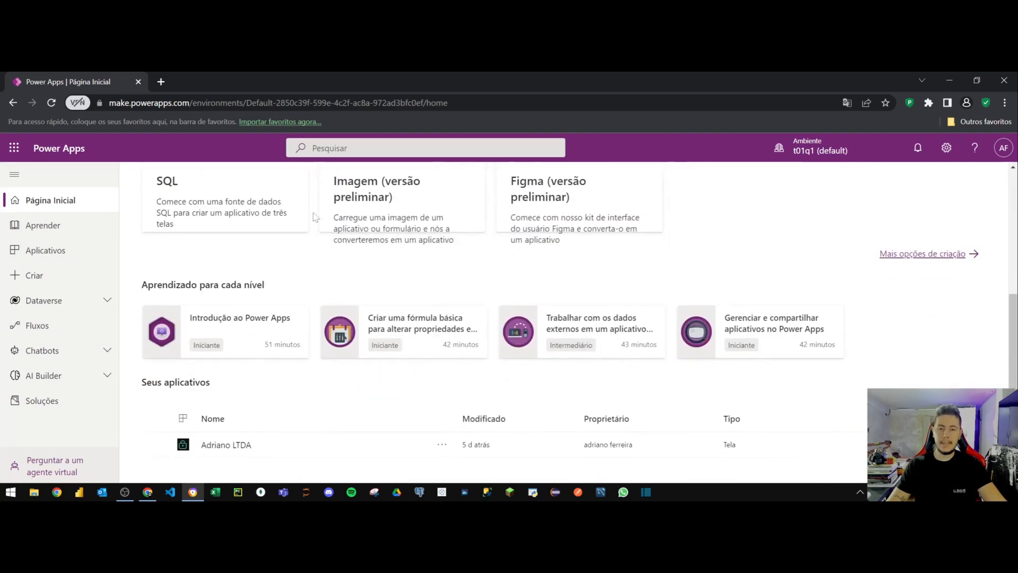
{"action": "scroll", "coordinate": [313, 215], "scroll_direction": "up", "scroll_amount": 4}
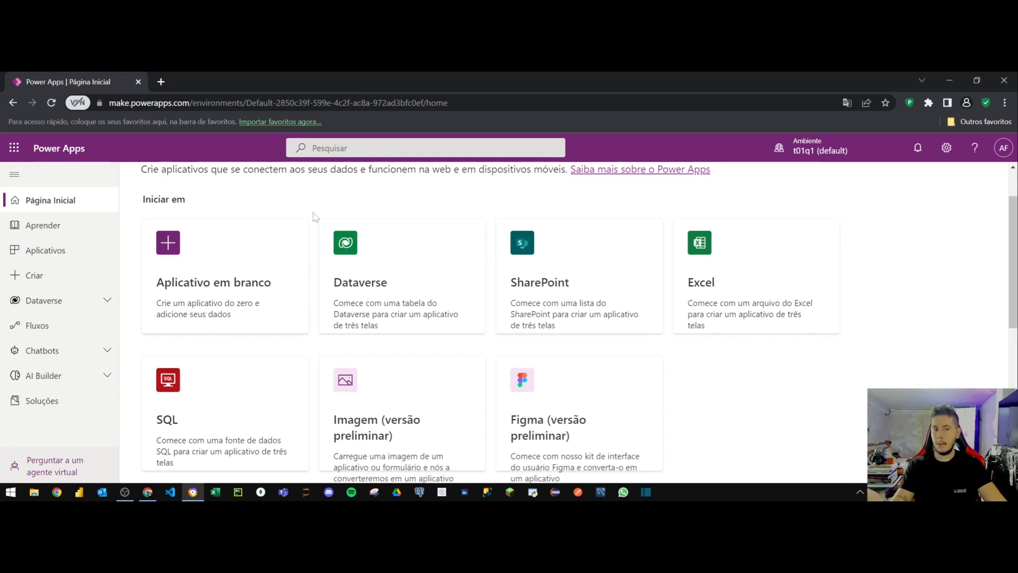
{"action": "key", "text": "ctrl+shift+n"}
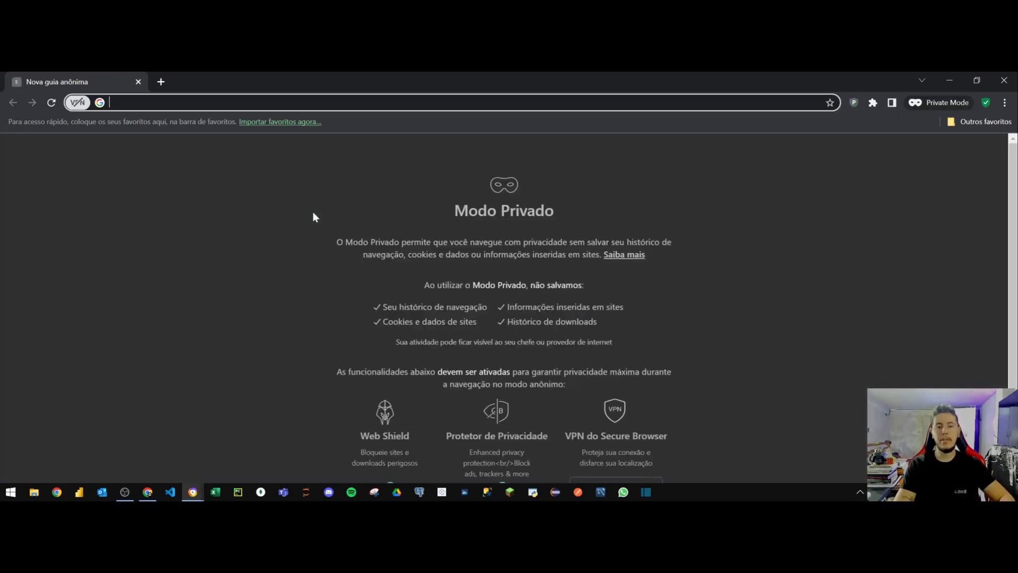
{"action": "type", "text": "gmail"}
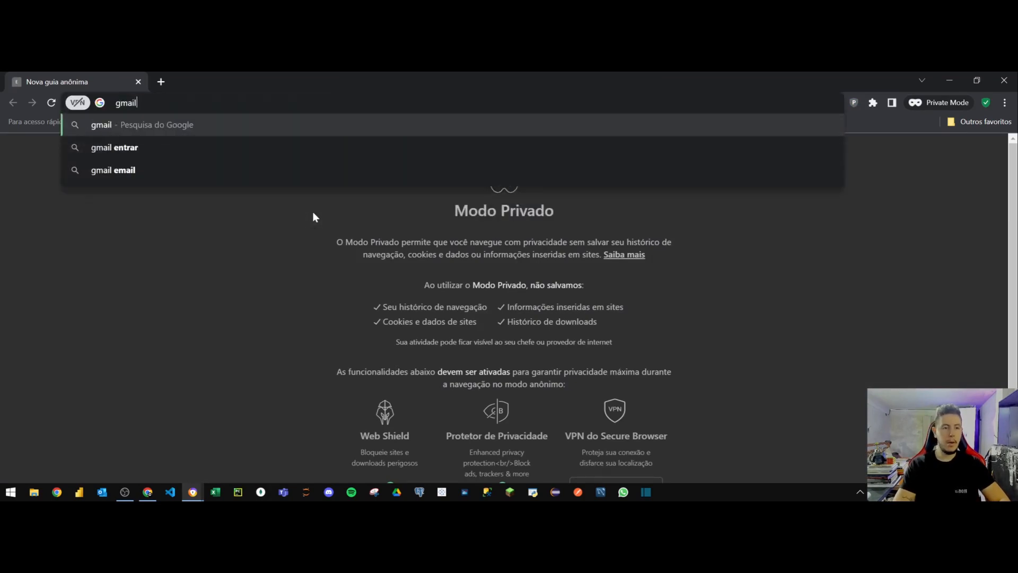
{"action": "key", "text": "Return"}
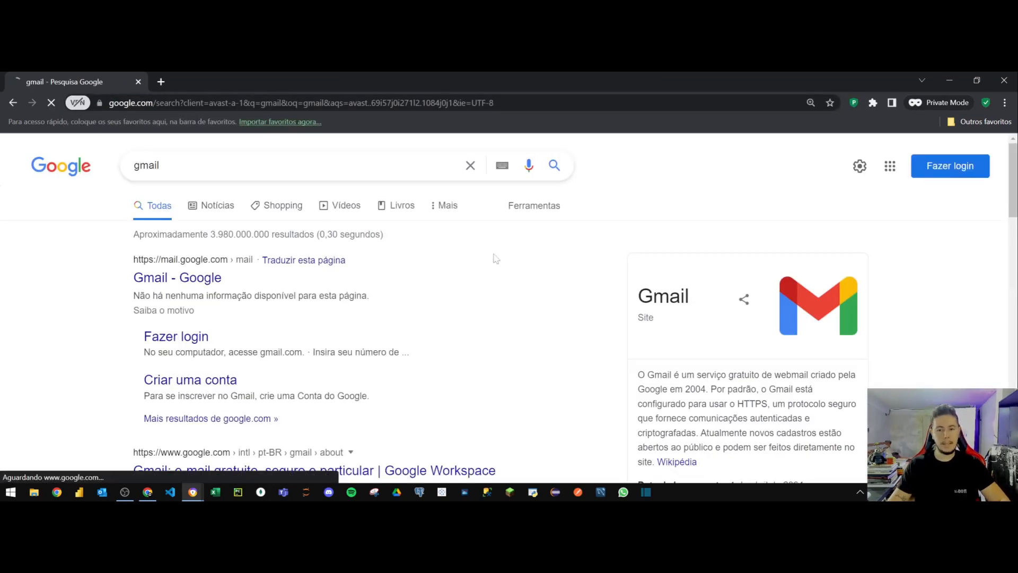
{"action": "left_click", "coordinate": [948, 176]}
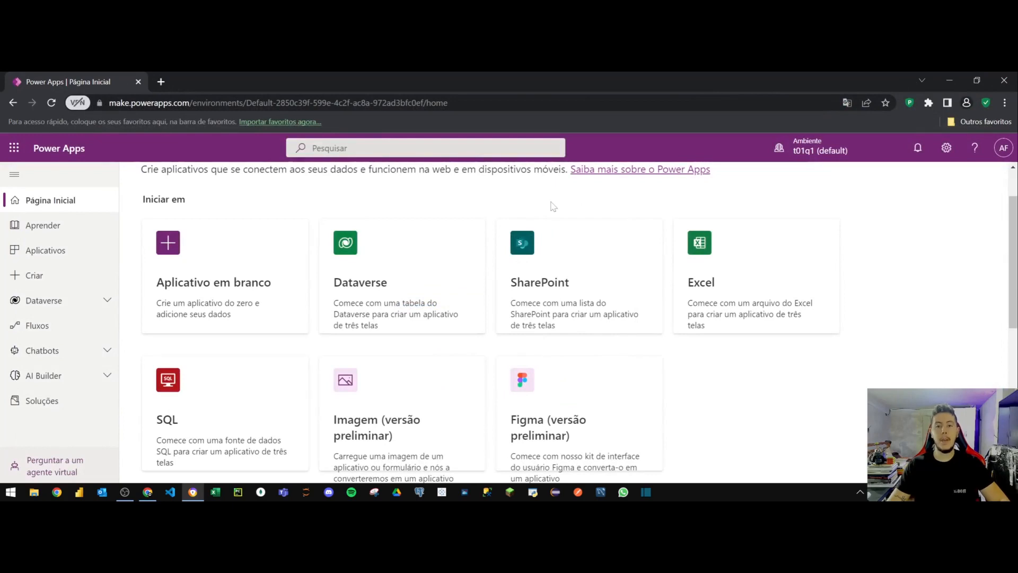
{"action": "scroll", "coordinate": [552, 206], "scroll_direction": "up", "scroll_amount": 1}
Switch to the Chrome window, open Google Sheets from the Google apps, and create a blank spreadsheet.
{"action": "left_click", "coordinate": [148, 492]}
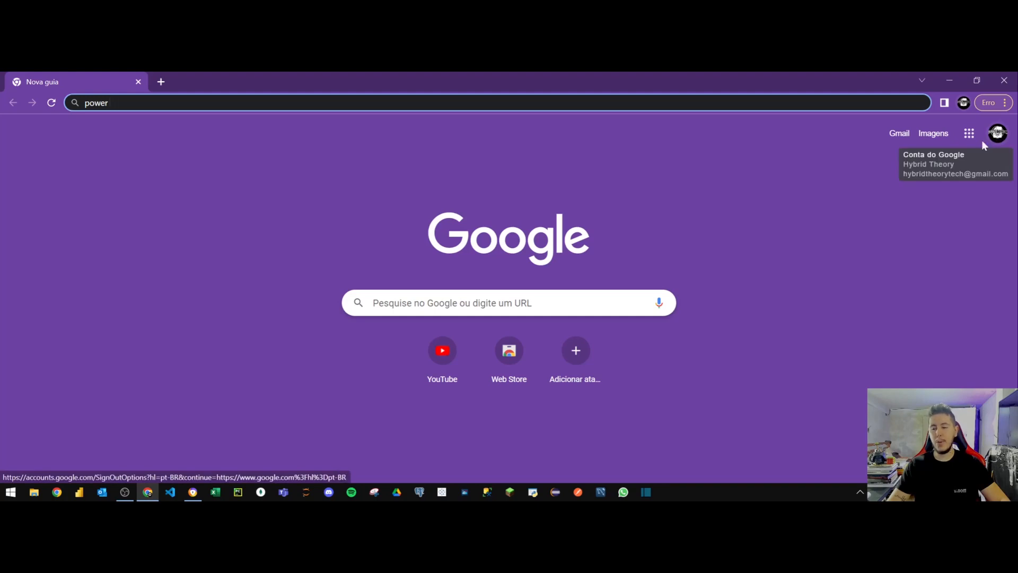
{"action": "left_click", "coordinate": [969, 136]}
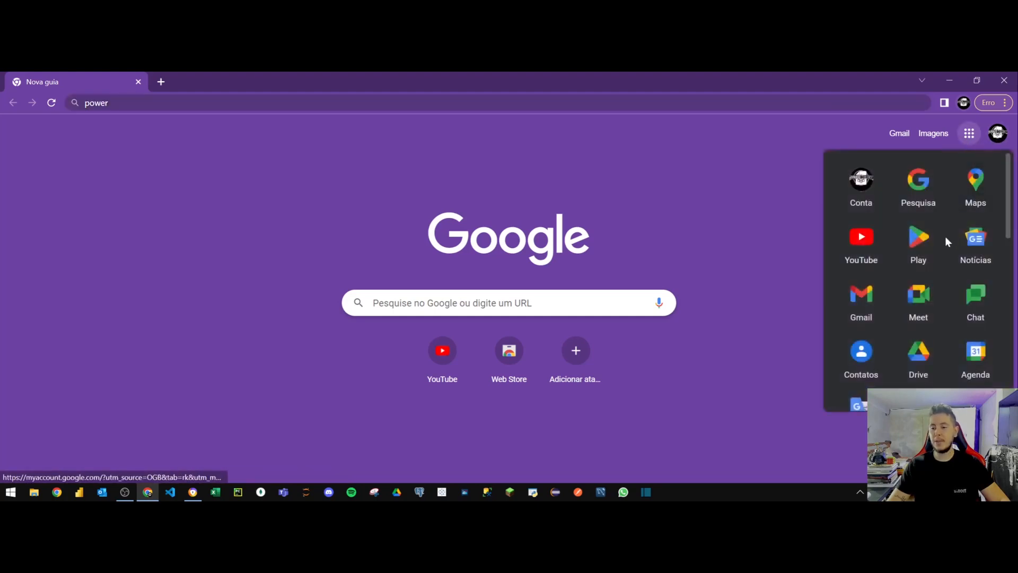
{"action": "scroll", "coordinate": [946, 237], "scroll_direction": "down", "scroll_amount": 3}
{"action": "left_click", "coordinate": [977, 373]}
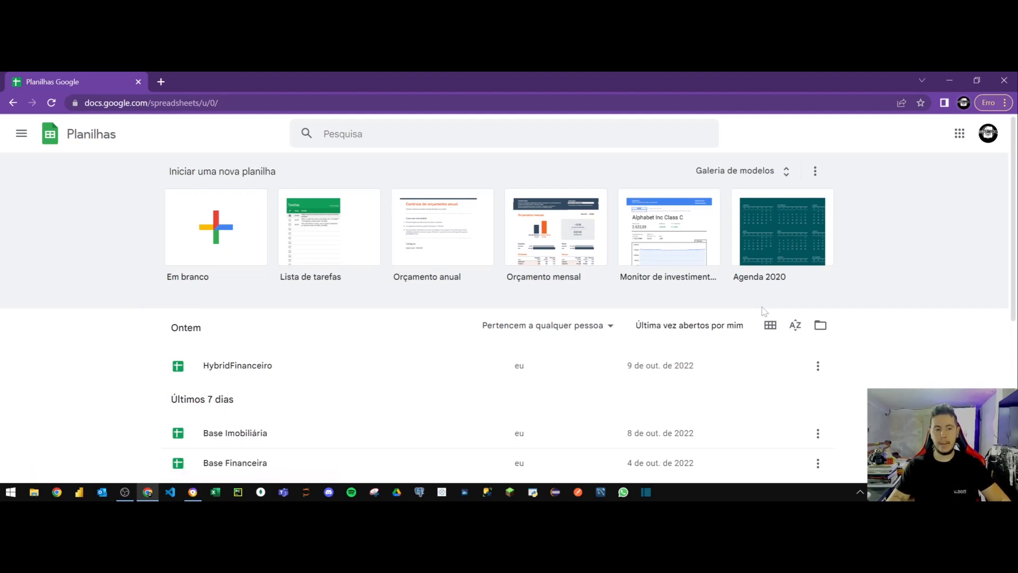
{"action": "left_click", "coordinate": [216, 232]}
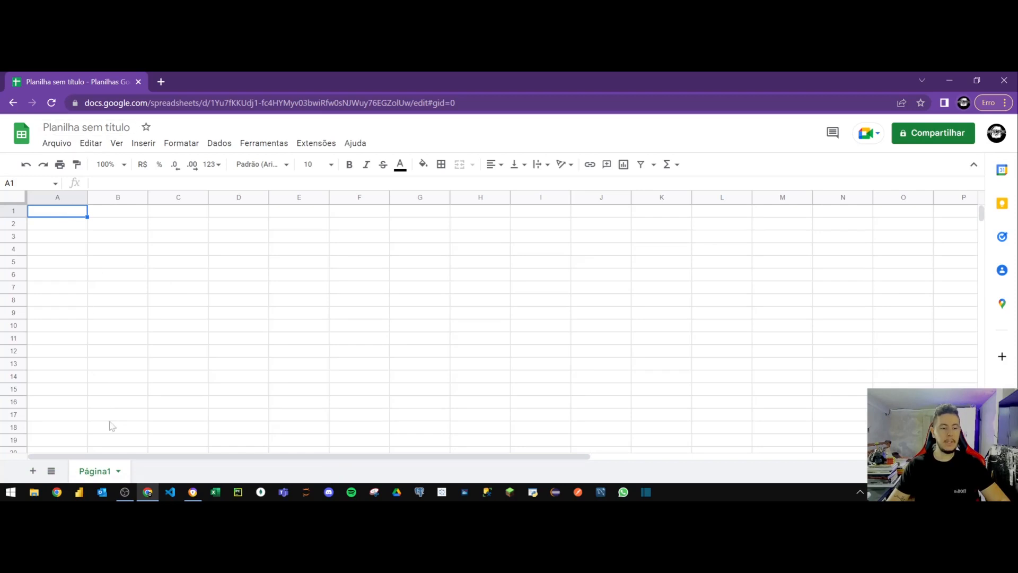
Rename the untitled spreadsheet as EuLTDA.
{"action": "left_click", "coordinate": [130, 129]}
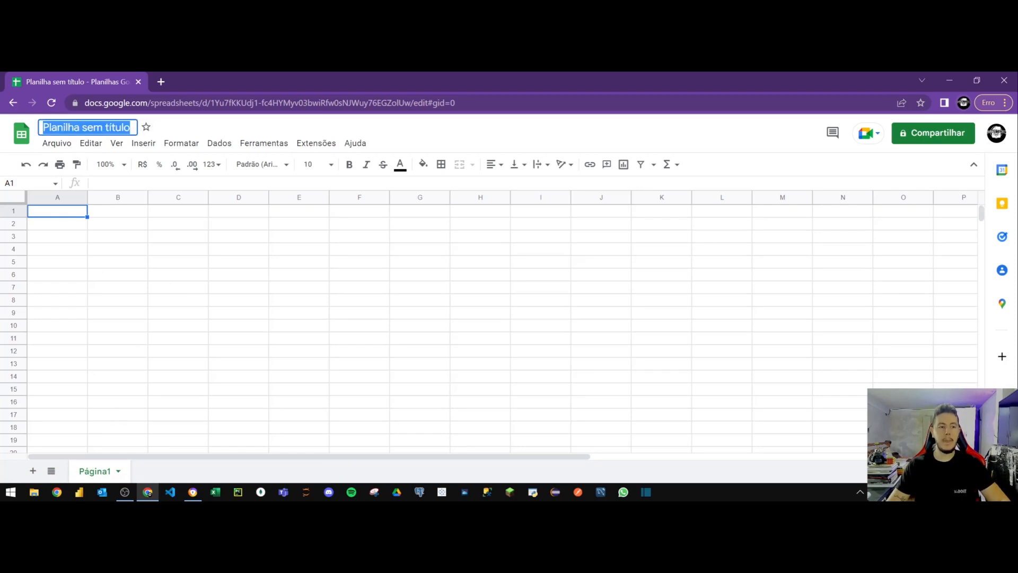
{"action": "type", "text": "Eu"}
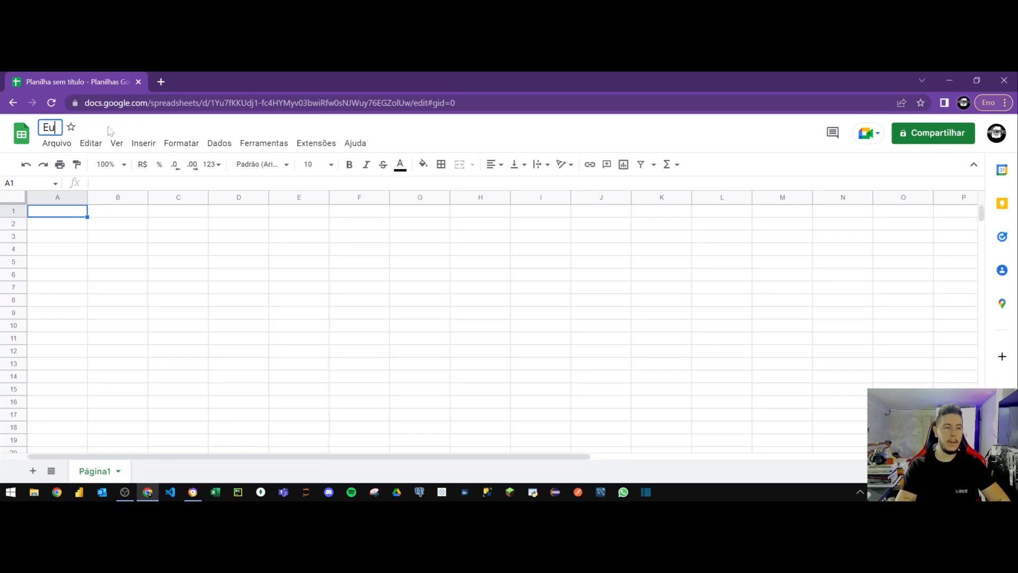
{"action": "type", "text": "LTDA"}
{"action": "key", "text": "Return"}
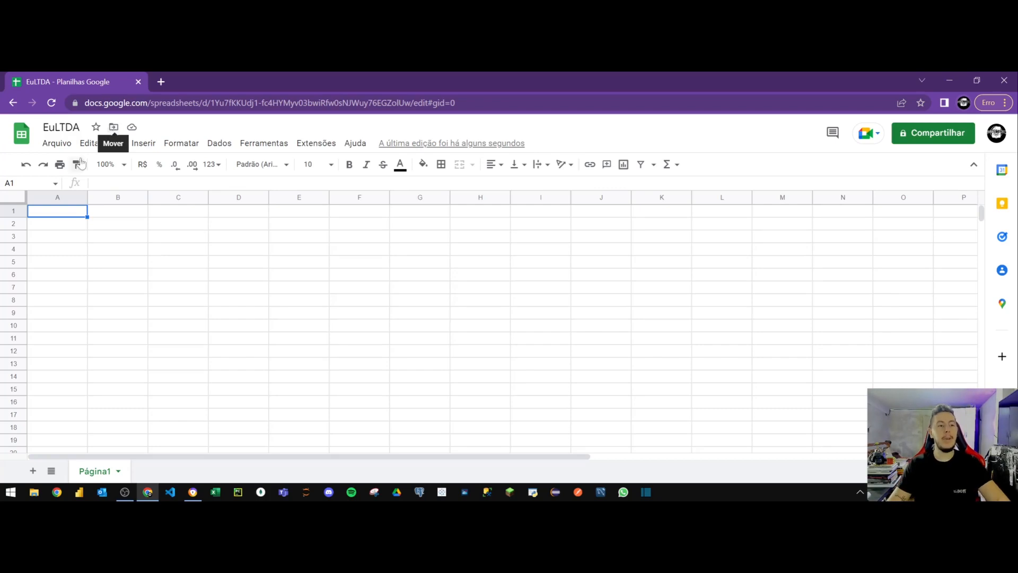
Rename the sheet Página1 as EuLTDA, reusing the spreadsheet's name.
{"action": "left_click", "coordinate": [64, 127]}
{"action": "key", "text": "ctrl+a"}
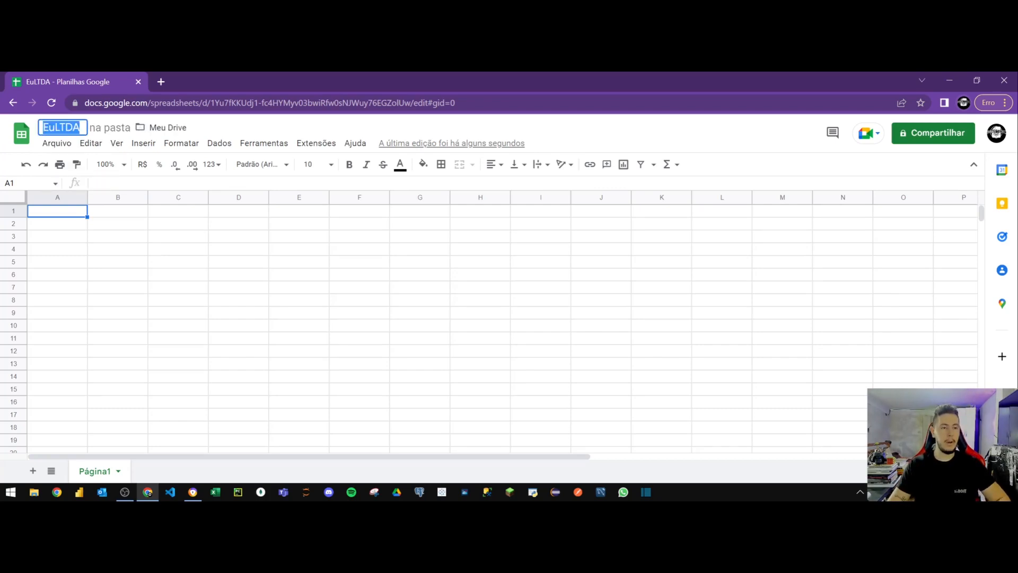
{"action": "left_click", "coordinate": [125, 250]}
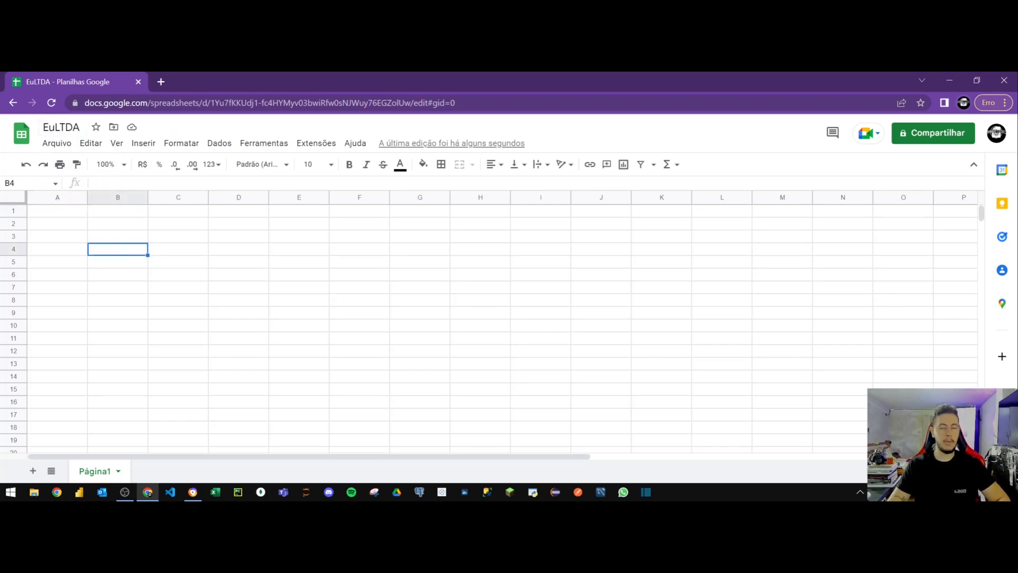
{"action": "double_click", "coordinate": [98, 471]}
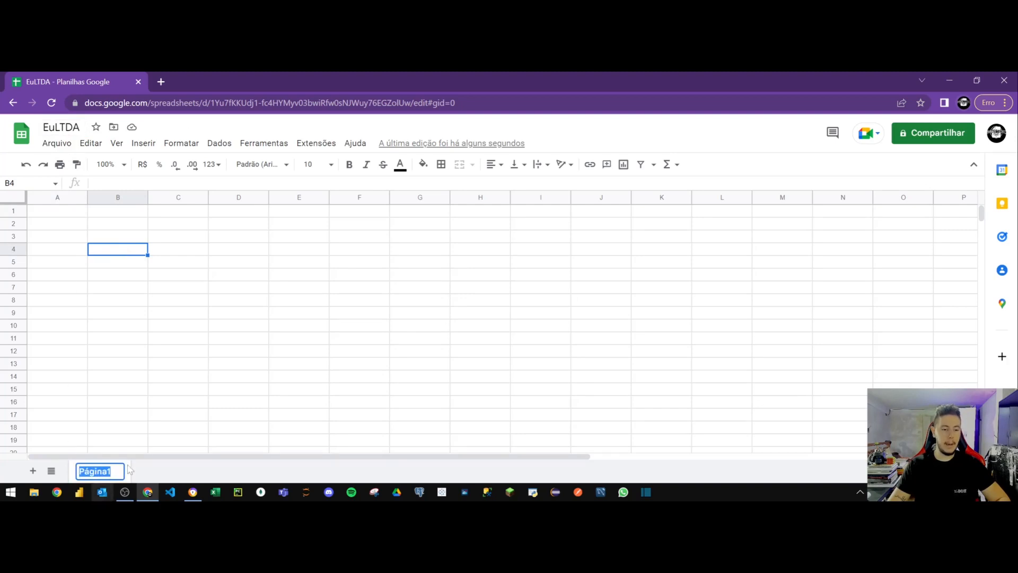
{"action": "type", "text": "EuLTDA"}
{"action": "key", "text": "Return"}
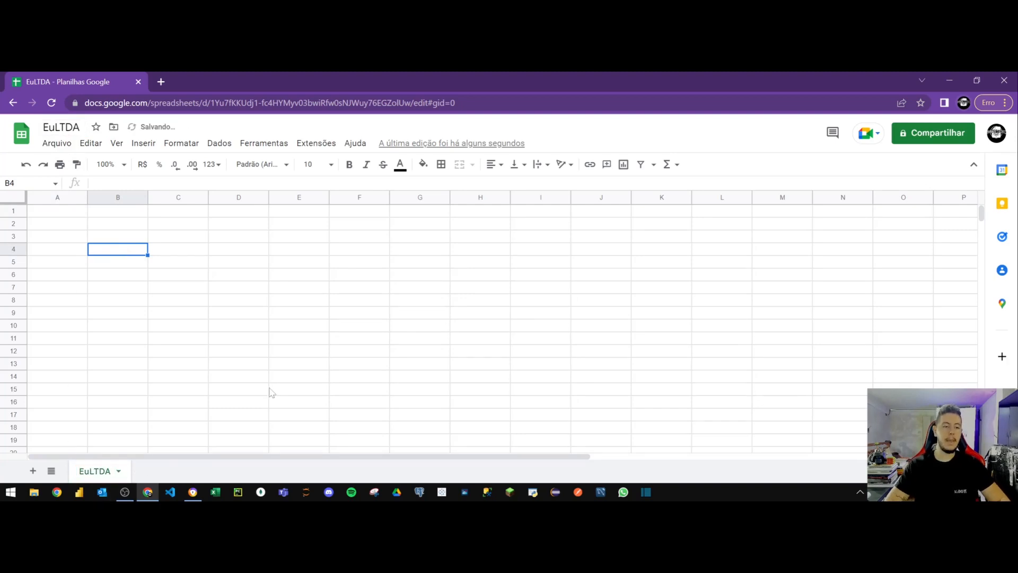
Enter the column header Data in cell A1 of the EuLTDA sheet.
{"action": "key", "text": "ctrl+plus"}
{"action": "key", "text": "ctrl+plus"}
{"action": "key", "text": "ctrl+plus"}
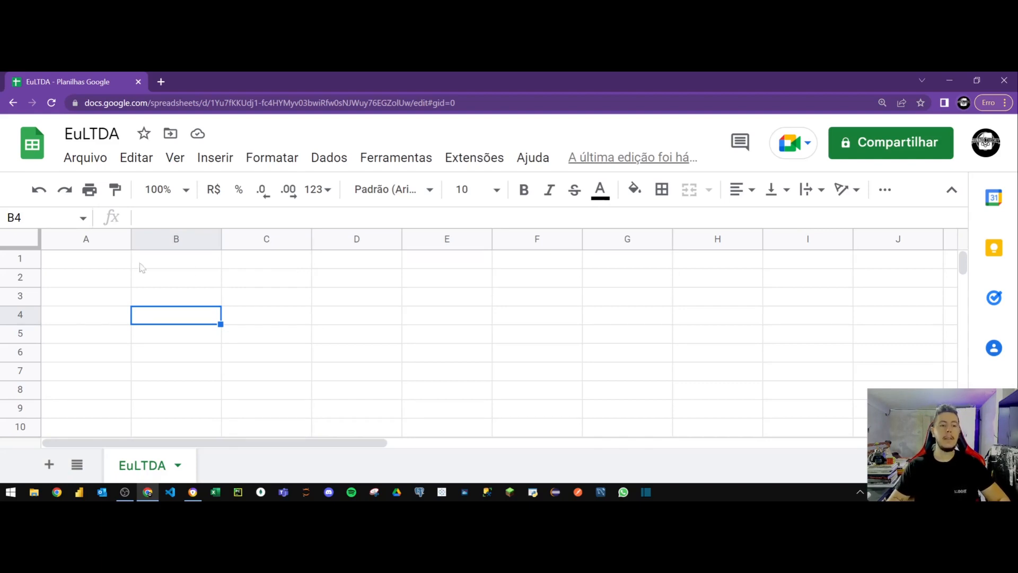
{"action": "left_click", "coordinate": [108, 264]}
{"action": "type", "text": "dATA"}
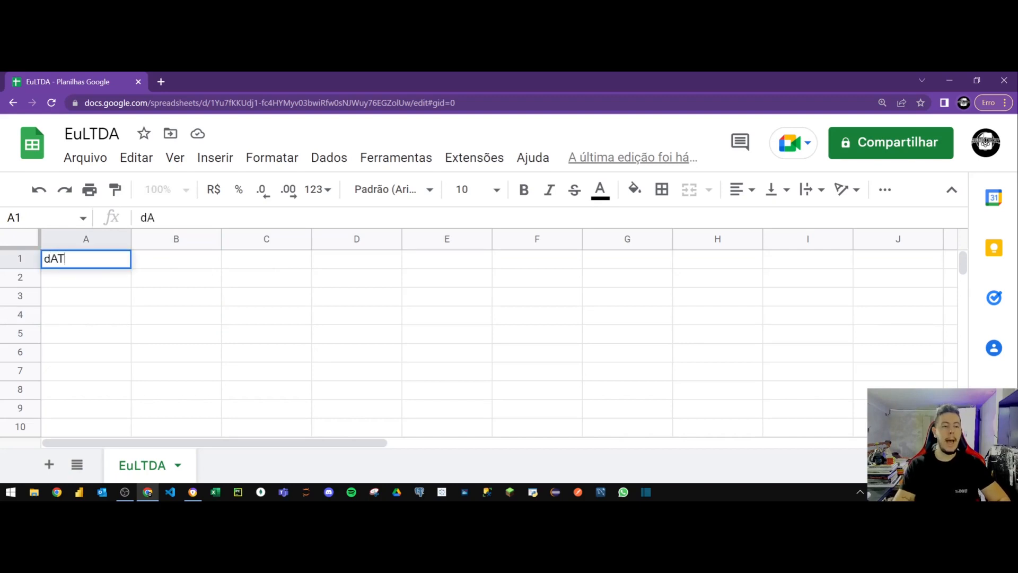
{"action": "key", "text": "BackSpace"}
{"action": "key", "text": "BackSpace"}
{"action": "key", "text": "BackSpace"}
{"action": "key", "text": "BackSpace"}
{"action": "type", "text": "Data"}
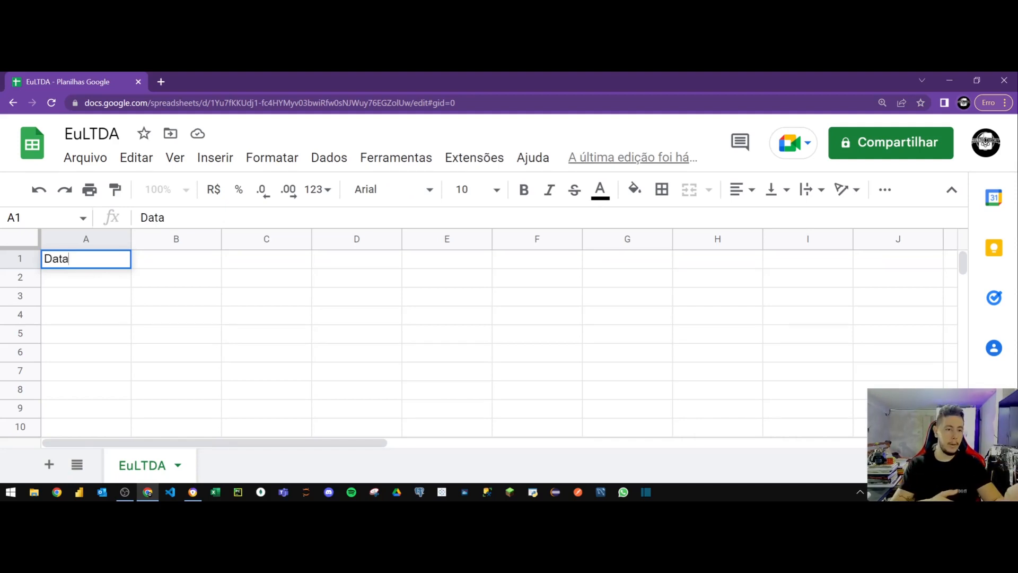
{"action": "left_click", "coordinate": [134, 319]}
{"action": "left_click", "coordinate": [81, 261]}
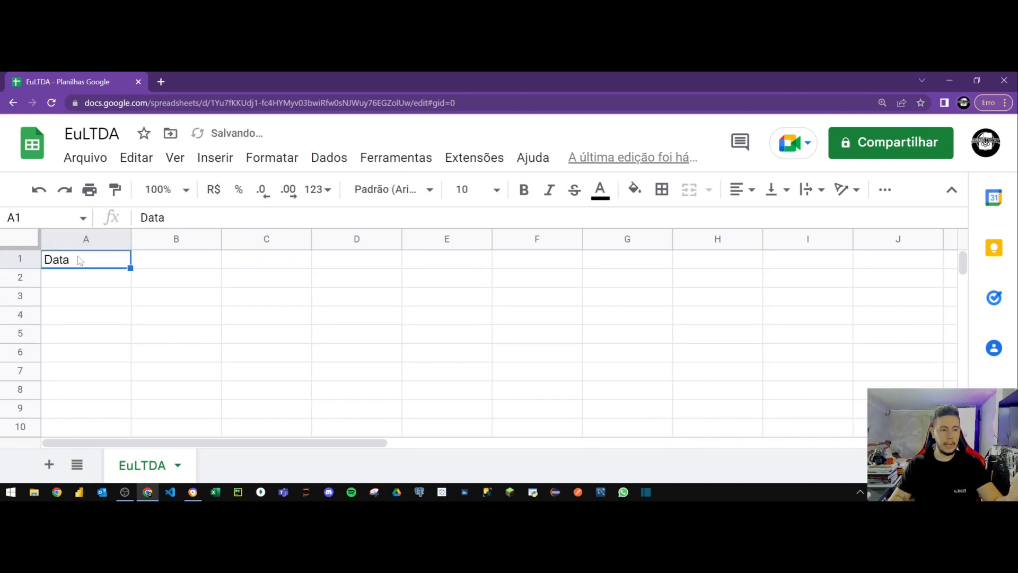
Enter the column header Valor in cell B1.
{"action": "left_click", "coordinate": [169, 268]}
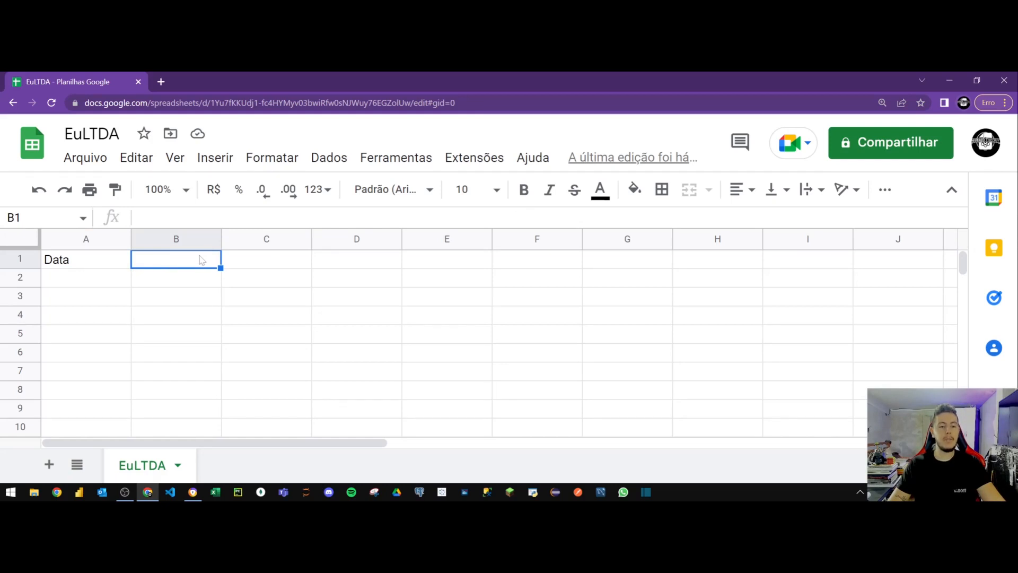
{"action": "type", "text": "Valor"}
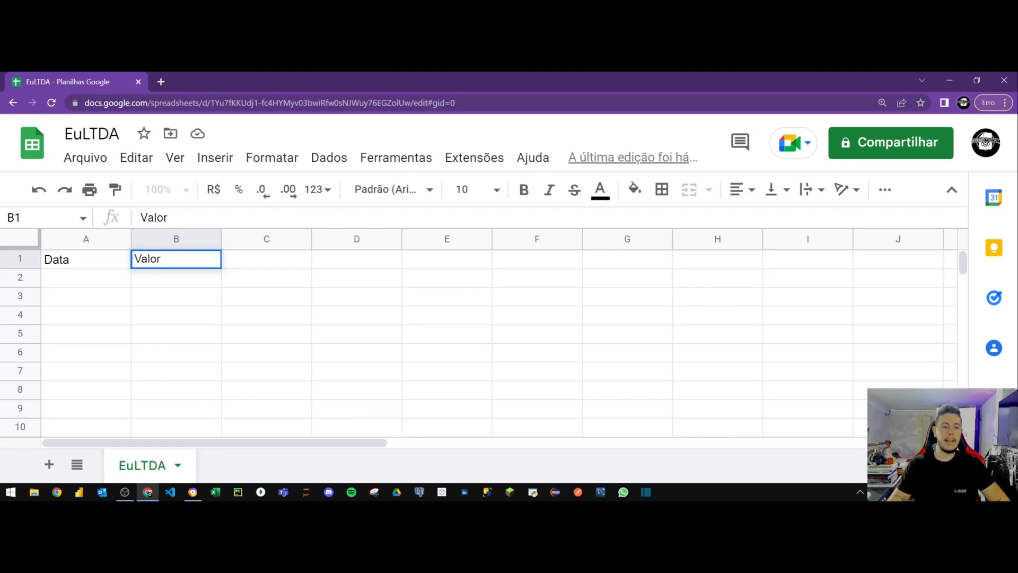
{"action": "left_click", "coordinate": [226, 305]}
{"action": "left_click", "coordinate": [173, 259]}
Enter the header Tipo de Pagamento in cell C1 and fit column C to the text.
{"action": "left_click", "coordinate": [266, 267]}
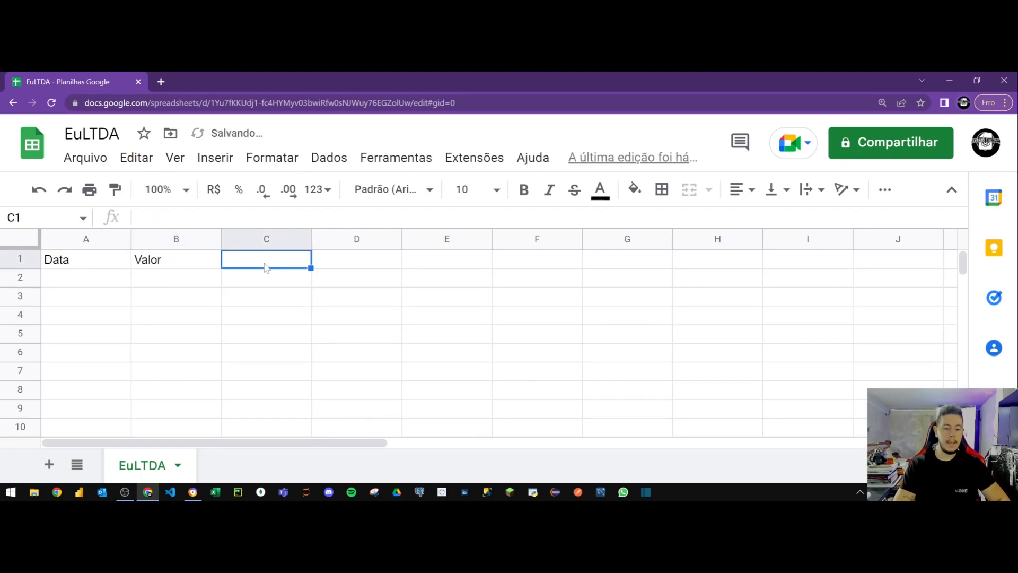
{"action": "type", "text": "Tipo de Pagamento"}
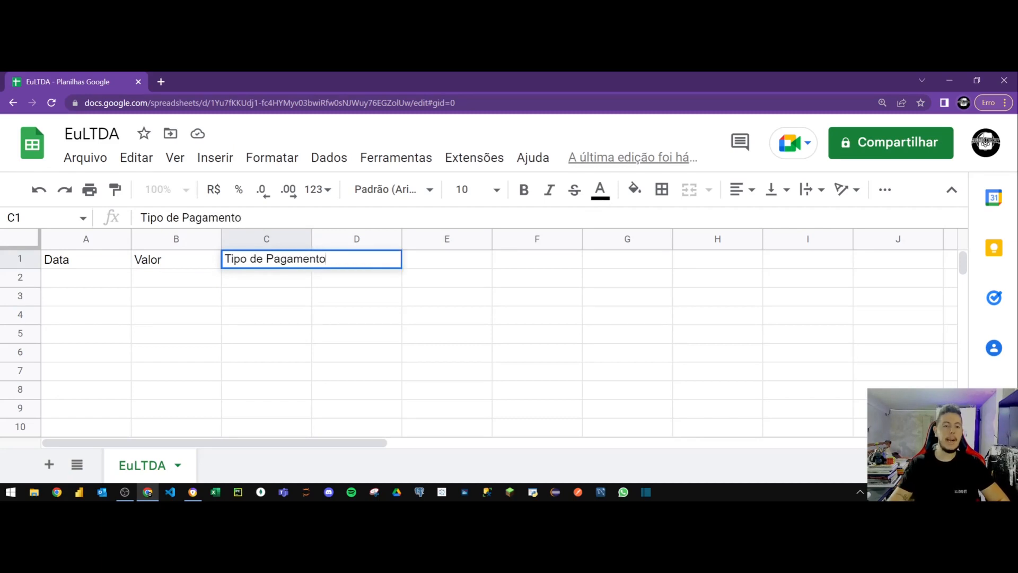
{"action": "left_click", "coordinate": [306, 314]}
{"action": "double_click", "coordinate": [311, 241]}
{"action": "key", "text": "Right"}
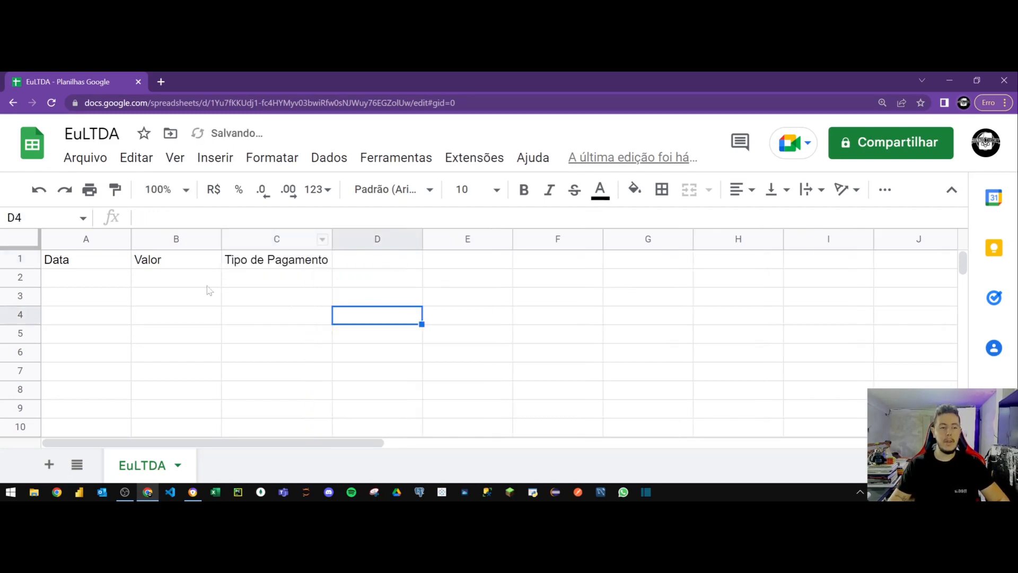
Enter the column header Motivo in cell D1.
{"action": "left_click", "coordinate": [360, 265]}
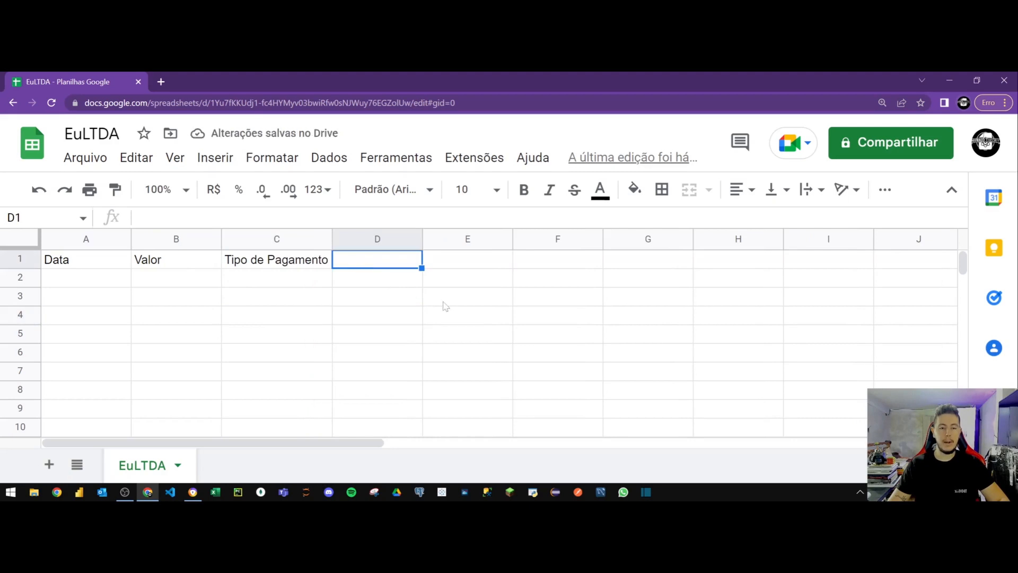
{"action": "type", "text": "Motivo"}
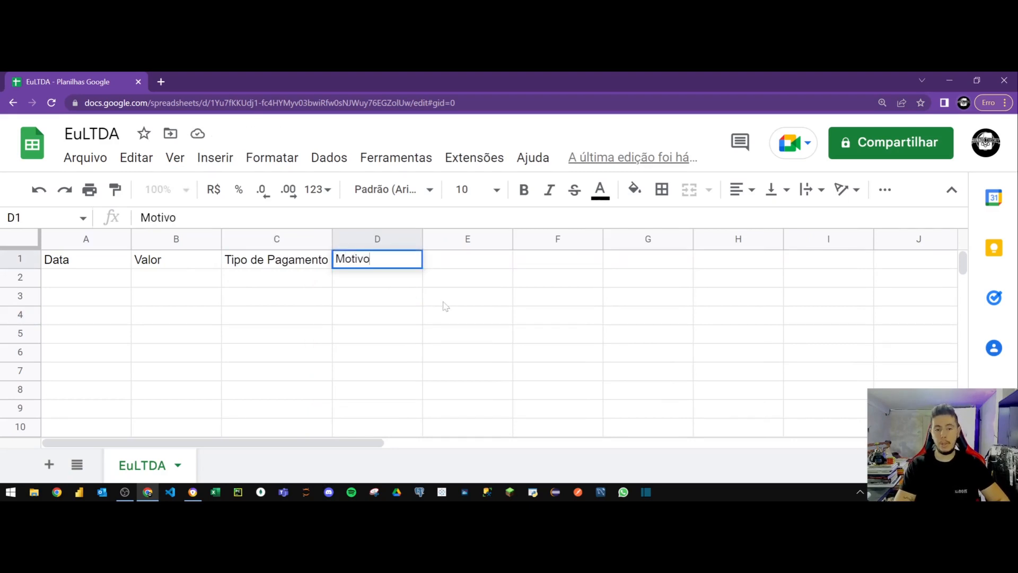
{"action": "key", "text": "Return"}
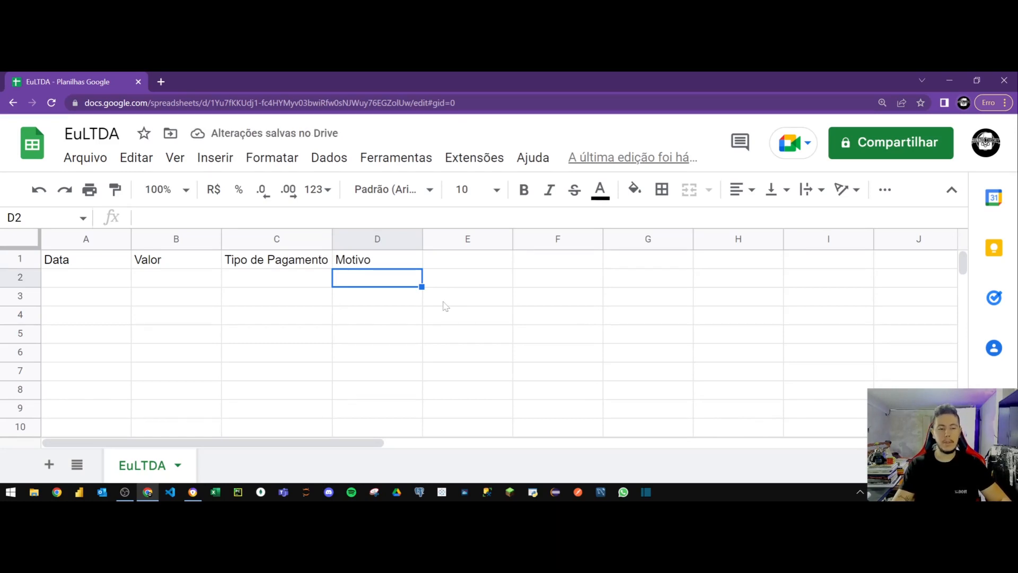
Center the text of the header cells A1:D1 horizontally.
{"action": "left_click_drag", "start_coordinate": [100, 261], "coordinate": [377, 260]}
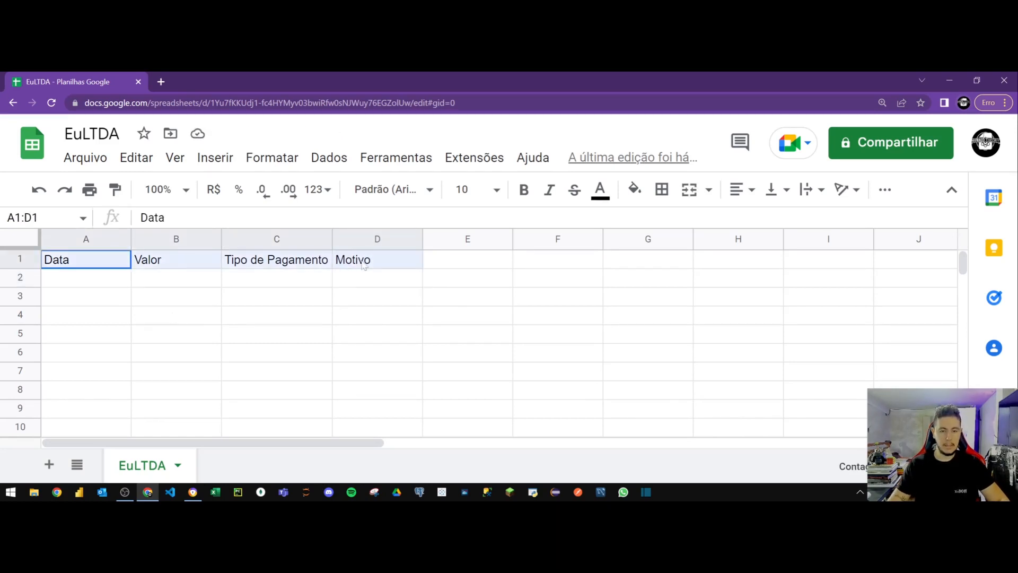
{"action": "left_click", "coordinate": [739, 189]}
{"action": "left_click", "coordinate": [762, 220]}
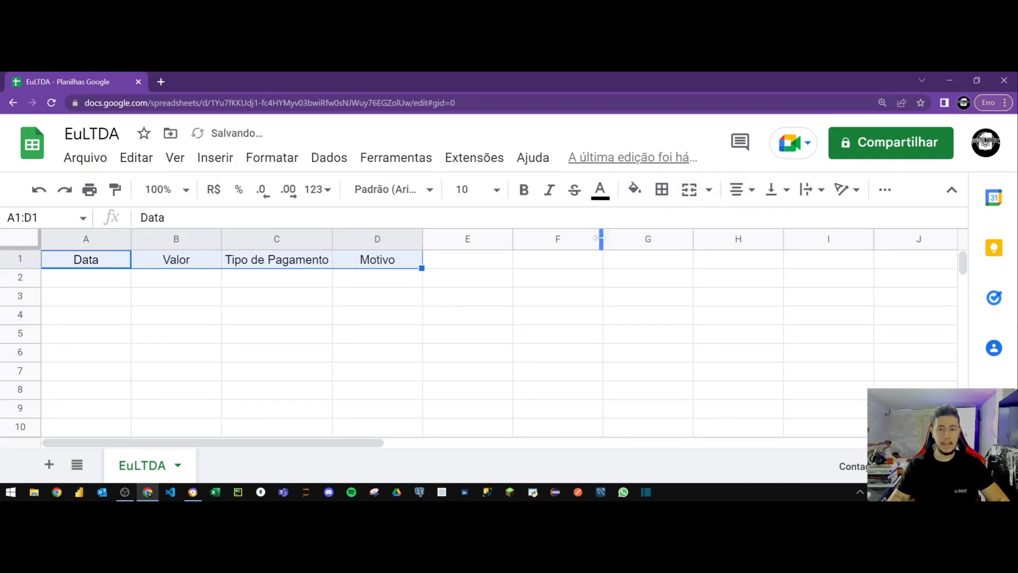
Fill the header cells A1:D1 with the standard blue and set their text color to white.
{"action": "left_click", "coordinate": [635, 190]}
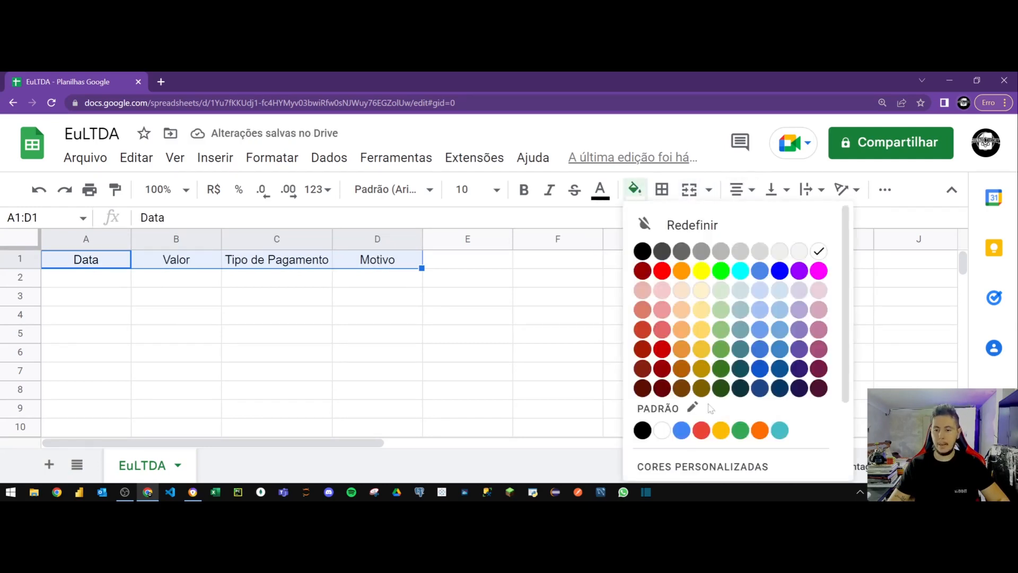
{"action": "left_click", "coordinate": [681, 428]}
{"action": "left_click", "coordinate": [600, 189]}
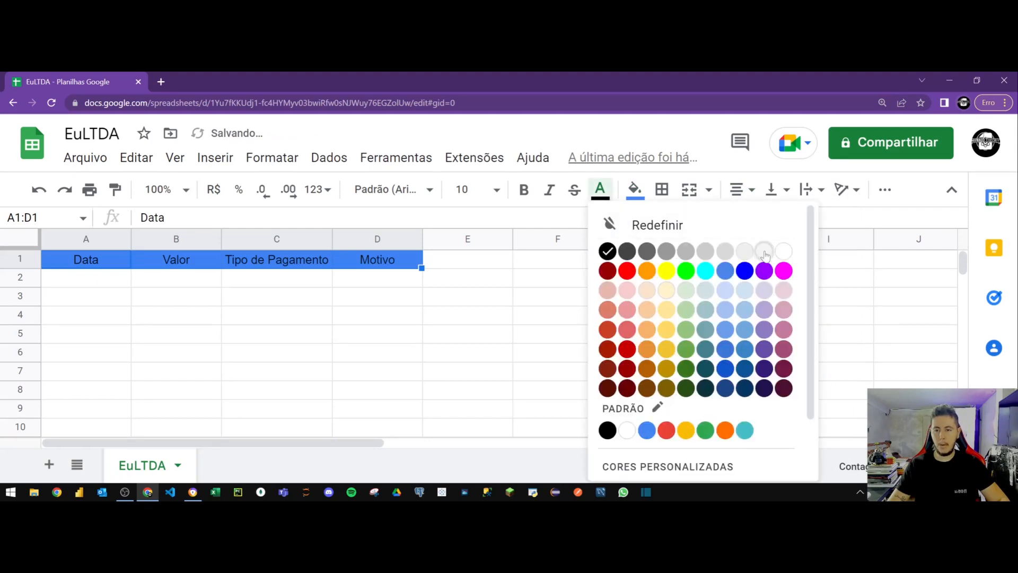
{"action": "left_click", "coordinate": [781, 247]}
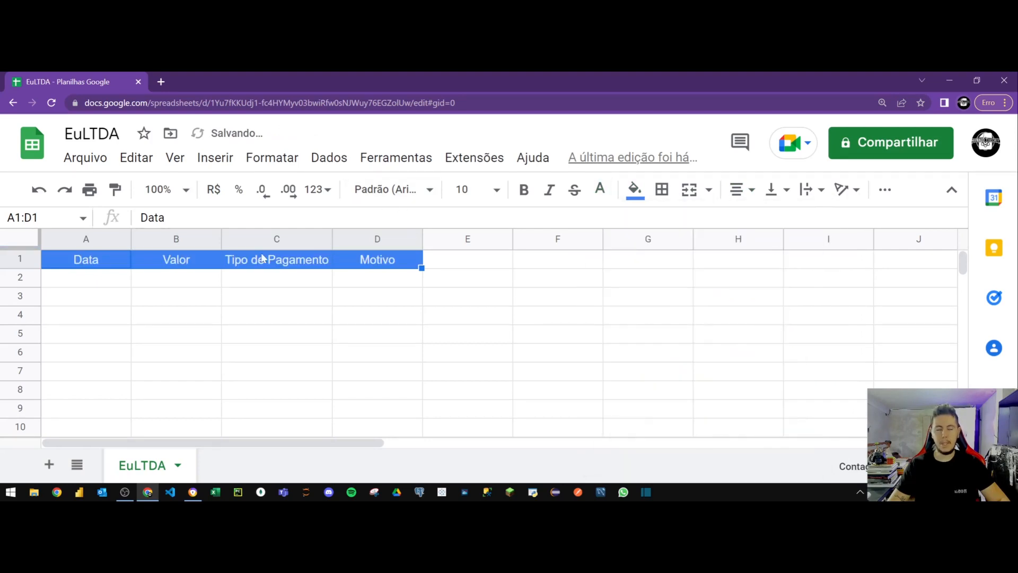
{"action": "left_click", "coordinate": [397, 314]}
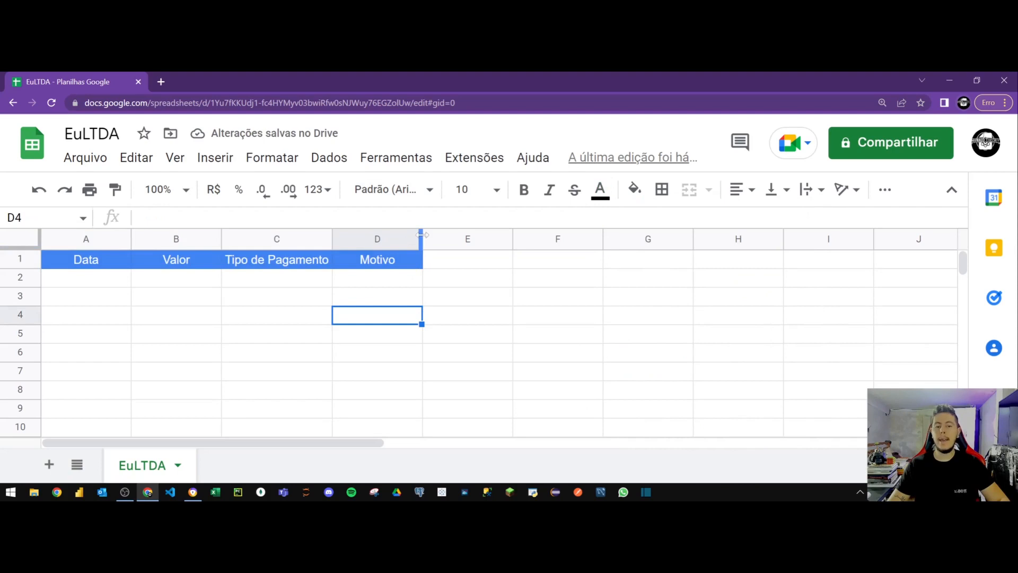
Widen the Tipo de Pagamento column slightly so its header has some margin.
{"action": "left_click_drag", "start_coordinate": [333, 238], "coordinate": [343, 238]}
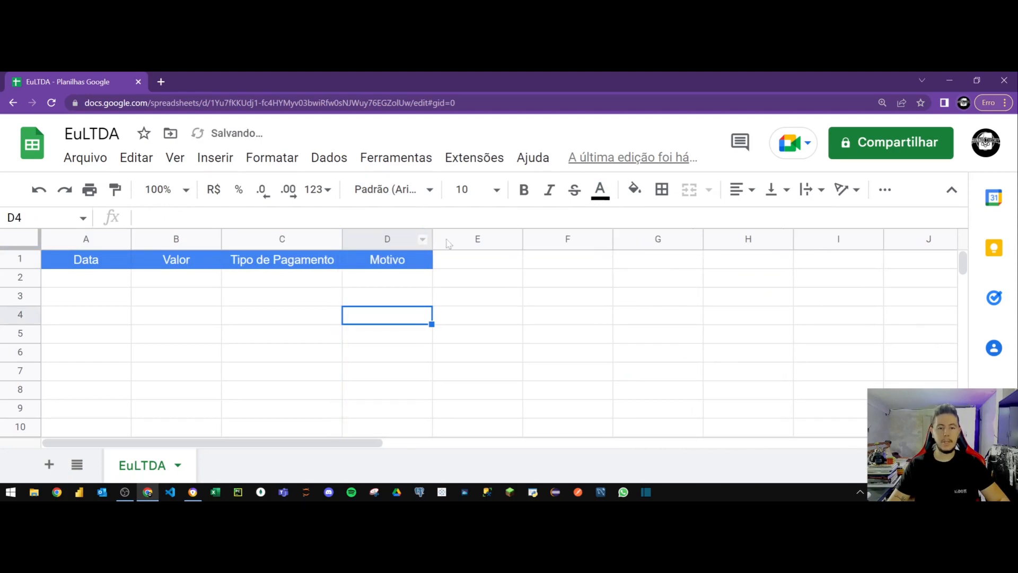
{"action": "left_click", "coordinate": [433, 239]}
{"action": "left_click", "coordinate": [317, 324]}
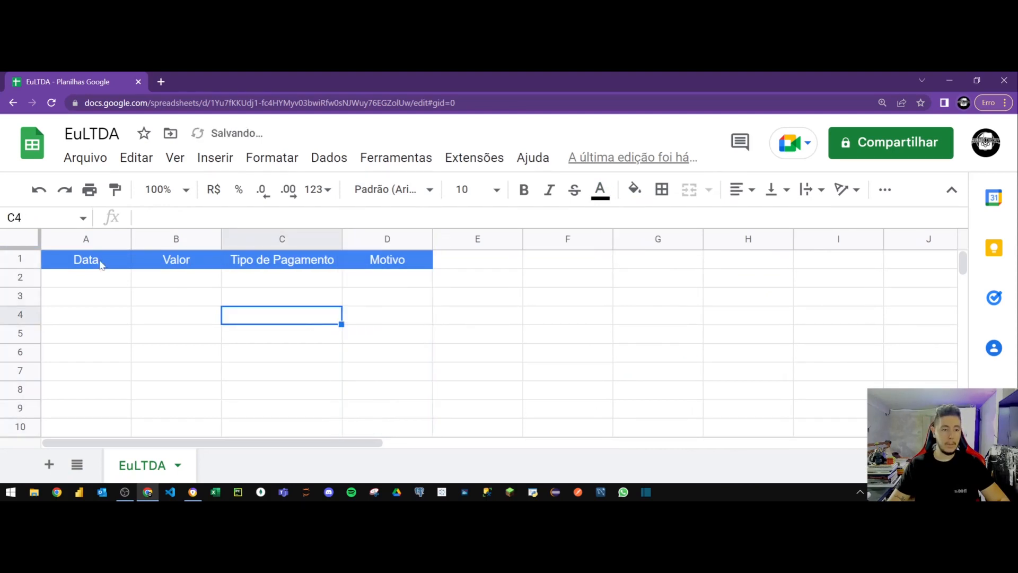
Prefix the first two headers with numbers, making them 1-Data and 2-Valor.
{"action": "left_click", "coordinate": [76, 265]}
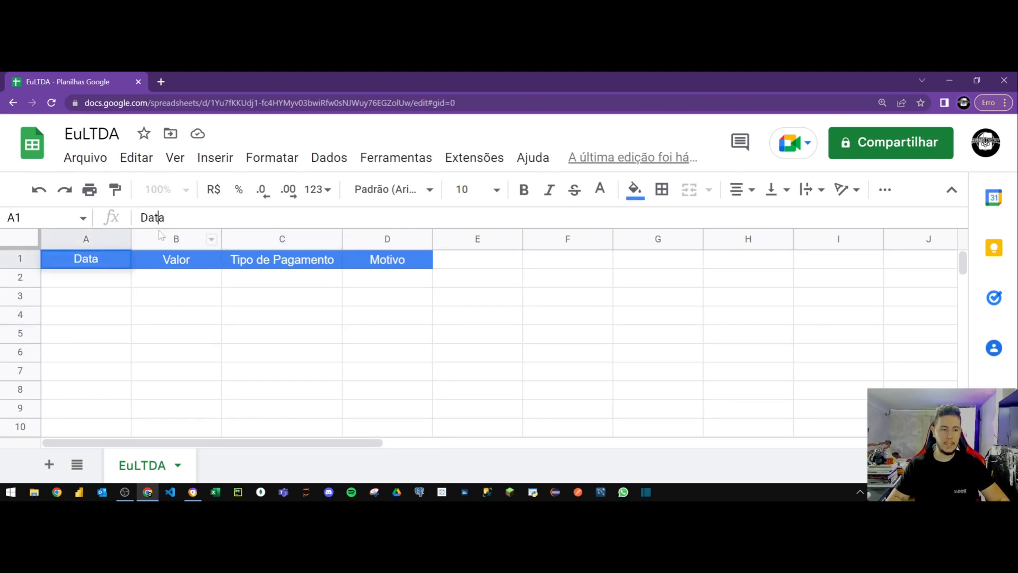
{"action": "type", "text": "1-"}
{"action": "key", "text": "Return"}
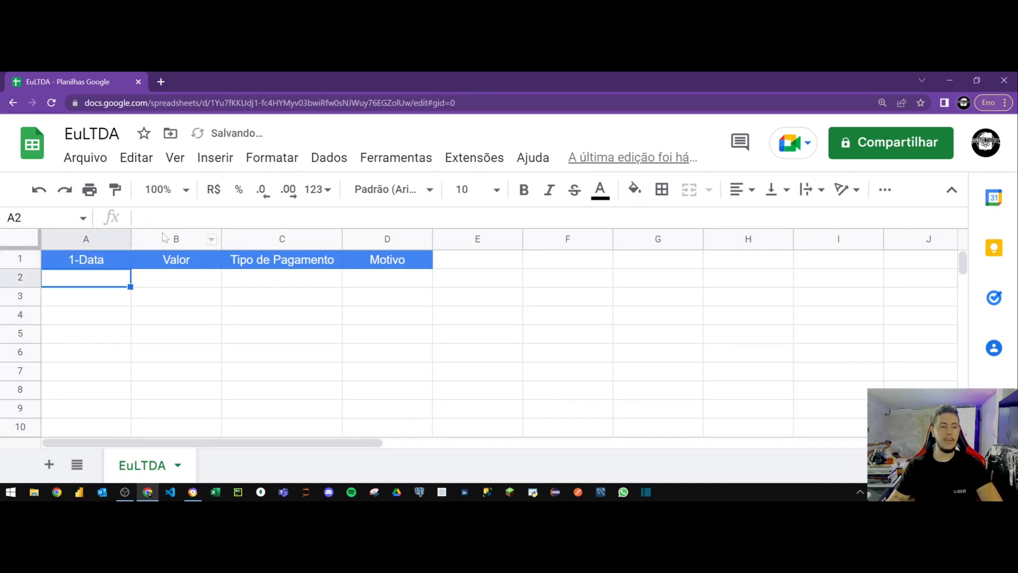
{"action": "left_click", "coordinate": [167, 260]}
{"action": "left_click", "coordinate": [154, 217]}
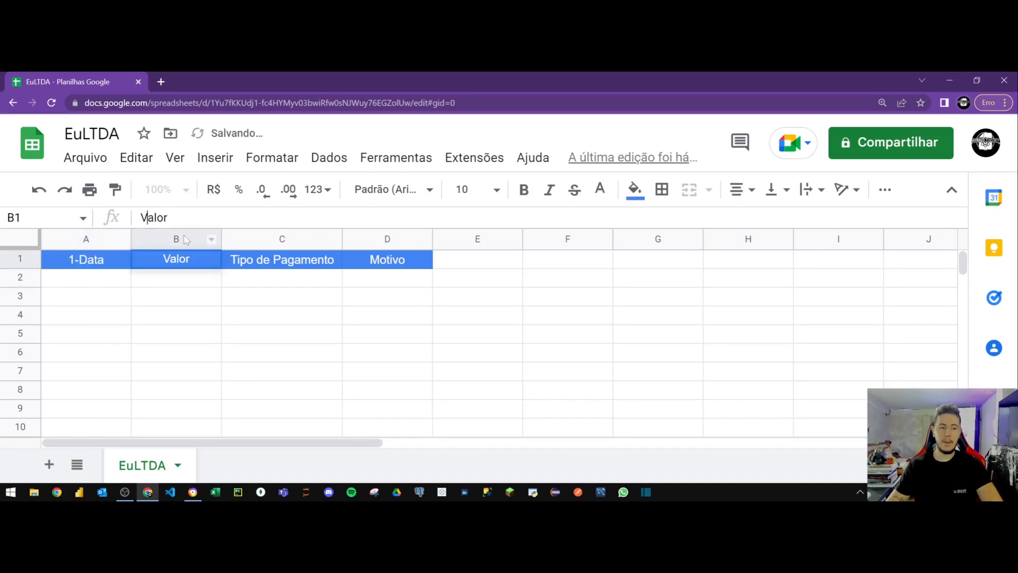
{"action": "type", "text": "2-"}
{"action": "key", "text": "Return"}
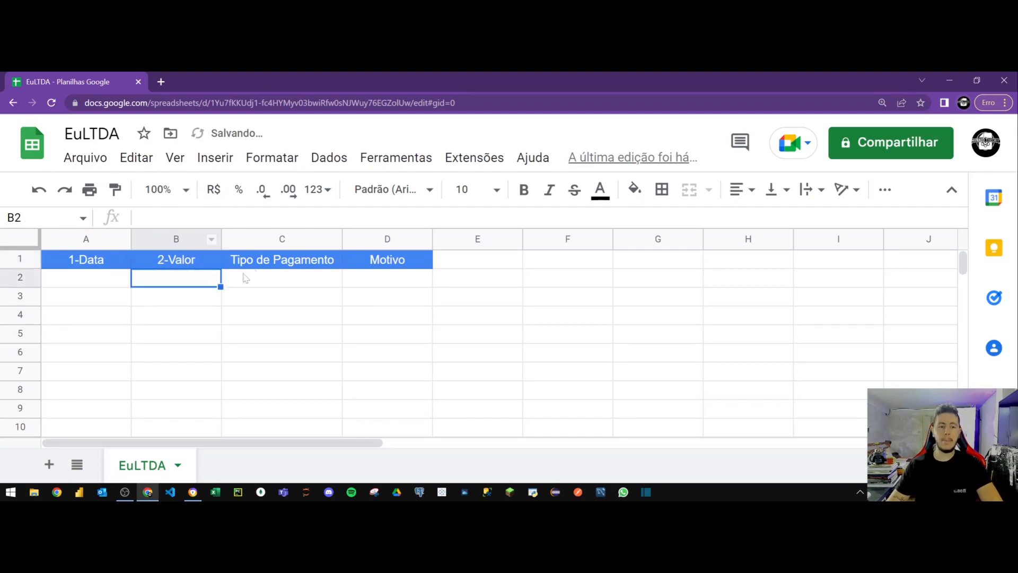
Prefix the header in C1 with its number, making it 3-Tipo de Pagamento.
{"action": "left_click", "coordinate": [256, 261]}
{"action": "key", "text": "Return"}
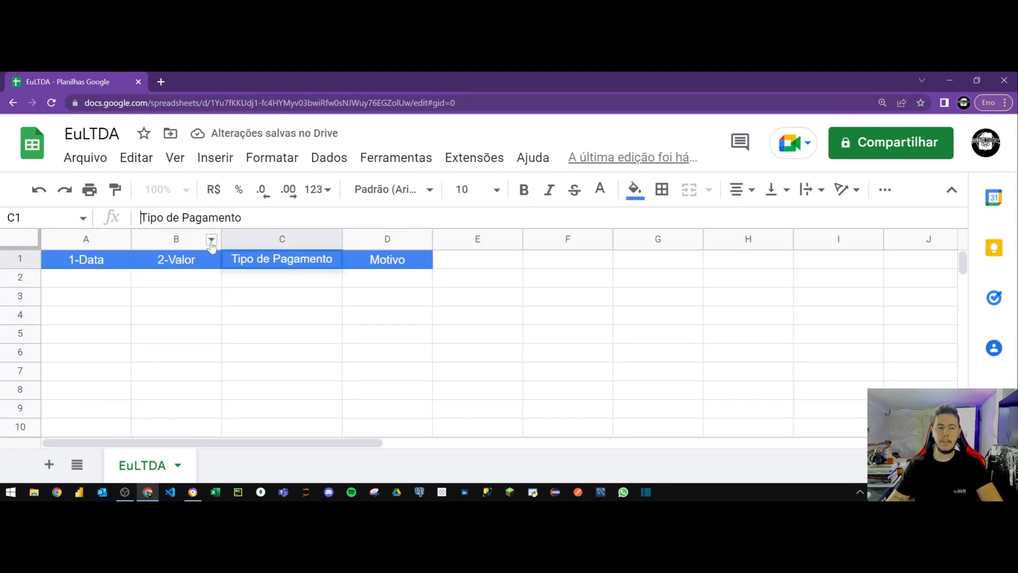
{"action": "type", "text": "3-"}
{"action": "key", "text": "Return"}
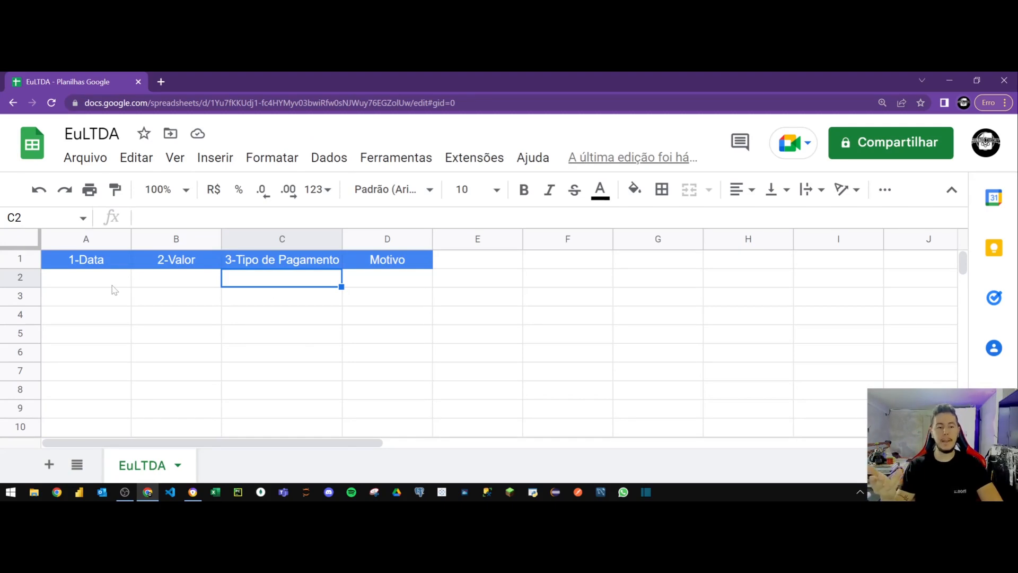
Prefix the header in D1 with its number, making it 4-Motivo, and narrow the 2-Valor column slightly.
{"action": "left_click", "coordinate": [377, 262]}
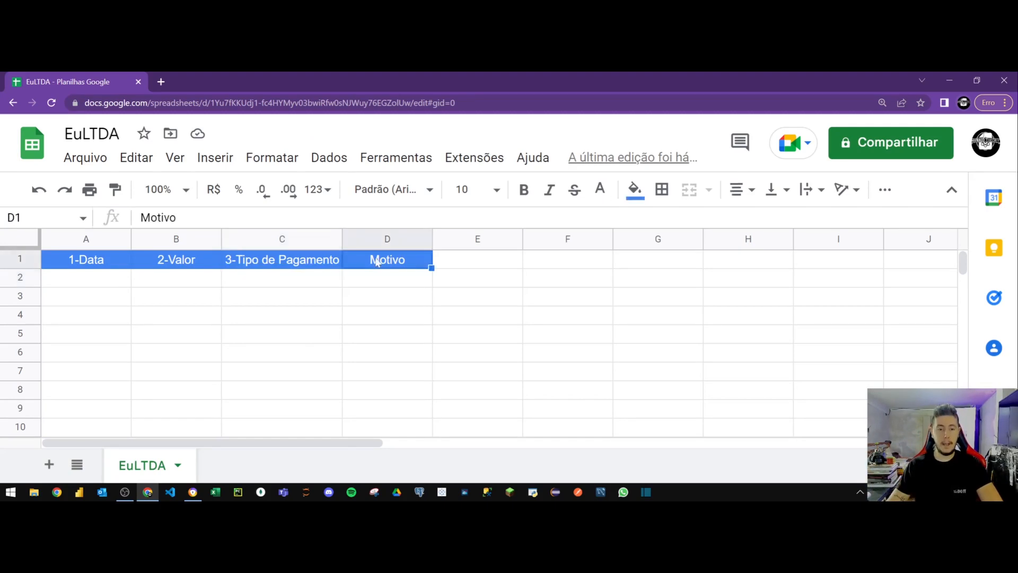
{"action": "key", "text": "F2"}
{"action": "key", "text": "Home"}
{"action": "type", "text": "4-"}
{"action": "key", "text": "Return"}
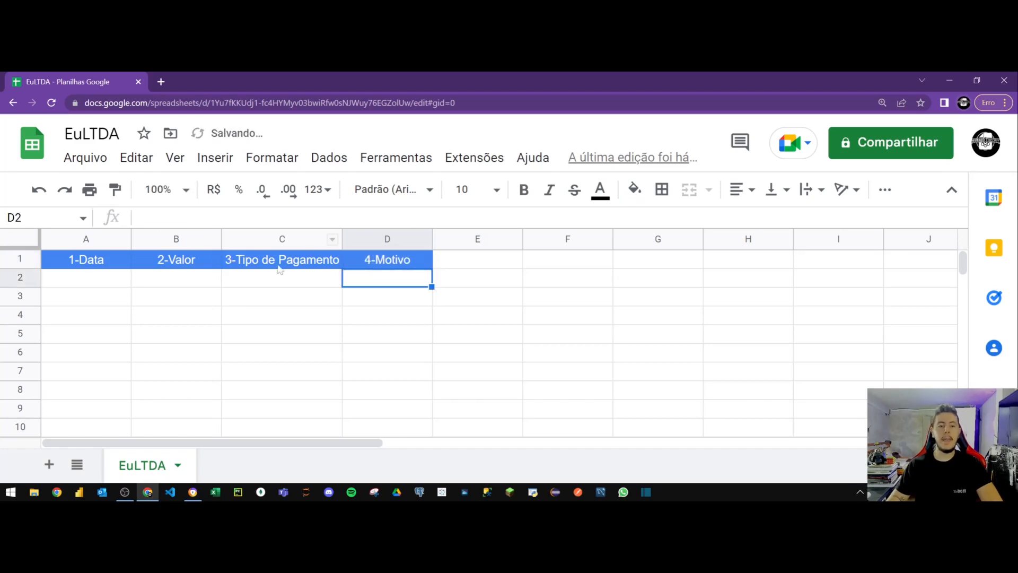
{"action": "left_click_drag", "start_coordinate": [222, 240], "coordinate": [216, 239]}
{"action": "left_click", "coordinate": [326, 308]}
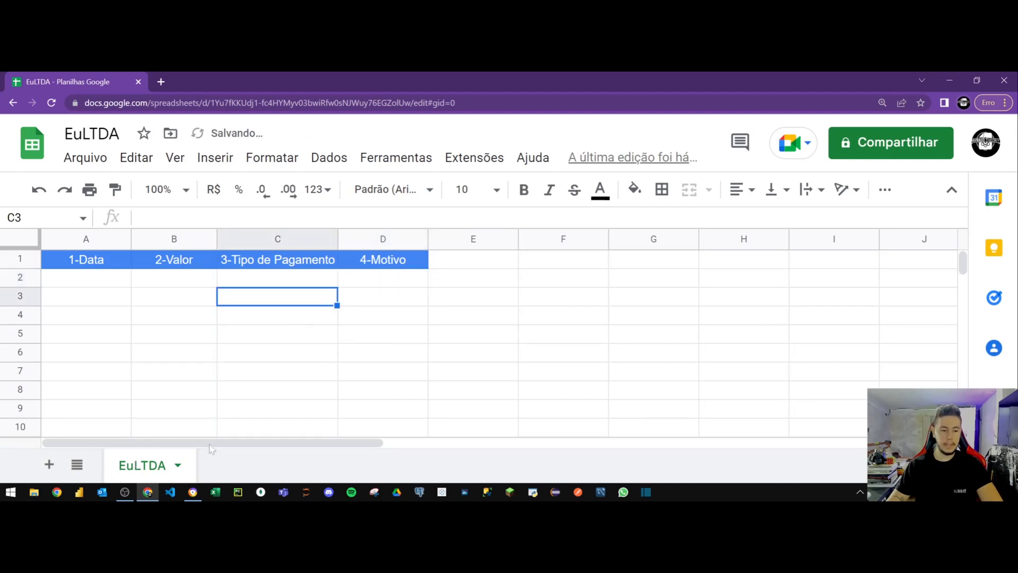
Switch to the Power Apps window and start a new app from an Excel file.
{"action": "left_click", "coordinate": [193, 493]}
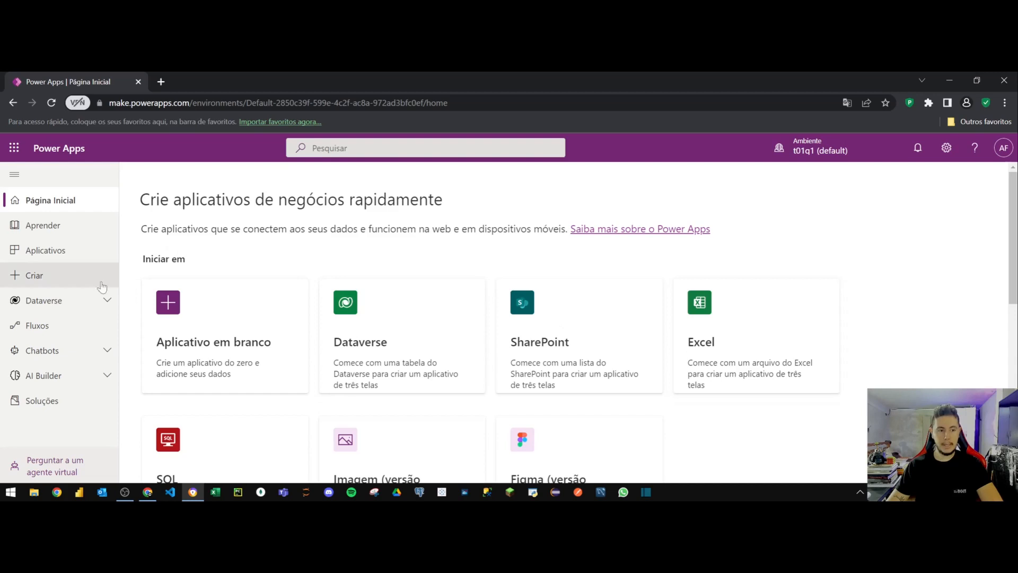
{"action": "left_click", "coordinate": [719, 344]}
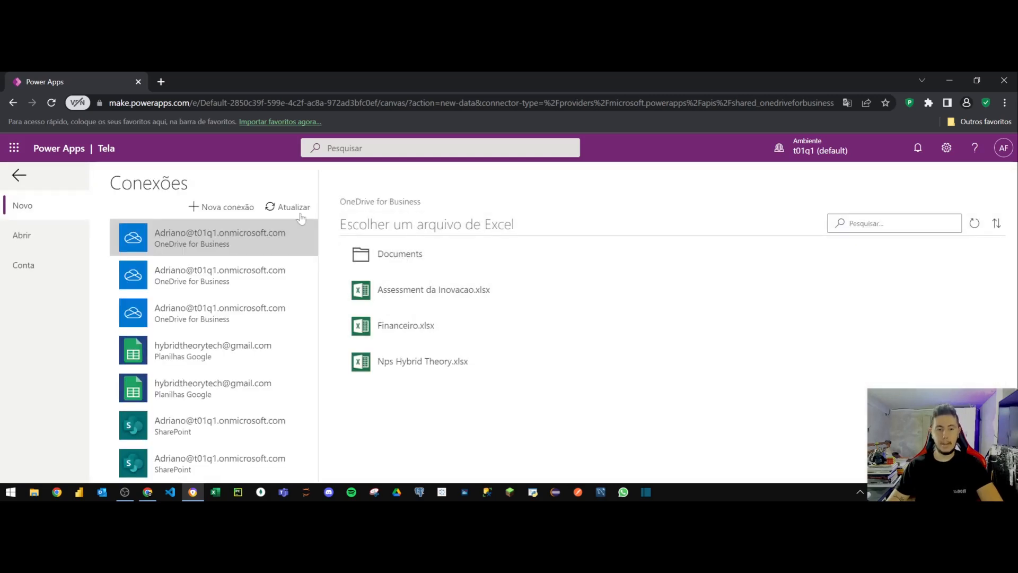
Look through the services offered for a new connection, including Google Sheets, and return to the existing connections.
{"action": "left_click", "coordinate": [230, 208]}
{"action": "left_click_drag", "start_coordinate": [312, 280], "coordinate": [310, 367]}
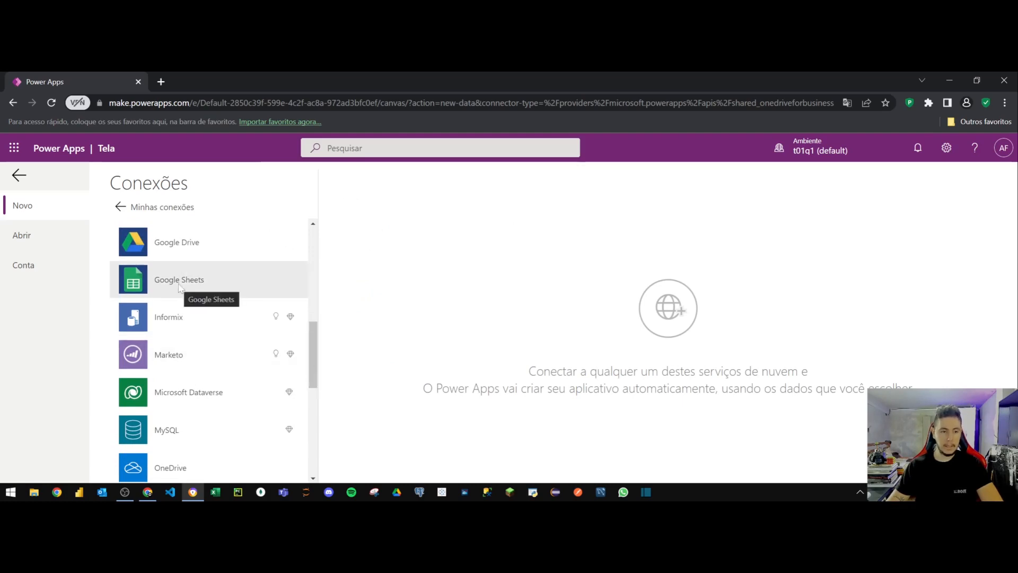
{"action": "left_click_drag", "start_coordinate": [312, 336], "coordinate": [321, 268]}
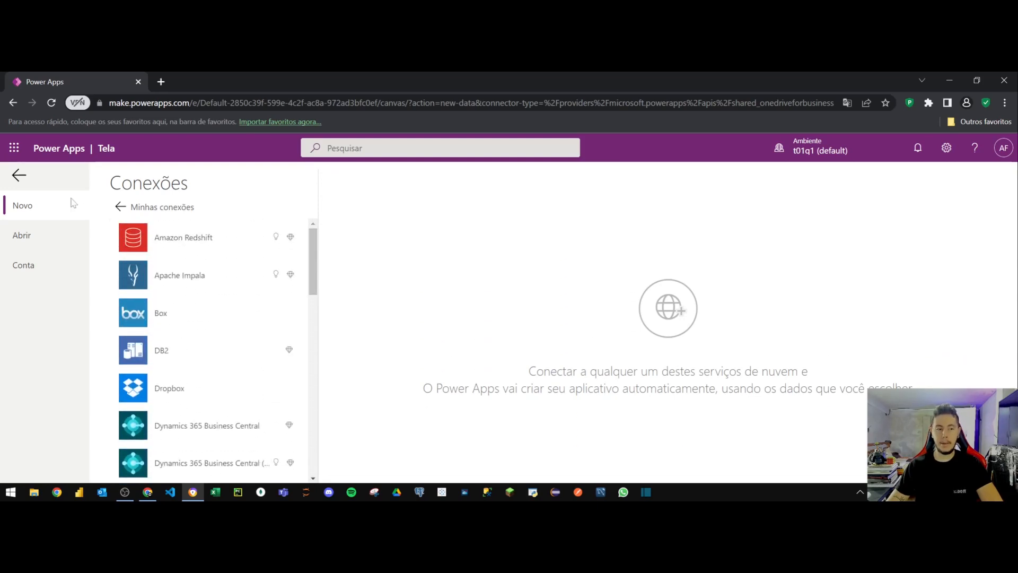
{"action": "left_click", "coordinate": [111, 206]}
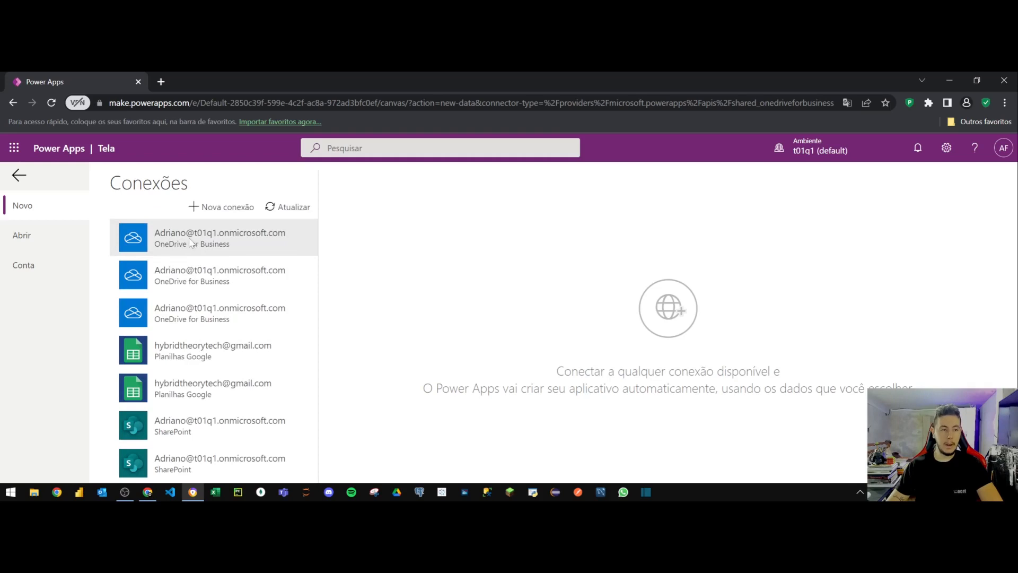
Open OneDrive from the Microsoft 365 apps and create a new Excel workbook there.
{"action": "left_click", "coordinate": [14, 149]}
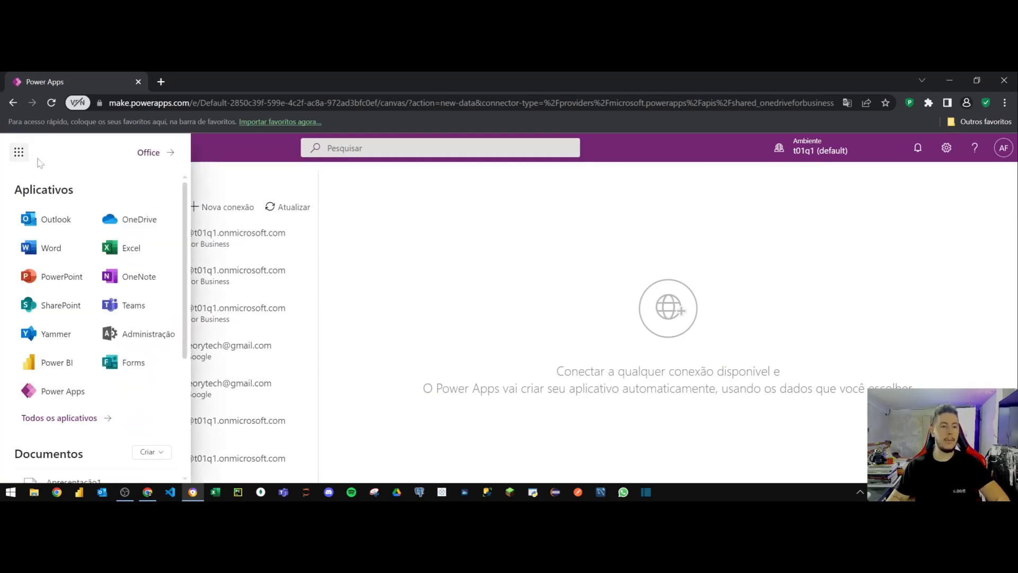
{"action": "left_click", "coordinate": [133, 222]}
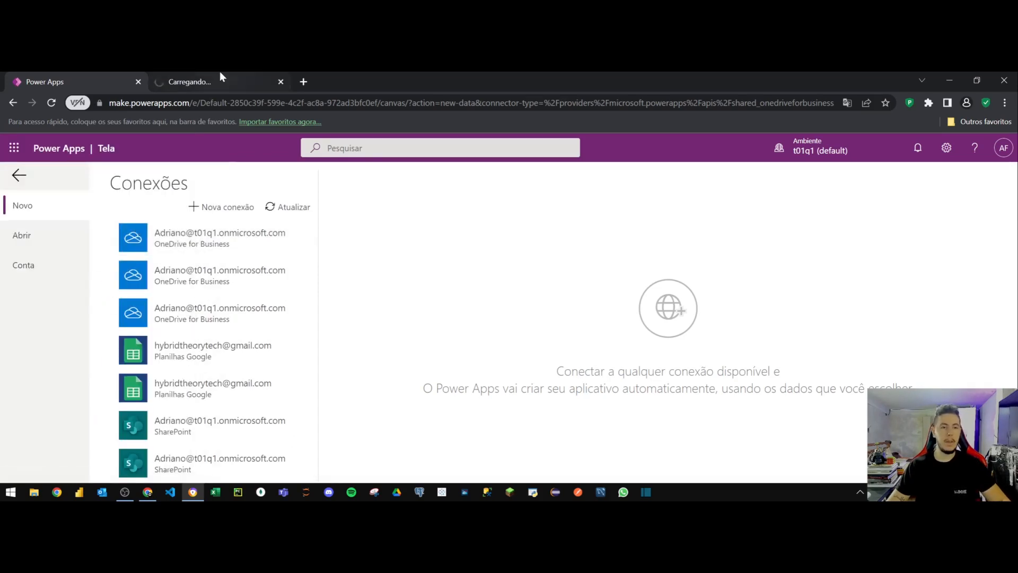
{"action": "left_click", "coordinate": [219, 71]}
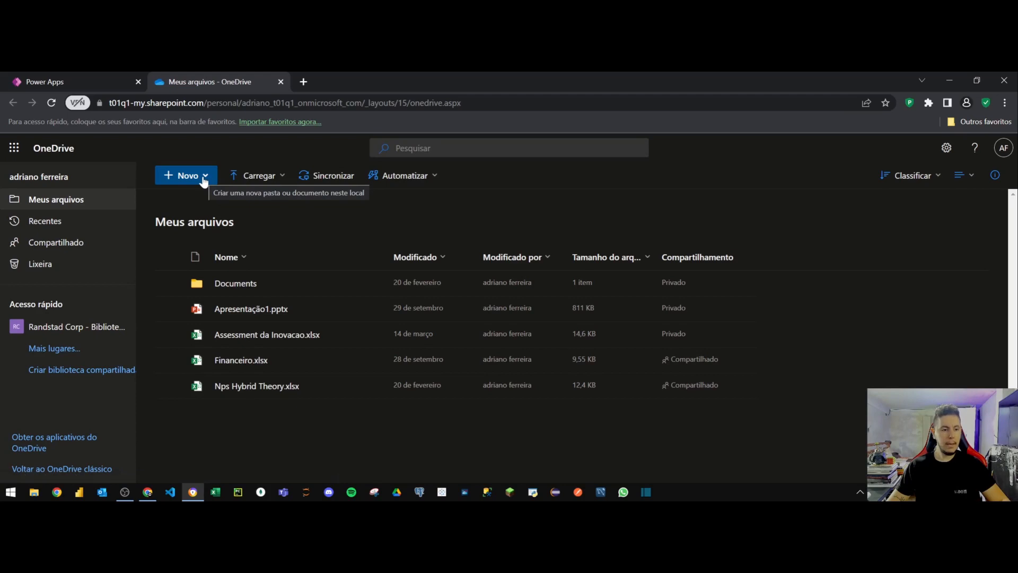
{"action": "left_click", "coordinate": [204, 181]}
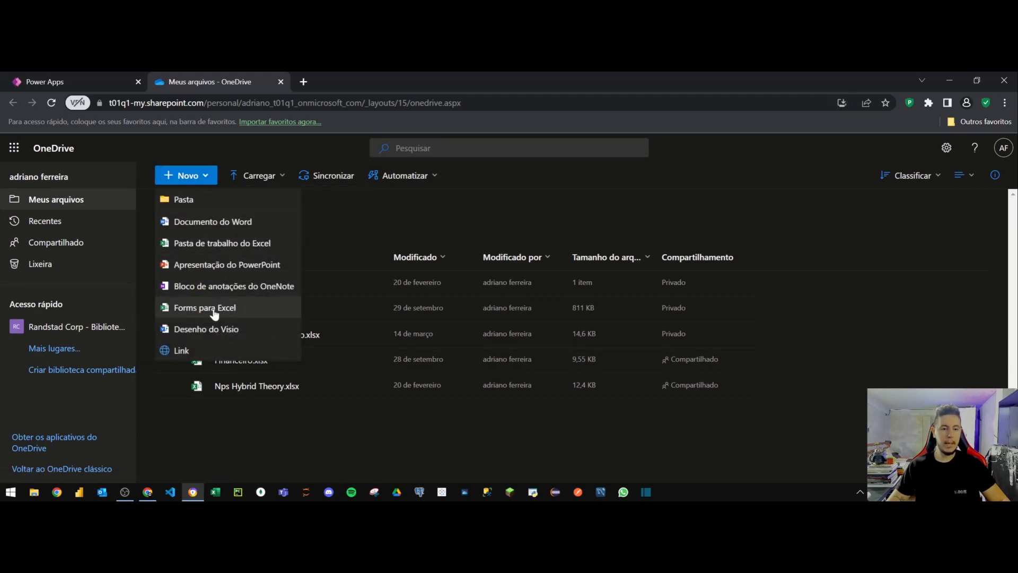
{"action": "left_click", "coordinate": [201, 249]}
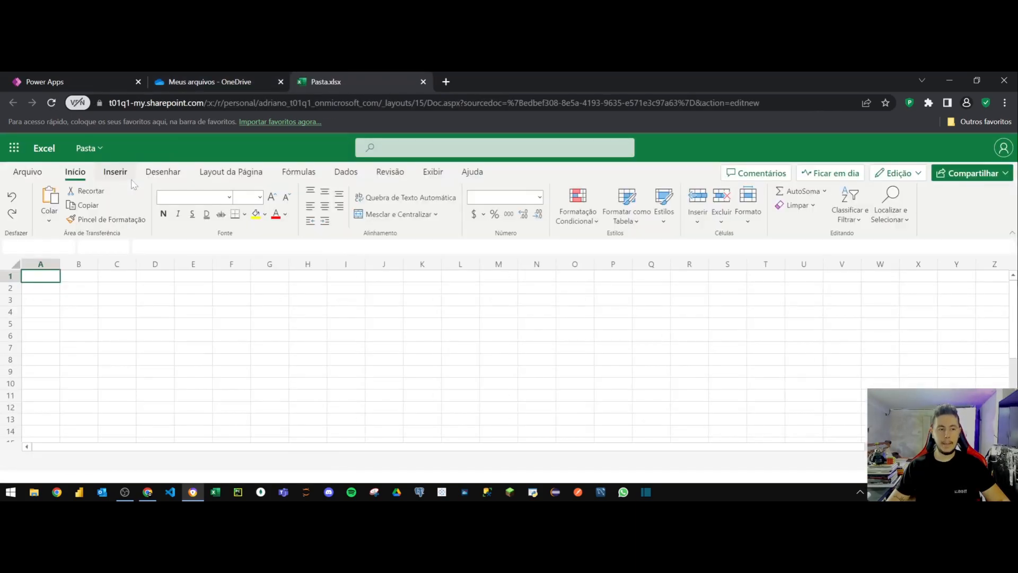
Rename the new workbook EuLTDA and copy that name for reuse.
{"action": "left_click", "coordinate": [84, 150]}
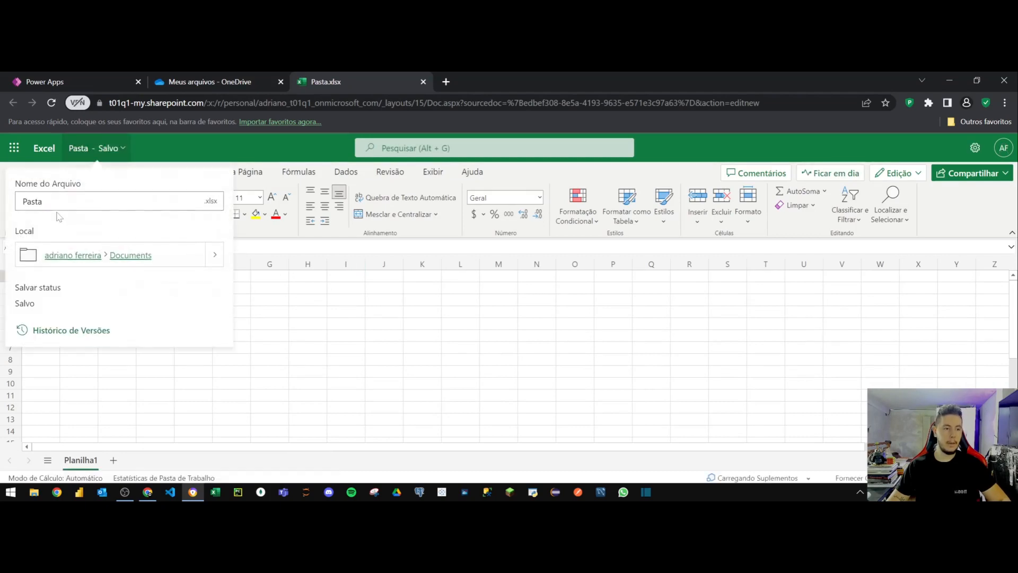
{"action": "type", "text": "EU"}
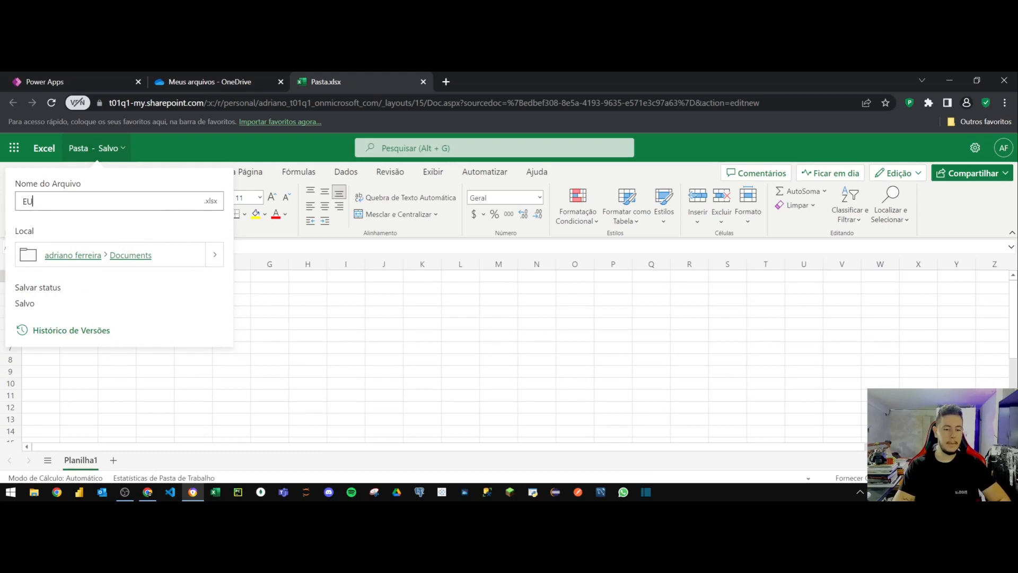
{"action": "type", "text": "LTDA"}
{"action": "key", "text": "ctrl+a"}
{"action": "key", "text": "ctrl+c"}
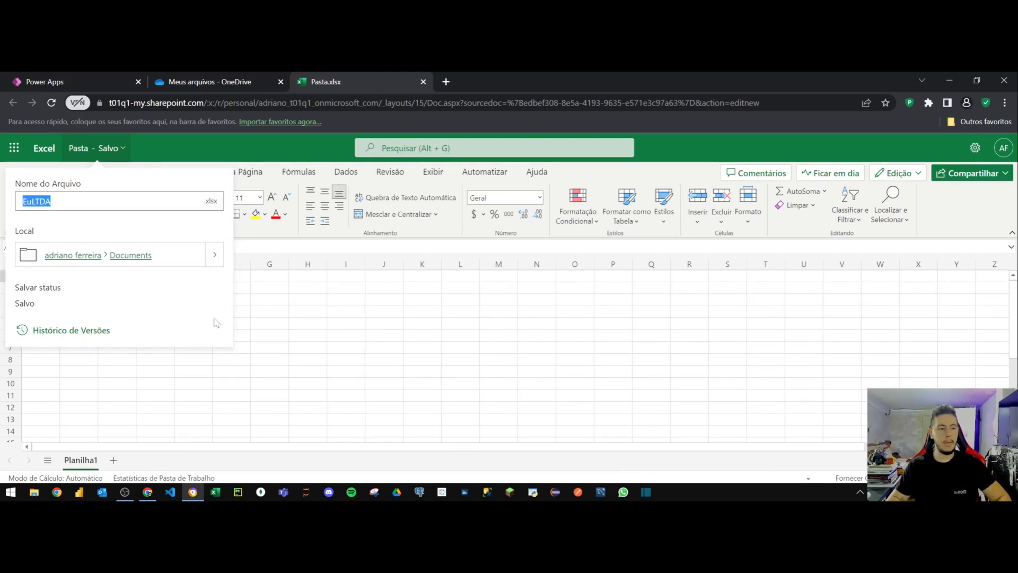
{"action": "key", "text": "Return"}
Rename the sheet Planilha1 to EuLTDA.
{"action": "double_click", "coordinate": [81, 461]}
{"action": "key", "text": "ctrl+a"}
{"action": "key", "text": "ctrl+v"}
{"action": "left_click", "coordinate": [539, 351]}
Copy the four header cells from the EuLTDA Google Sheets spreadsheet and paste them into the Excel workbook starting at A1.
{"action": "key", "text": "alt+Tab"}
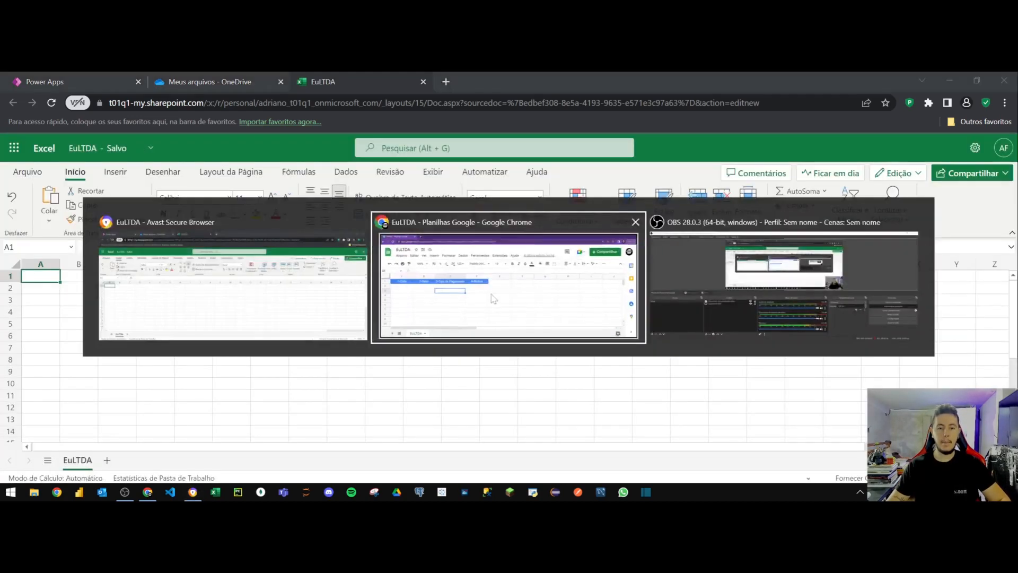
{"action": "left_click_drag", "start_coordinate": [86, 259], "coordinate": [368, 260]}
{"action": "key", "text": "alt+Tab"}
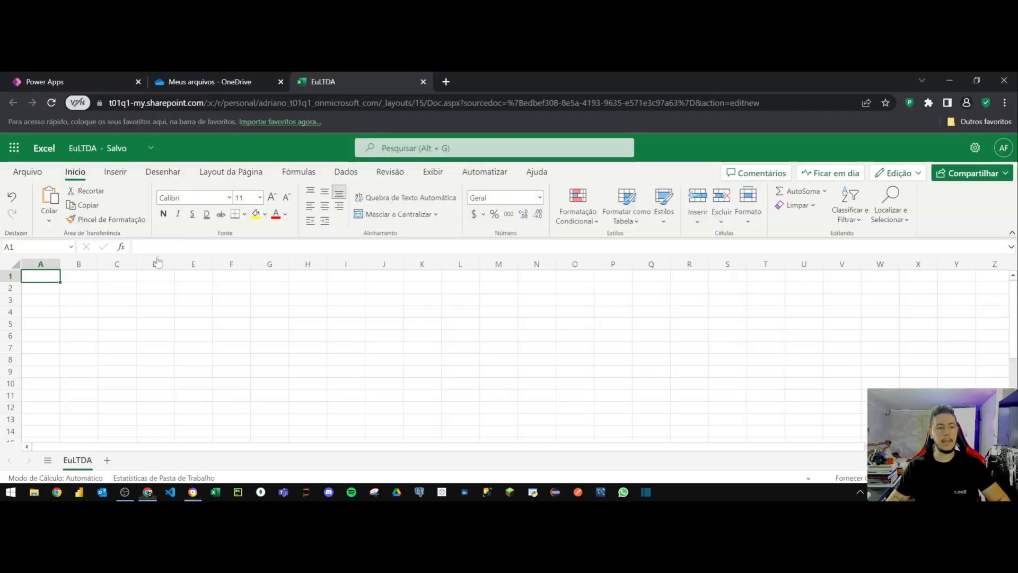
{"action": "type", "text": "1-Data\t2-Valor\t3-Tipo de\t4-Motivo"}
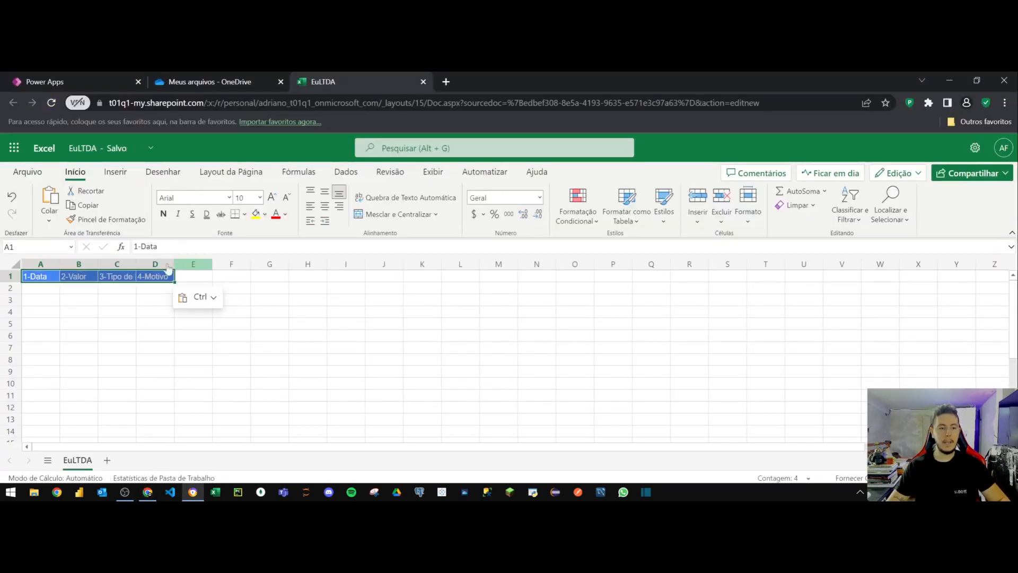
Widen columns A to D so the pasted headers have more room.
{"action": "left_click_drag", "start_coordinate": [136, 265], "coordinate": [166, 265]}
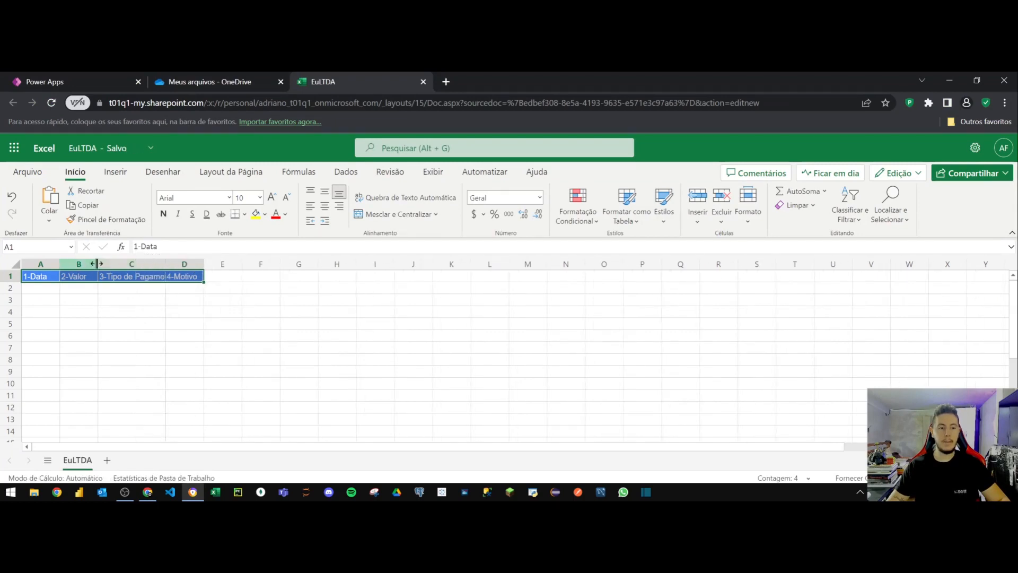
{"action": "left_click_drag", "start_coordinate": [95, 263], "coordinate": [127, 264]}
{"action": "left_click_drag", "start_coordinate": [60, 265], "coordinate": [92, 267]}
{"action": "left_click_drag", "start_coordinate": [267, 260], "coordinate": [286, 263]}
{"action": "left_click", "coordinate": [125, 300]}
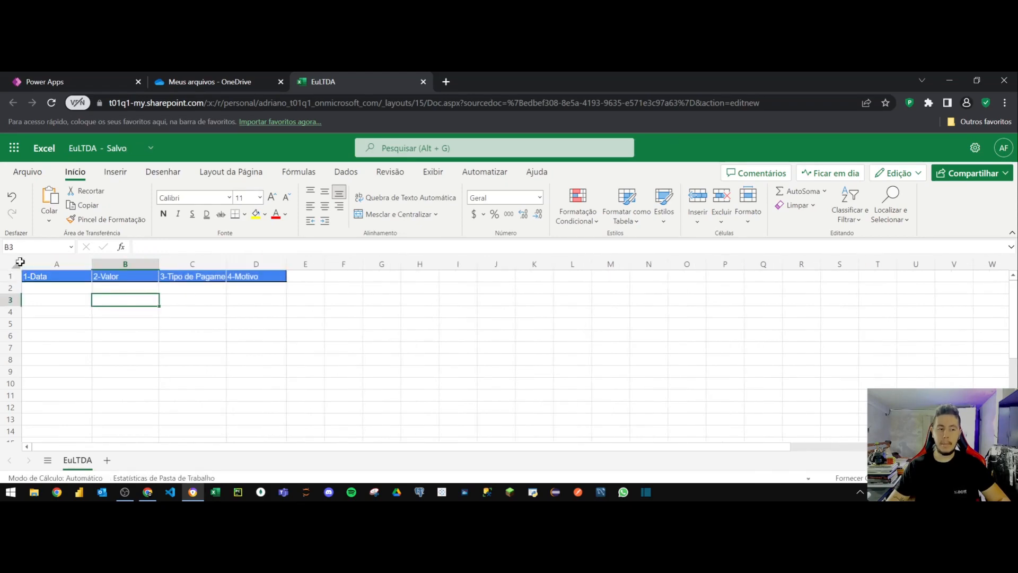
Center the whole sheet's contents horizontally and vertically, and widen column C to fit 3-Tipo de Pagamento.
{"action": "left_click", "coordinate": [20, 261]}
{"action": "left_click", "coordinate": [326, 197]}
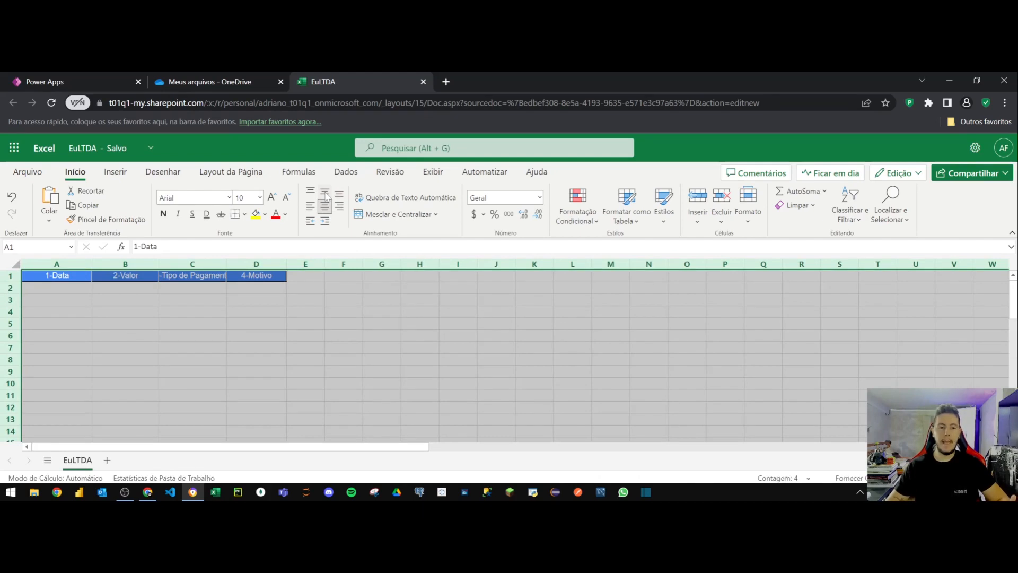
{"action": "left_click", "coordinate": [533, 297]}
{"action": "left_click_drag", "start_coordinate": [227, 264], "coordinate": [250, 264]}
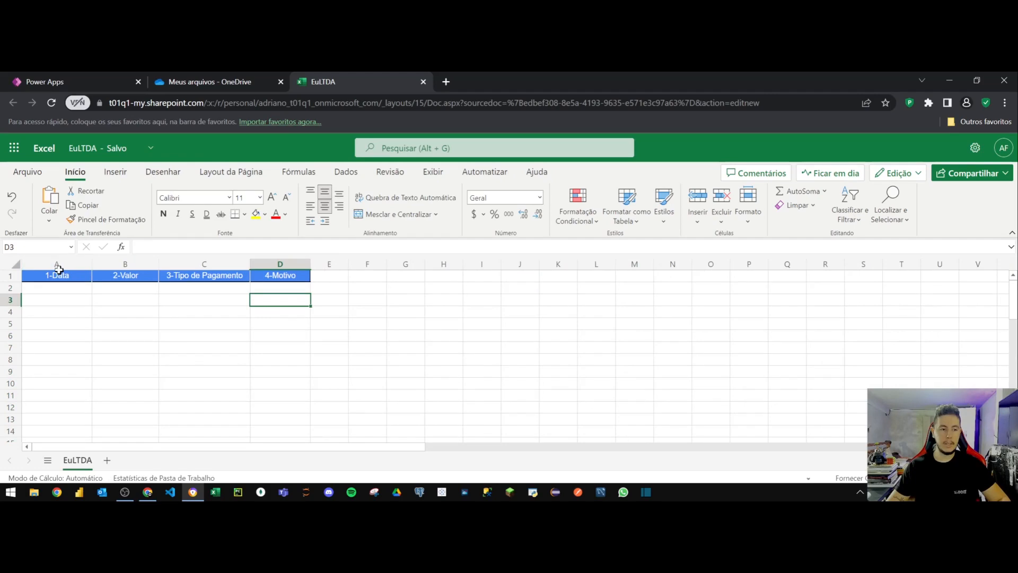
Format the header range A1:D1 as a table with a light blue style, marking that the table has headers.
{"action": "left_click", "coordinate": [89, 275]}
{"action": "left_click_drag", "start_coordinate": [92, 270], "coordinate": [282, 290]}
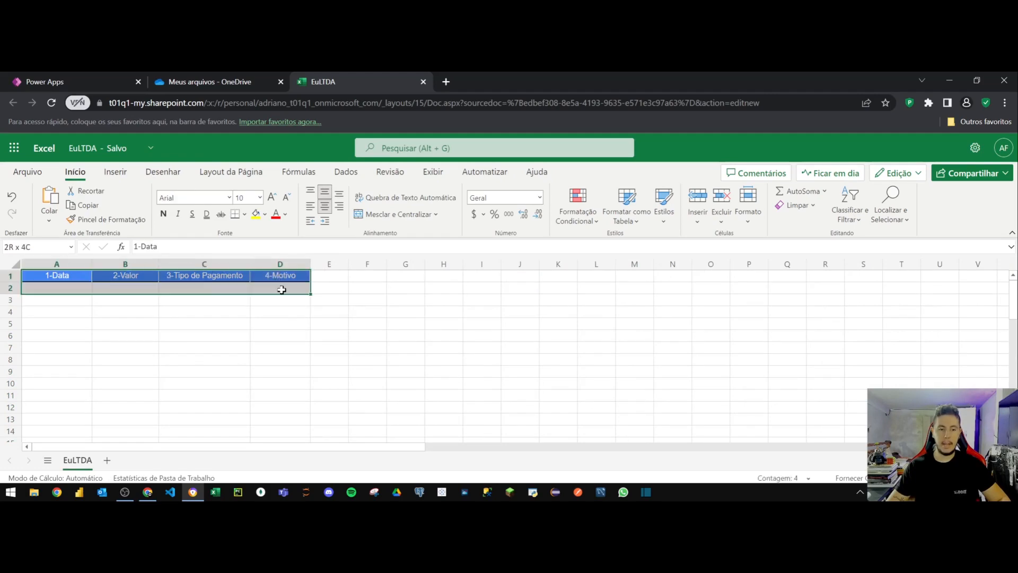
{"action": "left_click", "coordinate": [280, 276]}
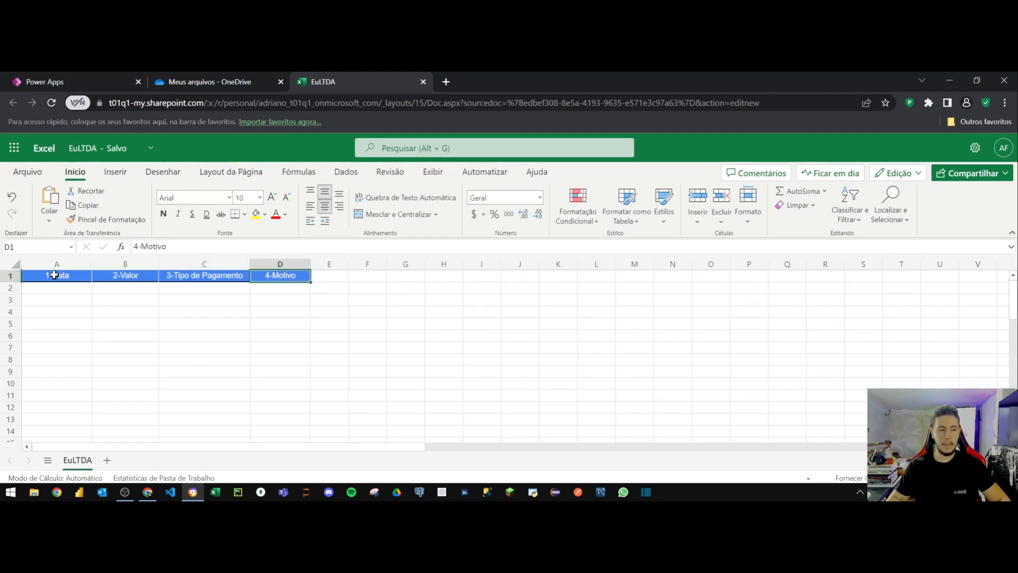
{"action": "left_click_drag", "start_coordinate": [54, 275], "coordinate": [293, 271]}
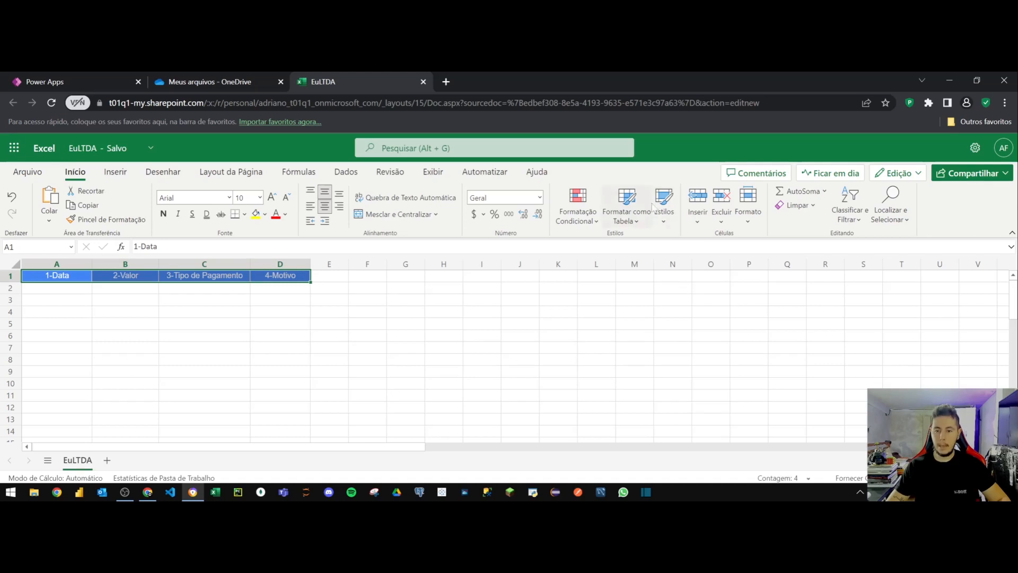
{"action": "left_click", "coordinate": [634, 218]}
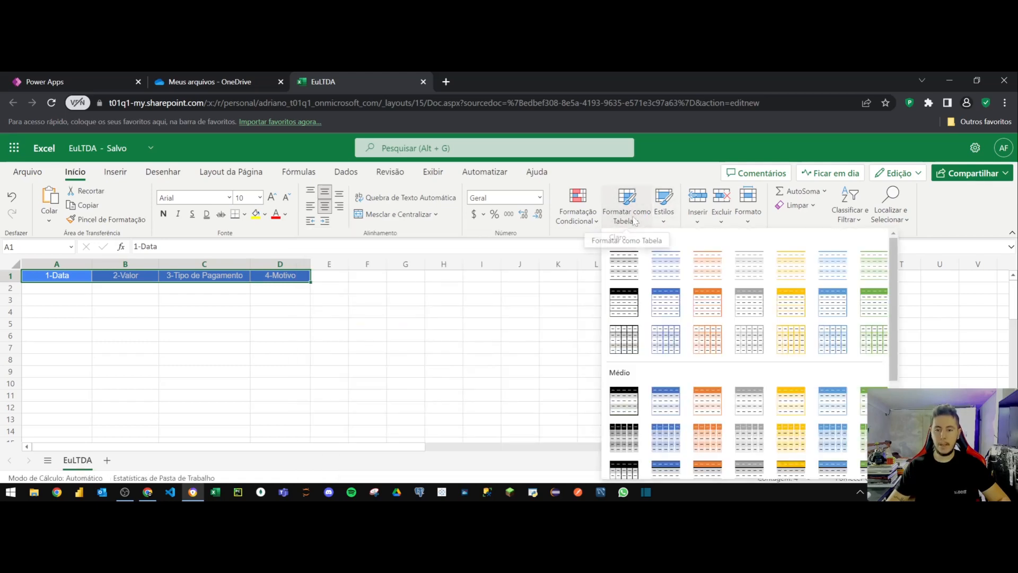
{"action": "left_click", "coordinate": [677, 304]}
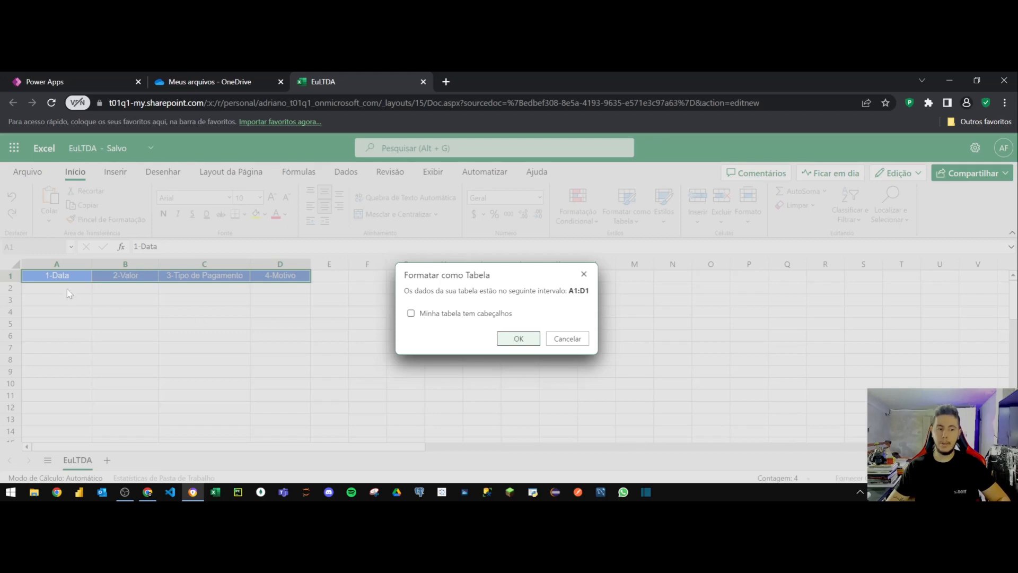
{"action": "left_click", "coordinate": [411, 316]}
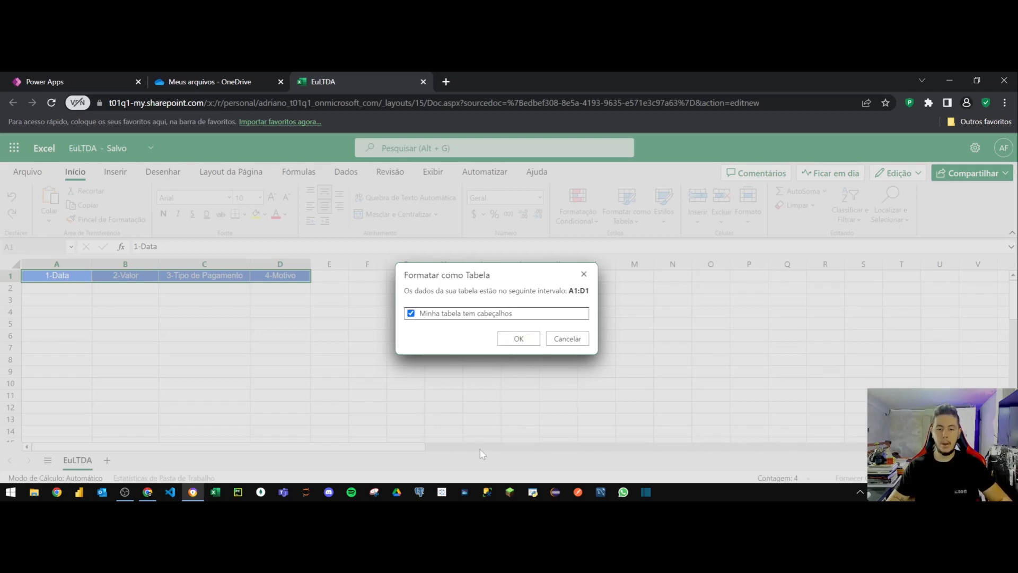
{"action": "left_click", "coordinate": [519, 340]}
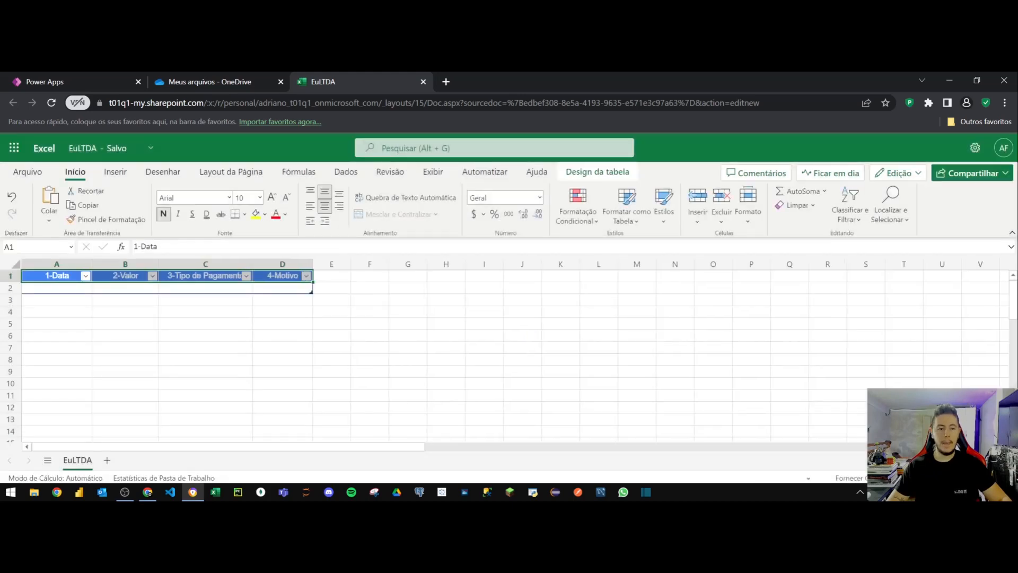
{"action": "left_click", "coordinate": [332, 335]}
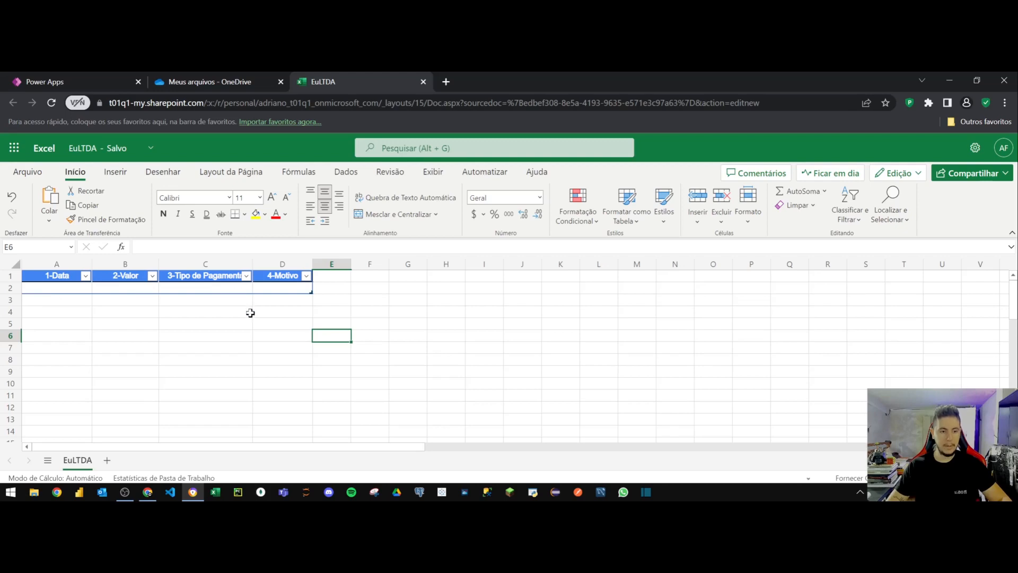
Check for EuLTDA.xlsx in OneDrive and in the Excel files of the first OneDrive for Business connection in Power Apps.
{"action": "left_click", "coordinate": [229, 74]}
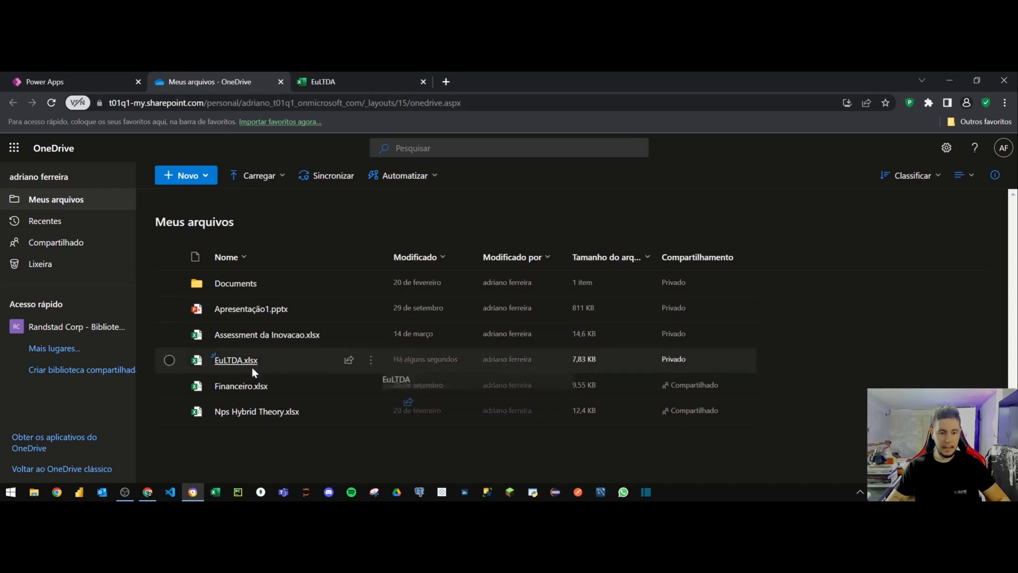
{"action": "mouse_move", "coordinate": [243, 368]}
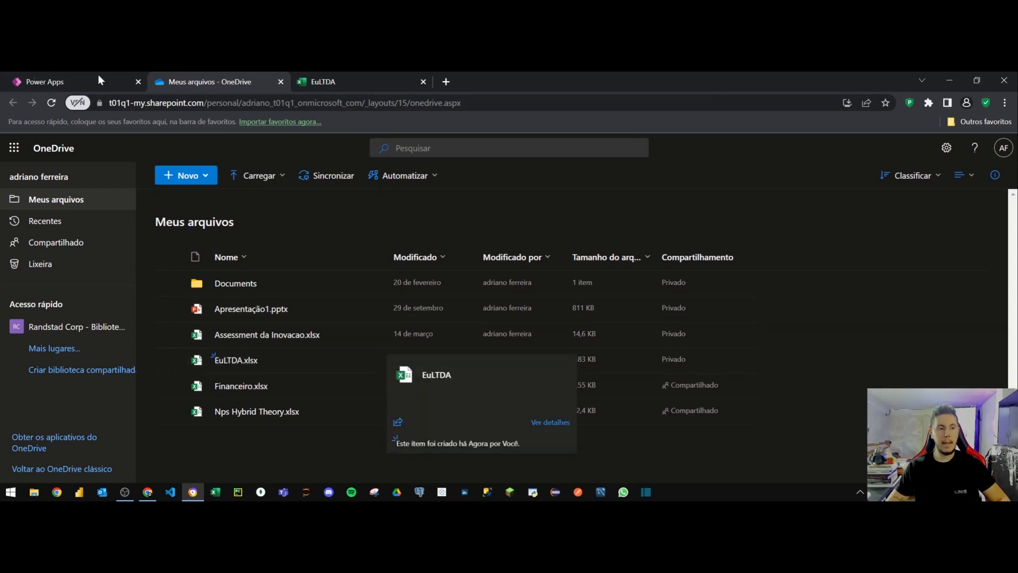
{"action": "left_click", "coordinate": [40, 80]}
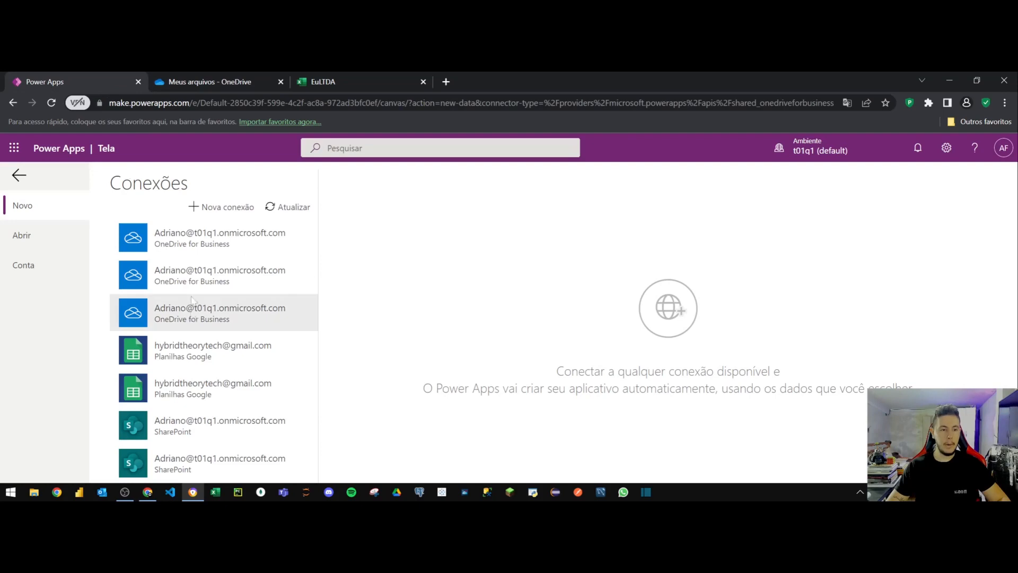
{"action": "left_click", "coordinate": [186, 248]}
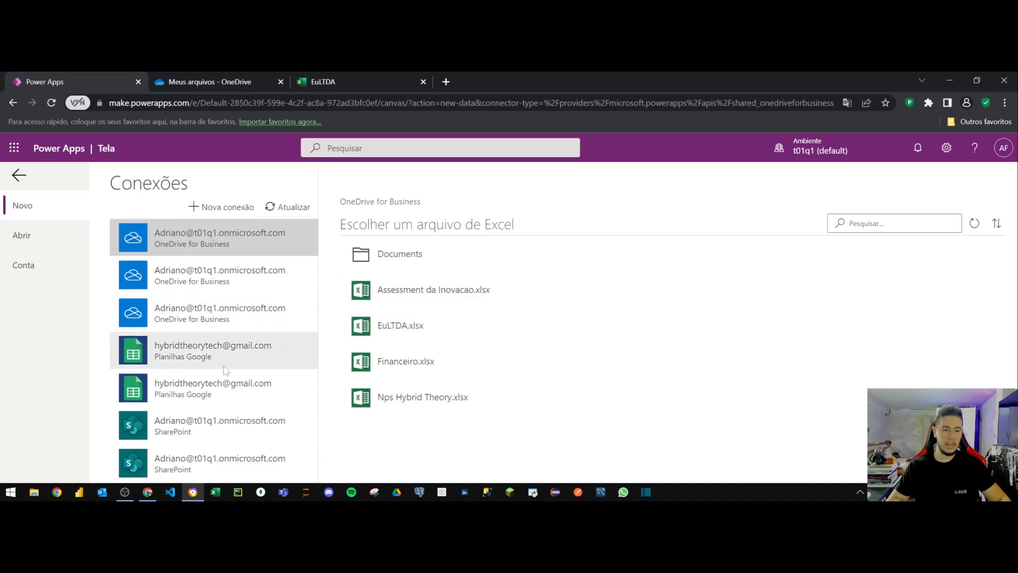
Create the app from the first Google Sheets connection, using the EuLTDA dataset and its EuLTDA table.
{"action": "left_click", "coordinate": [194, 361]}
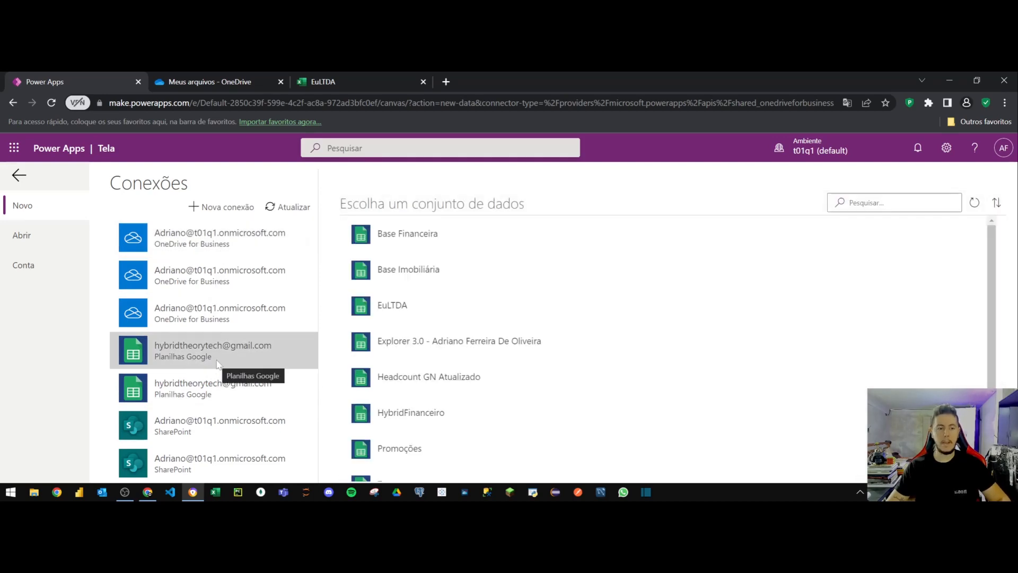
{"action": "left_click", "coordinate": [405, 309]}
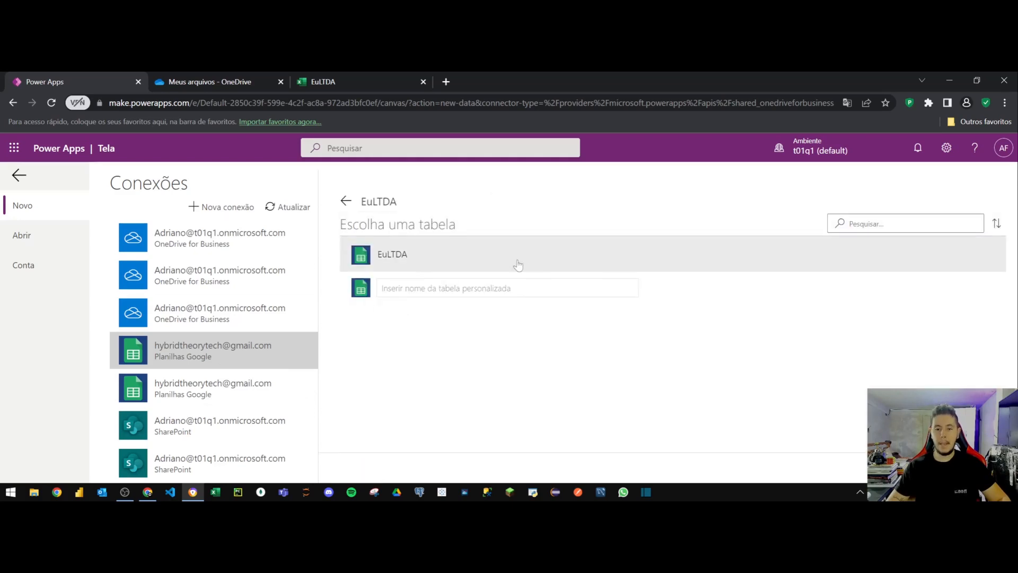
{"action": "left_click", "coordinate": [392, 264]}
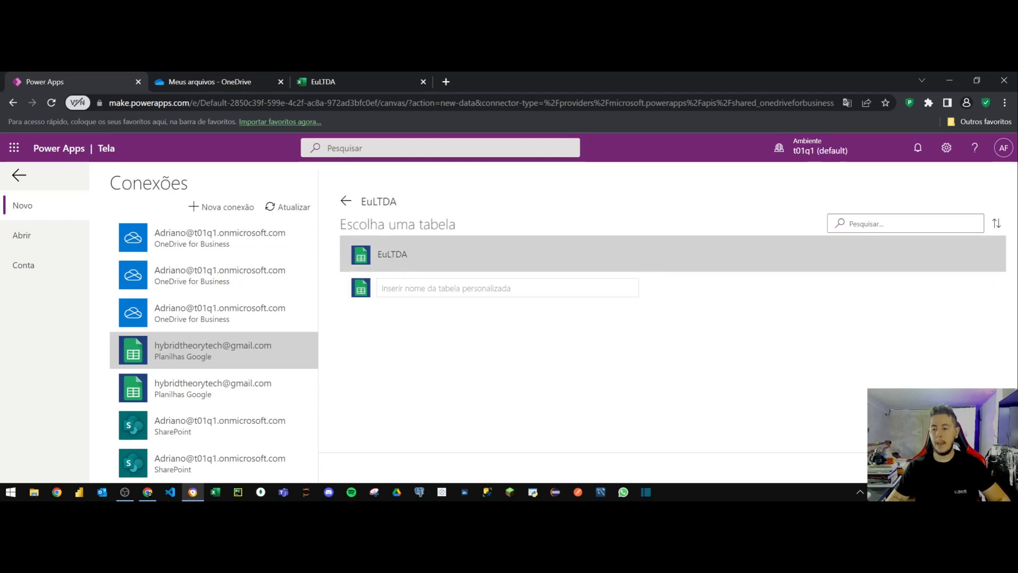
{"action": "left_click", "coordinate": [975, 468]}
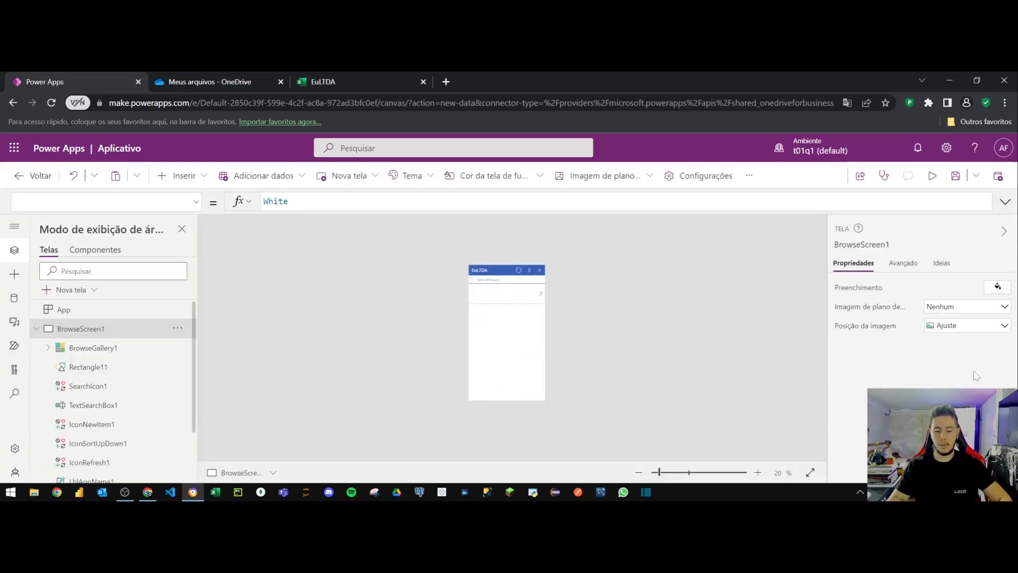
Open EditScreen1 and examine the label of its 3-Tipo_x0020_de_x0020_Pagamento field.
{"action": "key", "text": "F11"}
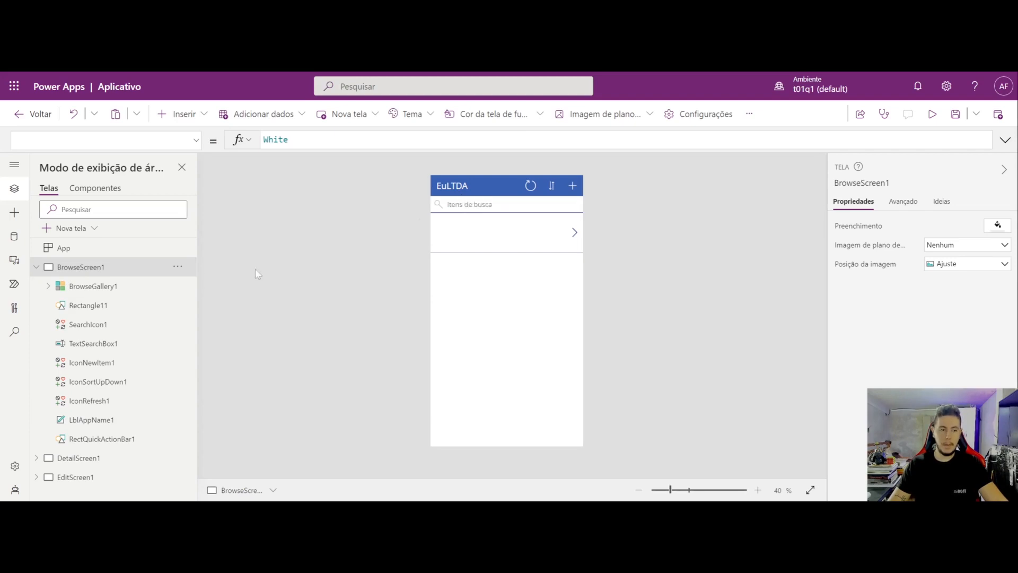
{"action": "left_click", "coordinate": [36, 269]}
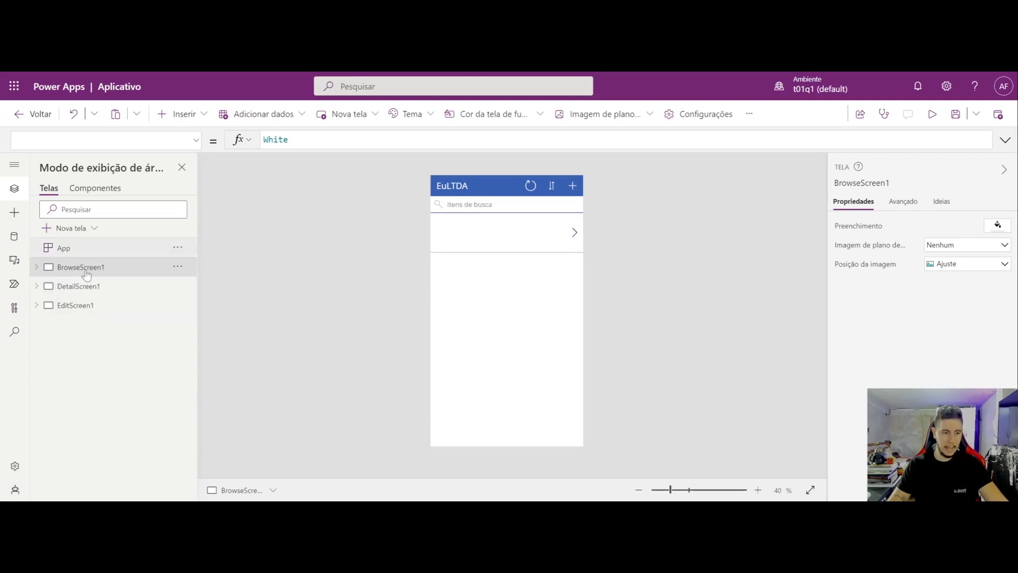
{"action": "left_click", "coordinate": [80, 313]}
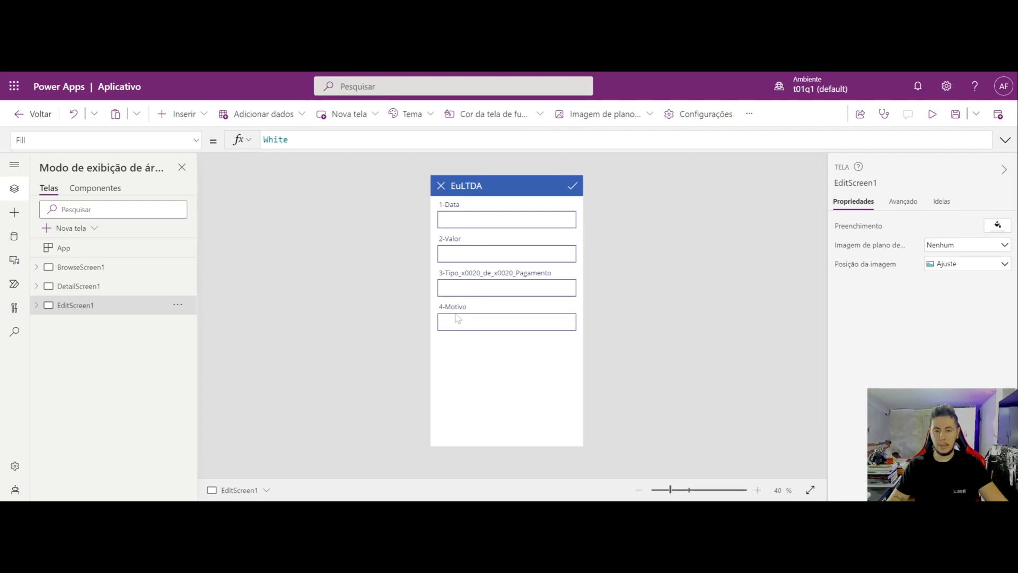
{"action": "left_click", "coordinate": [465, 281]}
{"action": "left_click", "coordinate": [473, 277]}
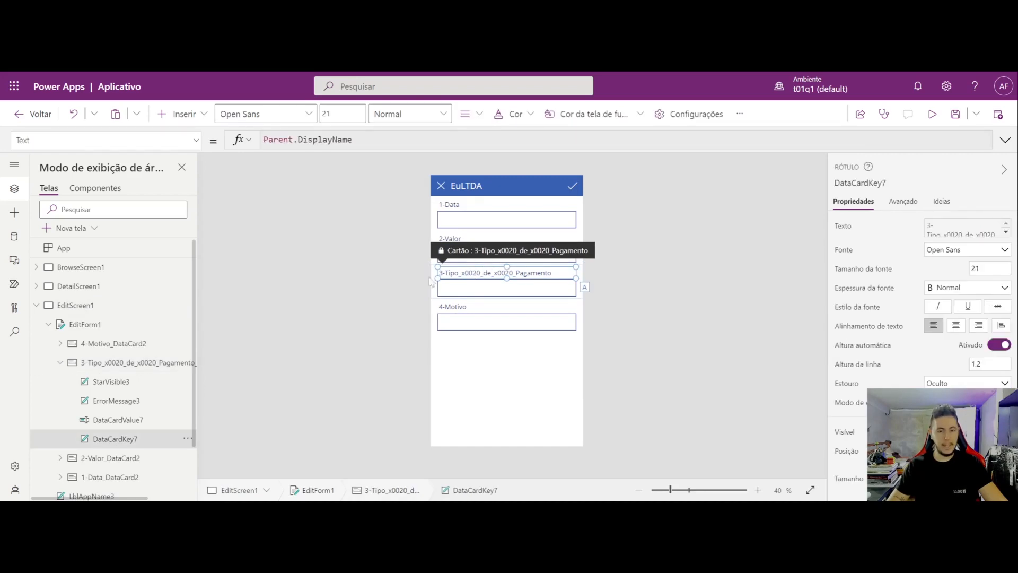
{"action": "left_click", "coordinate": [400, 285]}
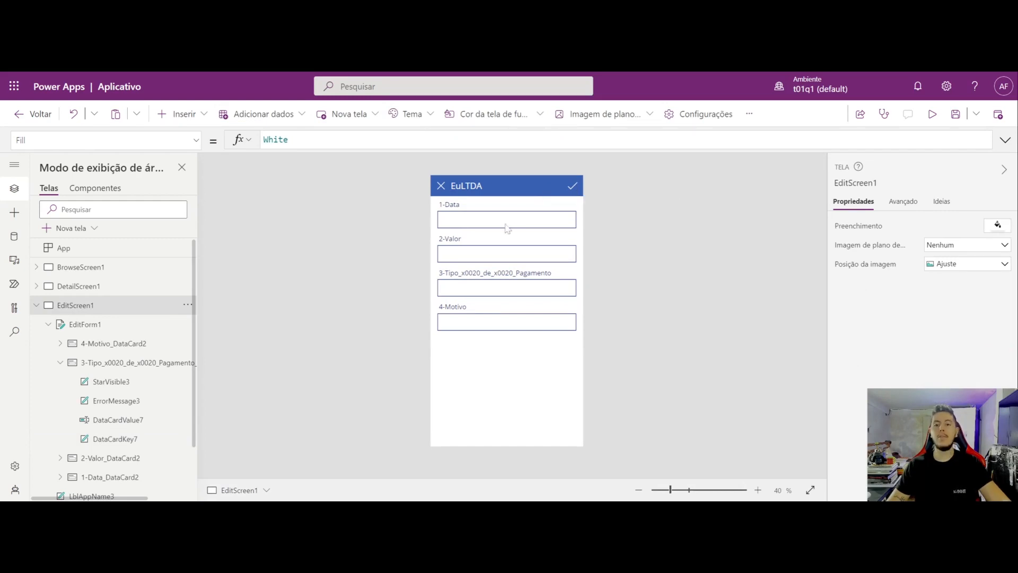
Preview EditScreen1 to see how the form behaves when run, and return to editing.
{"action": "scroll", "coordinate": [530, 214], "scroll_direction": "up", "scroll_amount": 1}
{"action": "scroll", "coordinate": [540, 199], "scroll_direction": "up", "scroll_amount": 1}
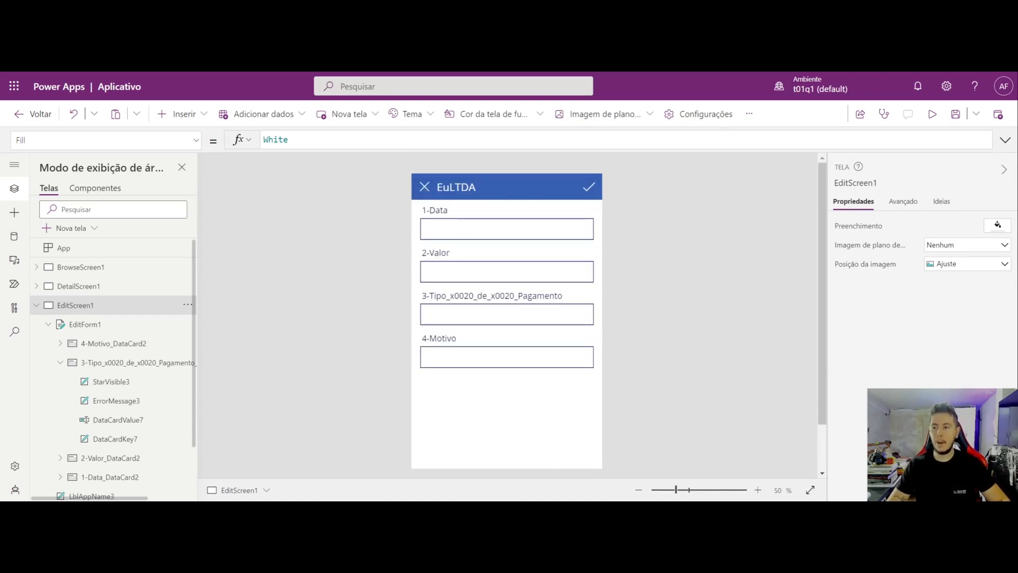
{"action": "left_click", "coordinate": [929, 115]}
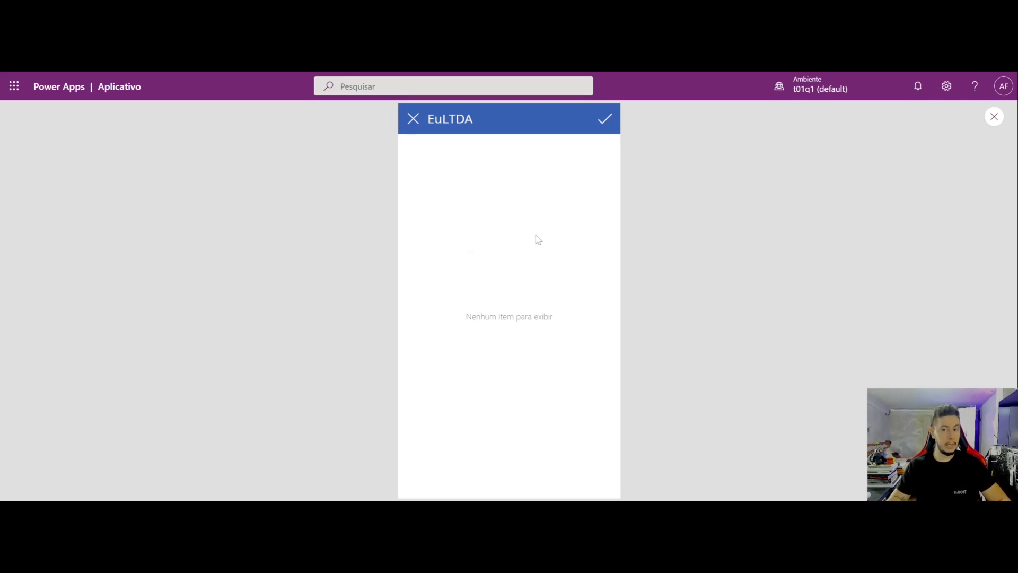
{"action": "left_click", "coordinate": [995, 116]}
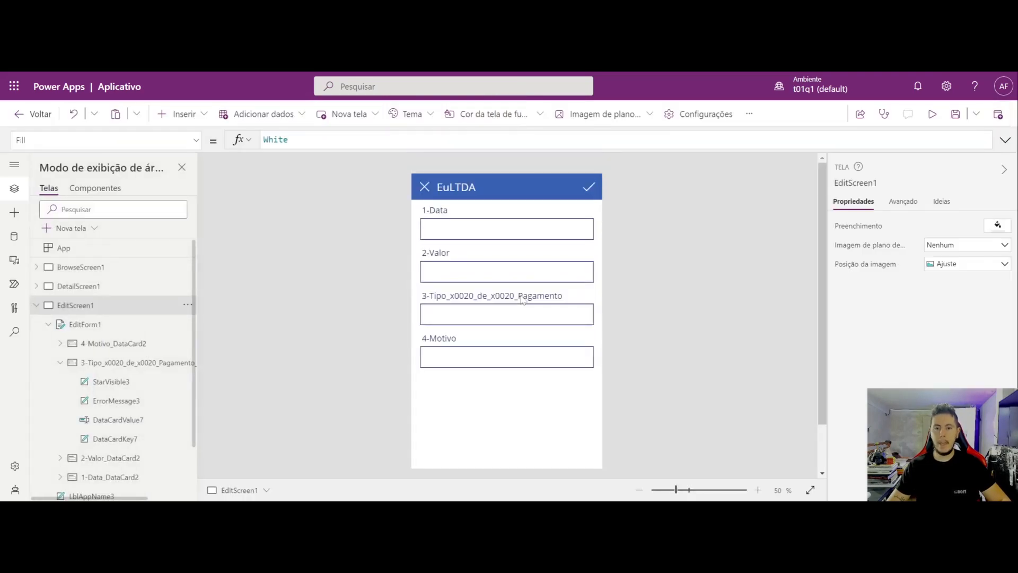
Insert an Add icon on EditScreen1 and place it in the header beside the checkmark, at about X 480, Y 12.
{"action": "left_click", "coordinate": [188, 120]}
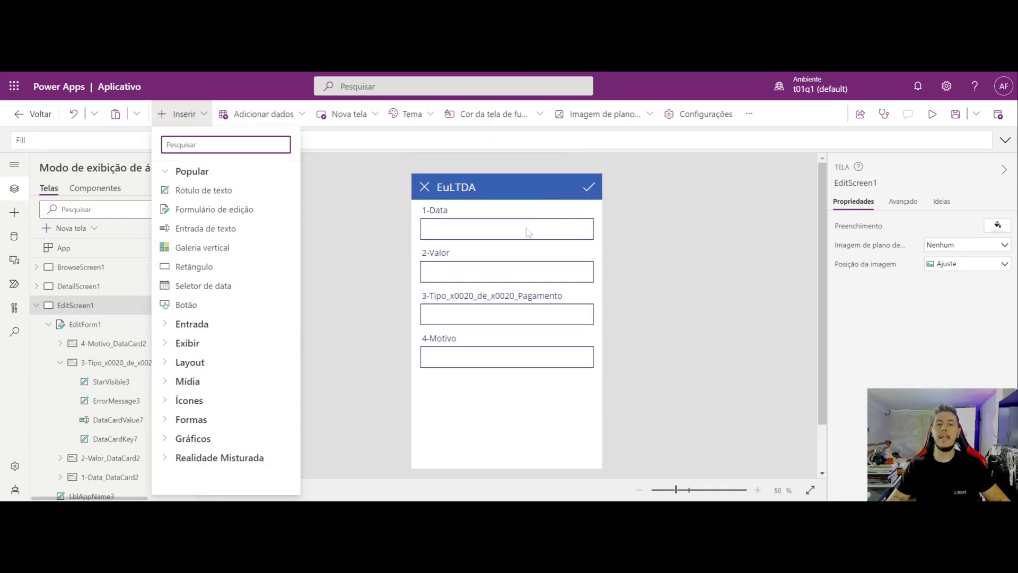
{"action": "left_click", "coordinate": [165, 404]}
{"action": "scroll", "coordinate": [169, 406], "scroll_direction": "down", "scroll_amount": 1}
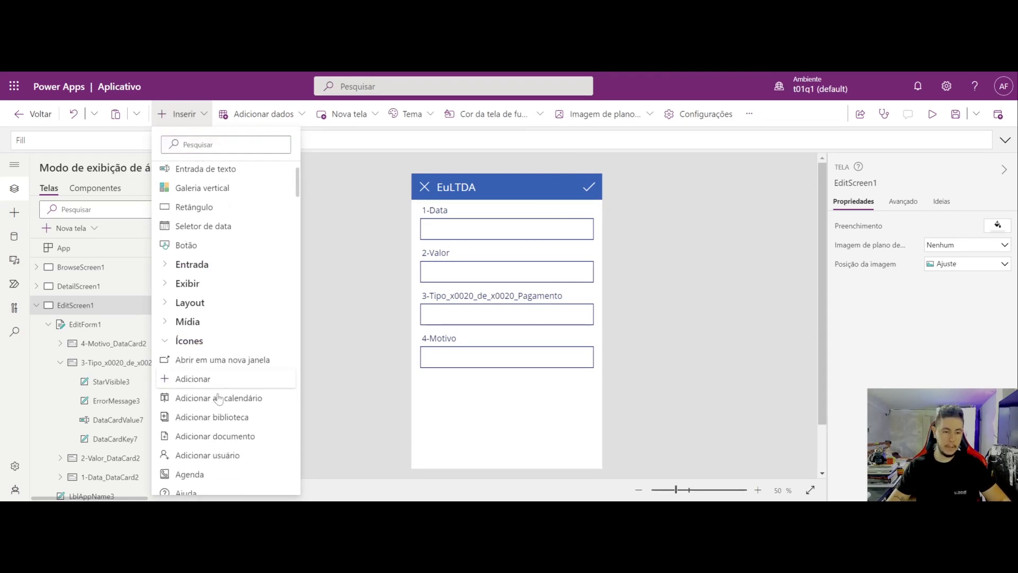
{"action": "left_click", "coordinate": [187, 380]}
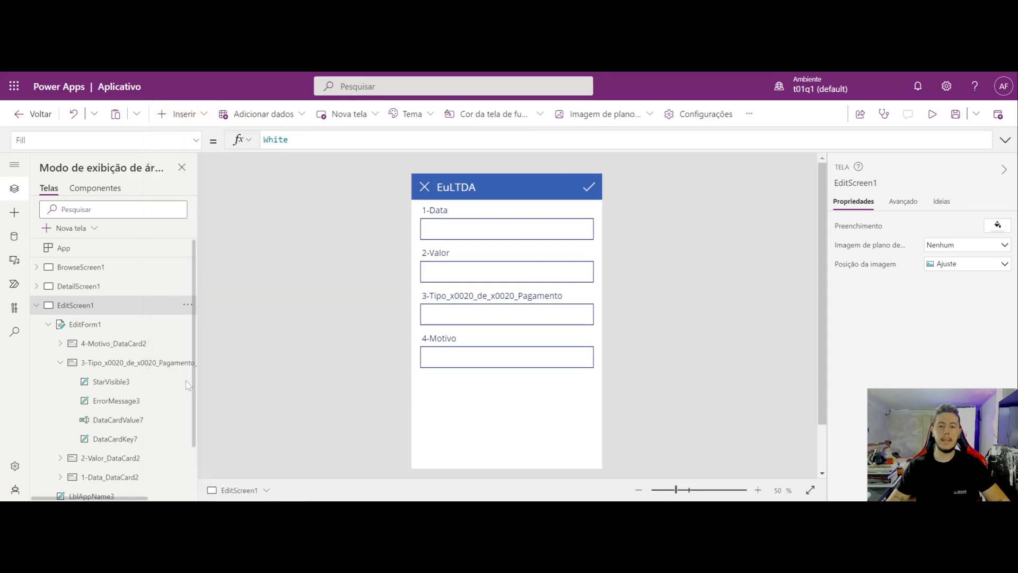
{"action": "left_click_drag", "start_coordinate": [422, 195], "coordinate": [564, 189]}
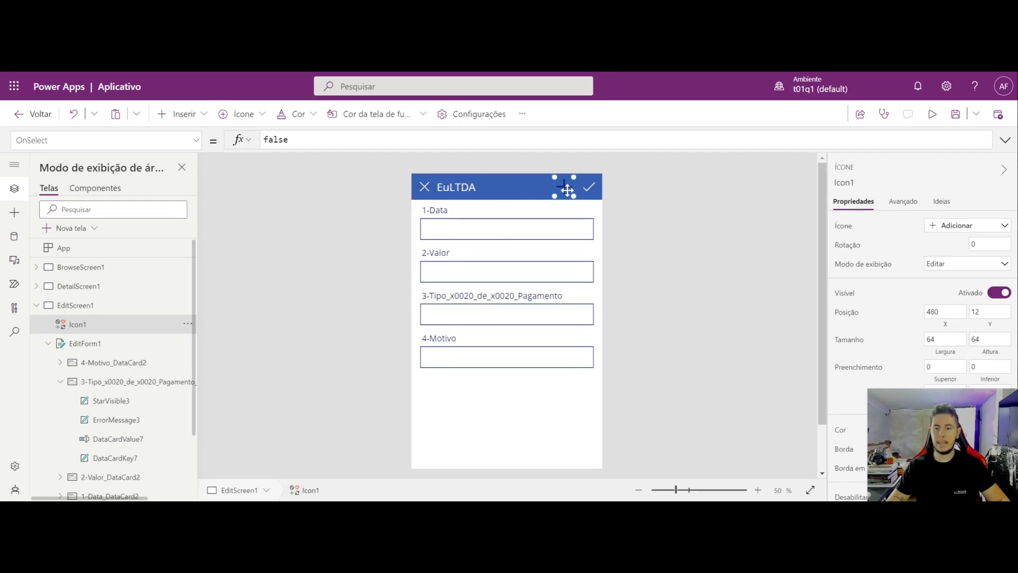
Set the Add icon's color to white.
{"action": "scroll", "coordinate": [923, 313], "scroll_direction": "down", "scroll_amount": 3}
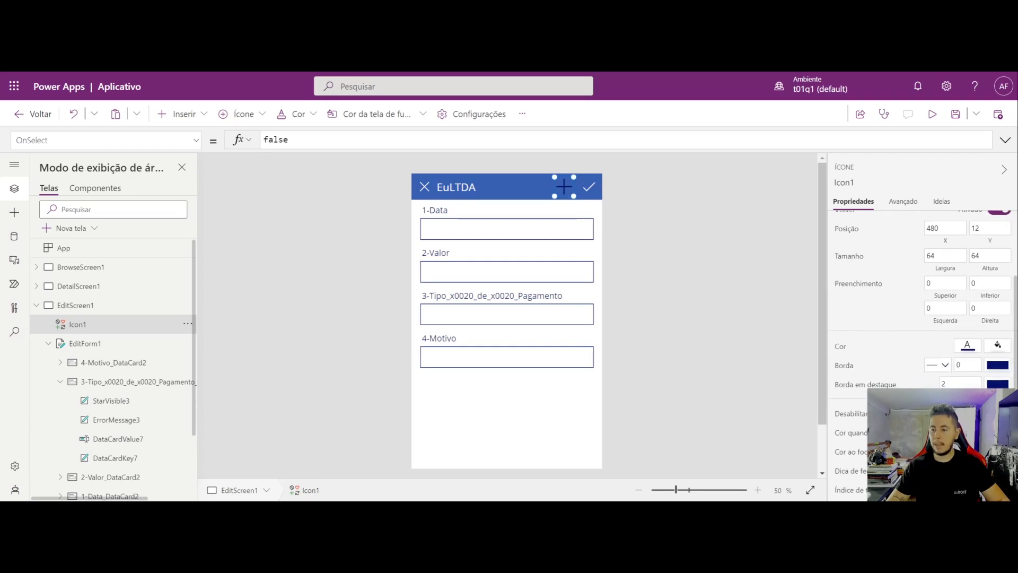
{"action": "left_click", "coordinate": [968, 348]}
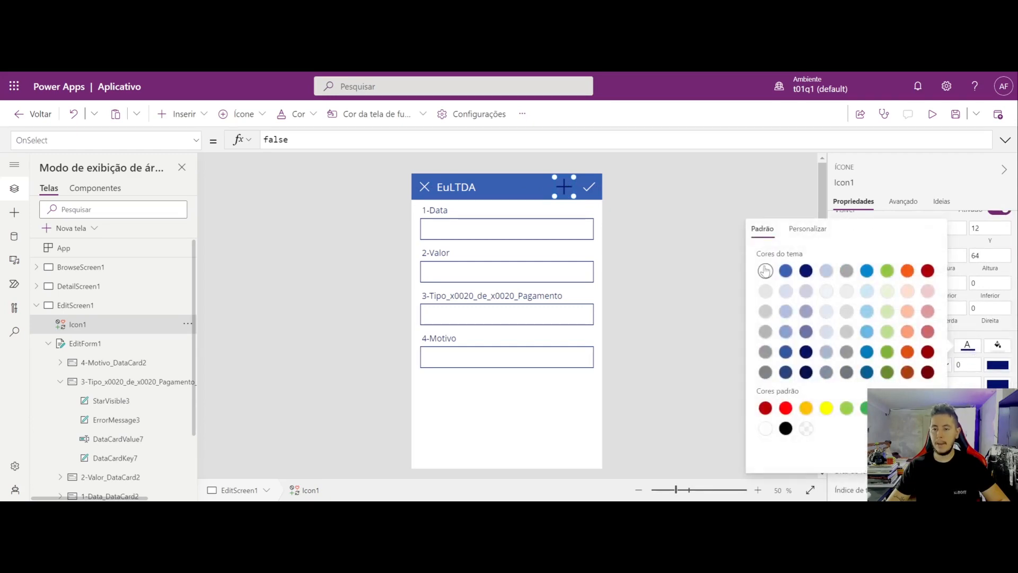
{"action": "left_click", "coordinate": [763, 271]}
{"action": "left_click", "coordinate": [675, 195]}
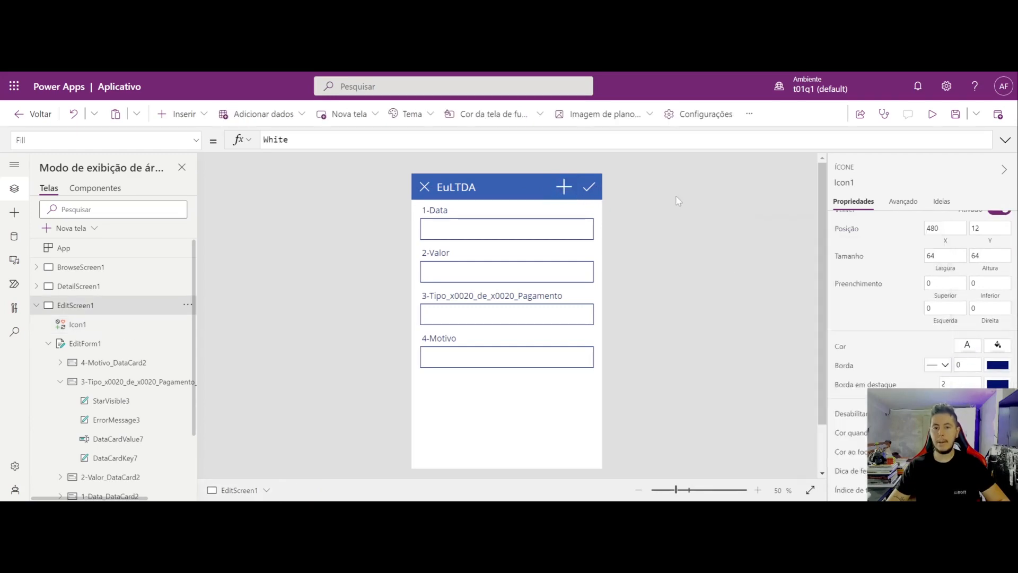
Preview EditScreen1 with the Add icon in its header, and return to editing.
{"action": "left_click", "coordinate": [565, 188]}
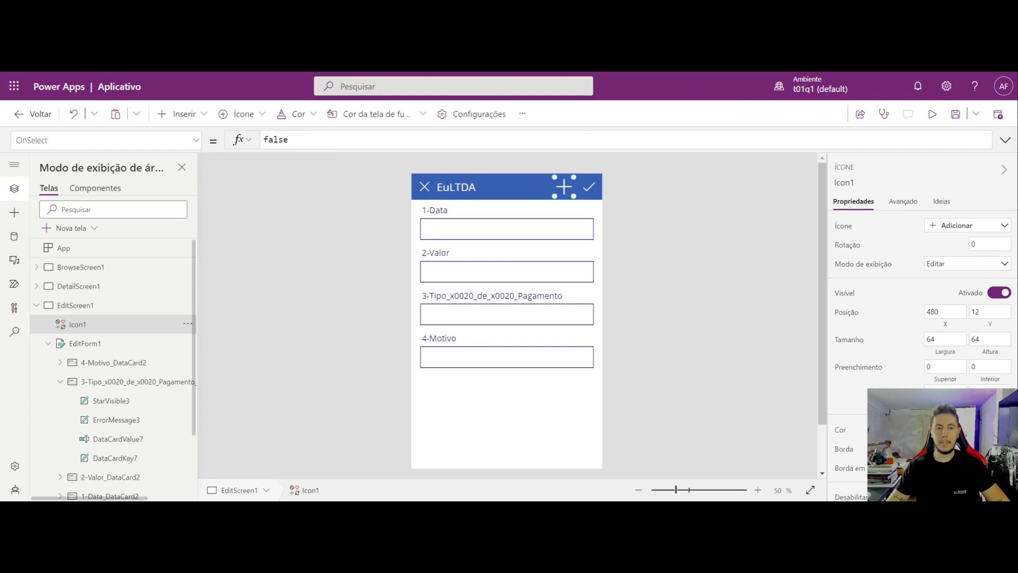
{"action": "left_click", "coordinate": [932, 114]}
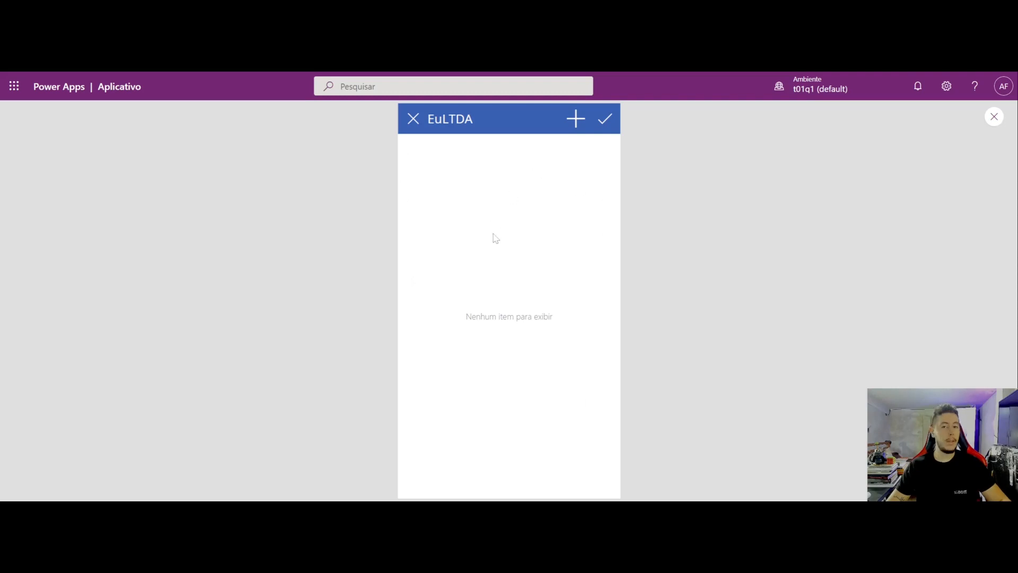
{"action": "left_click", "coordinate": [994, 116]}
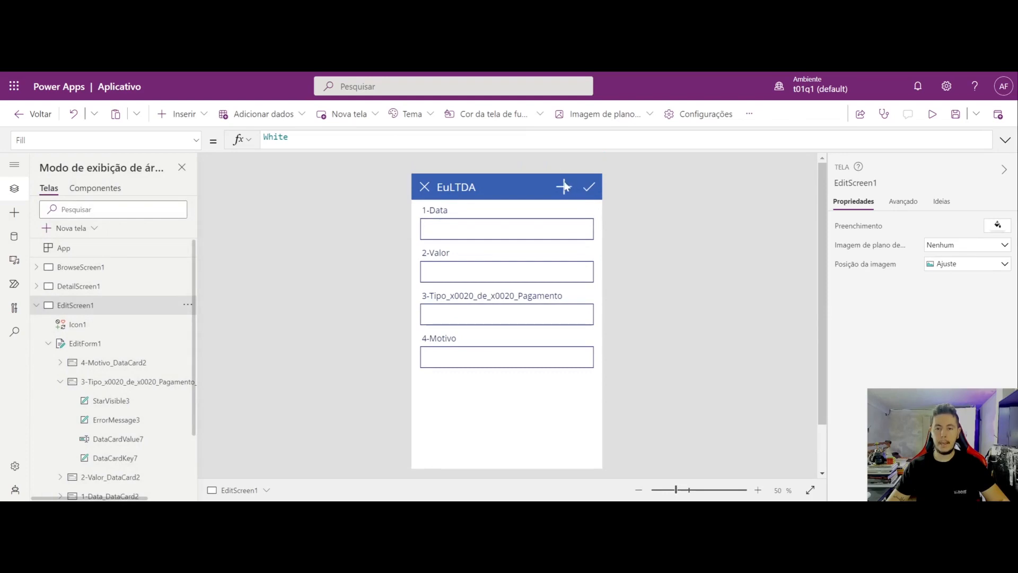
Set the Add icon's OnSelect formula to NewForm(EditForm1).
{"action": "left_click", "coordinate": [565, 187]}
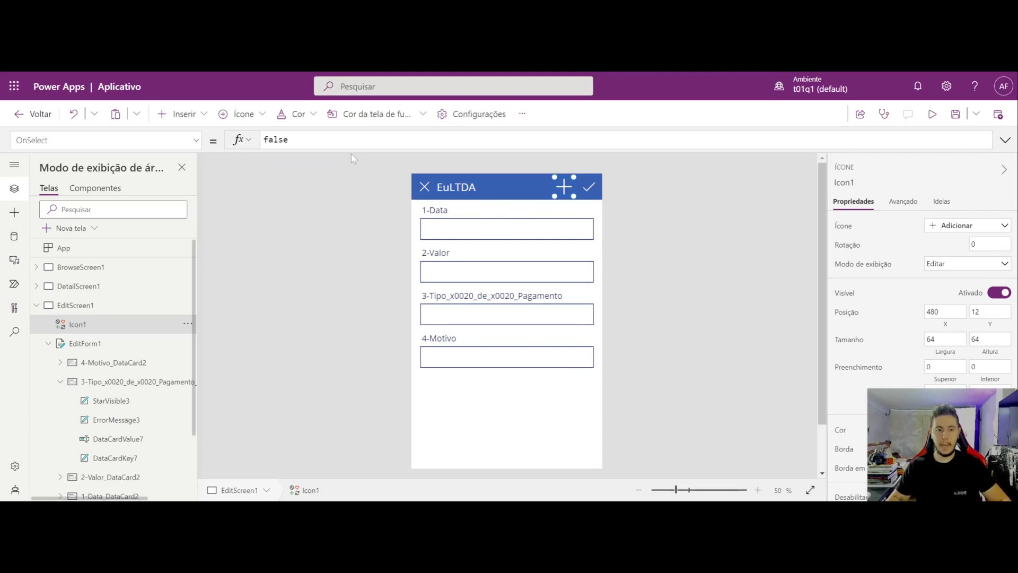
{"action": "double_click", "coordinate": [288, 139]}
{"action": "key", "text": "BackSpace"}
{"action": "type", "text": "NEW"}
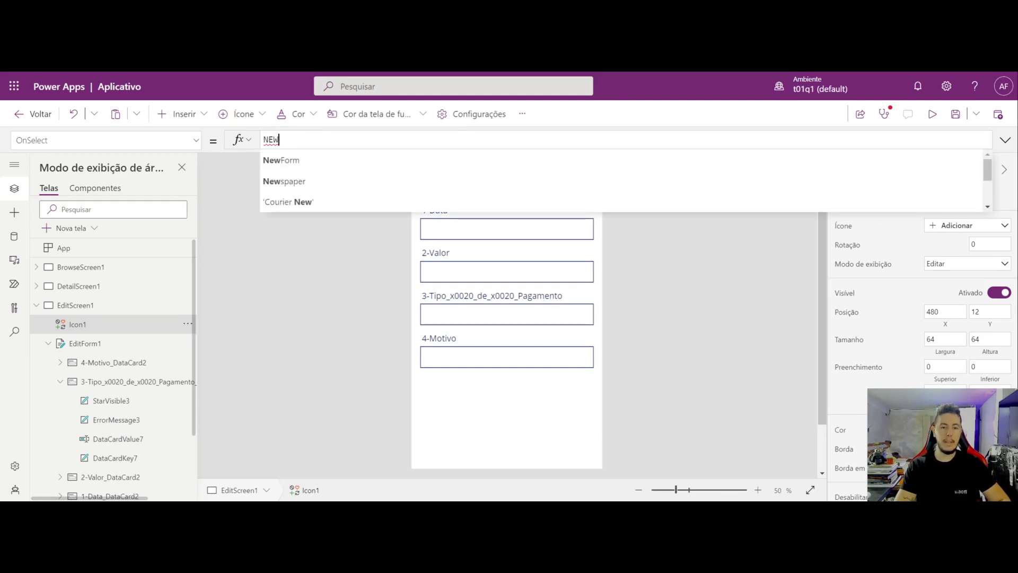
{"action": "left_click", "coordinate": [287, 162]}
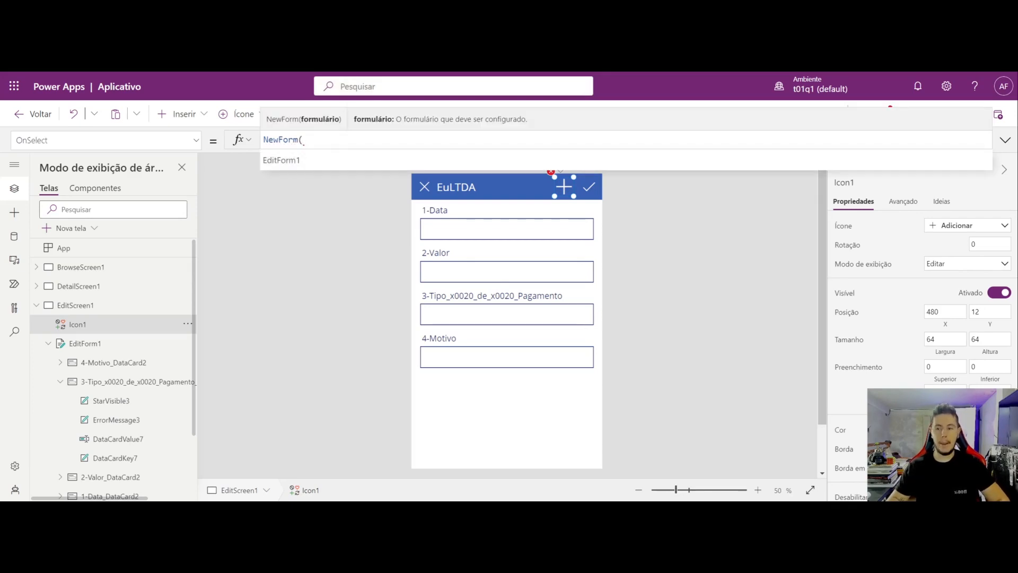
{"action": "left_click", "coordinate": [301, 160]}
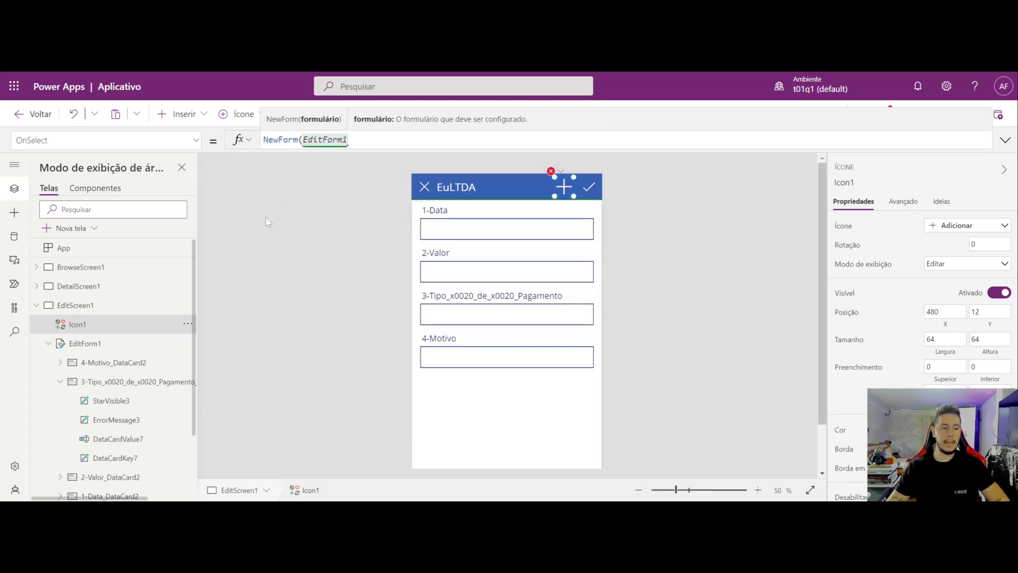
{"action": "left_click", "coordinate": [89, 349]}
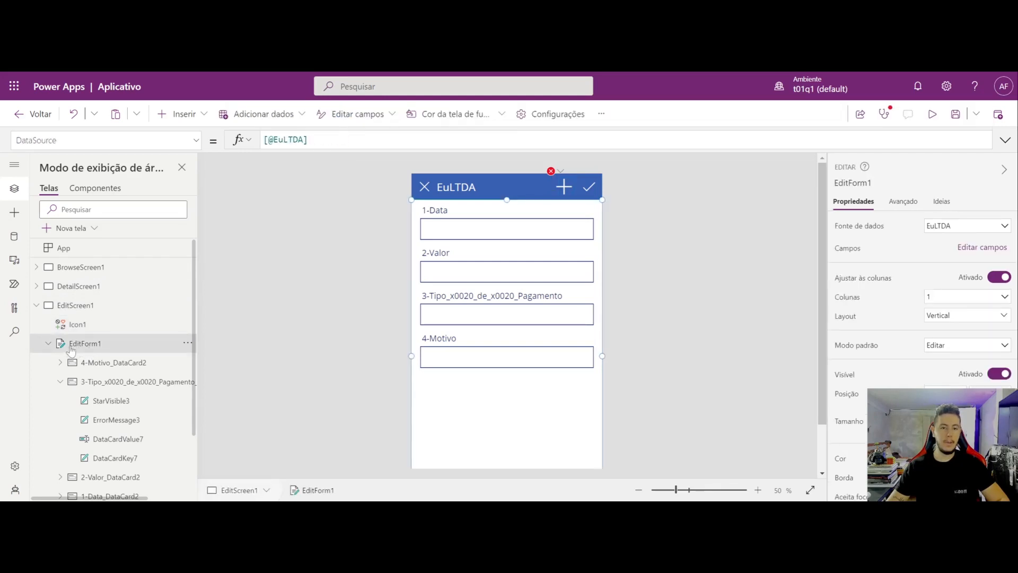
{"action": "left_click", "coordinate": [558, 191]}
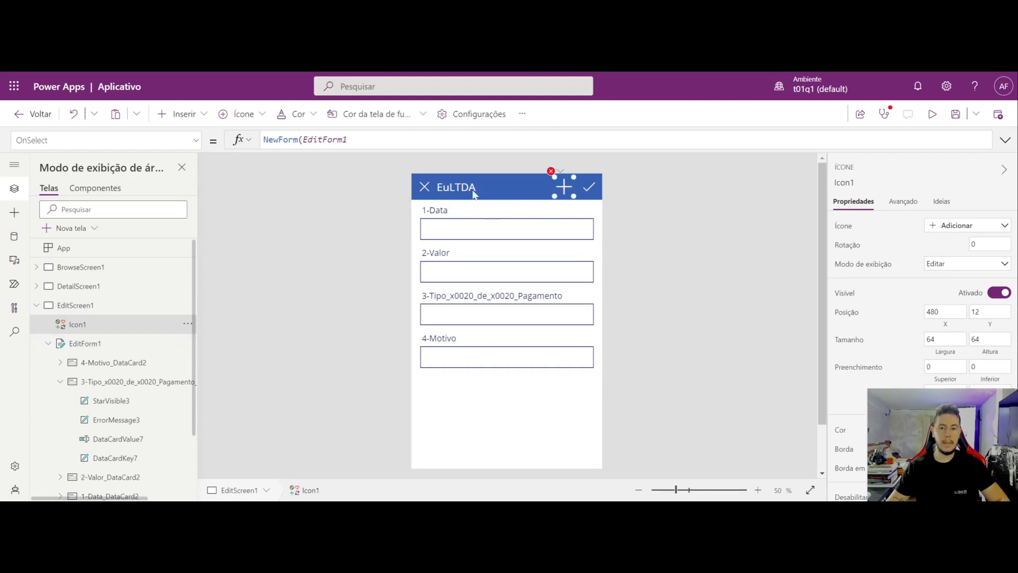
{"action": "mouse_move", "coordinate": [549, 179]}
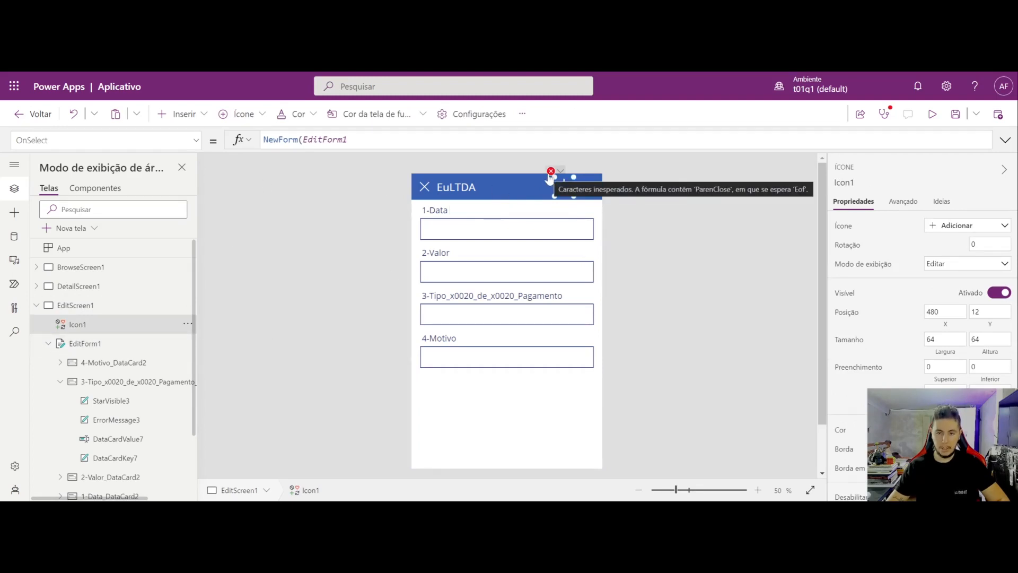
{"action": "left_click", "coordinate": [377, 144]}
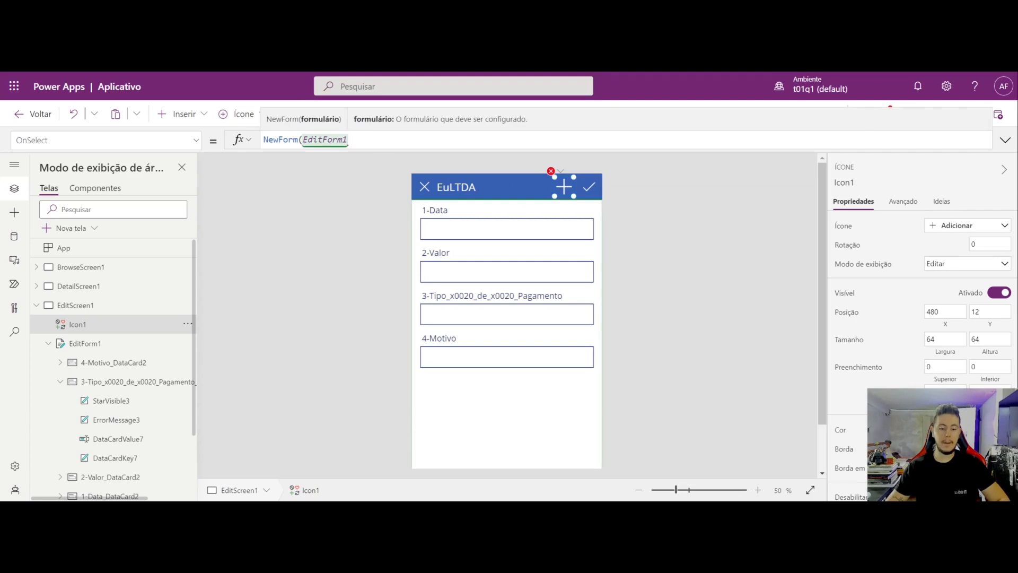
{"action": "type", "text": ")"}
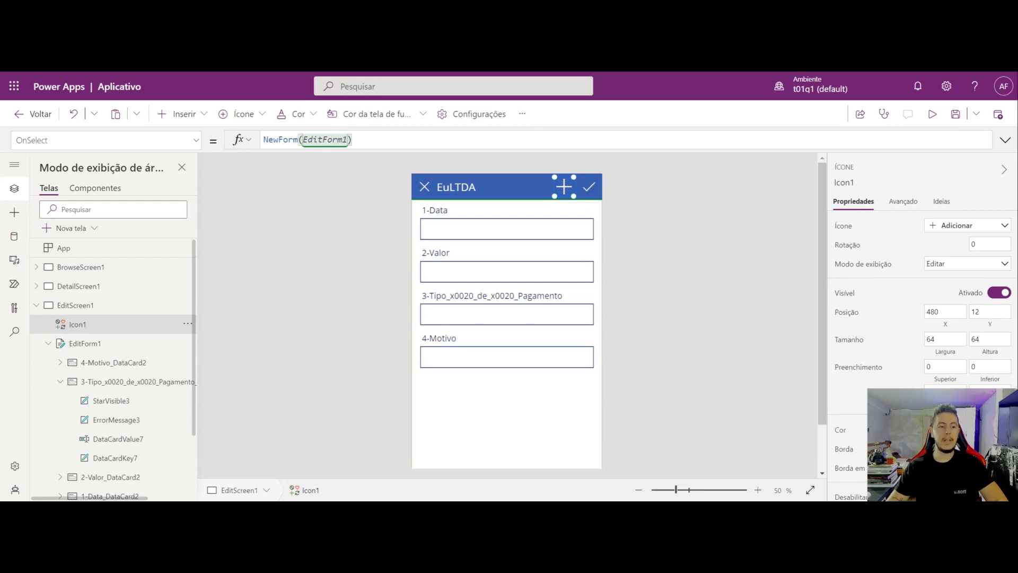
Check the form's name, EditForm1, against the one used in the Add icon's OnSelect formula.
{"action": "left_click", "coordinate": [96, 348]}
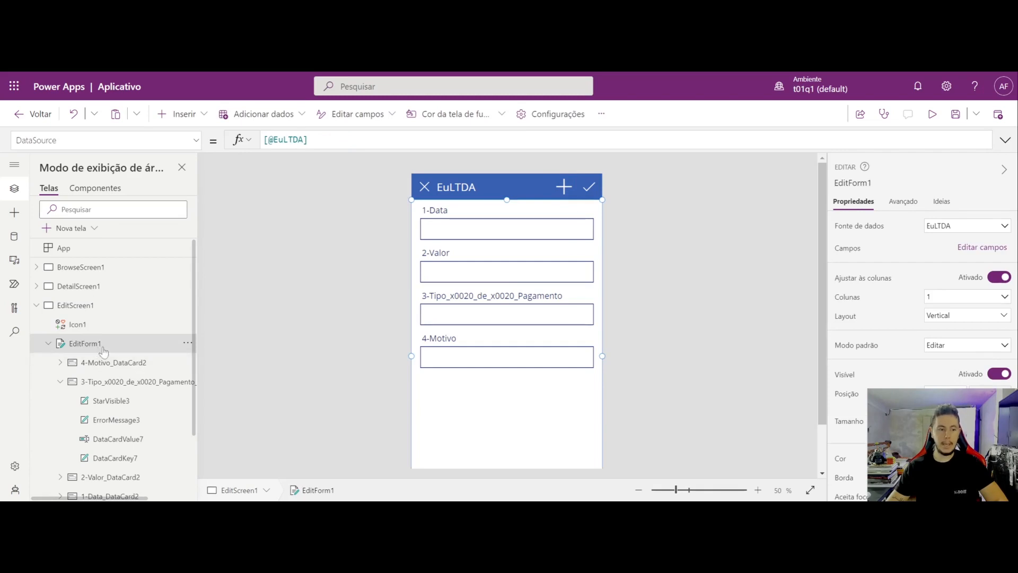
{"action": "double_click", "coordinate": [101, 348]}
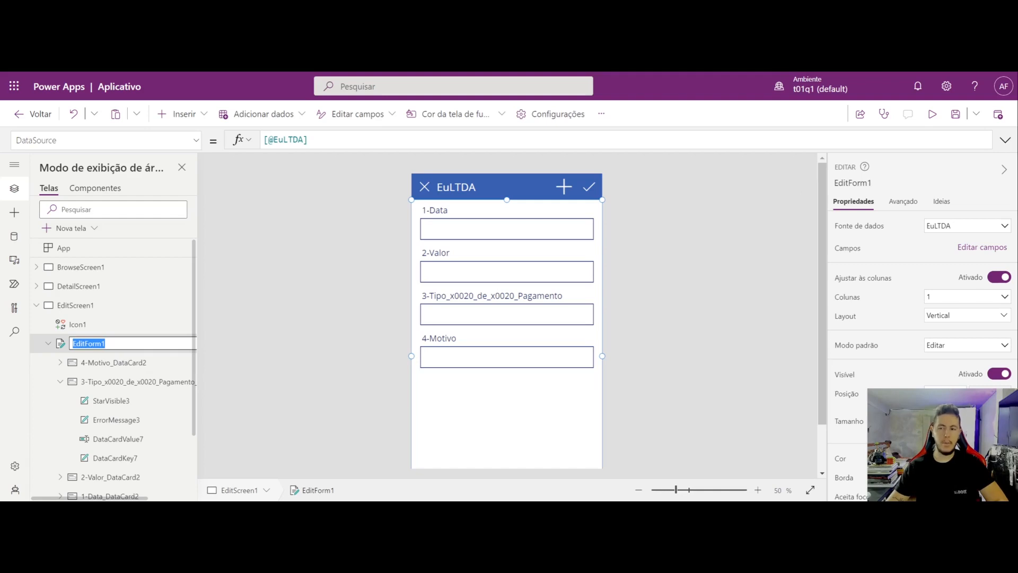
{"action": "left_click", "coordinate": [266, 307]}
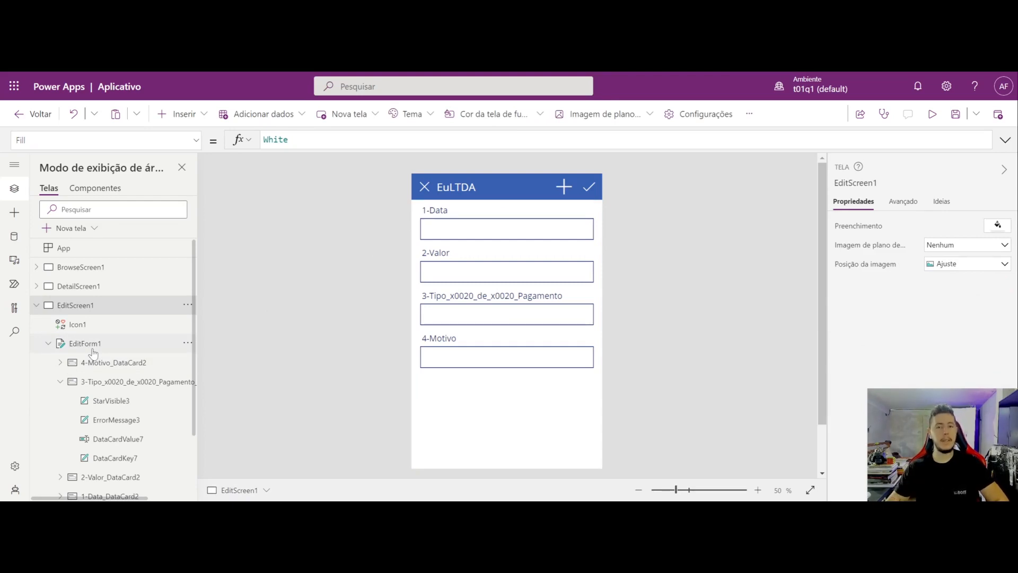
{"action": "left_click", "coordinate": [563, 186]}
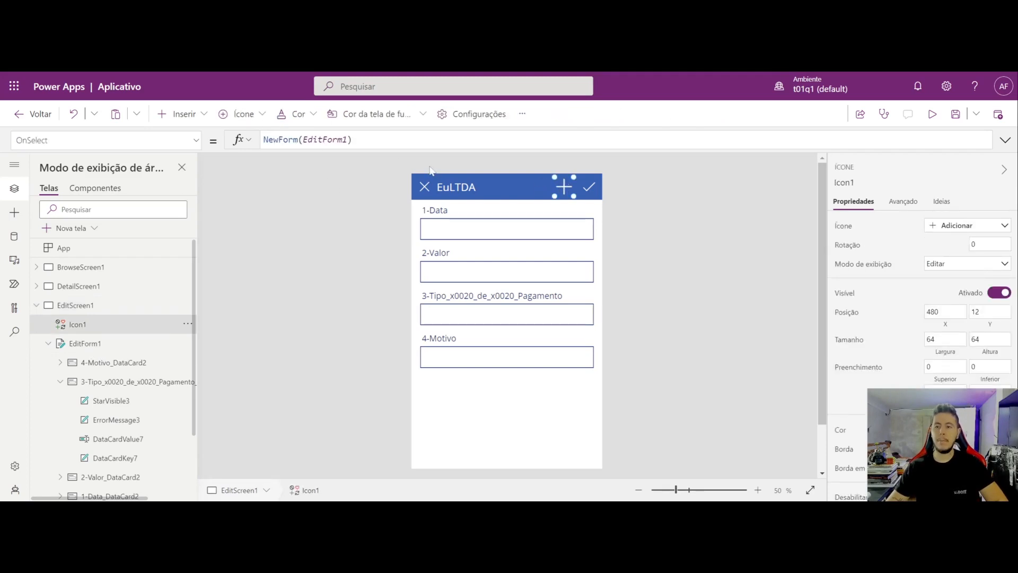
{"action": "left_click", "coordinate": [590, 186]}
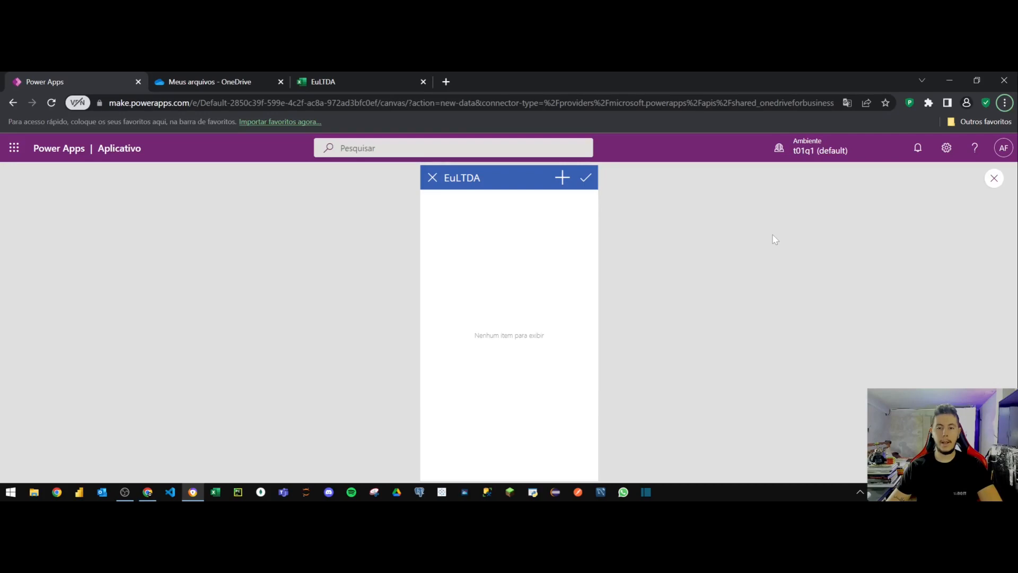
In the running preview, start a new record with fsdfs as 1-Data and sdfsdf for 2-Valor, 3-Tipo_x0020_de_x0020_Pagamento and 4-Motivo.
{"action": "left_click", "coordinate": [562, 177]}
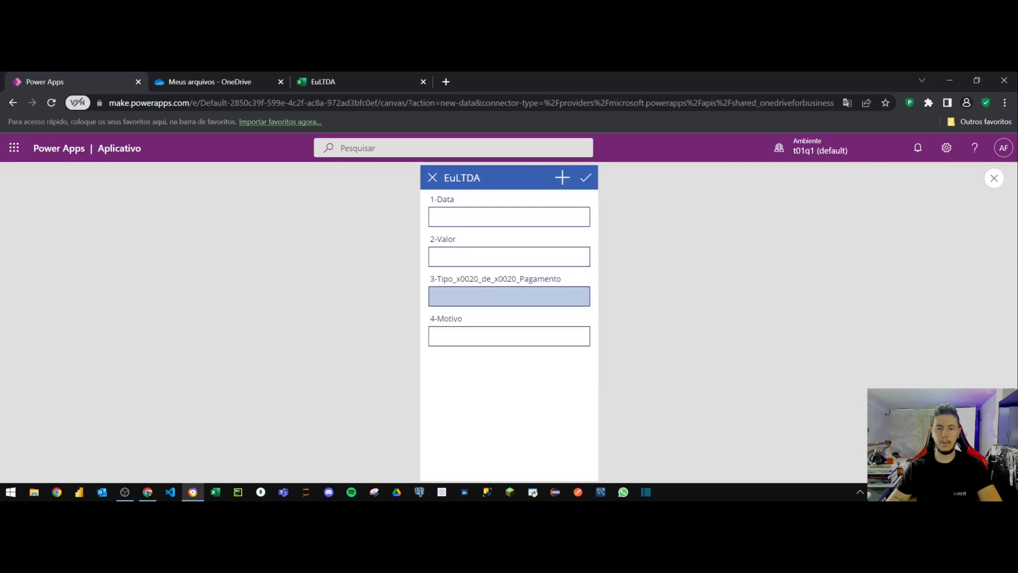
{"action": "left_click", "coordinate": [480, 218]}
{"action": "type", "text": "fsdfs"}
{"action": "left_click", "coordinate": [480, 257]}
{"action": "left_click", "coordinate": [472, 297]}
{"action": "type", "text": "sdfsdf"}
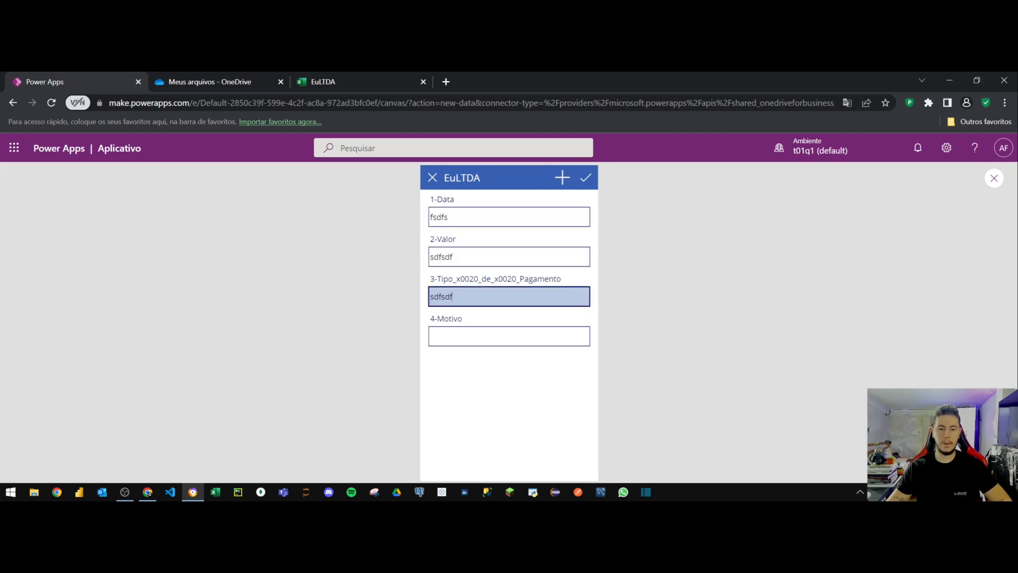
{"action": "left_click", "coordinate": [471, 336]}
{"action": "type", "text": "sdfsdf"}
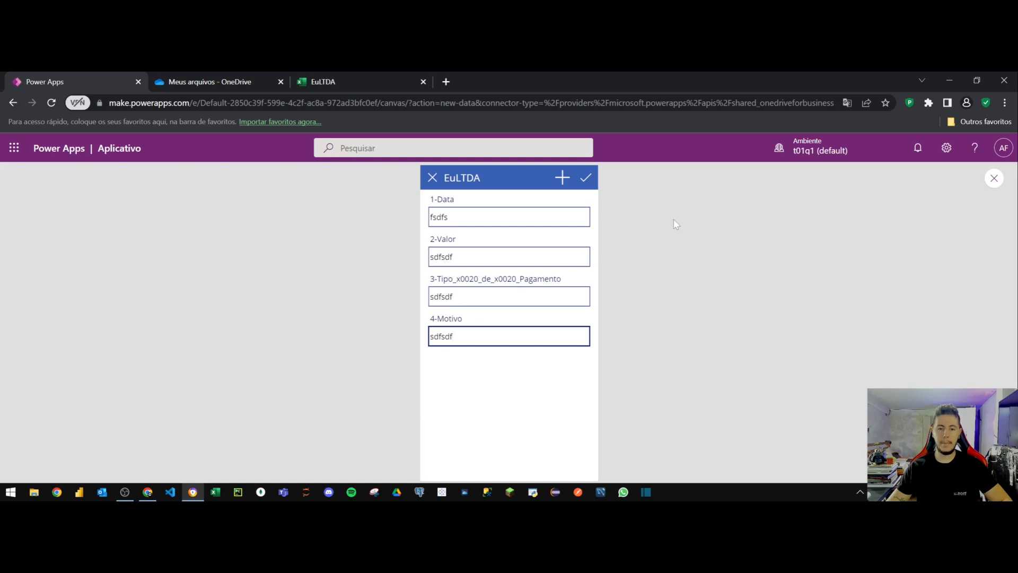
Submit the new record in the preview and check its values in row 2 of the EuLTDA Google Sheet.
{"action": "left_click", "coordinate": [587, 179]}
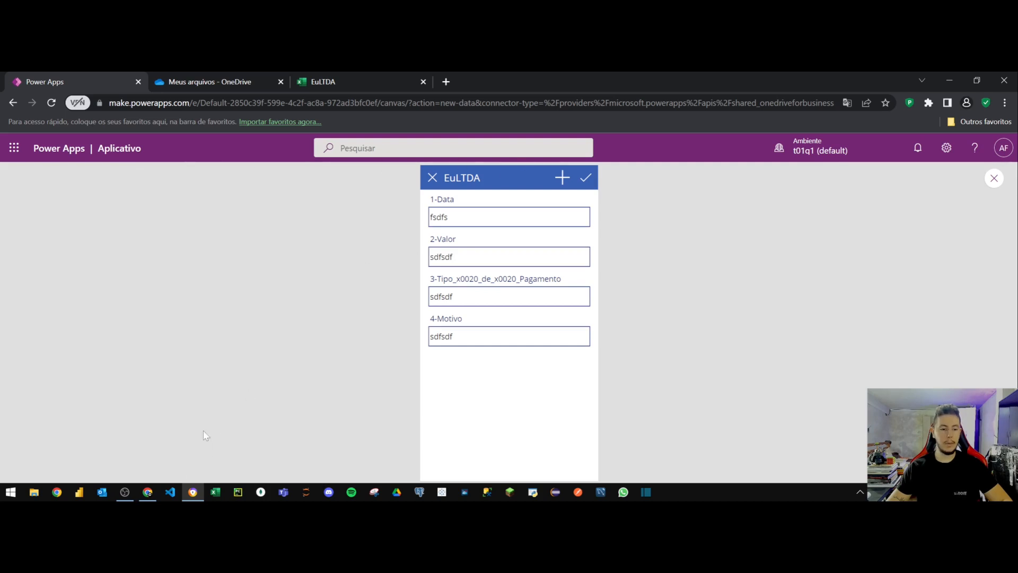
{"action": "left_click", "coordinate": [147, 492]}
{"action": "left_click", "coordinate": [281, 374]}
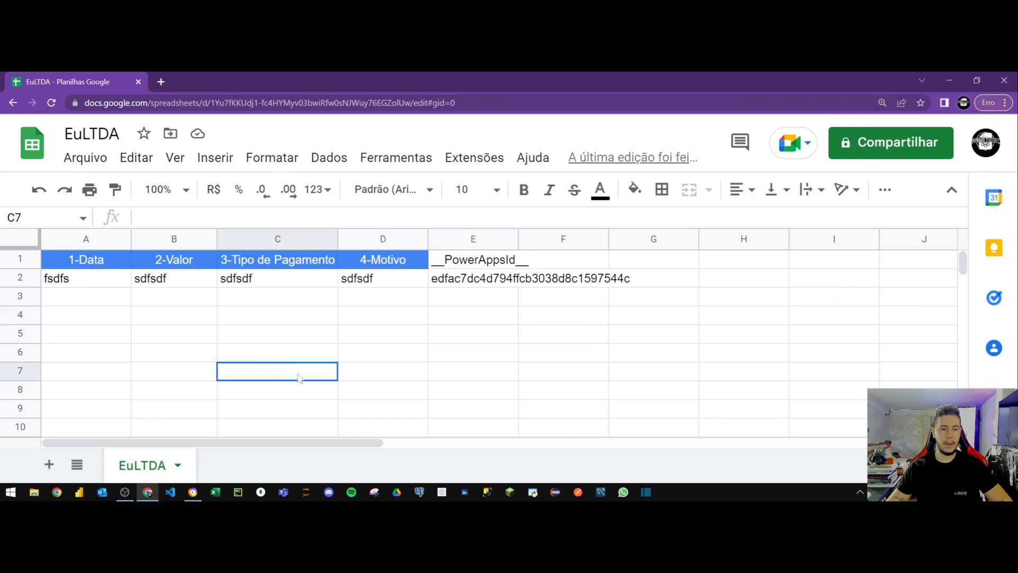
{"action": "left_click_drag", "start_coordinate": [75, 289], "coordinate": [385, 286]}
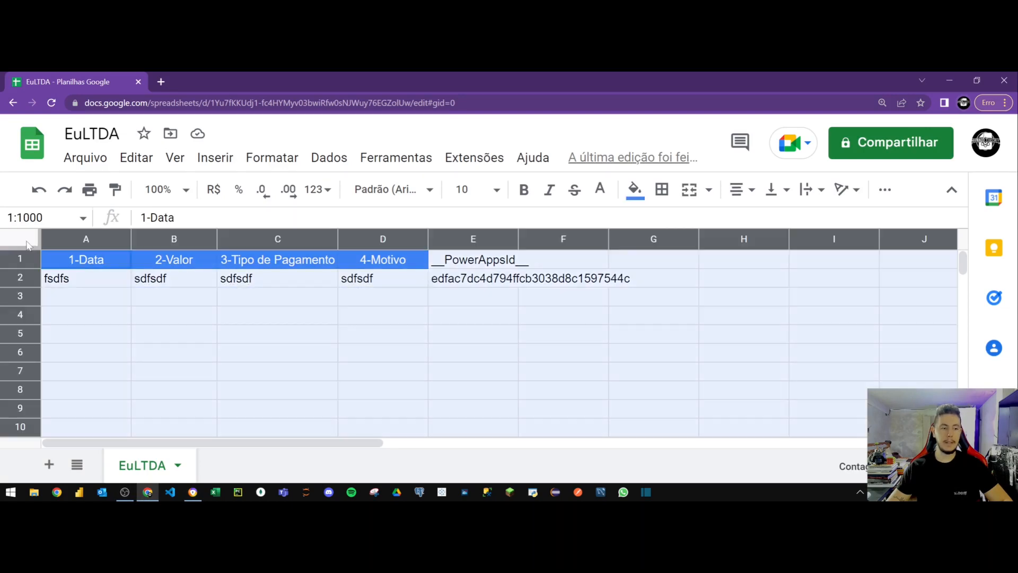
Centre the contents of all cells in the EuLTDA sheet and fit the __PowerAppsId__ column's width to its content.
{"action": "left_click", "coordinate": [28, 243]}
{"action": "left_click", "coordinate": [732, 192]}
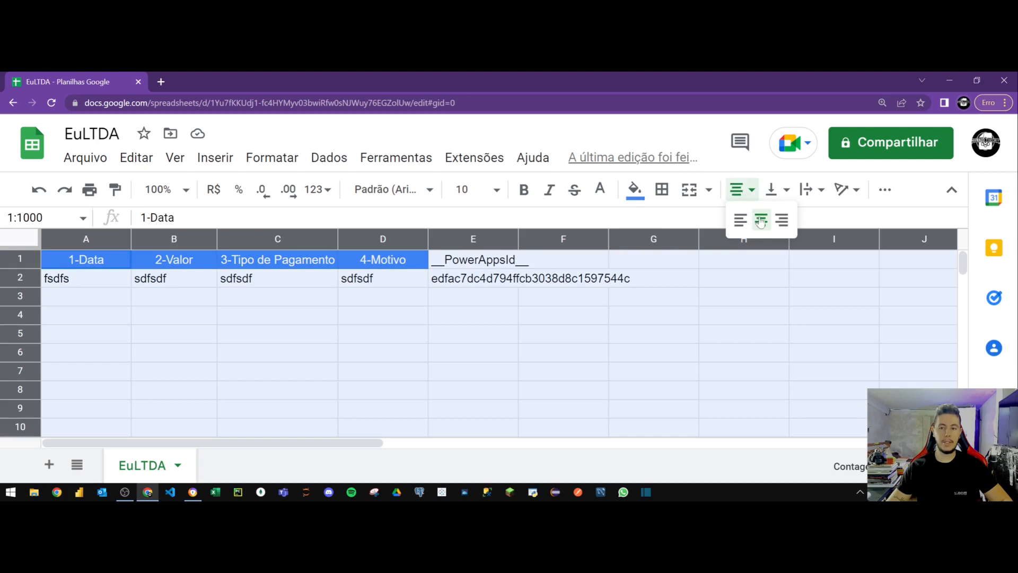
{"action": "left_click", "coordinate": [760, 219]}
{"action": "left_click", "coordinate": [266, 325]}
{"action": "left_click_drag", "start_coordinate": [105, 286], "coordinate": [406, 286]}
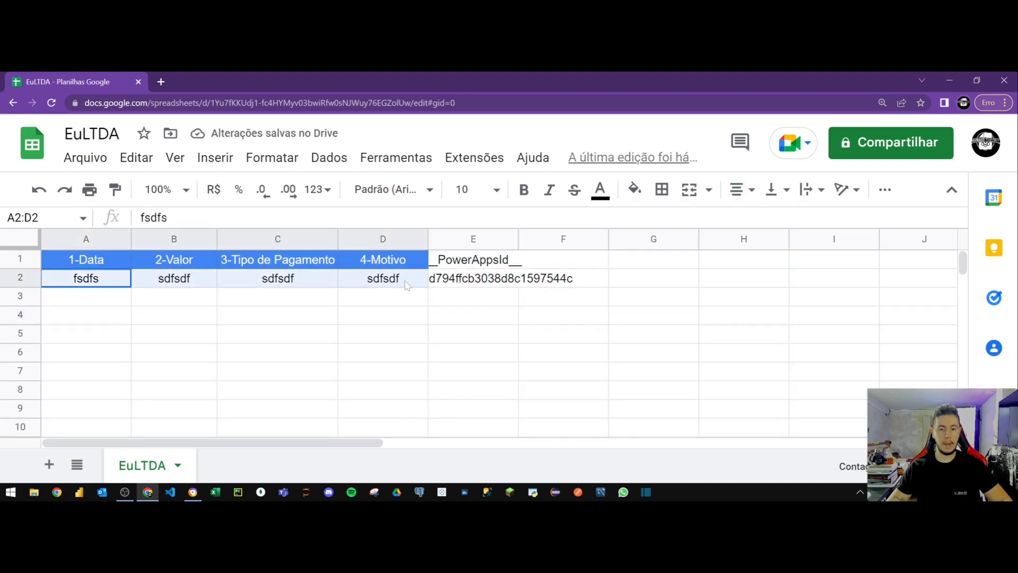
{"action": "double_click", "coordinate": [517, 236]}
{"action": "left_click", "coordinate": [606, 351]}
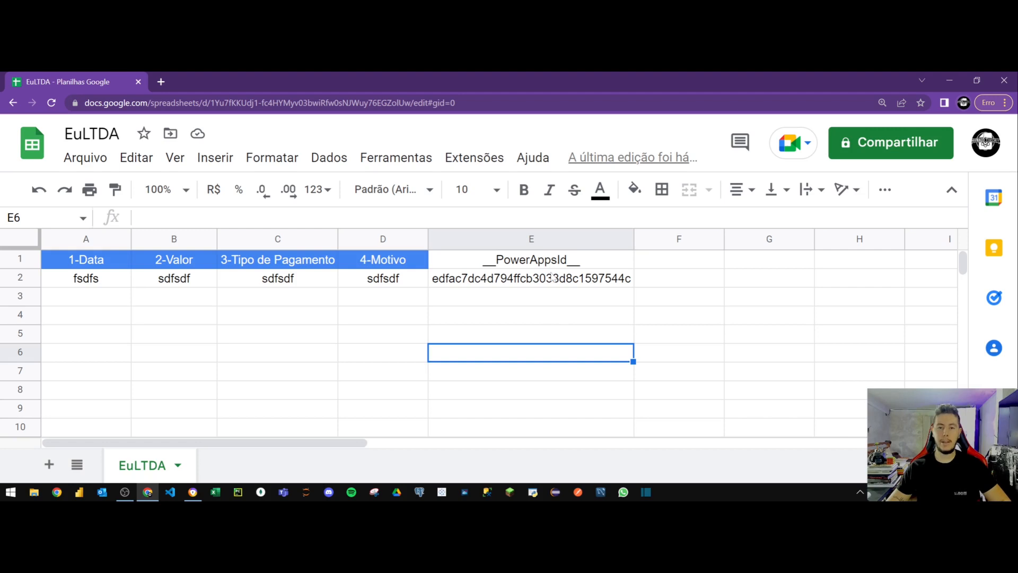
Return to Power Apps, close the preview, and try to save the app under the author's first name followed by /SA.
{"action": "key", "text": "alt+Tab"}
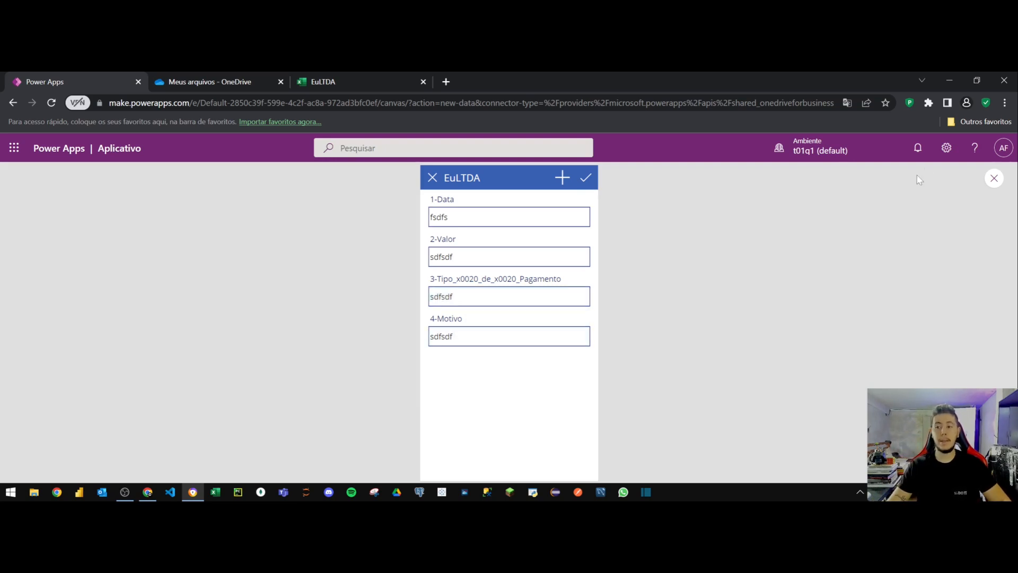
{"action": "left_click", "coordinate": [994, 178]}
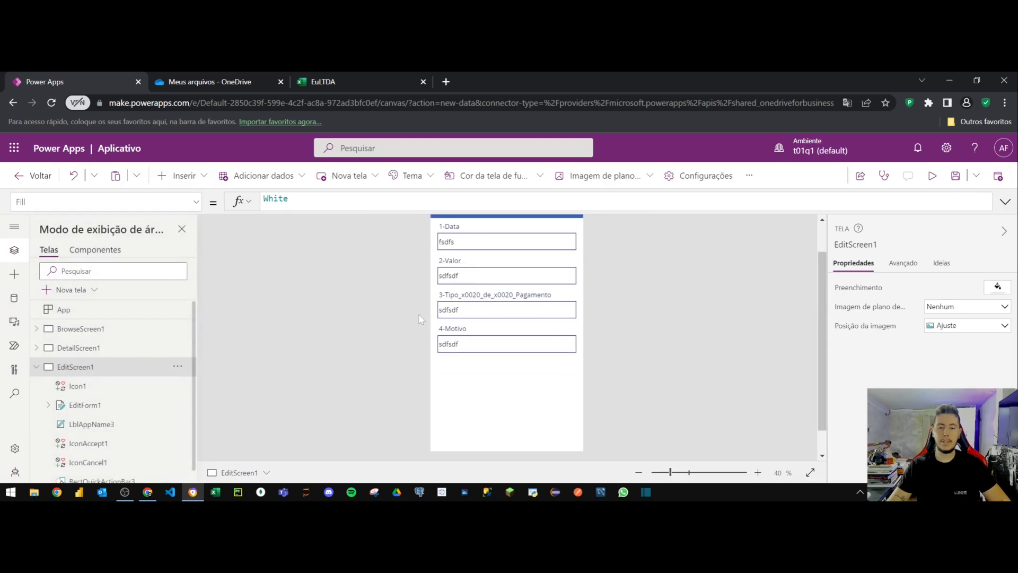
{"action": "left_click", "coordinate": [955, 178]}
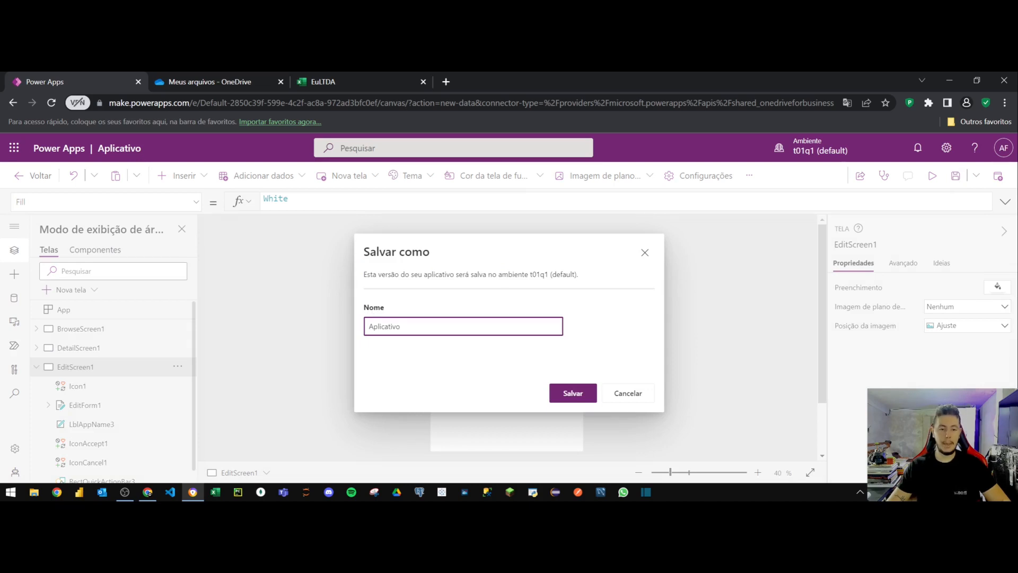
{"action": "key", "text": "ctrl+a"}
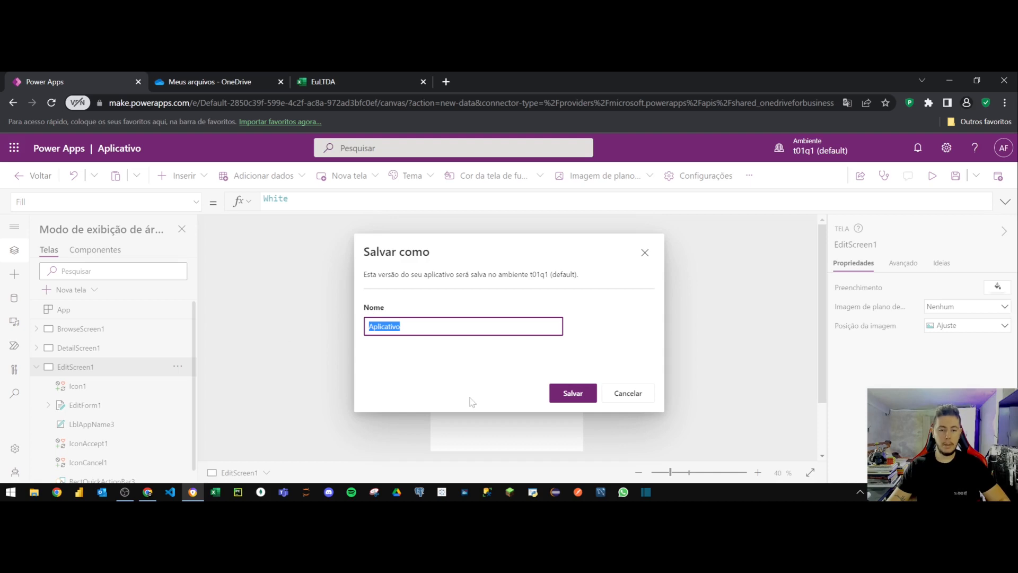
{"action": "type", "text": "Adriano"}
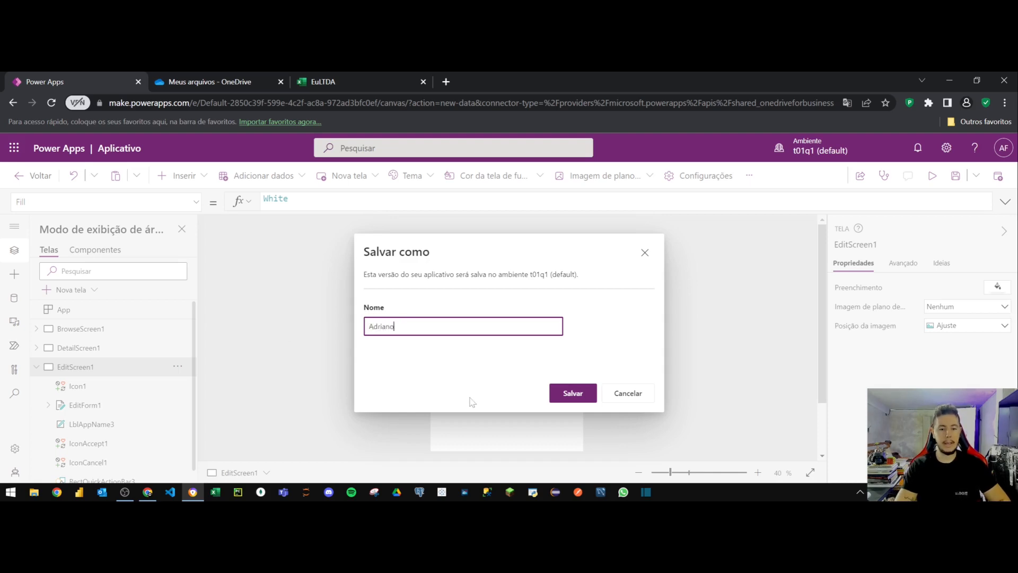
{"action": "type", "text": " Finanças"}
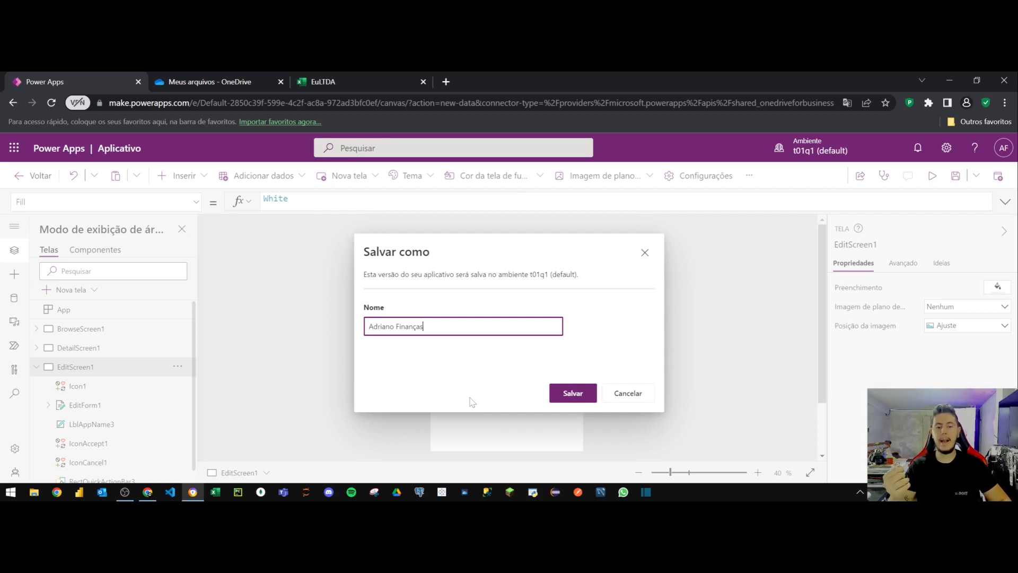
{"action": "key", "text": "ctrl+a"}
{"action": "type", "text": "Adriano/SA"}
{"action": "left_click", "coordinate": [577, 394]}
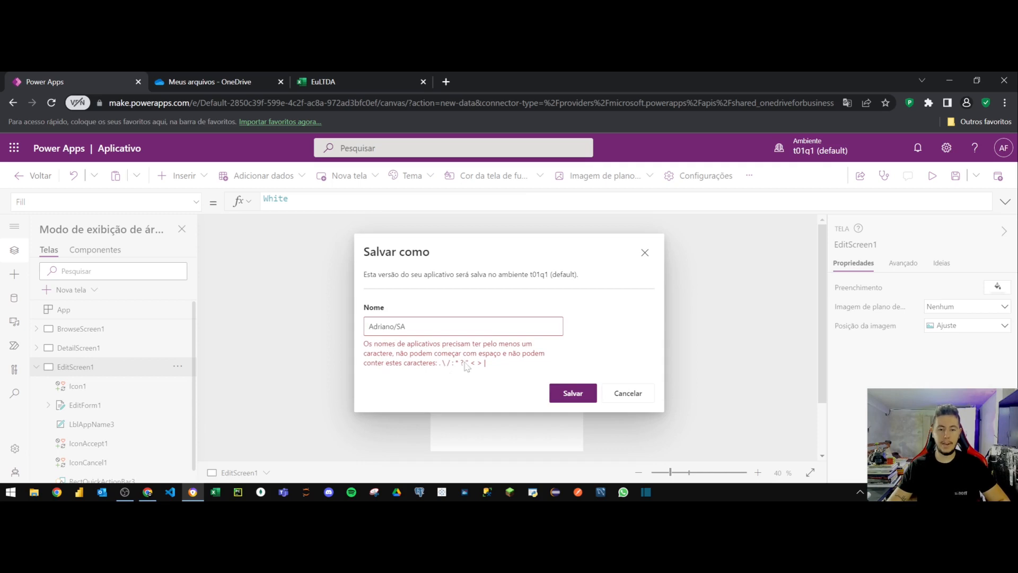
Save the app with a hyphen instead of the slash in its name, and publish this version.
{"action": "left_click", "coordinate": [396, 327]}
{"action": "key", "text": "BackSpace"}
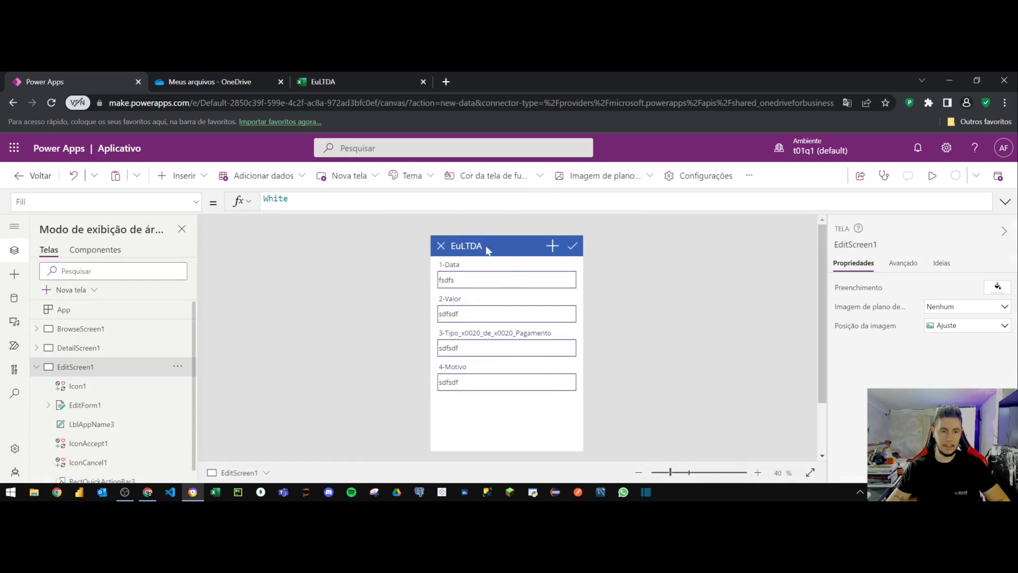
{"action": "left_click", "coordinate": [1000, 181]}
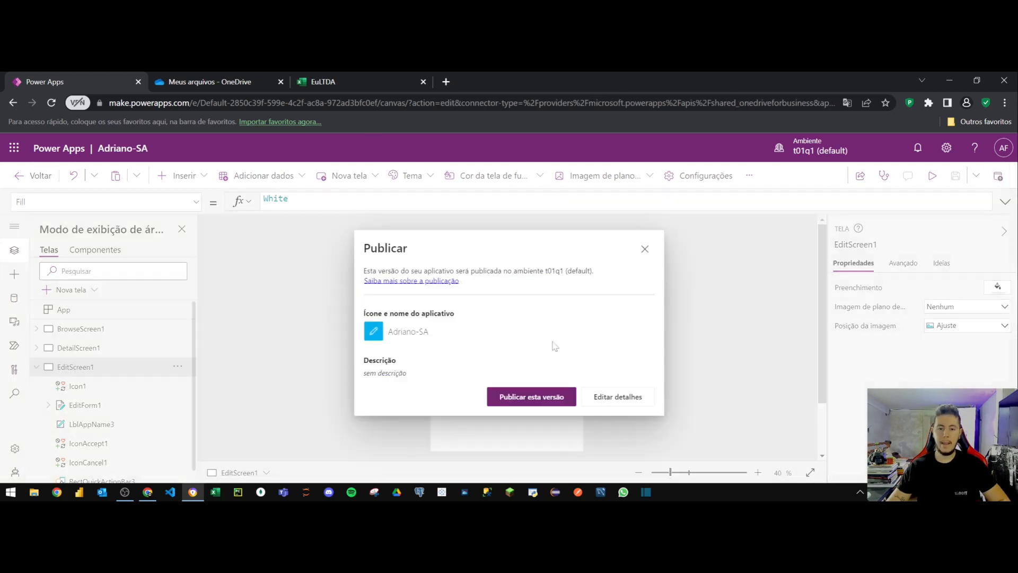
{"action": "left_click", "coordinate": [532, 397]}
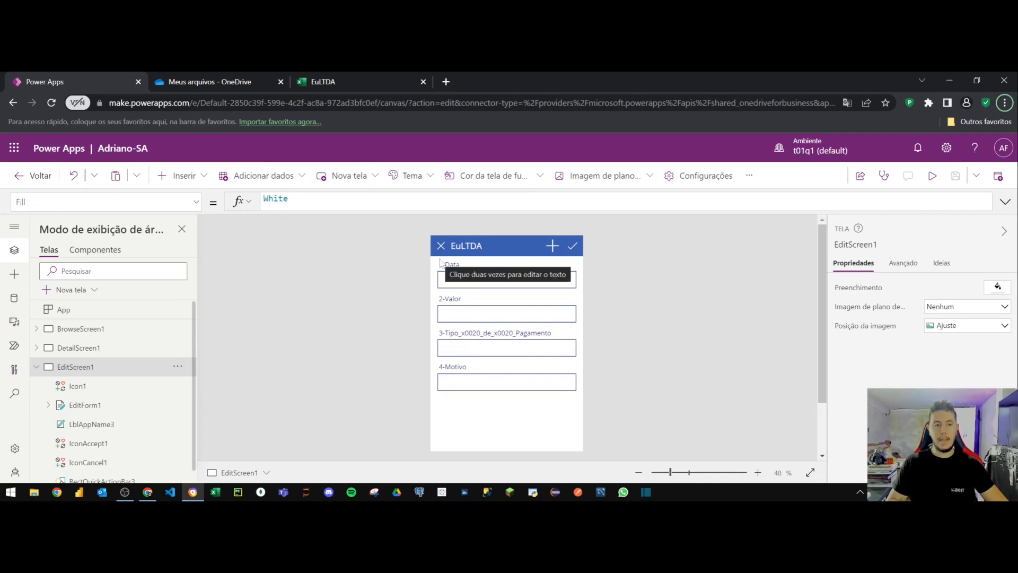
Review the submitted row in the EuLTDA Google Sheet and return to the Power Apps editor.
{"action": "key", "text": "alt+Tab"}
{"action": "key", "text": "alt+Tab"}
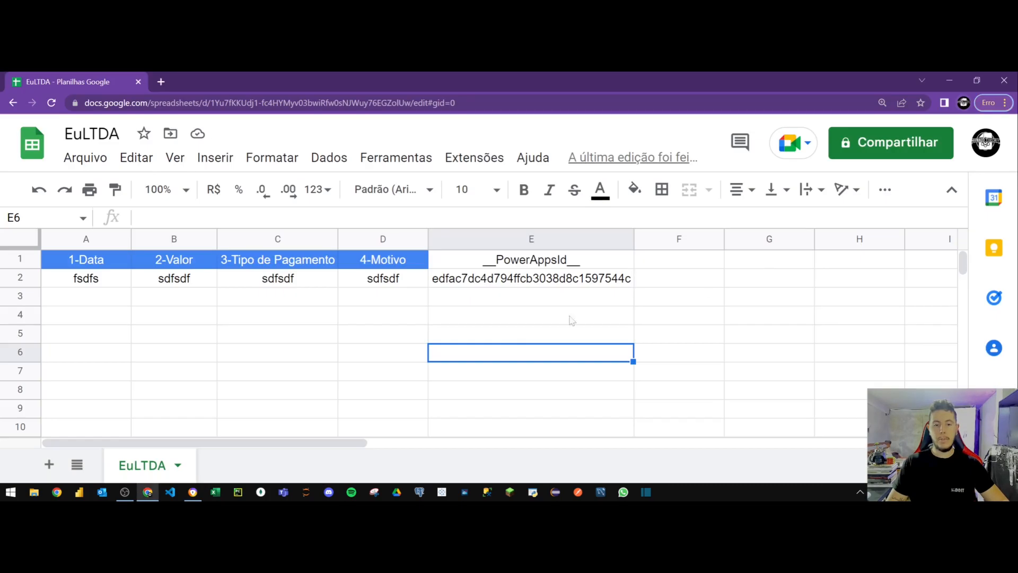
{"action": "left_click", "coordinate": [570, 327]}
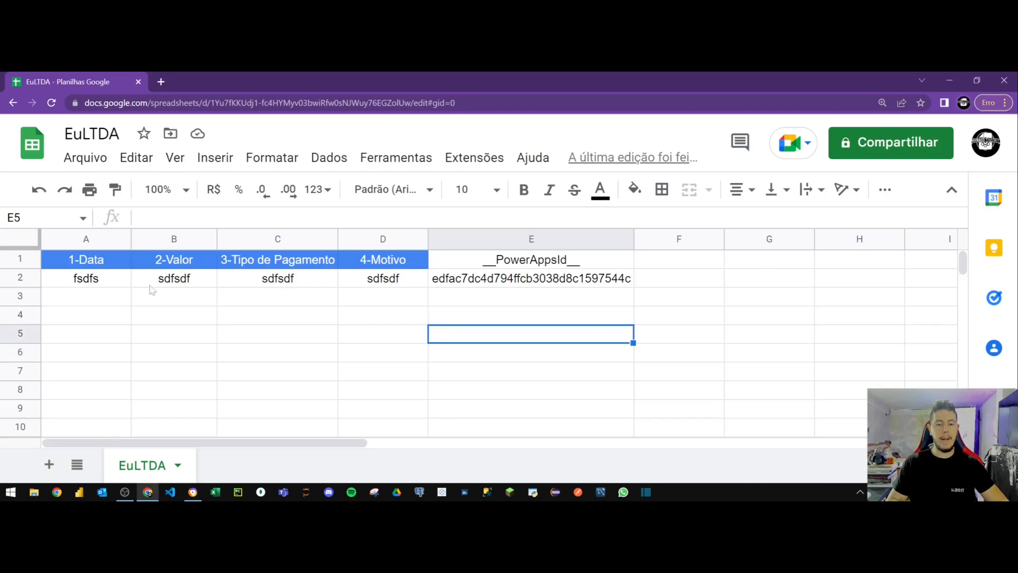
{"action": "key", "text": "alt+Tab"}
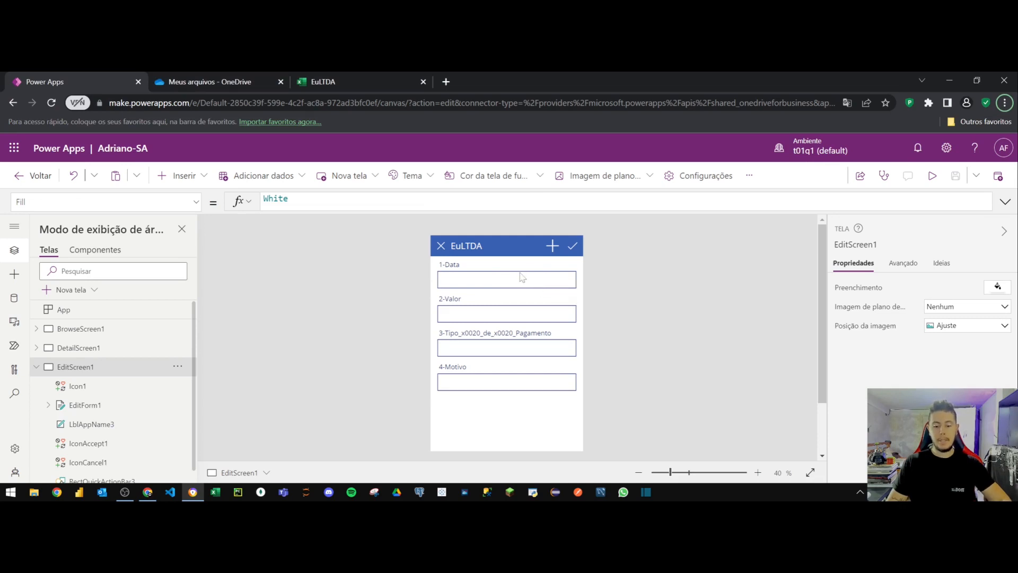
Insert a date picker (Seletor de data) into the 1-Data card of EditForm1, unlocking the card to add it.
{"action": "key", "text": "F11"}
{"action": "scroll", "coordinate": [485, 230], "scroll_direction": "up", "scroll_amount": 2}
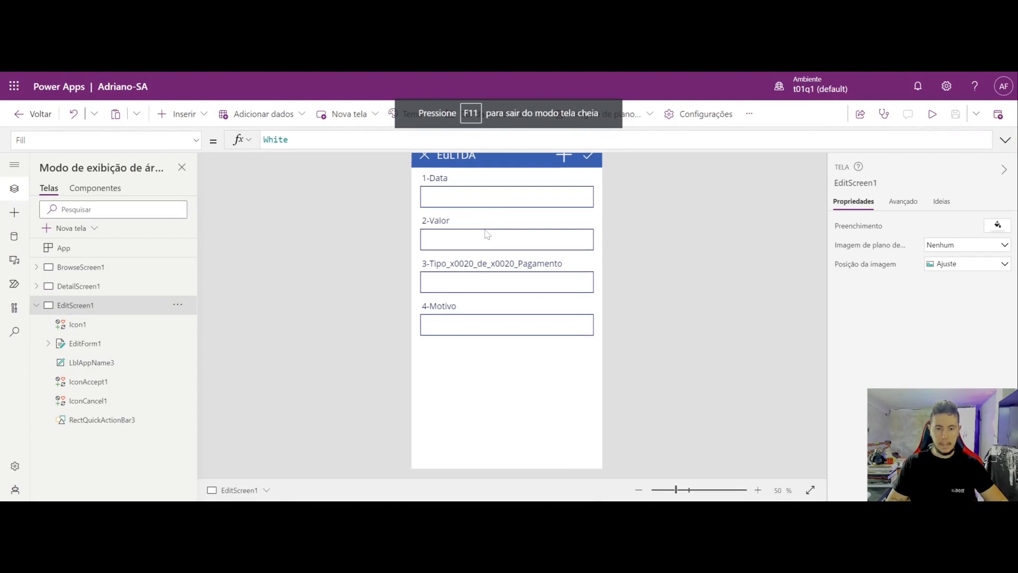
{"action": "scroll", "coordinate": [488, 221], "scroll_direction": "up", "scroll_amount": 1}
{"action": "left_click", "coordinate": [484, 224]}
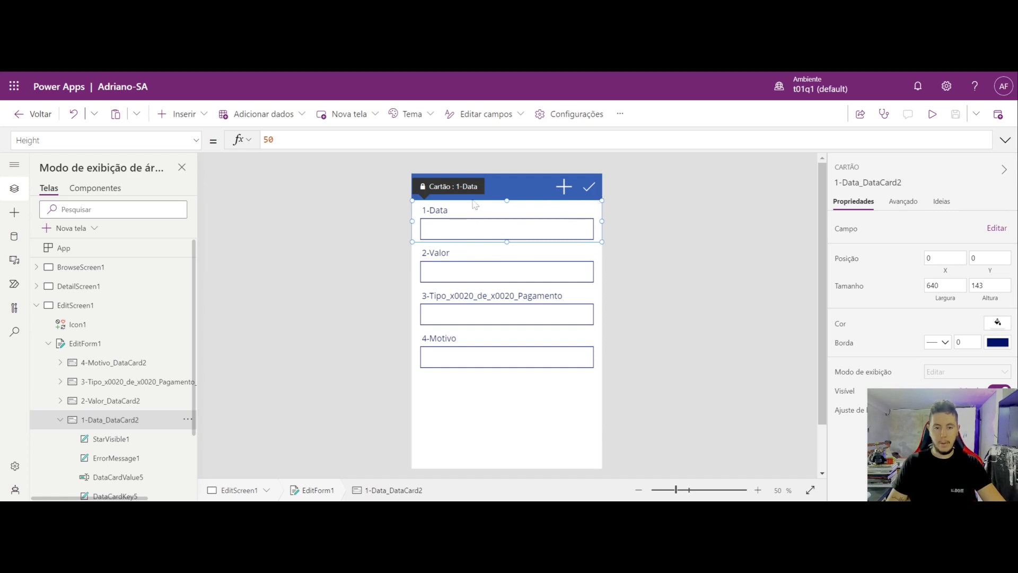
{"action": "left_click", "coordinate": [468, 230]}
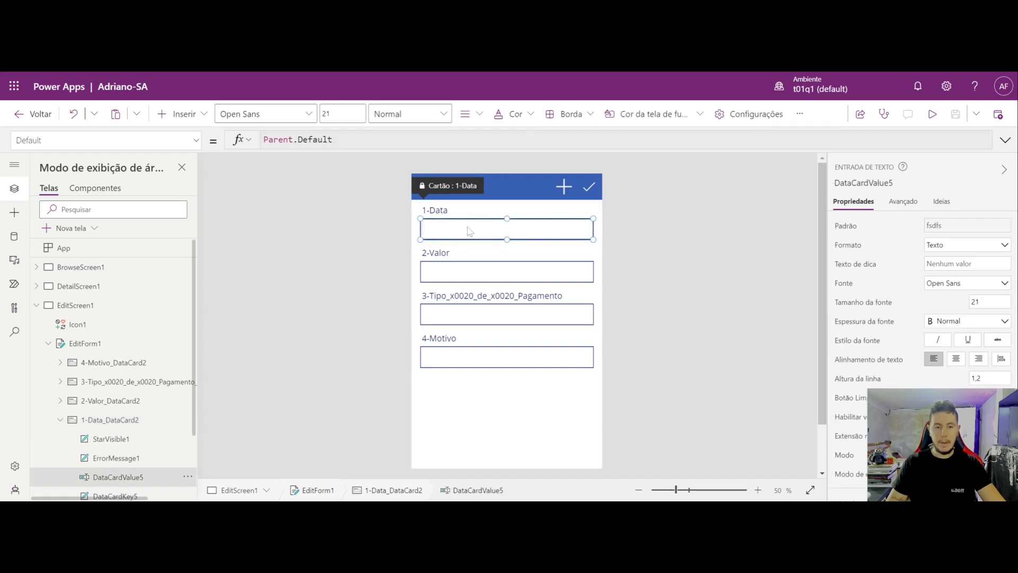
{"action": "left_click", "coordinate": [439, 210]}
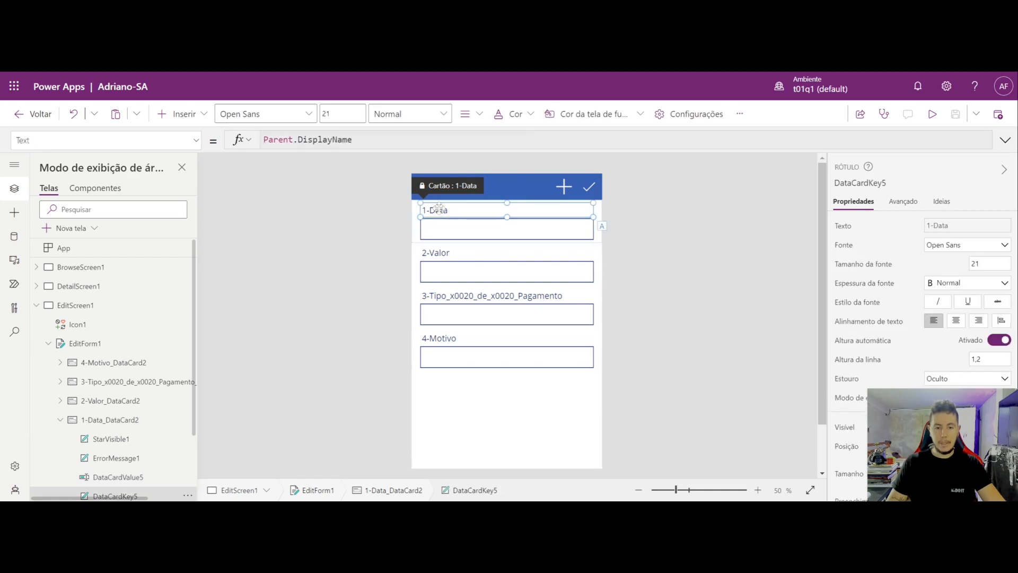
{"action": "left_click", "coordinate": [490, 226]}
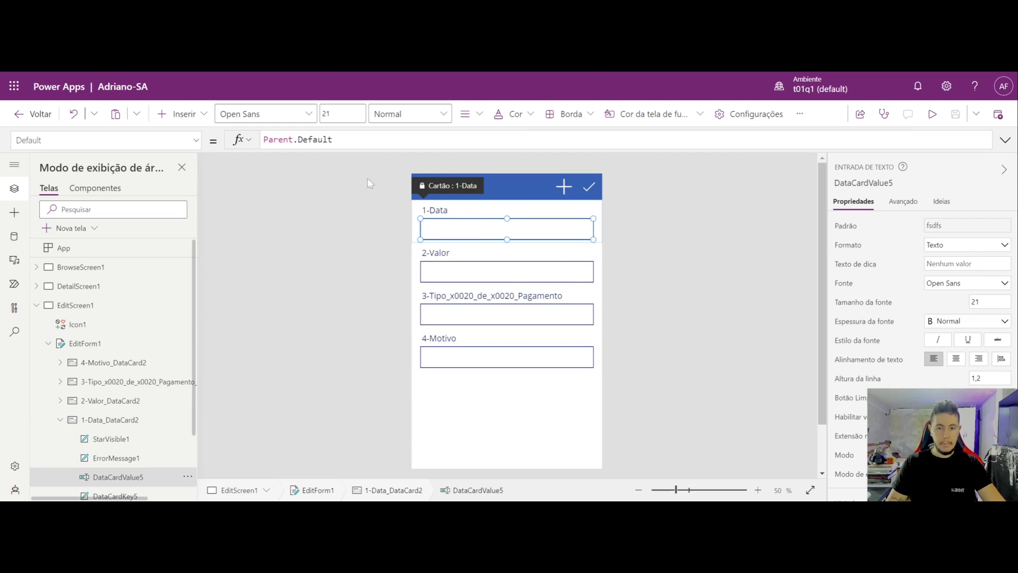
{"action": "left_click", "coordinate": [185, 121]}
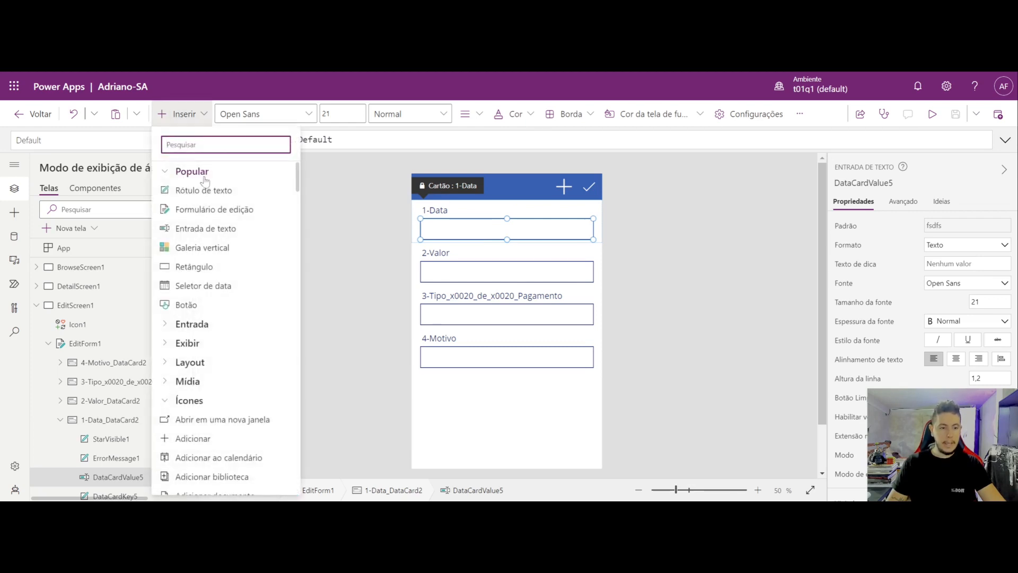
{"action": "left_click", "coordinate": [216, 286]}
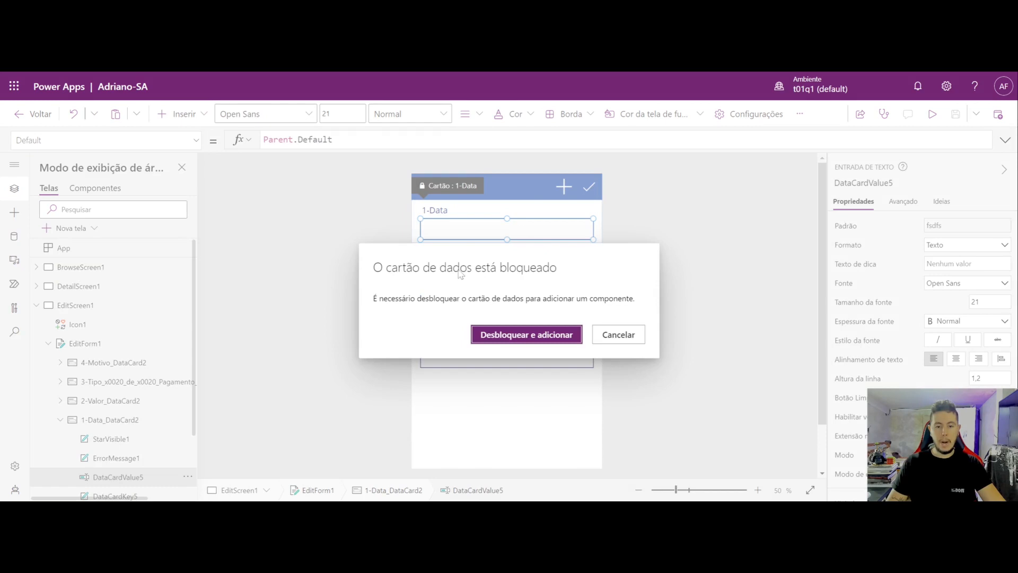
{"action": "left_click", "coordinate": [506, 339]}
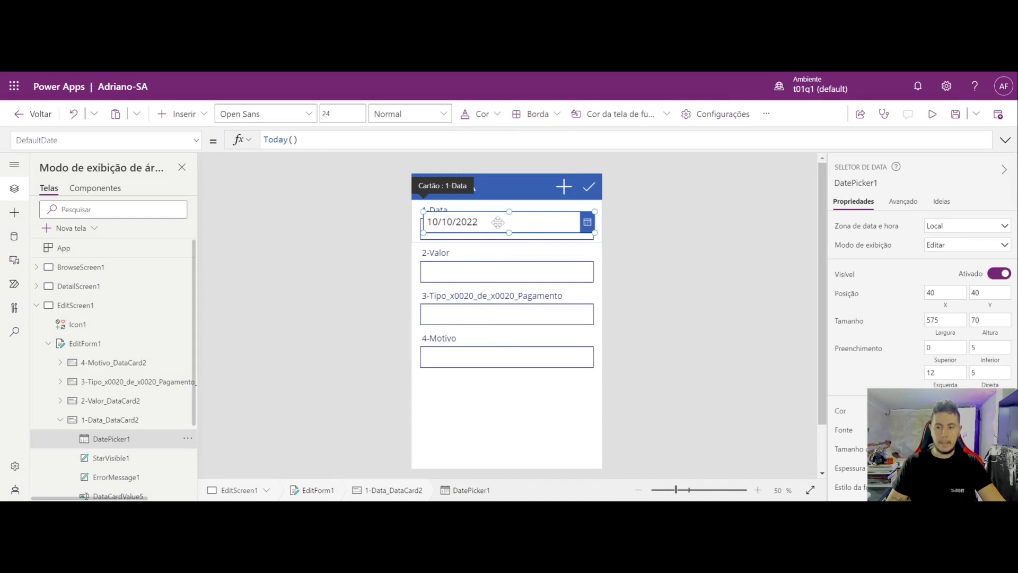
Enlarge the 1-Data card to a height of about 257 and place the date picker directly below its text input.
{"action": "left_click", "coordinate": [506, 284]}
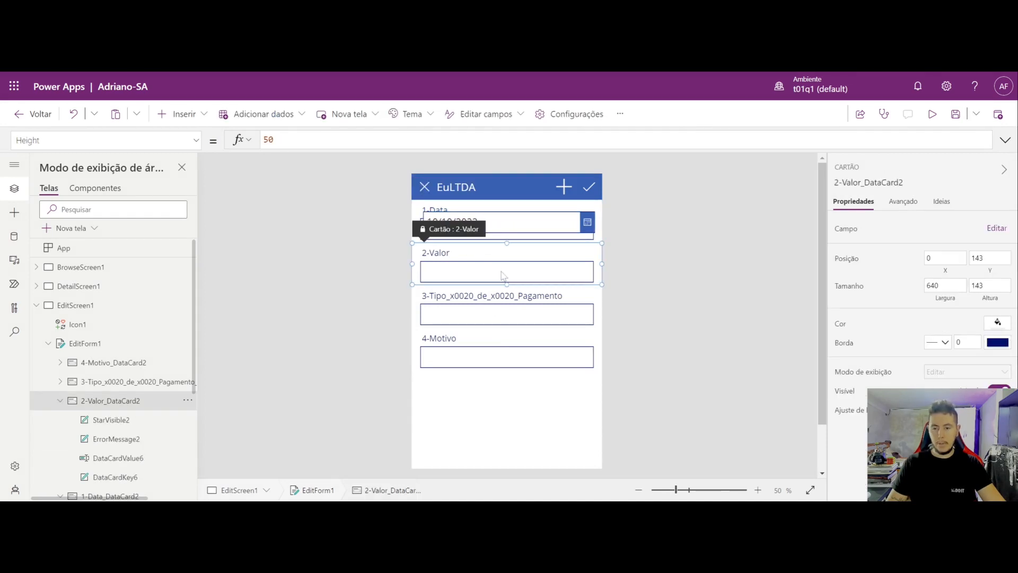
{"action": "left_click", "coordinate": [905, 202]}
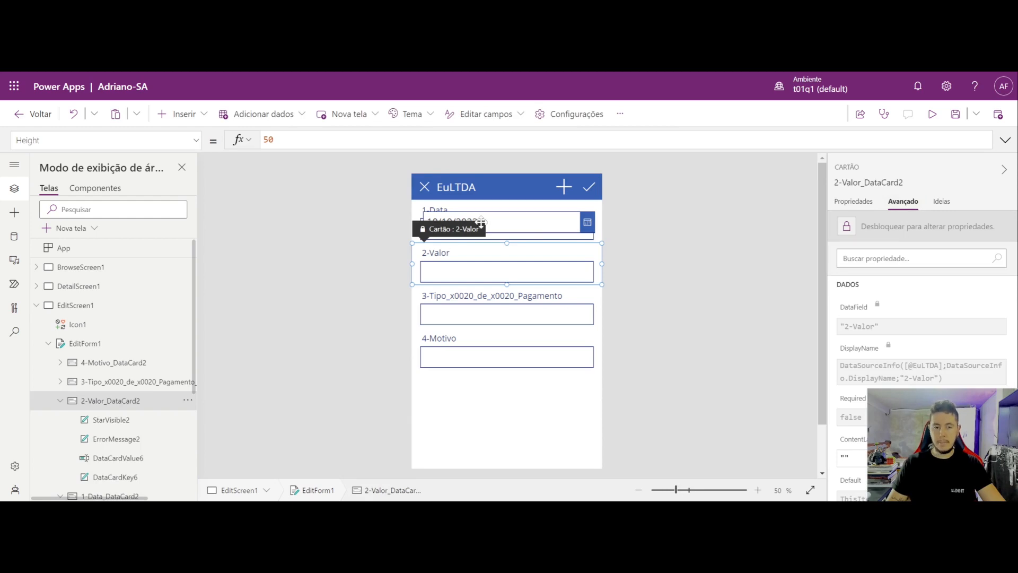
{"action": "left_click", "coordinate": [507, 224]}
{"action": "left_click", "coordinate": [509, 223]}
{"action": "mouse_move", "coordinate": [507, 219]}
{"action": "left_mouse_down"}
{"action": "mouse_move", "coordinate": [508, 255]}
{"action": "mouse_move", "coordinate": [506, 231]}
{"action": "left_mouse_up"}
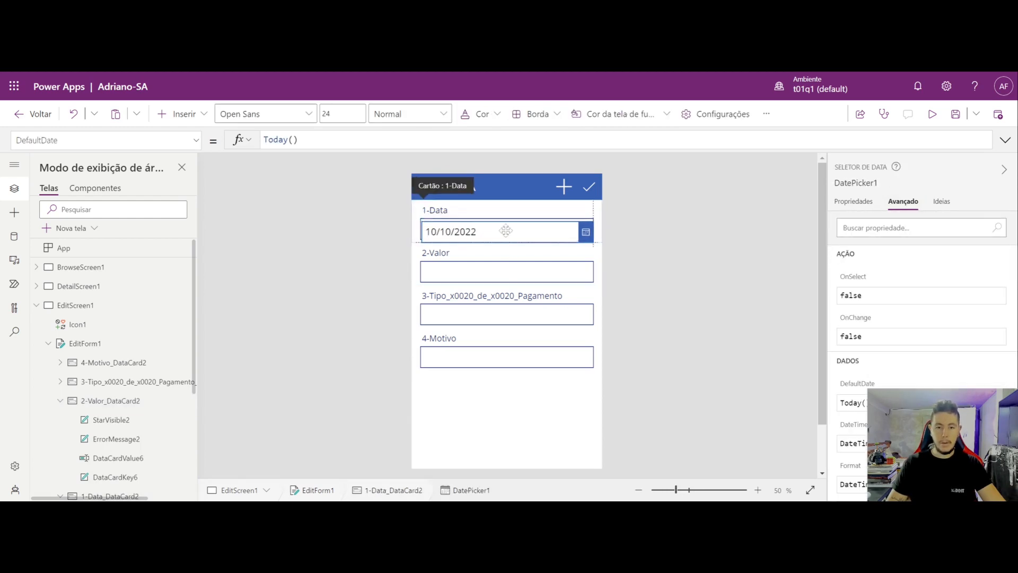
{"action": "left_click", "coordinate": [417, 239]}
{"action": "left_click_drag", "start_coordinate": [415, 253], "coordinate": [414, 273]}
{"action": "left_click", "coordinate": [488, 237]}
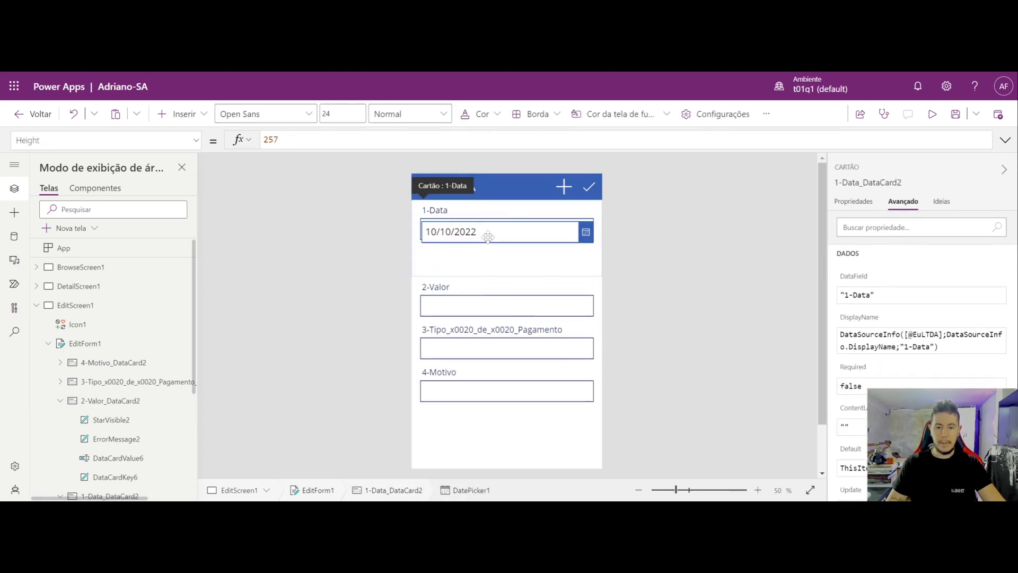
{"action": "left_click_drag", "start_coordinate": [488, 237], "coordinate": [494, 255]}
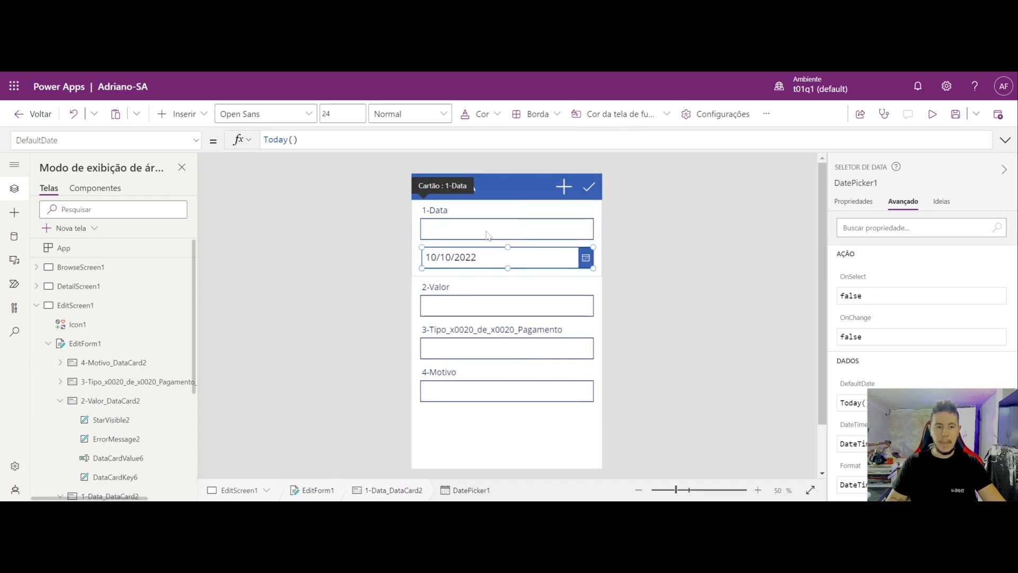
Compare the default formulas of the 1-Data text input and the date picker below it.
{"action": "left_click", "coordinate": [487, 232]}
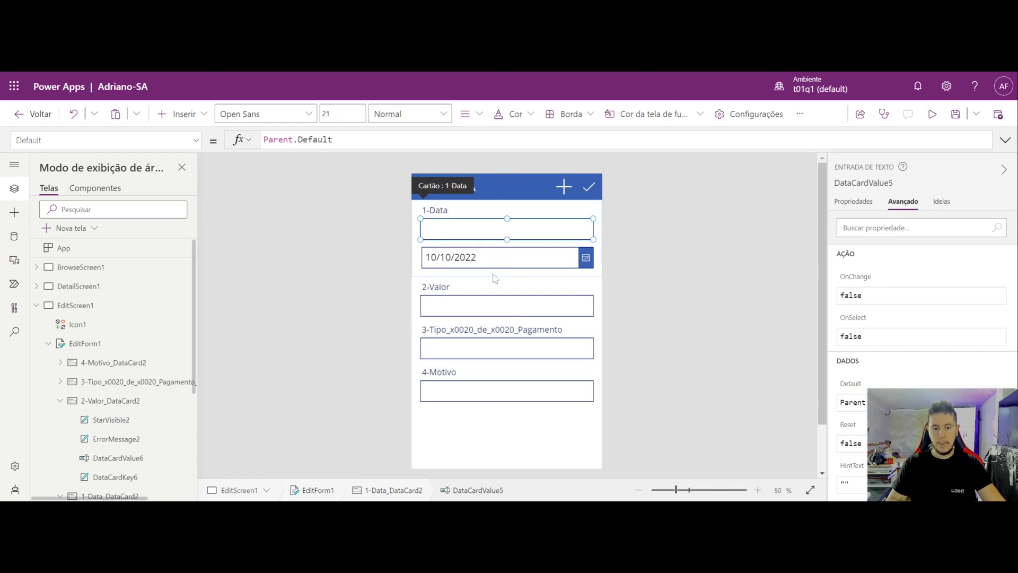
{"action": "left_click", "coordinate": [488, 260]}
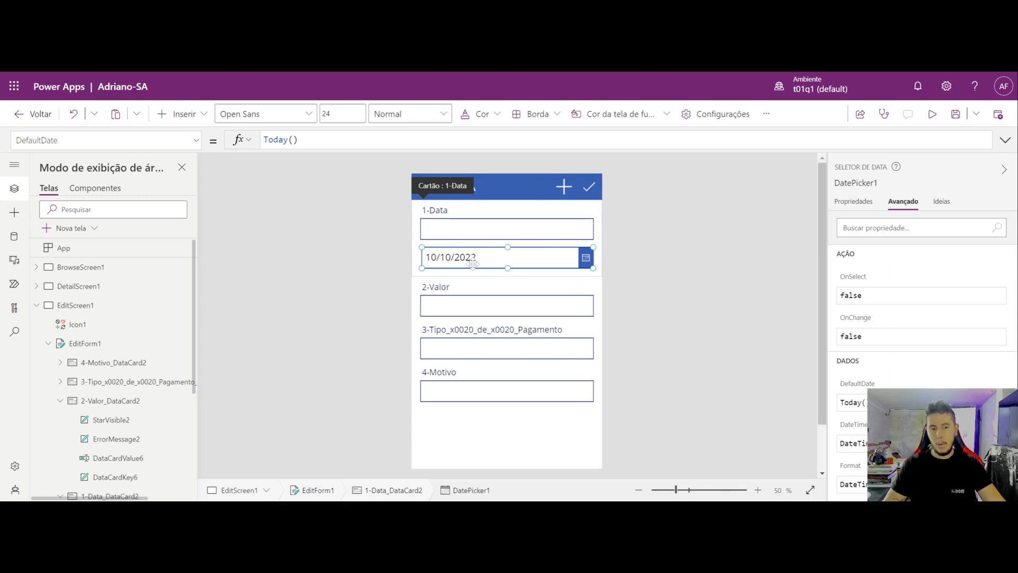
{"action": "left_click", "coordinate": [476, 232]}
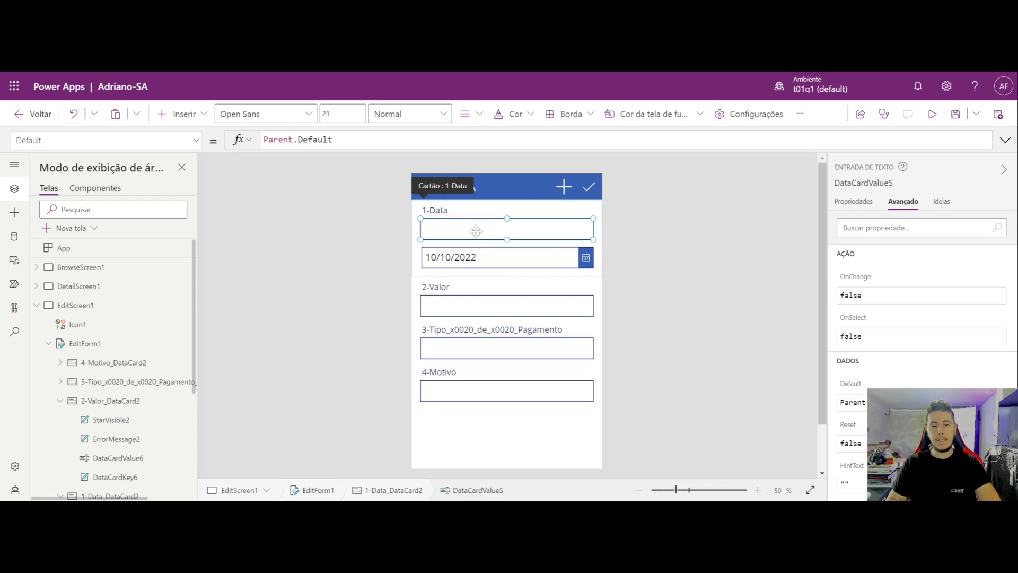
Delete the 1-Data card's text input and move the date picker into its place below the 1-Data label.
{"action": "key", "text": "Delete"}
{"action": "left_click", "coordinate": [494, 258]}
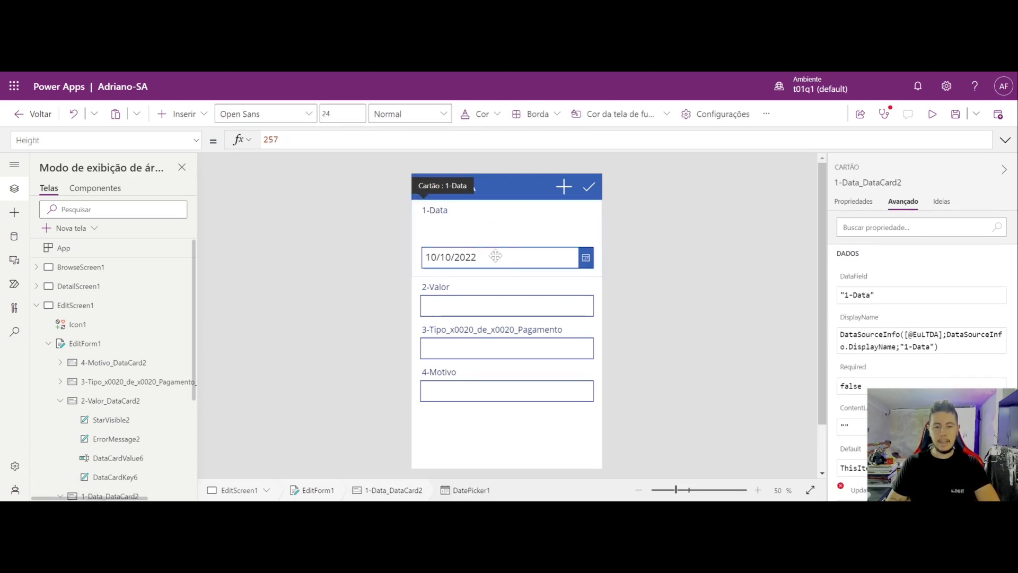
{"action": "left_click_drag", "start_coordinate": [496, 259], "coordinate": [494, 232]}
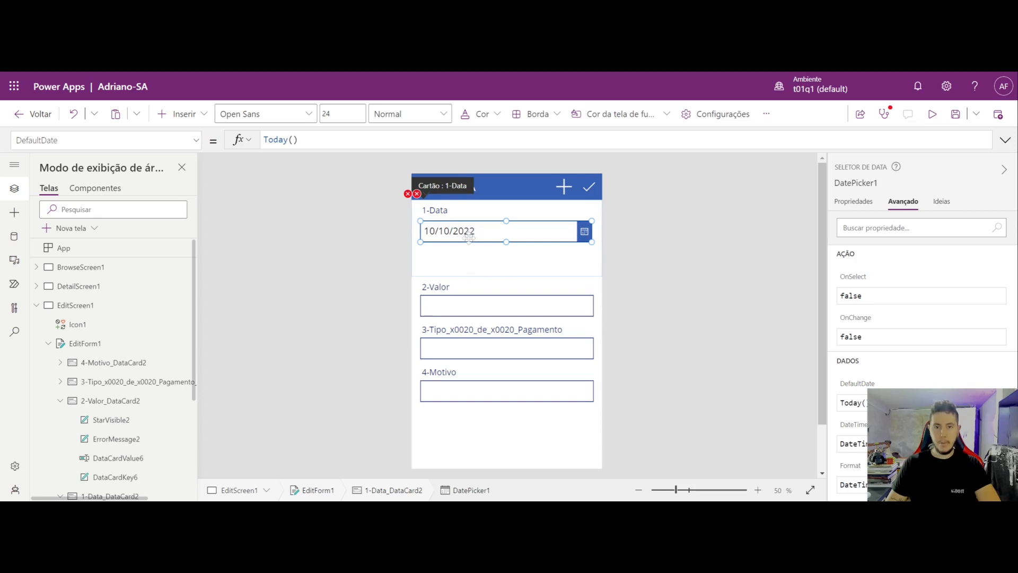
Examine the 1-Data date picker's DefaultDate formula and its control name.
{"action": "double_click", "coordinate": [279, 139]}
{"action": "left_click_drag", "start_coordinate": [290, 140], "coordinate": [298, 139]}
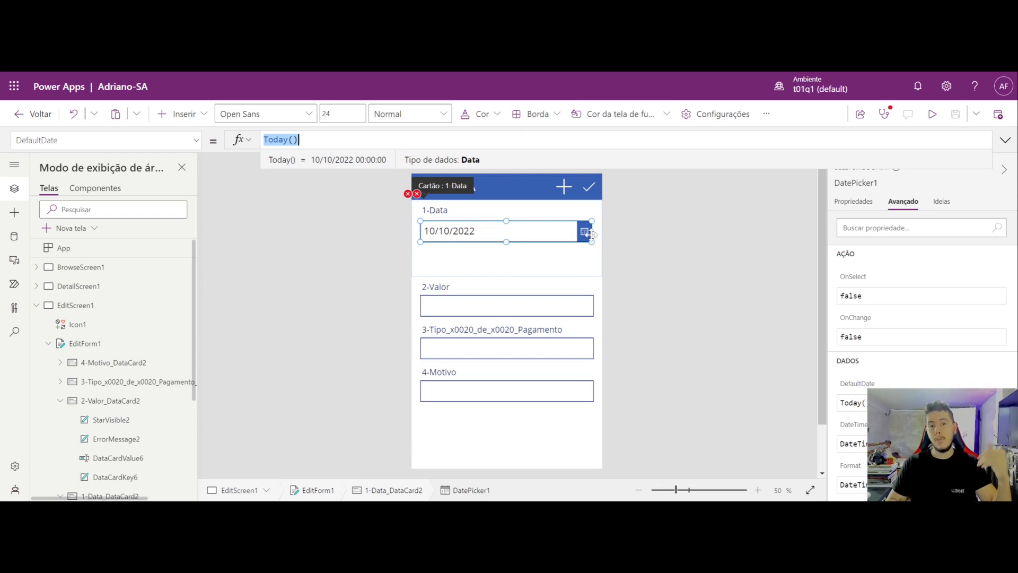
{"action": "left_click", "coordinate": [522, 265]}
{"action": "left_click", "coordinate": [449, 227]}
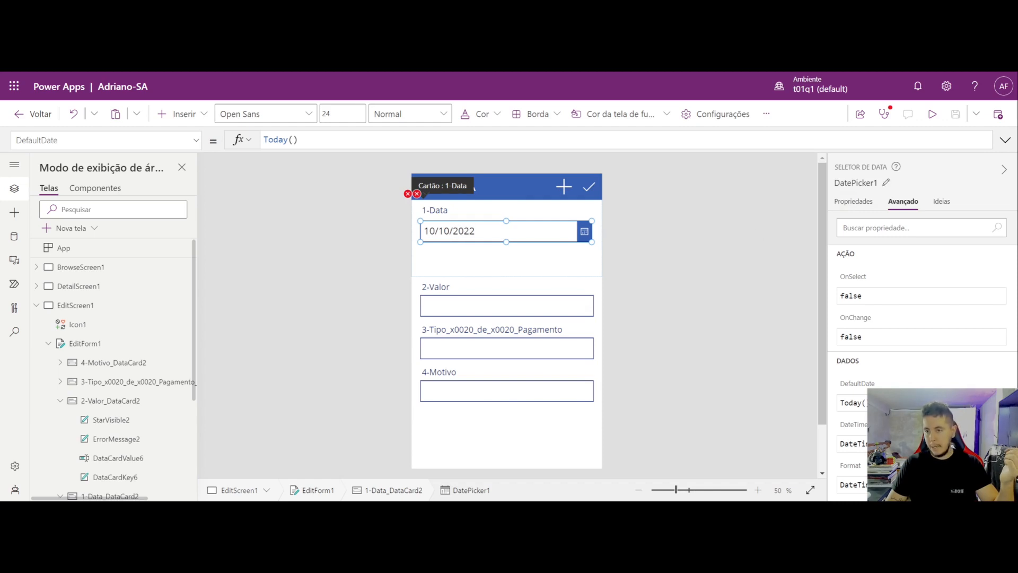
{"action": "left_click", "coordinate": [885, 182]}
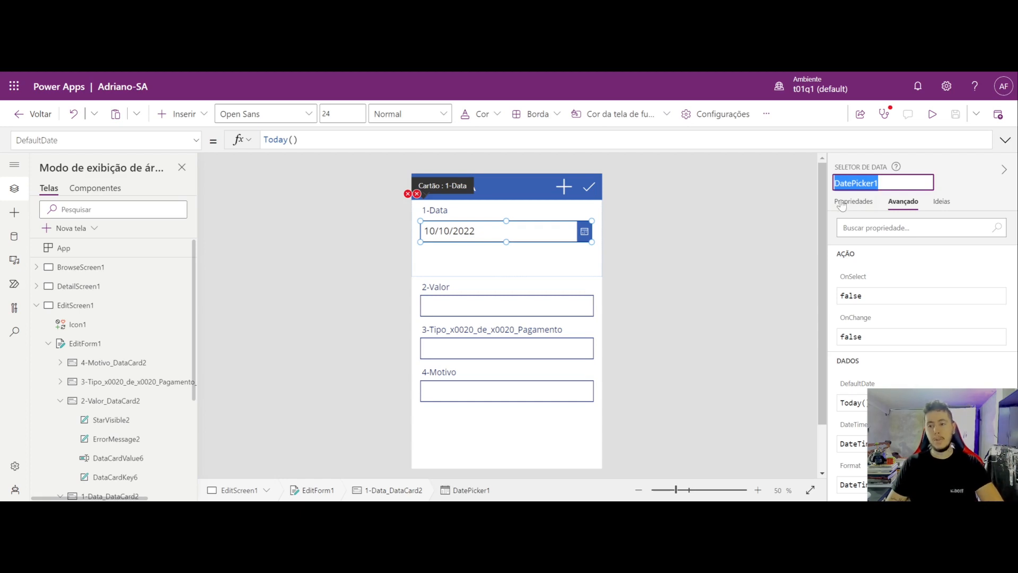
{"action": "key", "text": "Escape"}
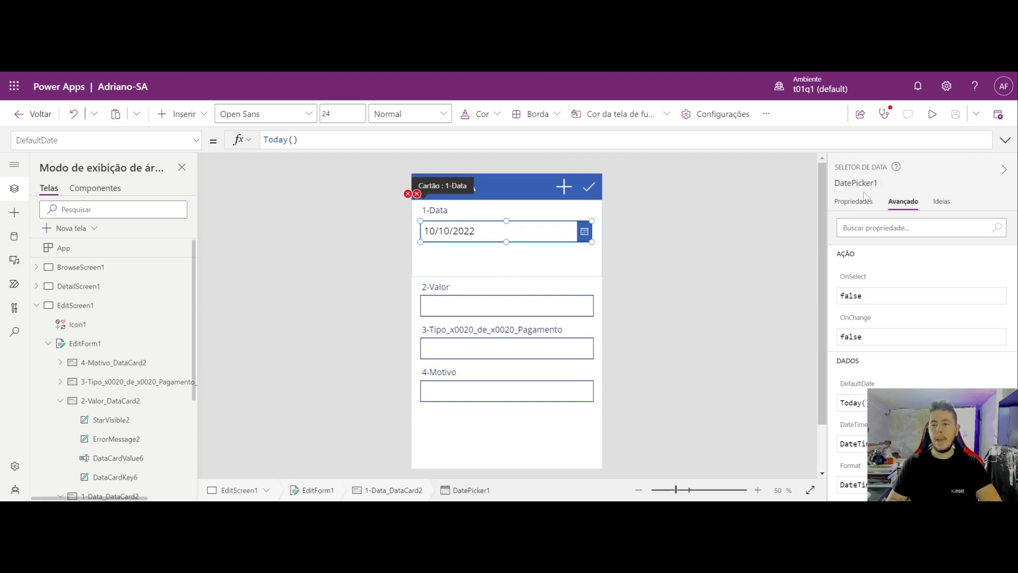
Set the 1-Data card's Update formula to DatePicker1.SelectedDate, starting from the card's formula error.
{"action": "left_click", "coordinate": [417, 195]}
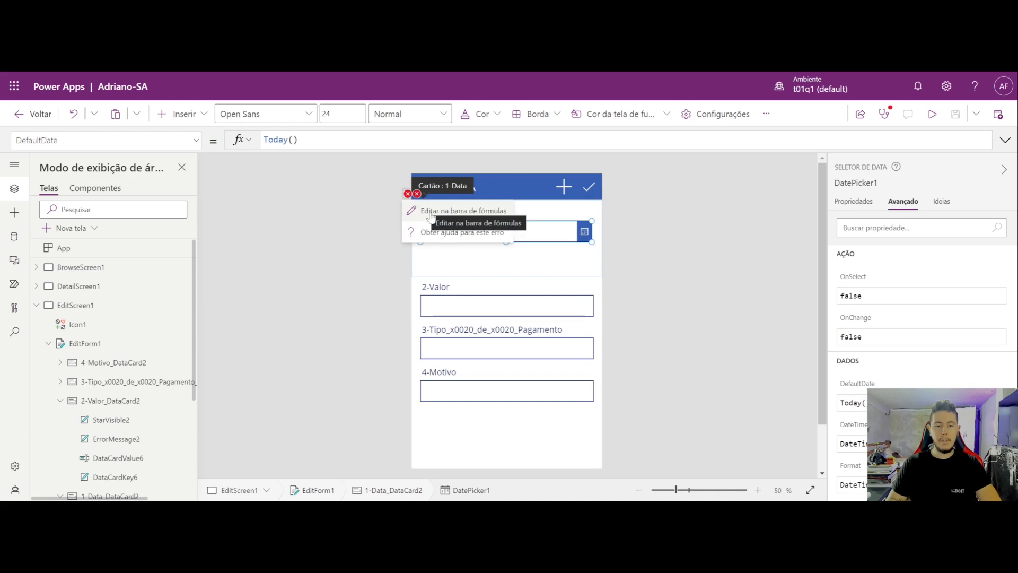
{"action": "left_click", "coordinate": [429, 212]}
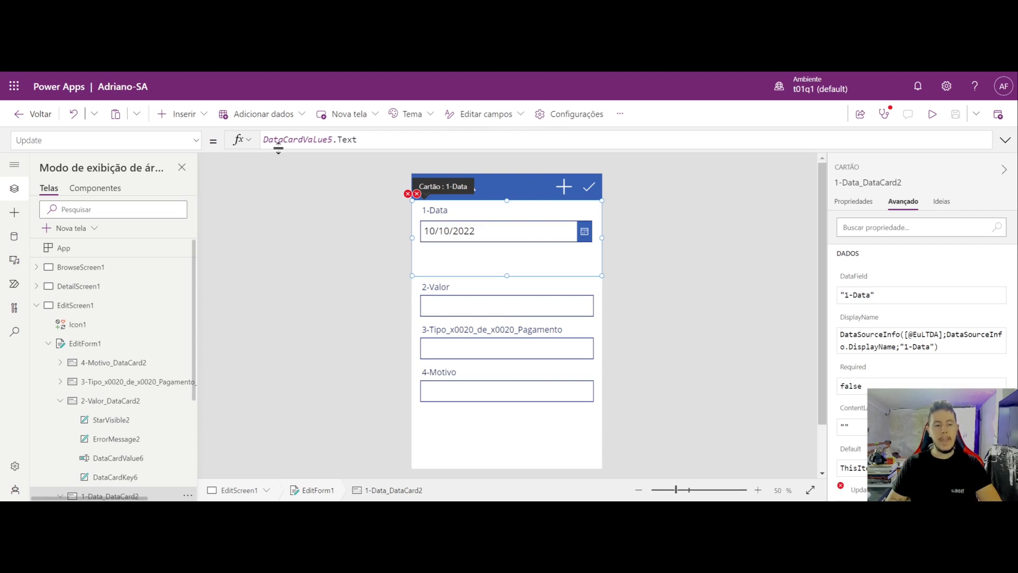
{"action": "mouse_move", "coordinate": [289, 139]}
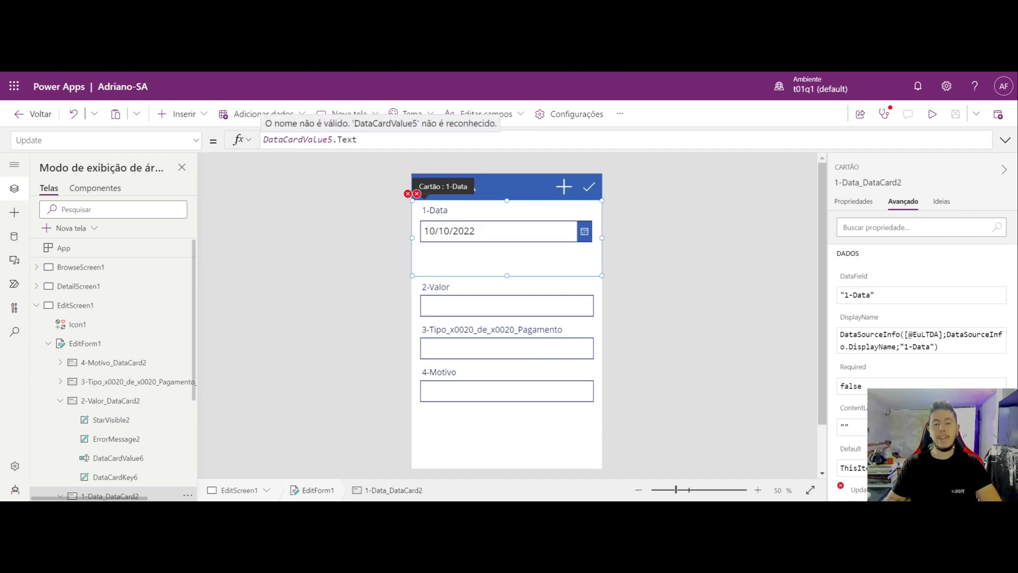
{"action": "left_click_drag", "start_coordinate": [359, 139], "coordinate": [214, 147]}
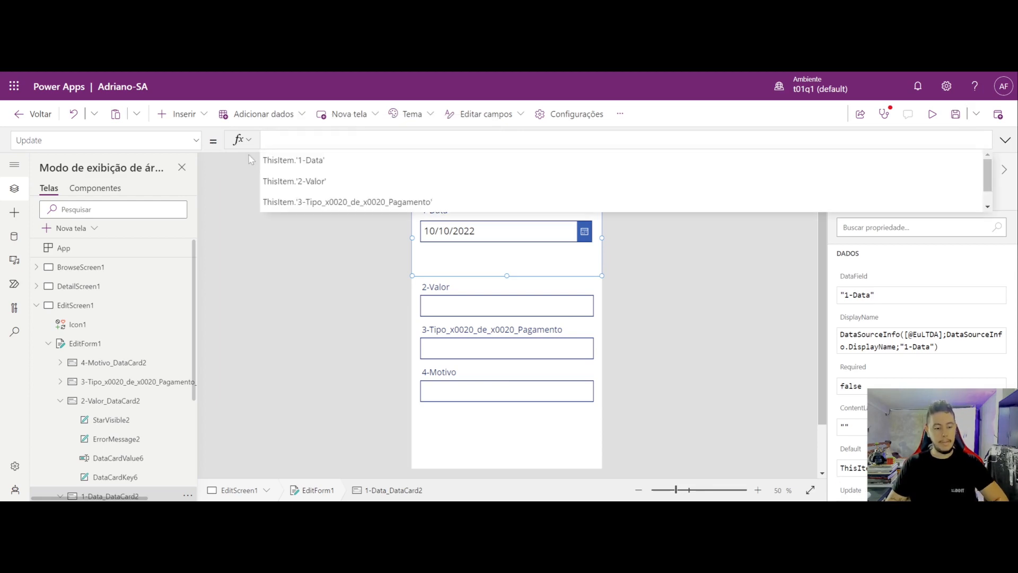
{"action": "type", "text": "DatePicker1"}
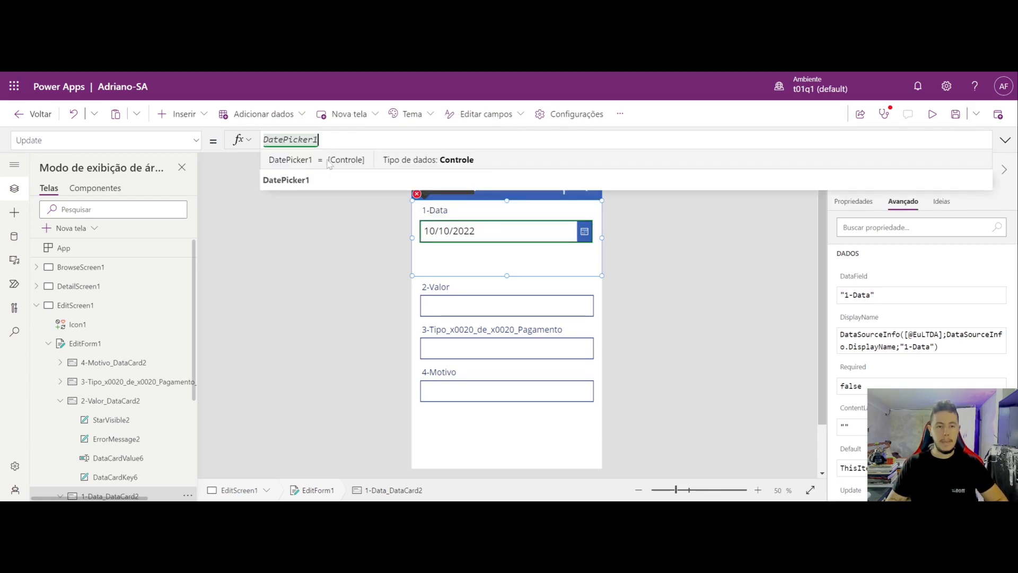
{"action": "left_click", "coordinate": [296, 186]}
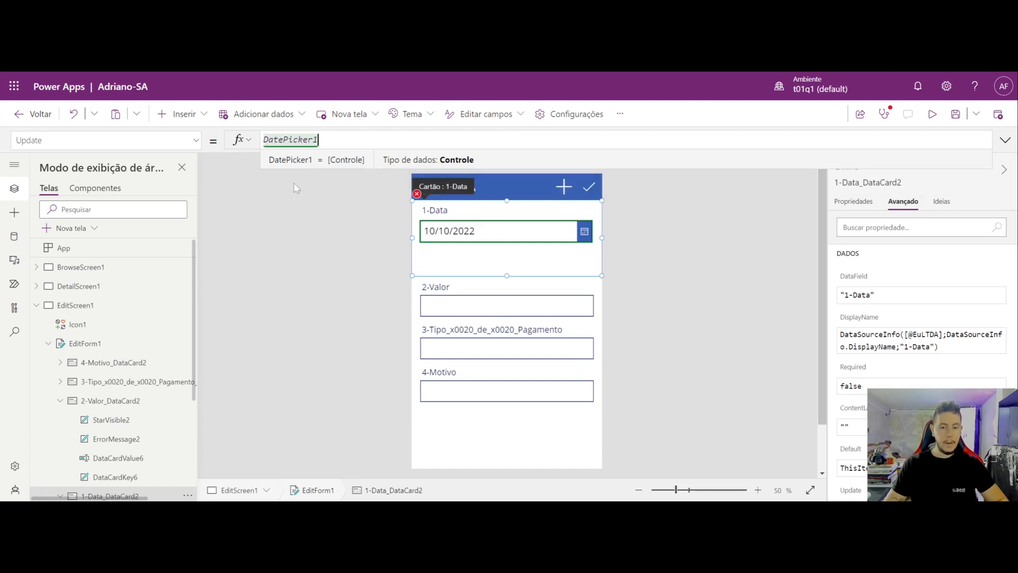
{"action": "type", "text": "."}
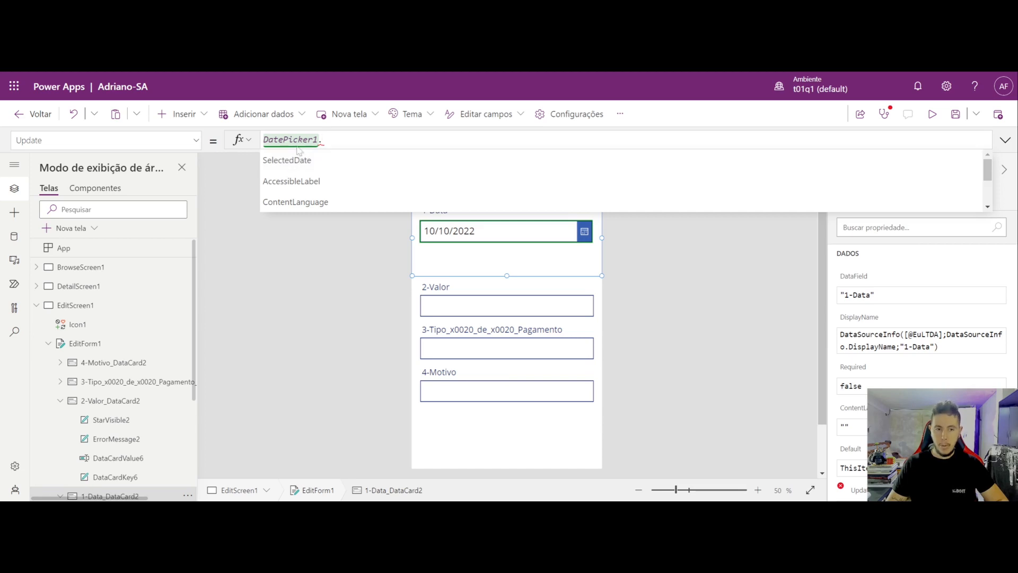
{"action": "left_click", "coordinate": [300, 160]}
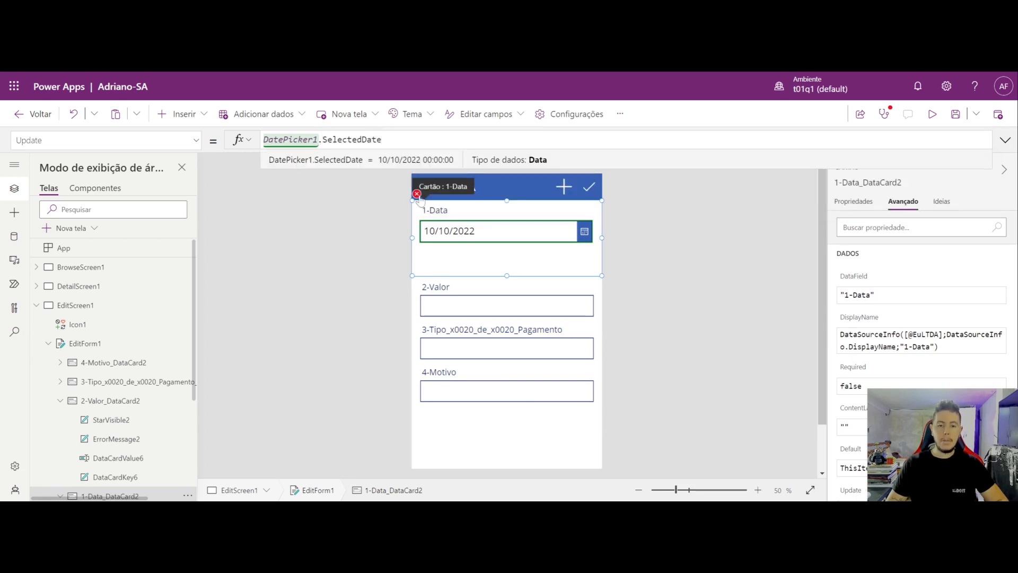
Clear the Y formula of ErrorMessage1 in the 1-Data card and shrink the card to end just below the date picker.
{"action": "mouse_move", "coordinate": [419, 197]}
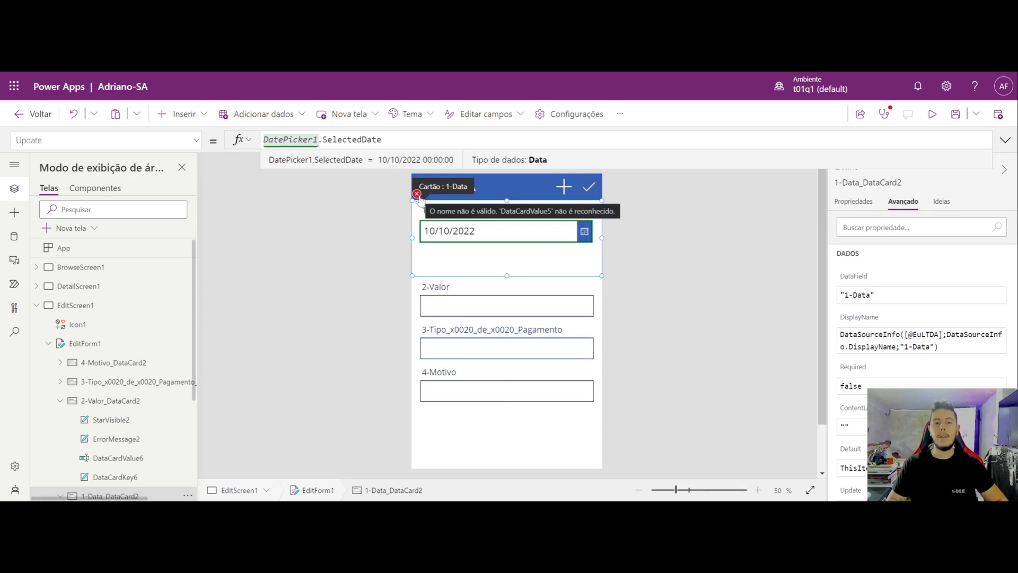
{"action": "left_click", "coordinate": [418, 195]}
{"action": "left_click", "coordinate": [417, 211]}
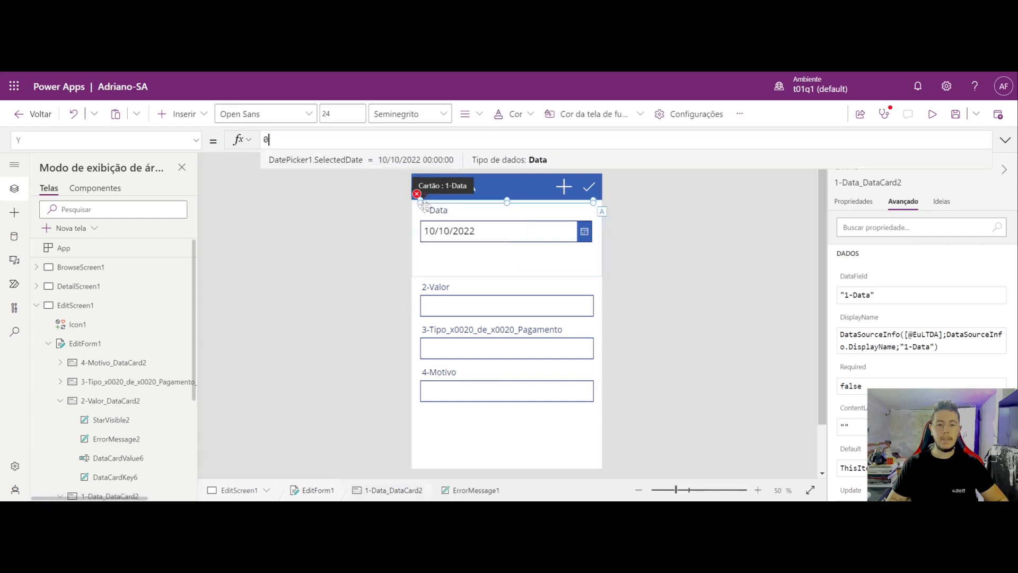
{"action": "left_click_drag", "start_coordinate": [492, 141], "coordinate": [226, 134]}
{"action": "key", "text": "BackSpace"}
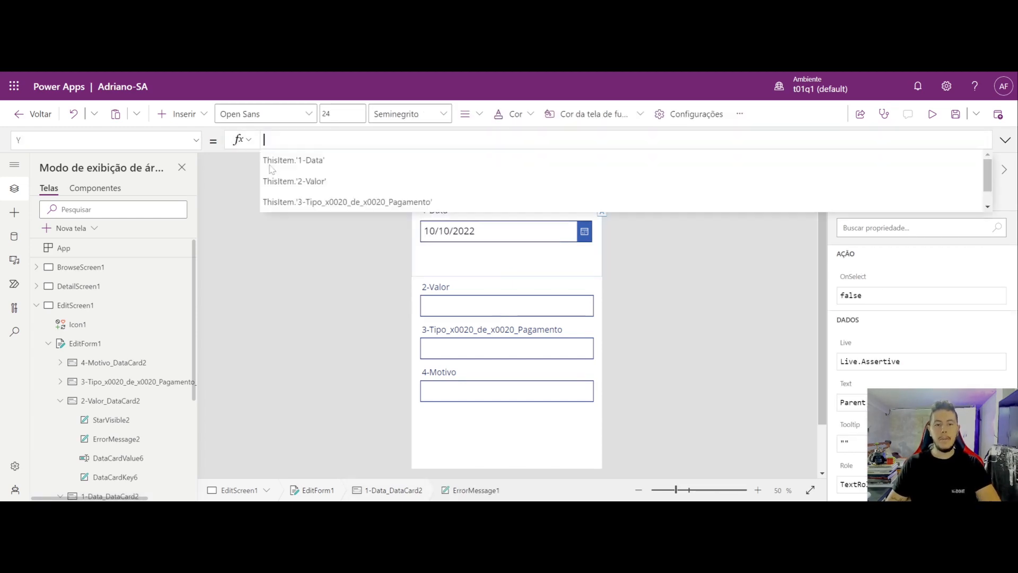
{"action": "left_click", "coordinate": [360, 283]}
{"action": "left_click", "coordinate": [443, 240]}
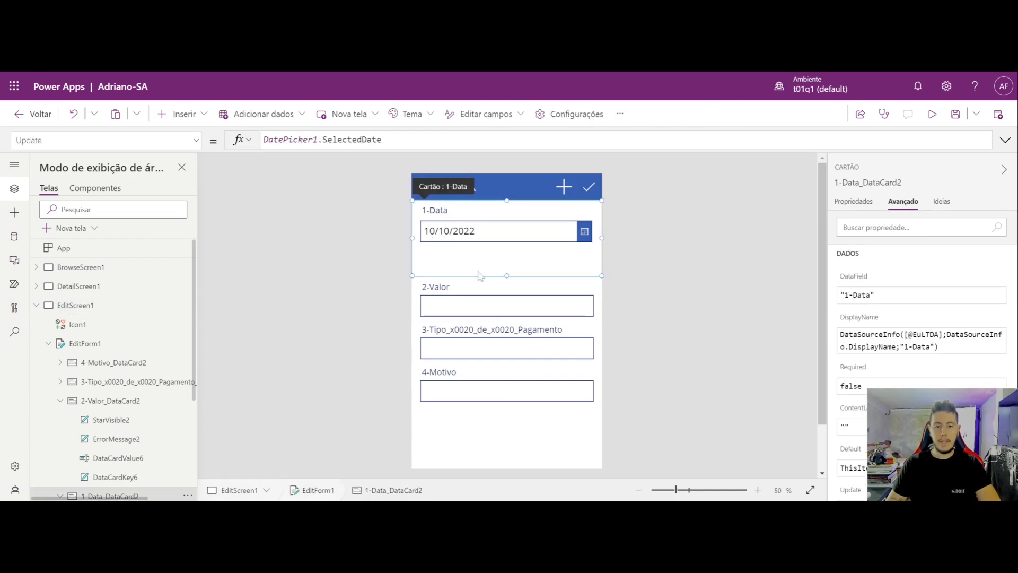
{"action": "left_click_drag", "start_coordinate": [506, 275], "coordinate": [508, 246]}
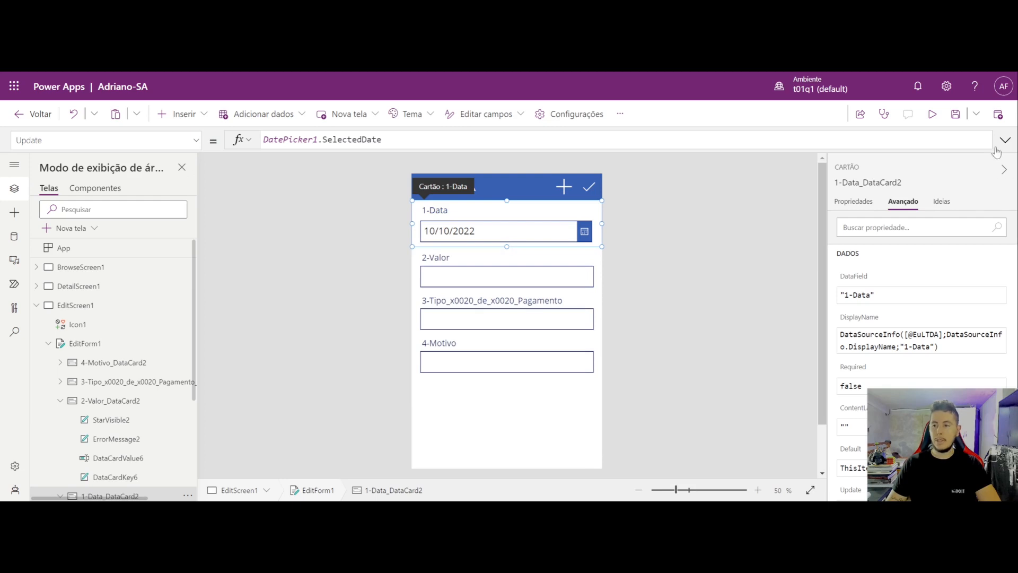
Test the 1-Data date picker's calendar in the app preview and return to the editor.
{"action": "left_click", "coordinate": [932, 114]}
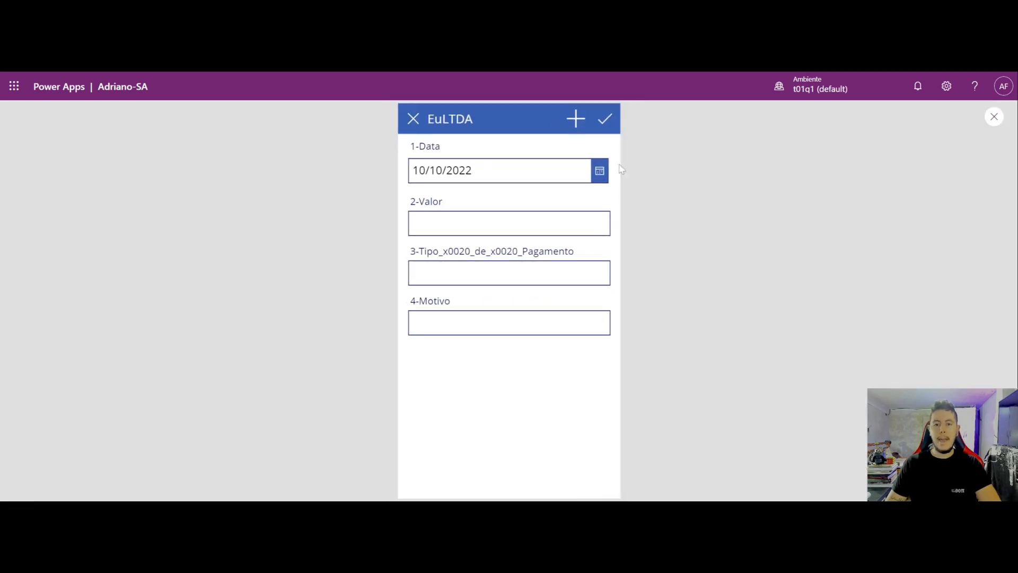
{"action": "left_click", "coordinate": [600, 172]}
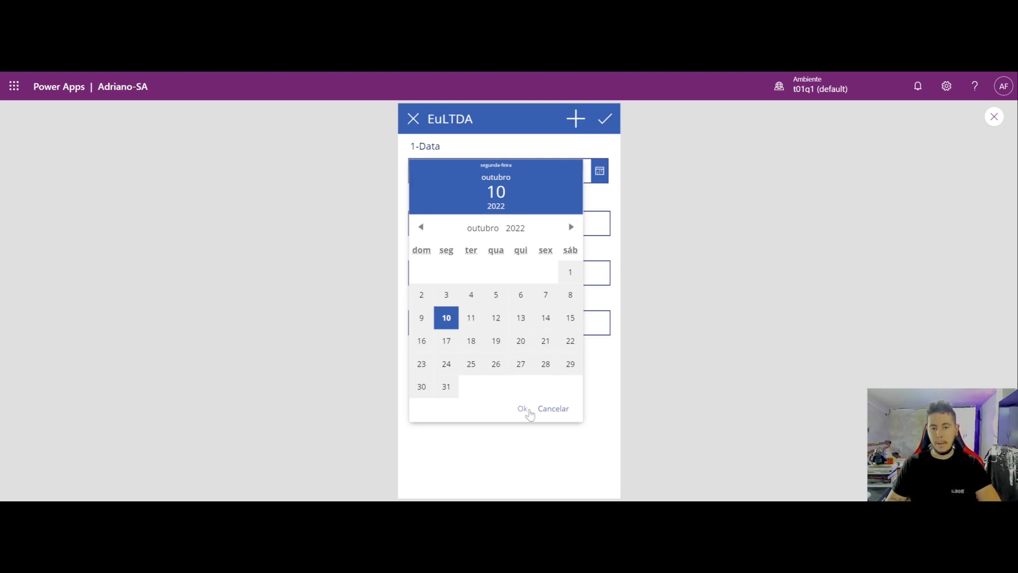
{"action": "left_click", "coordinate": [661, 183]}
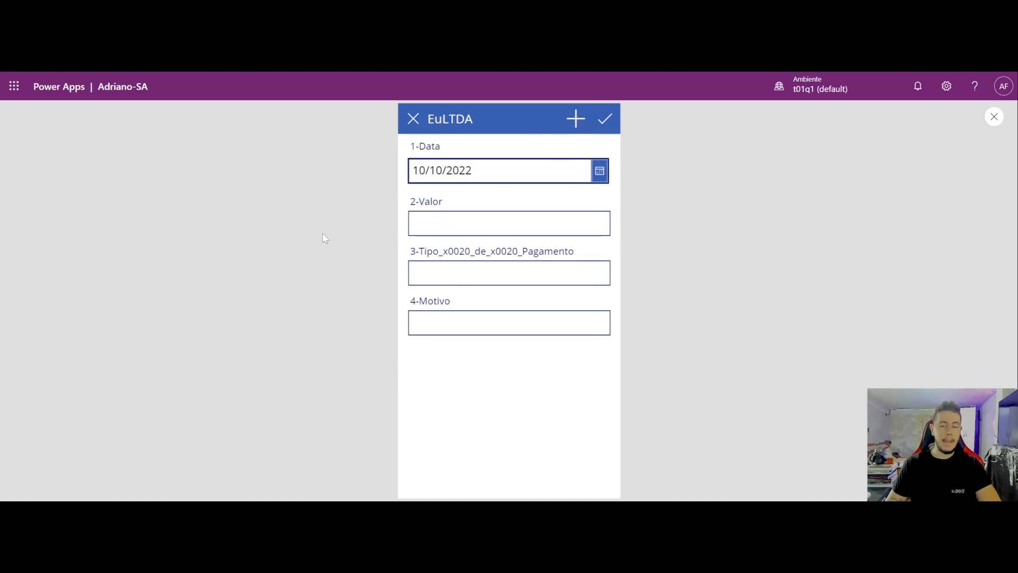
{"action": "left_click", "coordinate": [995, 116]}
{"action": "scroll", "coordinate": [690, 300], "scroll_direction": "up", "scroll_amount": 1}
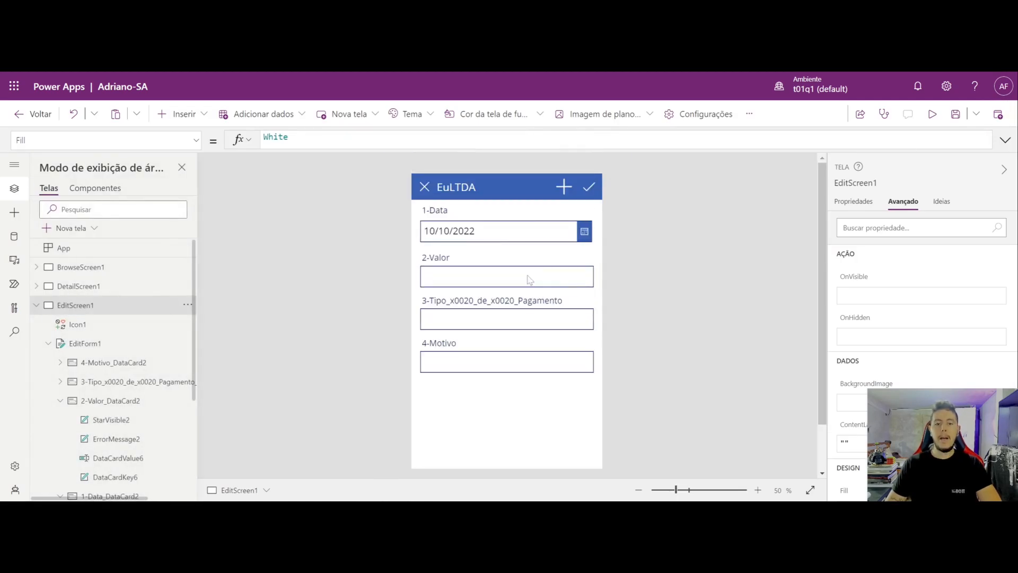
Enlarge the 2-Valor card to a height of about 291 to make room below its text input.
{"action": "left_click", "coordinate": [476, 276]}
{"action": "left_click", "coordinate": [474, 276]}
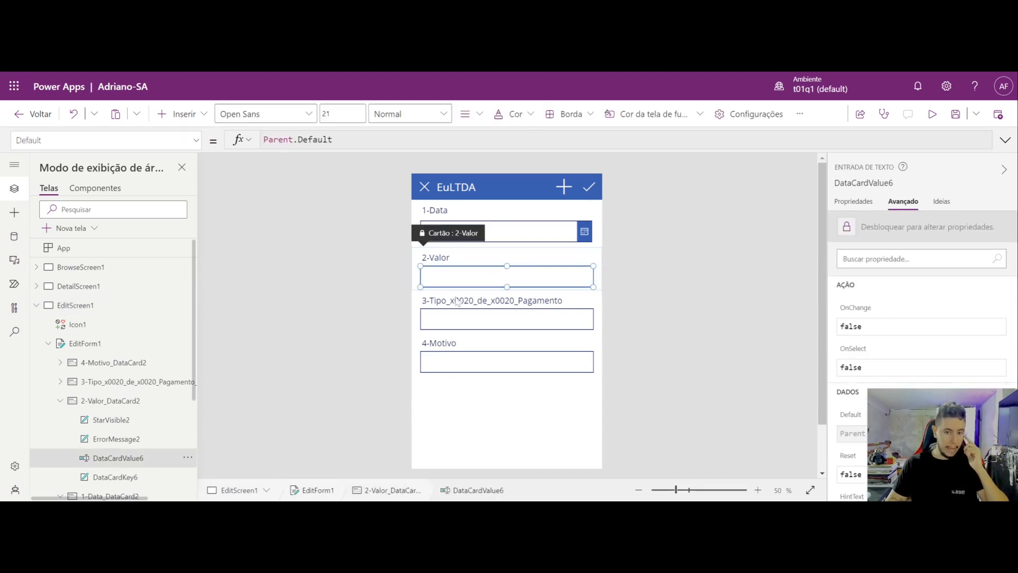
{"action": "left_click", "coordinate": [510, 260]}
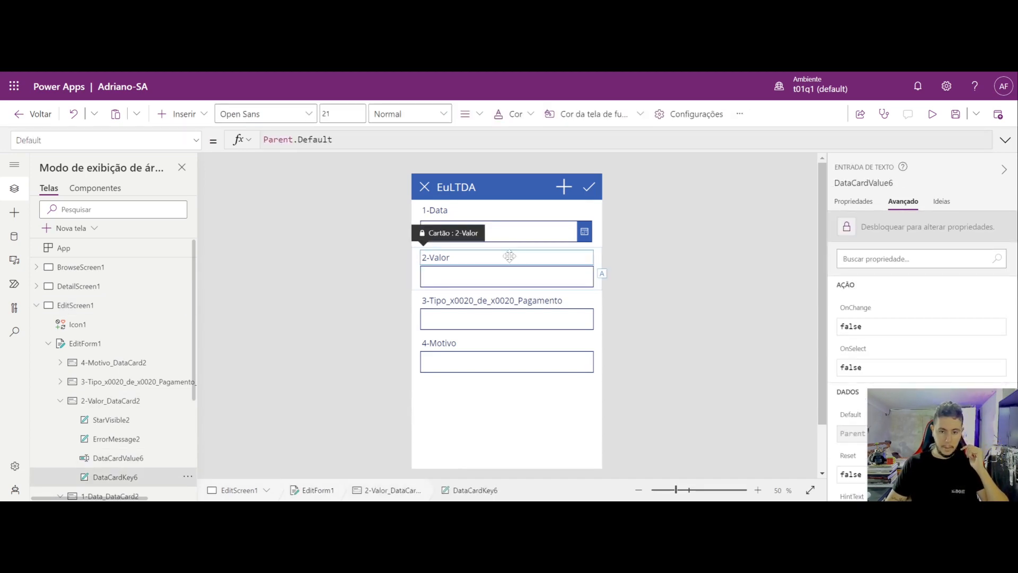
{"action": "left_click", "coordinate": [418, 287]}
{"action": "left_click_drag", "start_coordinate": [411, 290], "coordinate": [406, 338]}
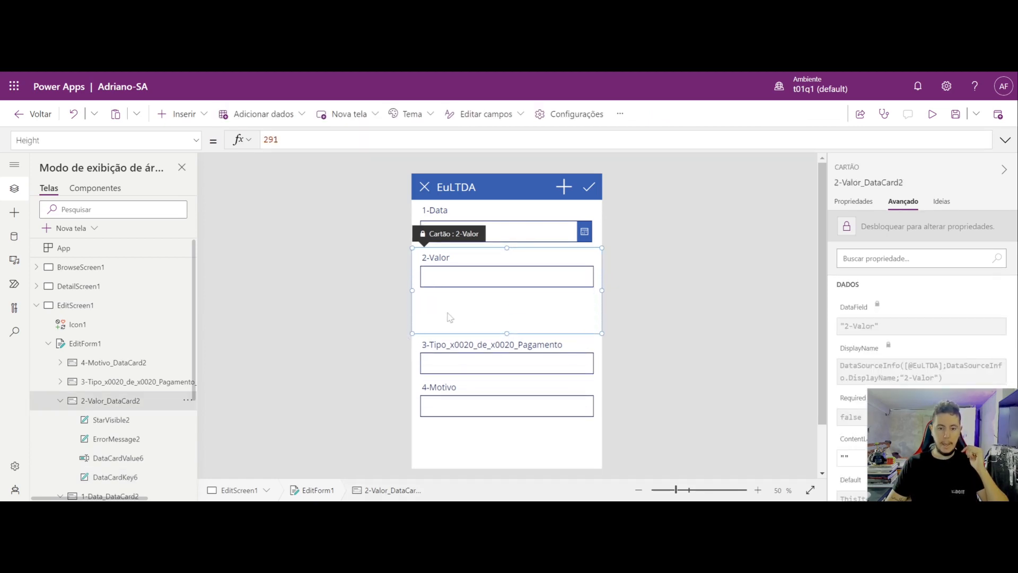
Insert a slider (Controle deslizante) into the 2-Valor card, unlocking the card to add it, and place it below the text input.
{"action": "left_click", "coordinate": [193, 118]}
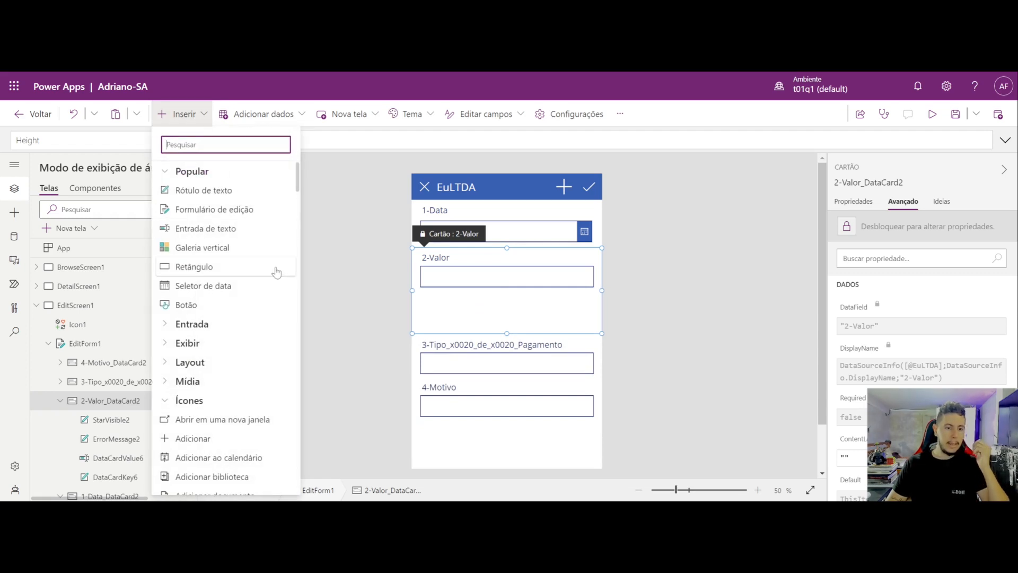
{"action": "scroll", "coordinate": [263, 255], "scroll_direction": "down", "scroll_amount": 3}
{"action": "scroll", "coordinate": [264, 255], "scroll_direction": "down", "scroll_amount": 2}
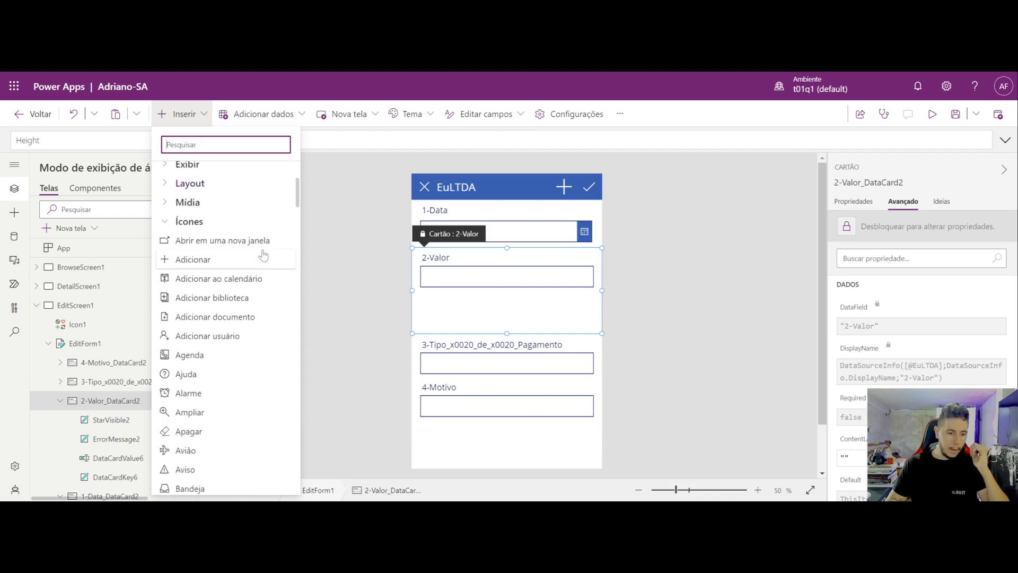
{"action": "scroll", "coordinate": [235, 351], "scroll_direction": "down", "scroll_amount": 5}
{"action": "scroll", "coordinate": [235, 351], "scroll_direction": "up", "scroll_amount": 4}
{"action": "scroll", "coordinate": [235, 352], "scroll_direction": "up", "scroll_amount": 5}
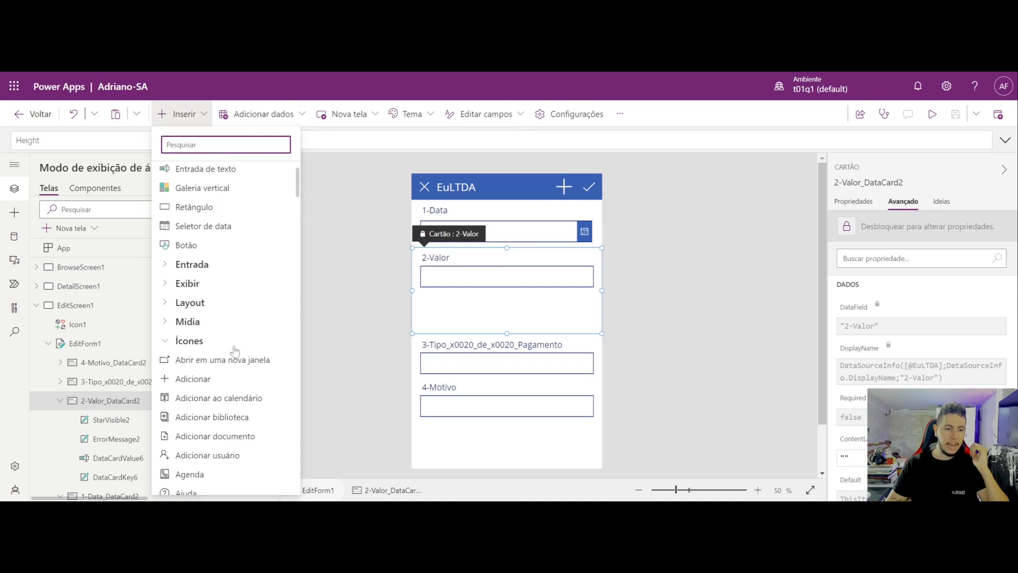
{"action": "left_click", "coordinate": [174, 326]}
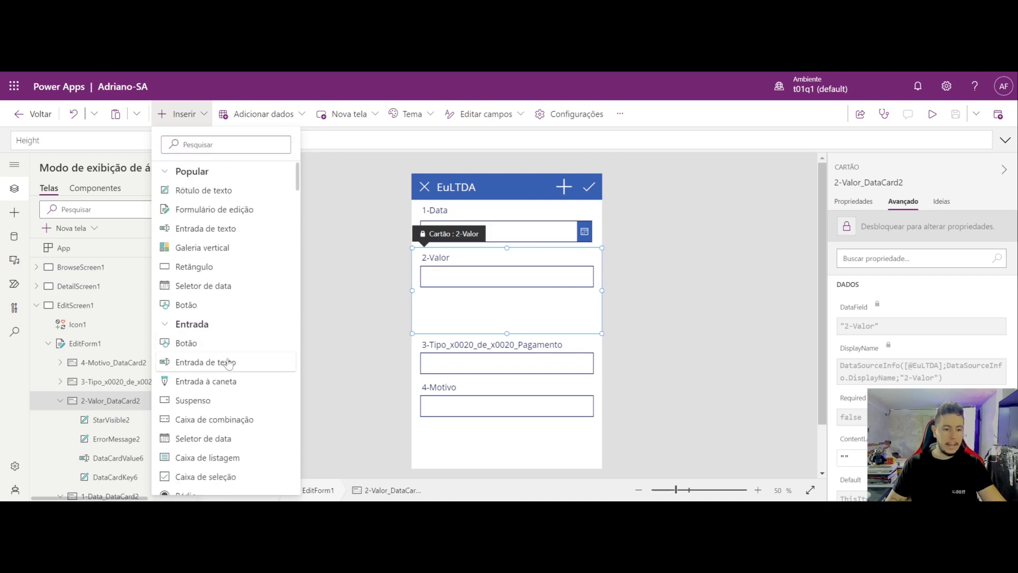
{"action": "scroll", "coordinate": [234, 364], "scroll_direction": "down", "scroll_amount": 1}
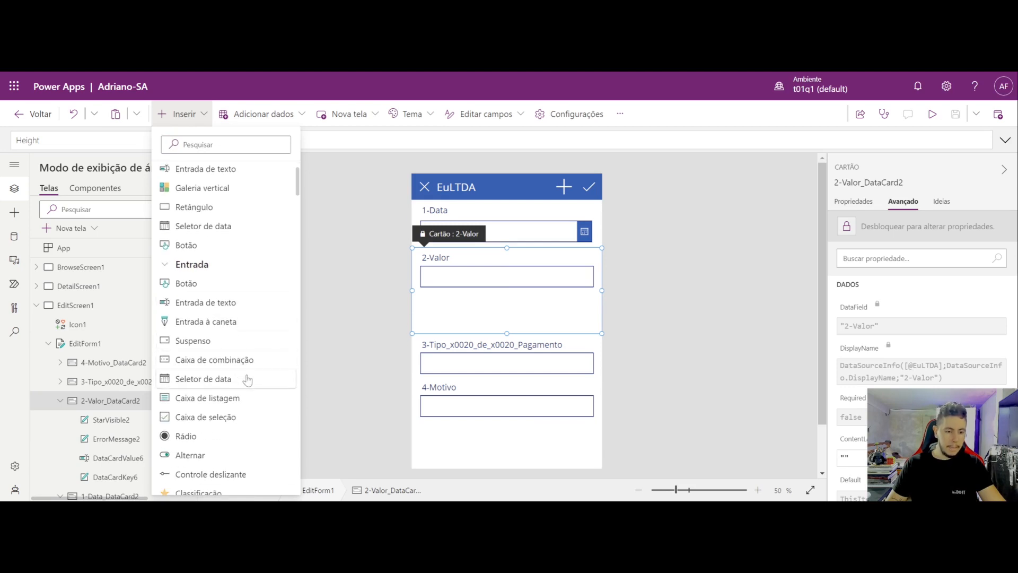
{"action": "scroll", "coordinate": [234, 403], "scroll_direction": "down", "scroll_amount": 1}
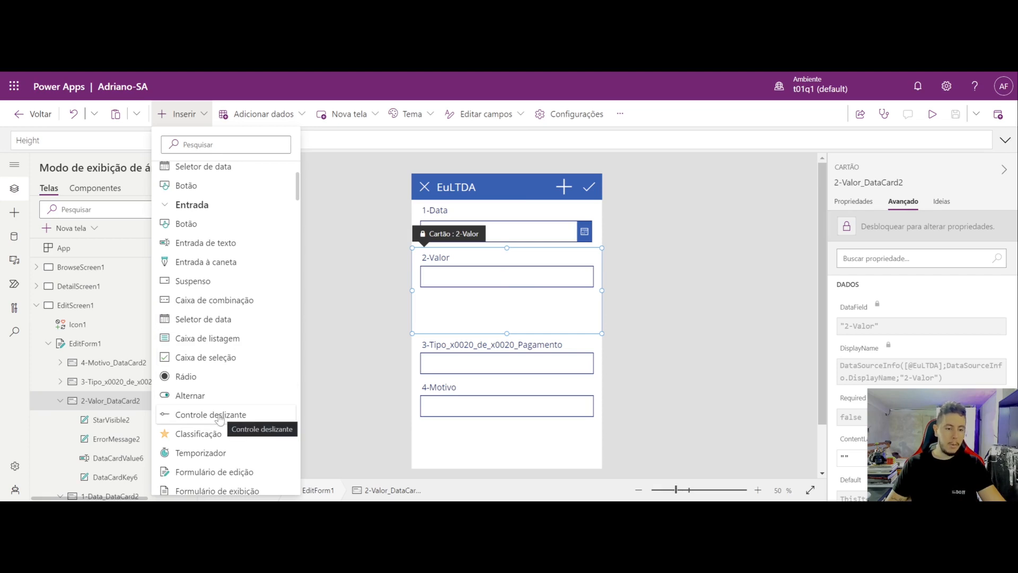
{"action": "left_click", "coordinate": [218, 415]}
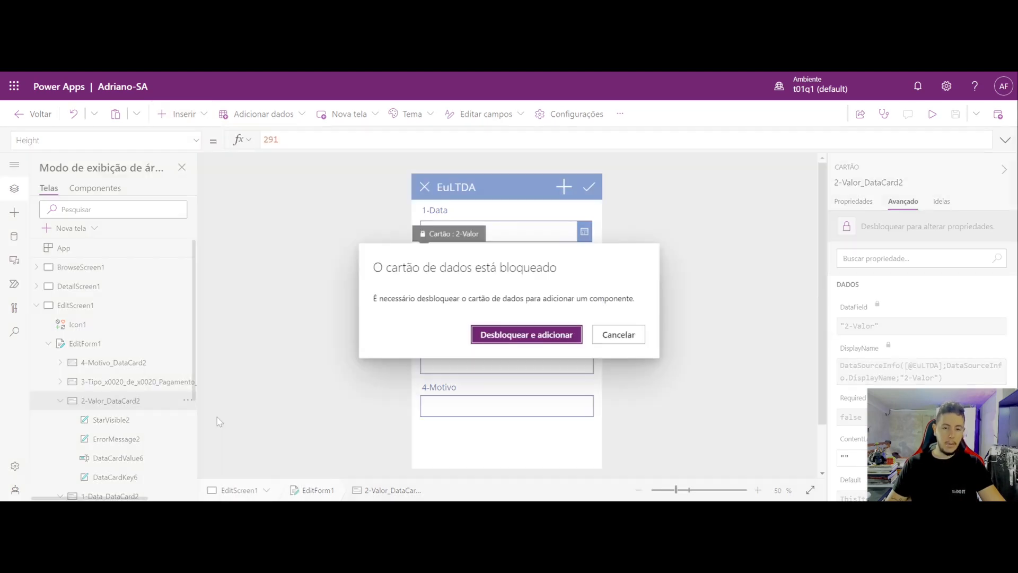
{"action": "left_click", "coordinate": [513, 336]}
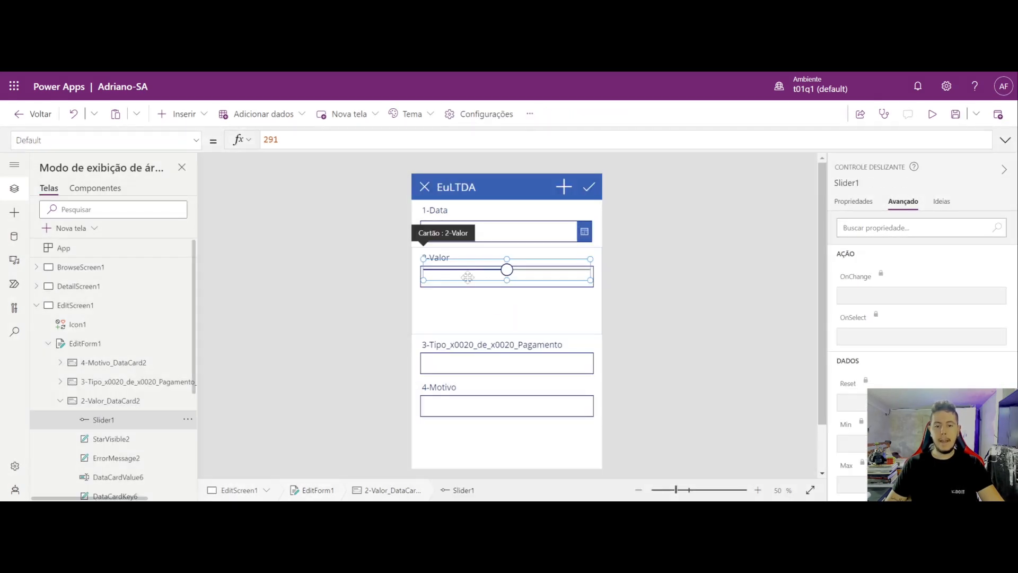
{"action": "left_click_drag", "start_coordinate": [468, 280], "coordinate": [450, 309]}
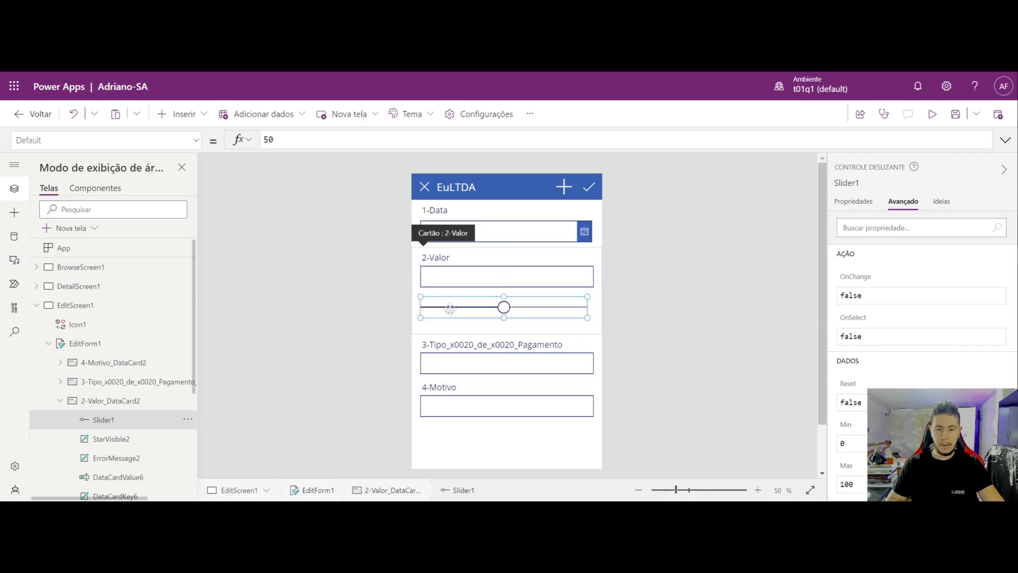
Widen the slider to match the 2-Valor text input's width and delete that text input from the card.
{"action": "left_click_drag", "start_coordinate": [588, 298], "coordinate": [594, 297]}
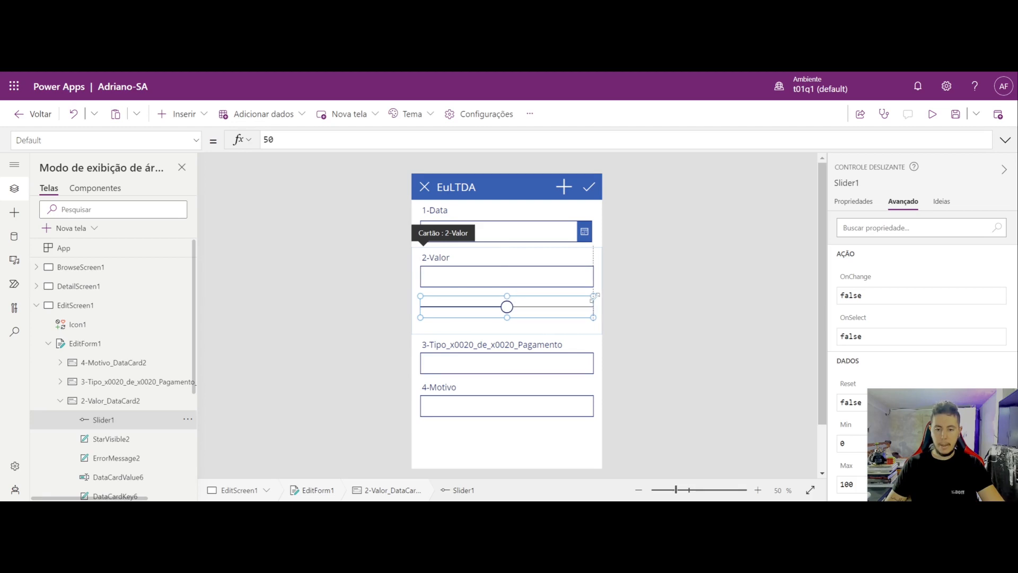
{"action": "left_click", "coordinate": [474, 275]}
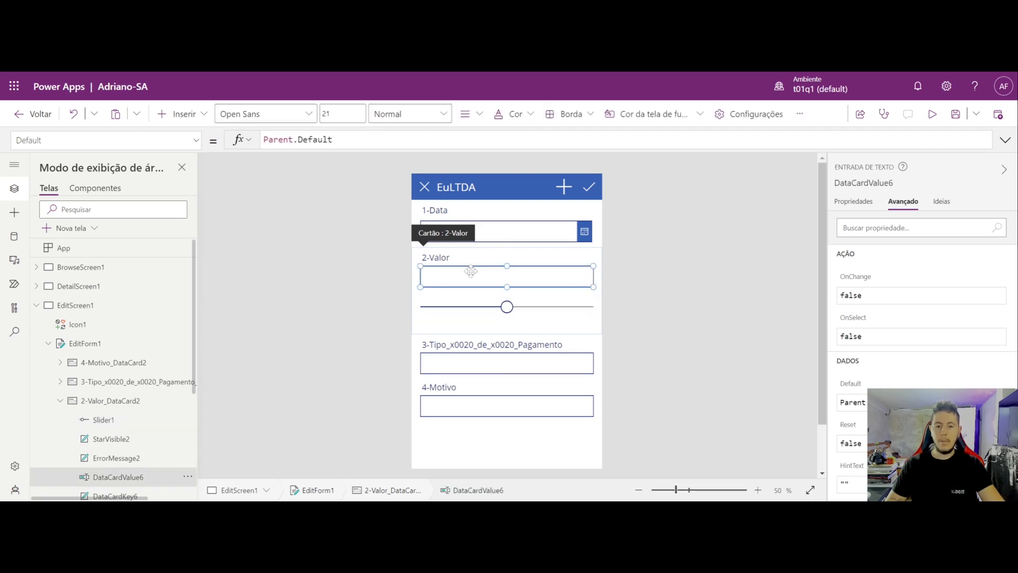
{"action": "key", "text": "Delete"}
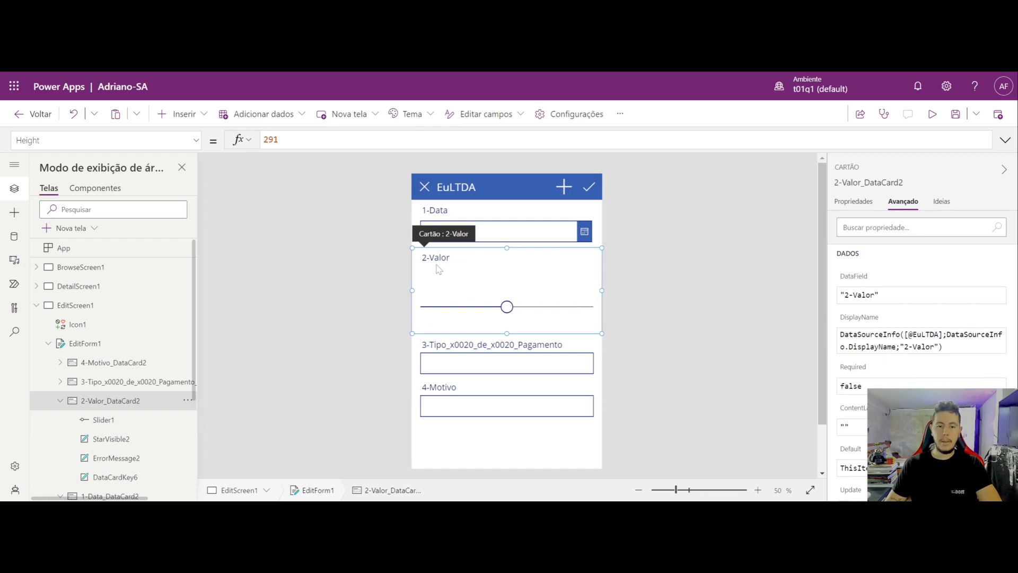
Move the slider up into the space under the 2-Valor label and shrink the card to a height of about 167.
{"action": "left_click", "coordinate": [470, 302]}
{"action": "left_click", "coordinate": [434, 269]}
{"action": "left_click", "coordinate": [452, 307]}
{"action": "left_click_drag", "start_coordinate": [459, 307], "coordinate": [459, 284]}
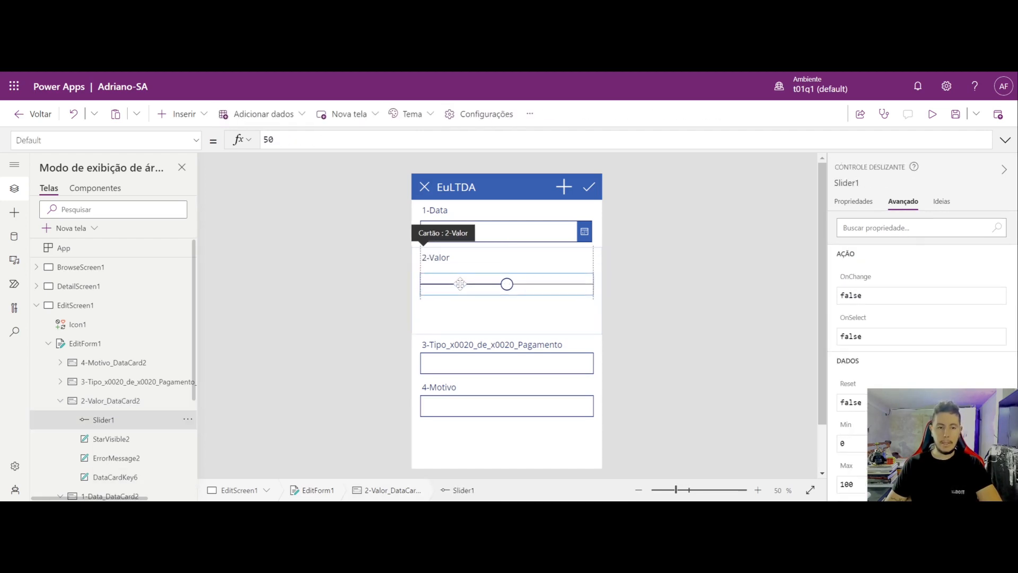
{"action": "left_click", "coordinate": [465, 327]}
{"action": "left_click_drag", "start_coordinate": [508, 334], "coordinate": [507, 297]}
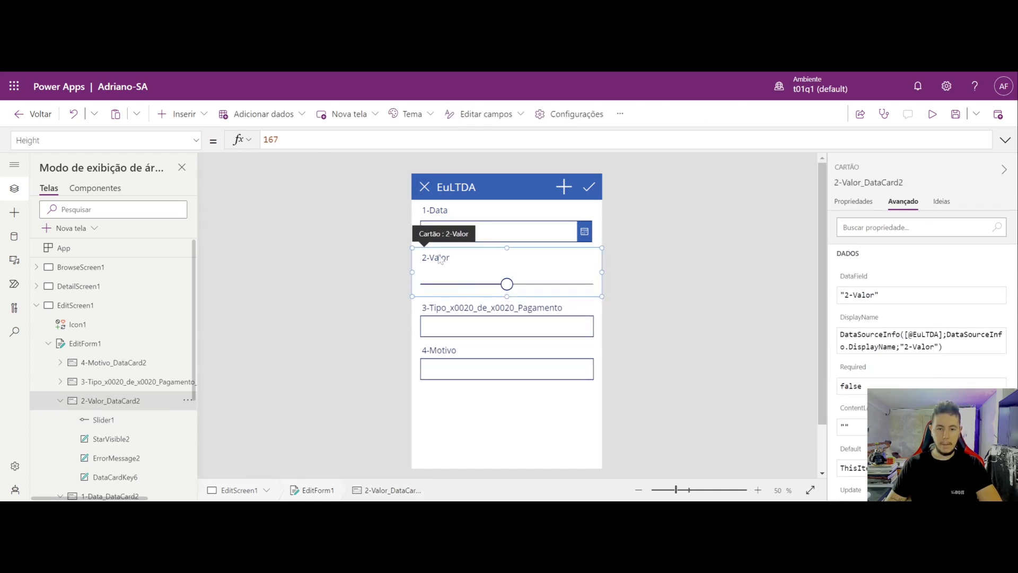
Place the slider directly beneath the 2-Valor label and tighten the card to a height of about 139.
{"action": "left_click", "coordinate": [433, 259]}
{"action": "left_click", "coordinate": [421, 276]}
{"action": "left_click", "coordinate": [492, 280]}
{"action": "left_click_drag", "start_coordinate": [484, 282], "coordinate": [507, 287]}
{"action": "left_click", "coordinate": [497, 294]}
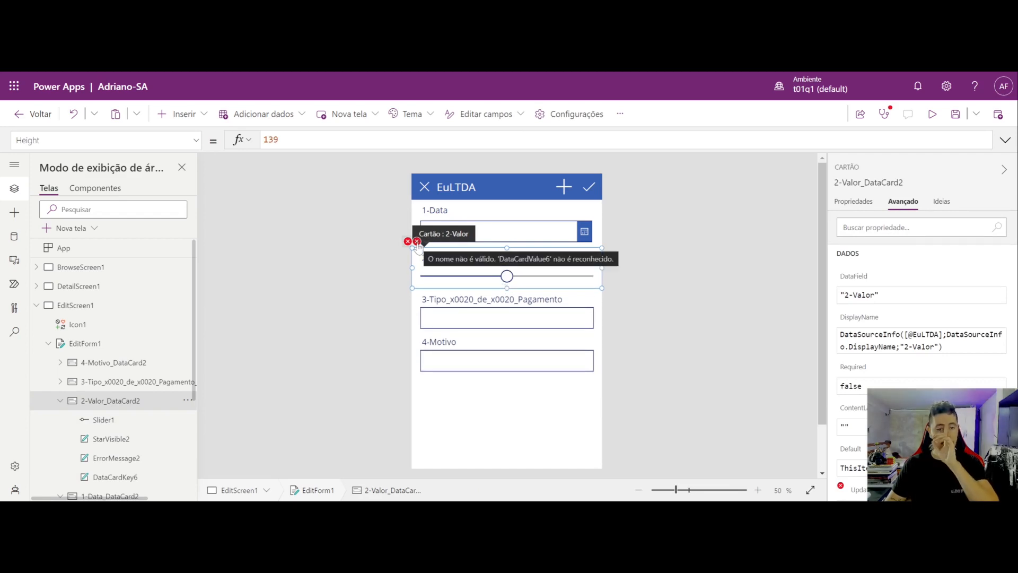
Replace the invalid Update formula of the 2-Valor card with Slider1.Value.
{"action": "left_click", "coordinate": [470, 274]}
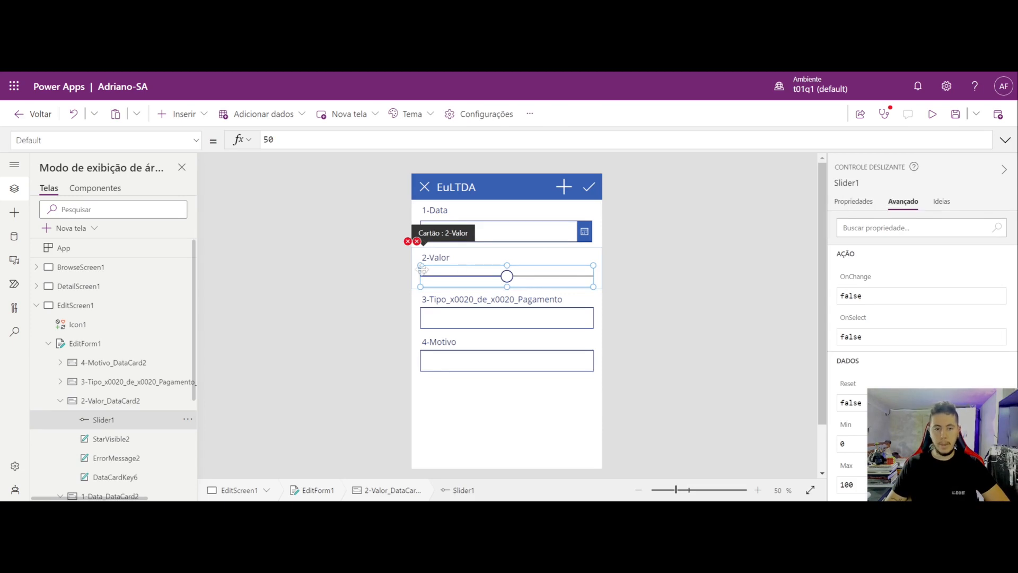
{"action": "left_click", "coordinate": [417, 242]}
{"action": "left_click", "coordinate": [440, 258]}
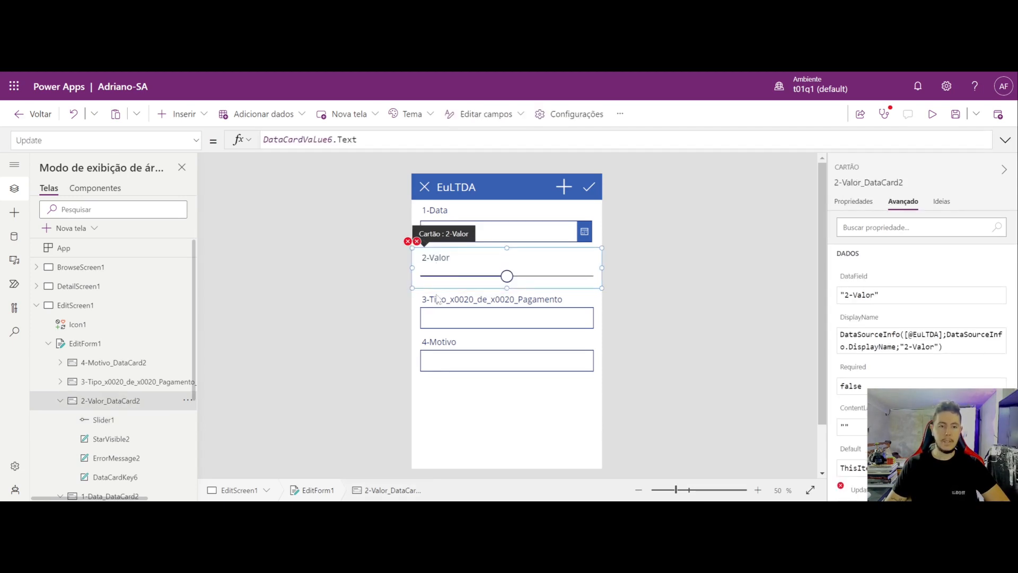
{"action": "left_click_drag", "start_coordinate": [364, 142], "coordinate": [209, 143]}
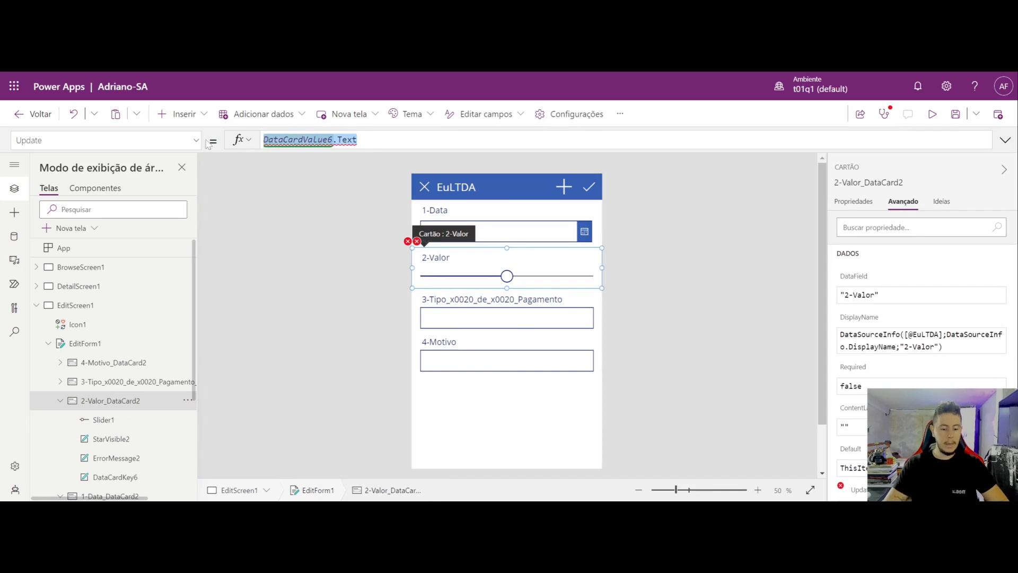
{"action": "type", "text": "sl"}
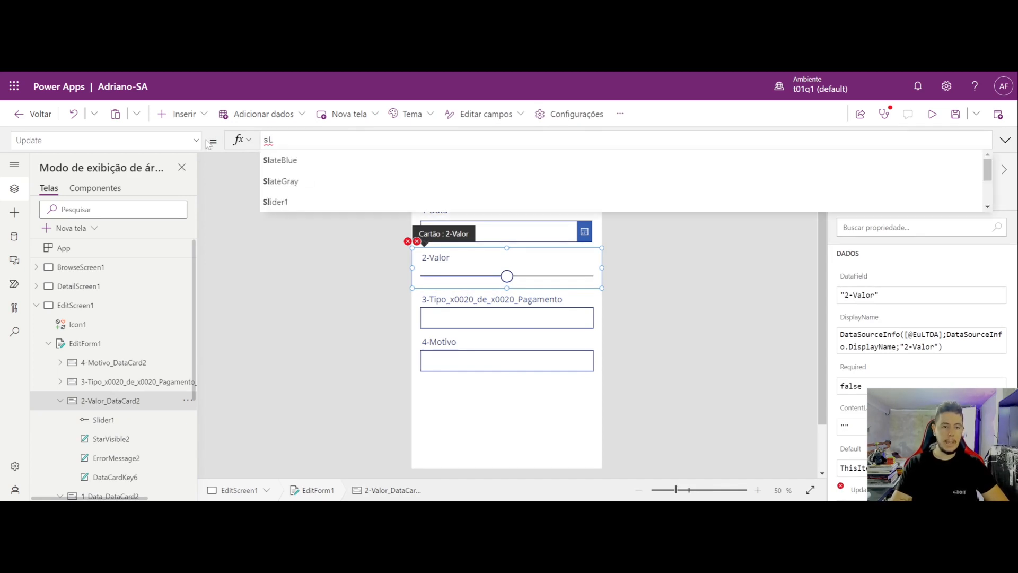
{"action": "left_click", "coordinate": [295, 203]}
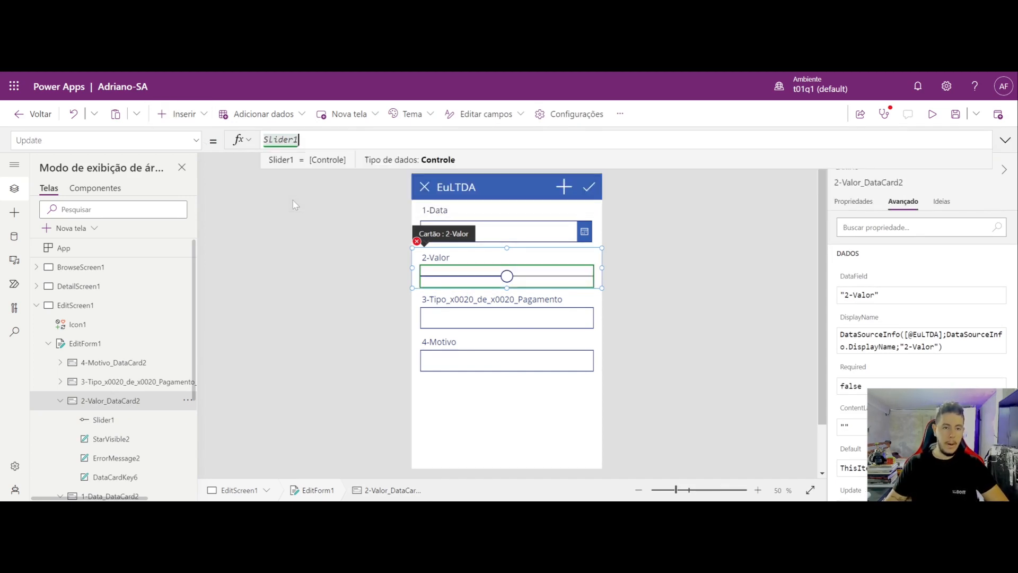
{"action": "type", "text": "."}
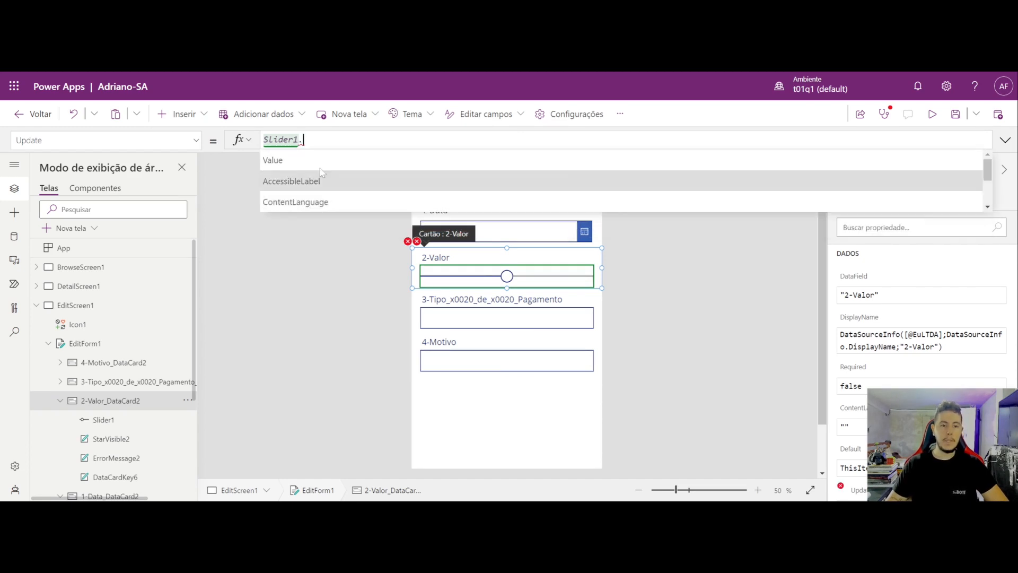
{"action": "left_click", "coordinate": [280, 167]}
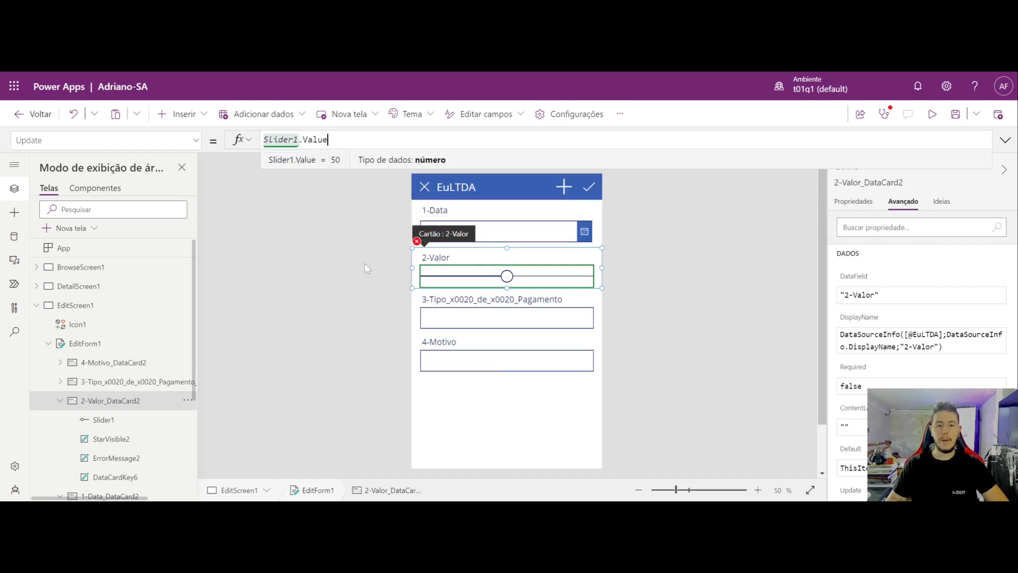
Clear the invalid Y formula of ErrorMessage2 in the 2-Valor card.
{"action": "left_click", "coordinate": [417, 242]}
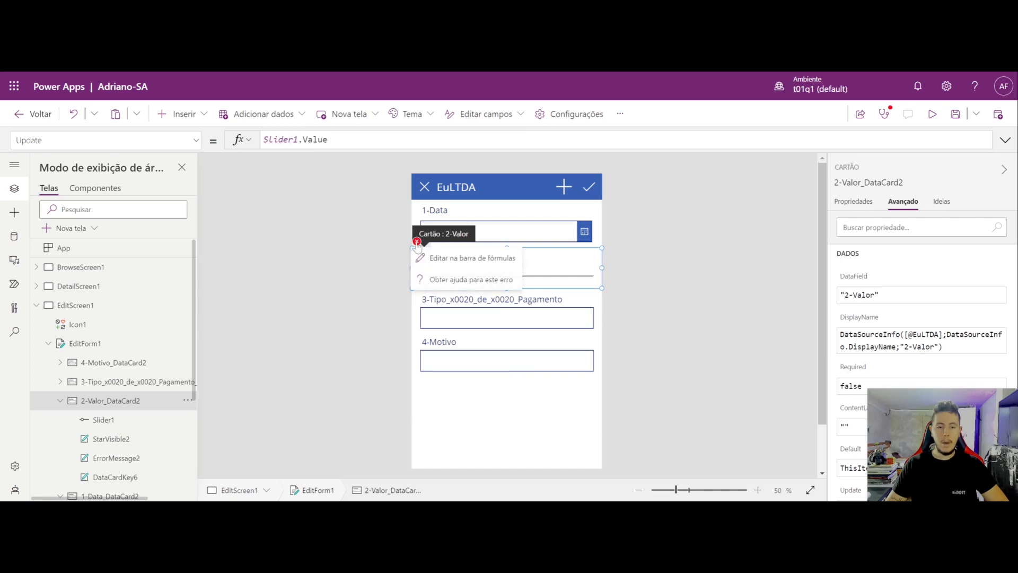
{"action": "left_click", "coordinate": [437, 267]}
{"action": "key", "text": "BackSpace"}
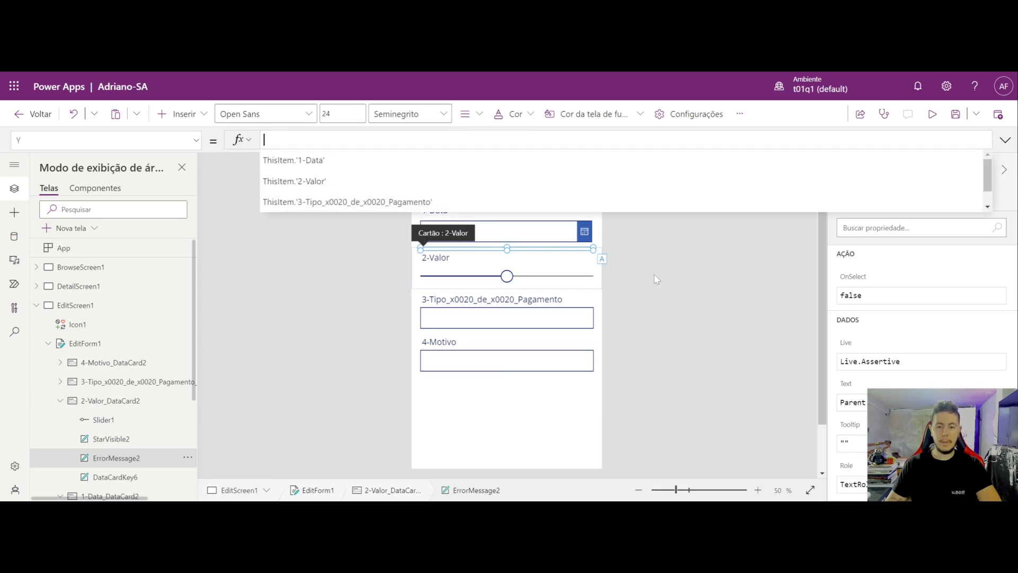
{"action": "left_click", "coordinate": [654, 274]}
Test the 2-Valor slider in the app preview by moving it to 32, then return to the editor and select the card.
{"action": "left_click", "coordinate": [932, 114]}
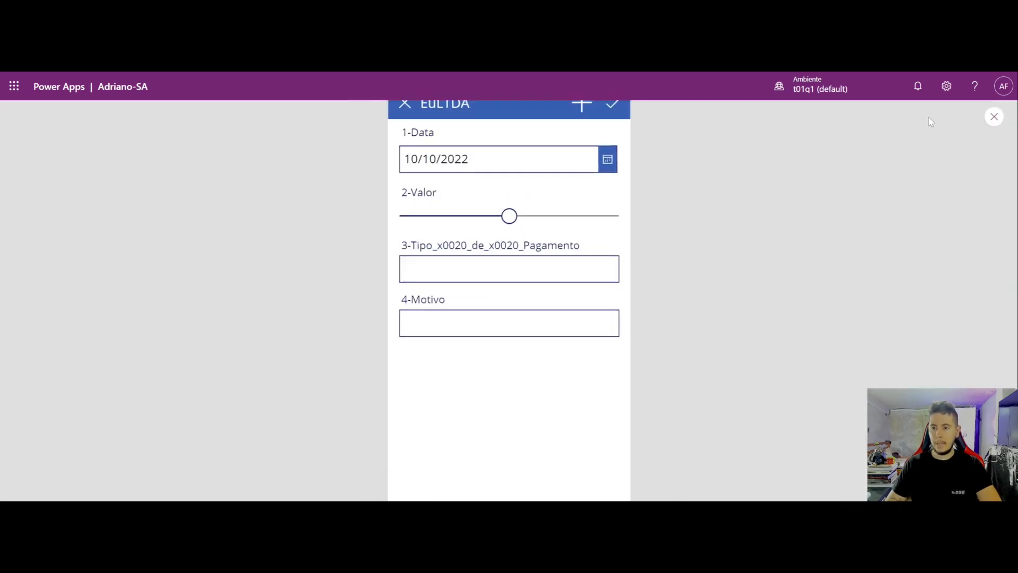
{"action": "left_click_drag", "start_coordinate": [499, 232], "coordinate": [473, 226]}
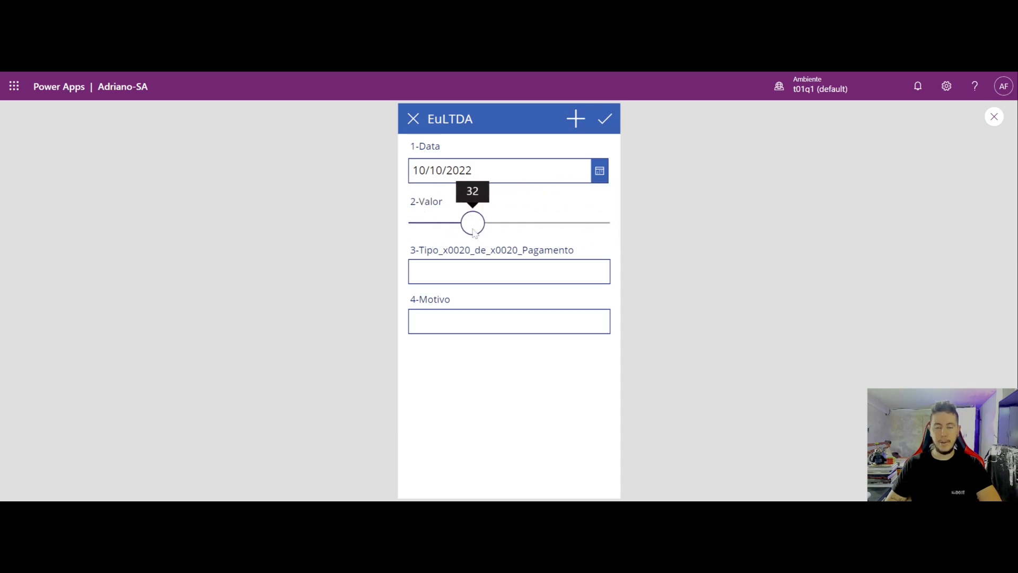
{"action": "left_click", "coordinate": [994, 117]}
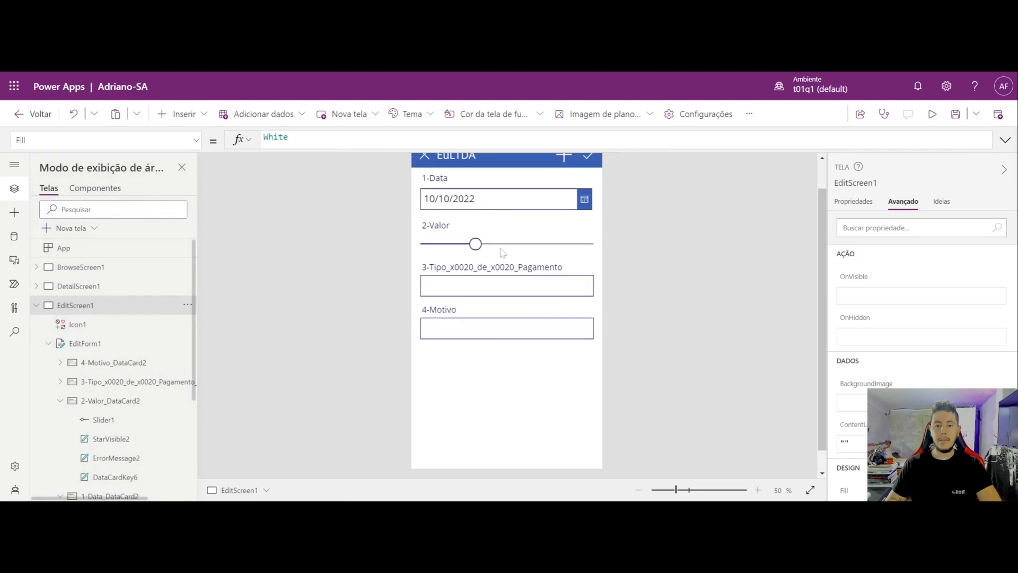
{"action": "left_click", "coordinate": [502, 244]}
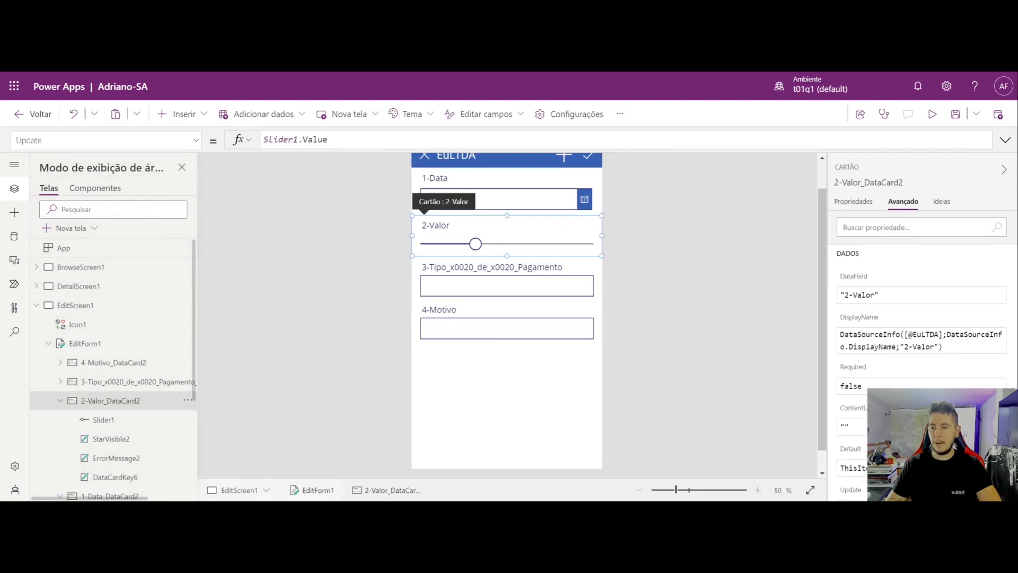
Examine the edit form's list of fields from the 2-Valor card's field settings and close it.
{"action": "left_click", "coordinate": [858, 202]}
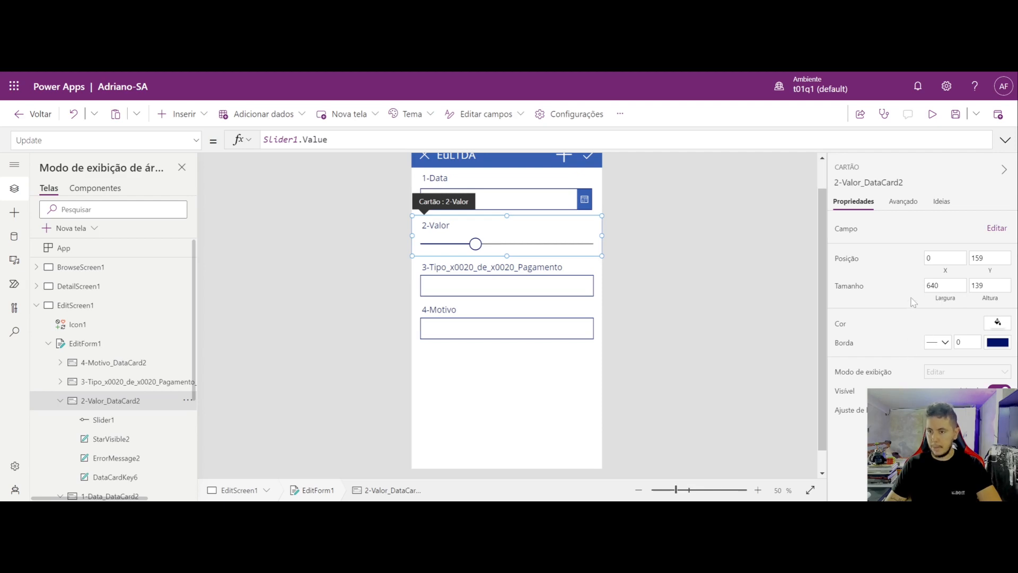
{"action": "left_click", "coordinate": [996, 229]}
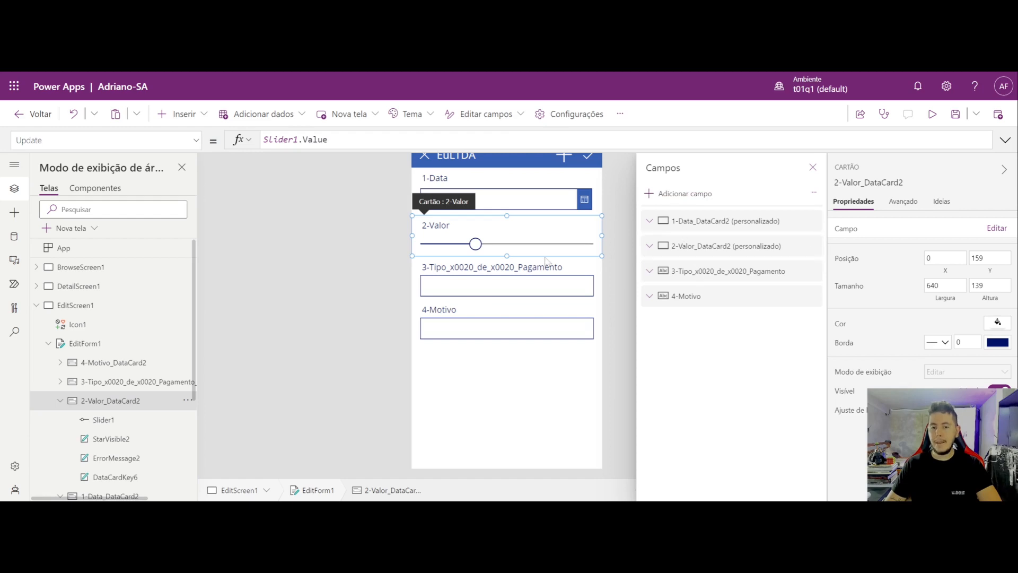
{"action": "left_click_drag", "start_coordinate": [673, 226], "coordinate": [727, 219]}
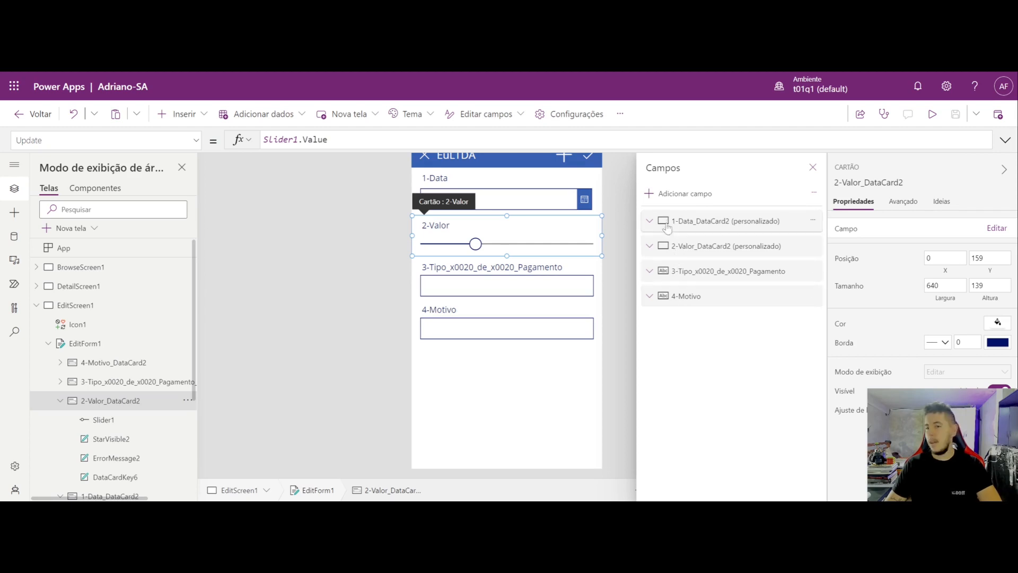
{"action": "mouse_move", "coordinate": [696, 223]}
{"action": "left_mouse_down"}
{"action": "mouse_move", "coordinate": [701, 254]}
{"action": "mouse_move", "coordinate": [701, 208]}
{"action": "left_mouse_up"}
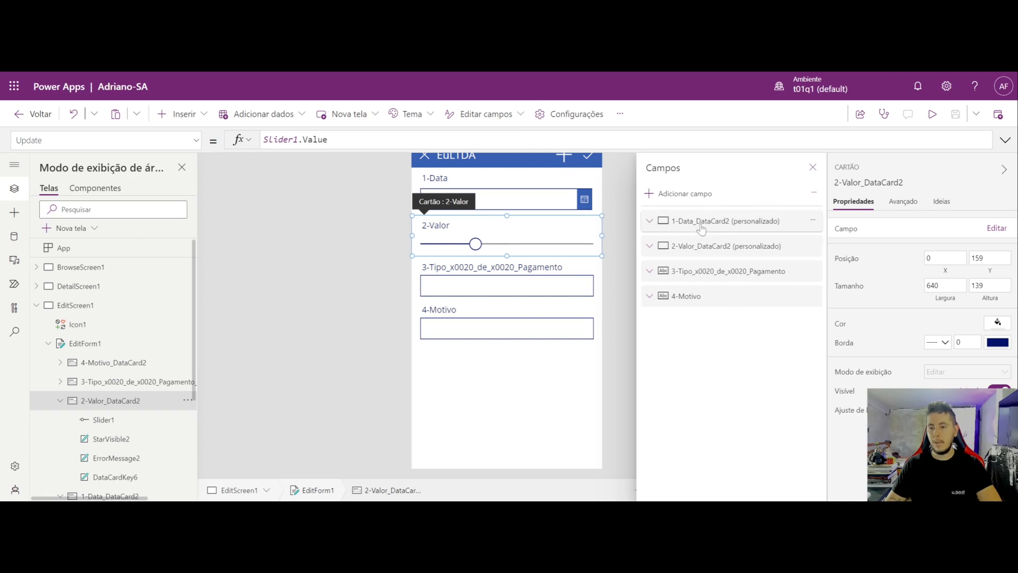
{"action": "left_click", "coordinate": [812, 168]}
Set the maximum value of the slider in the 2-Valor card to 50000.
{"action": "left_click", "coordinate": [549, 227]}
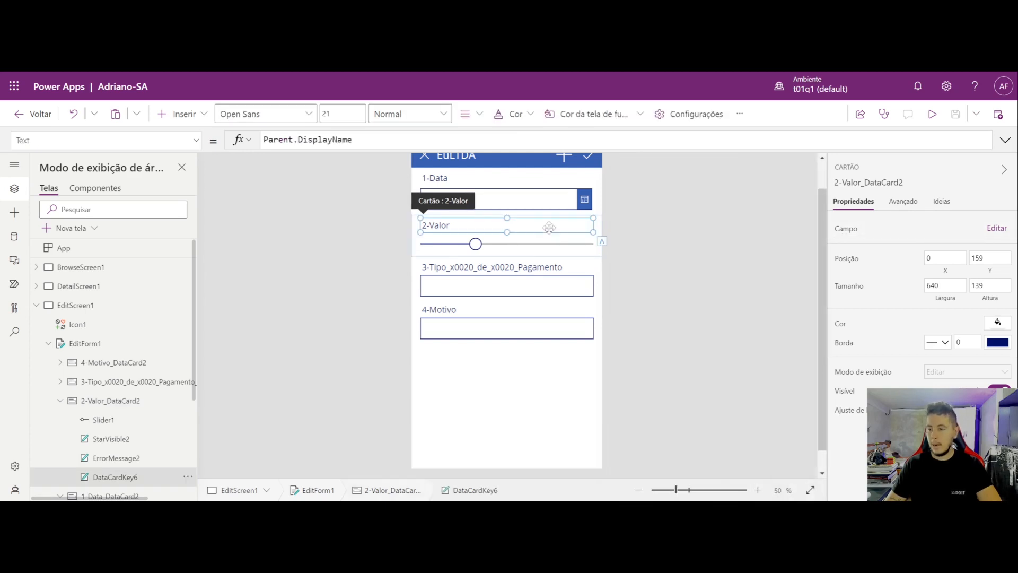
{"action": "left_click", "coordinate": [537, 239]}
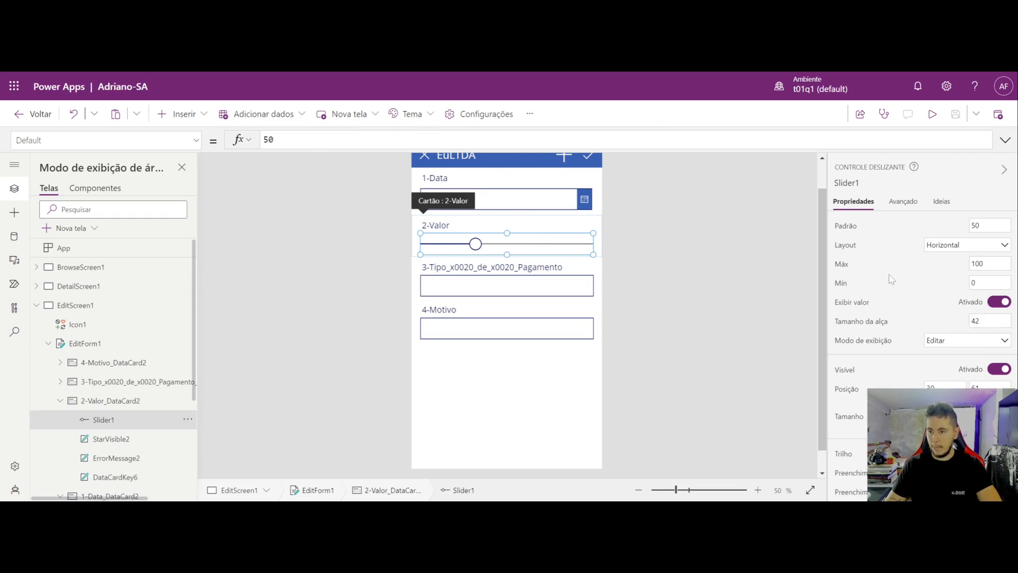
{"action": "left_click_drag", "start_coordinate": [990, 264], "coordinate": [877, 261]}
{"action": "type", "text": "50000"}
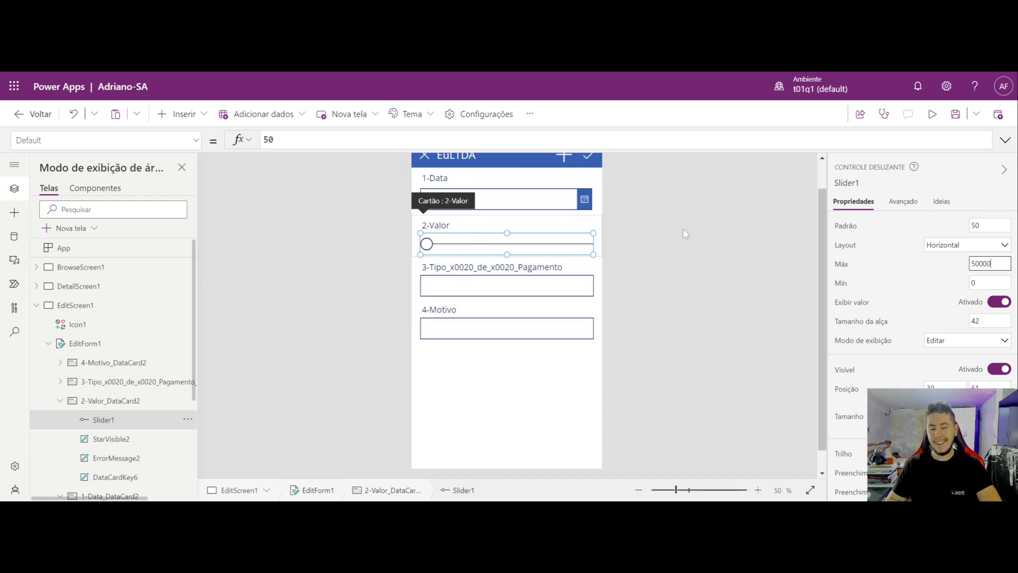
Preview the app, test moving the 2-Valor slider along its range, and return to the editor.
{"action": "left_click", "coordinate": [932, 114]}
{"action": "left_click_drag", "start_coordinate": [416, 223], "coordinate": [610, 207]}
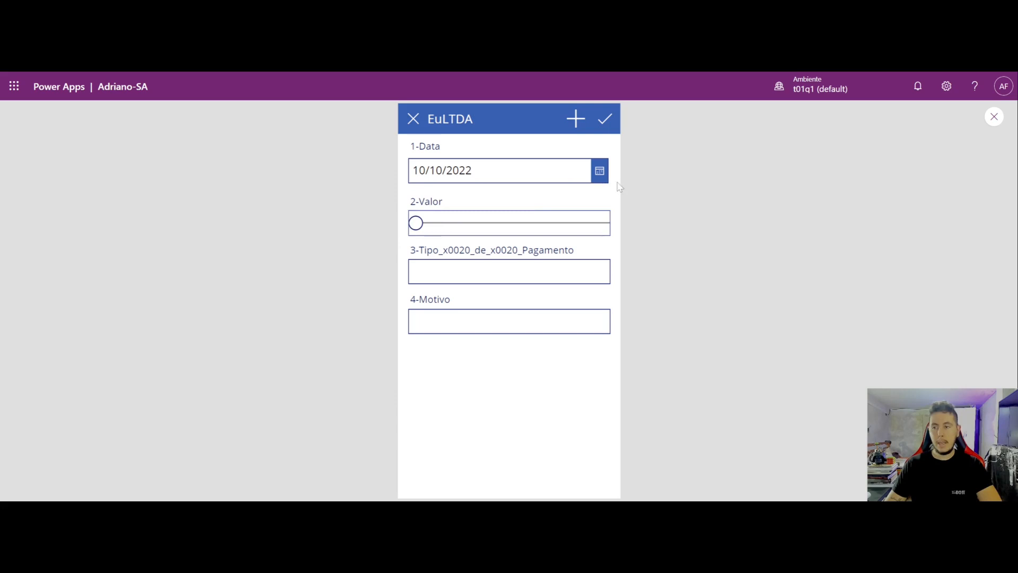
{"action": "left_click", "coordinate": [994, 116]}
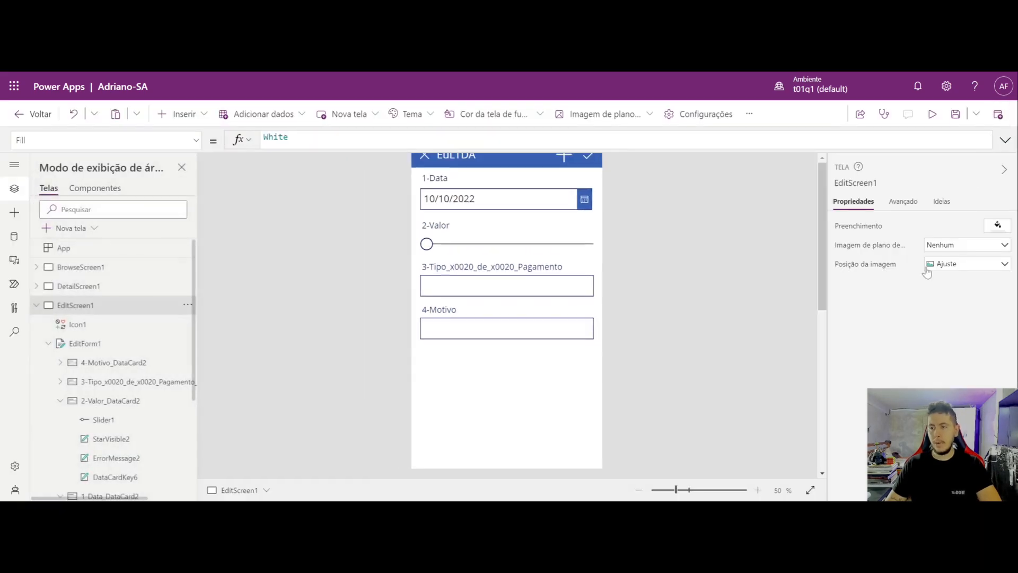
Set the maximum value of the slider in the 2-Valor card to 2000.
{"action": "left_click", "coordinate": [495, 242]}
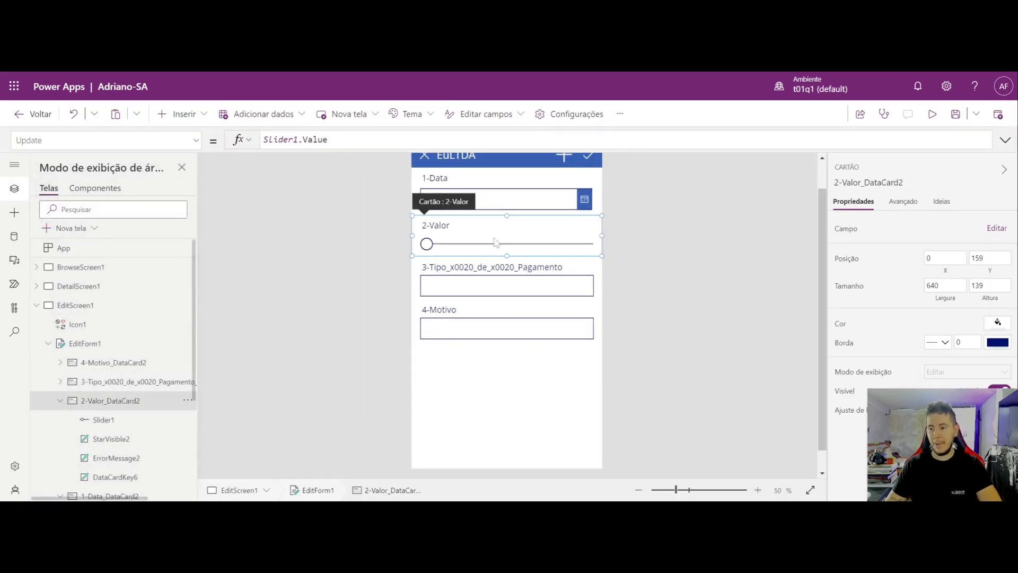
{"action": "left_click", "coordinate": [496, 243]}
{"action": "left_click", "coordinate": [990, 264]}
{"action": "type", "text": "20"}
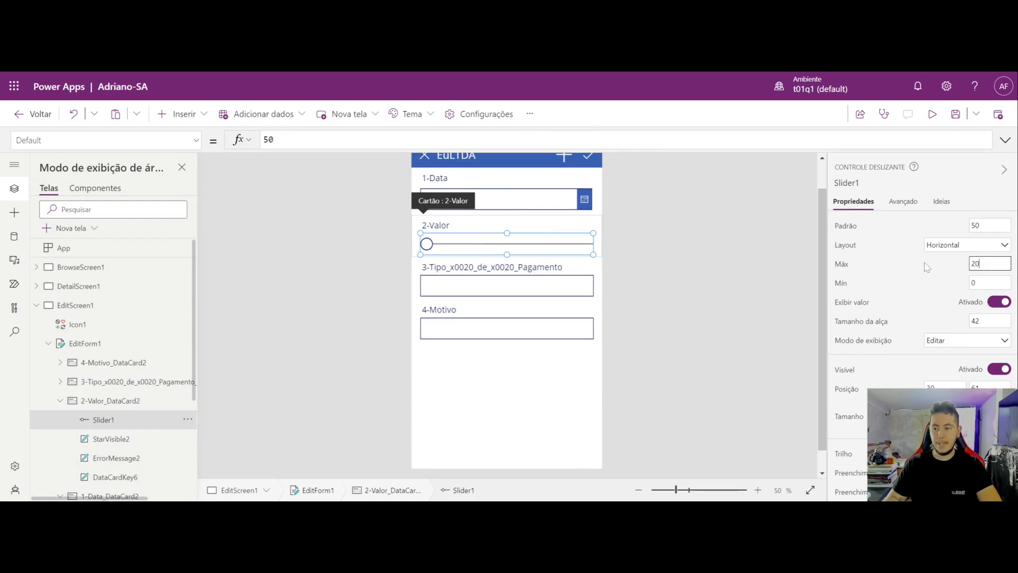
{"action": "type", "text": "00"}
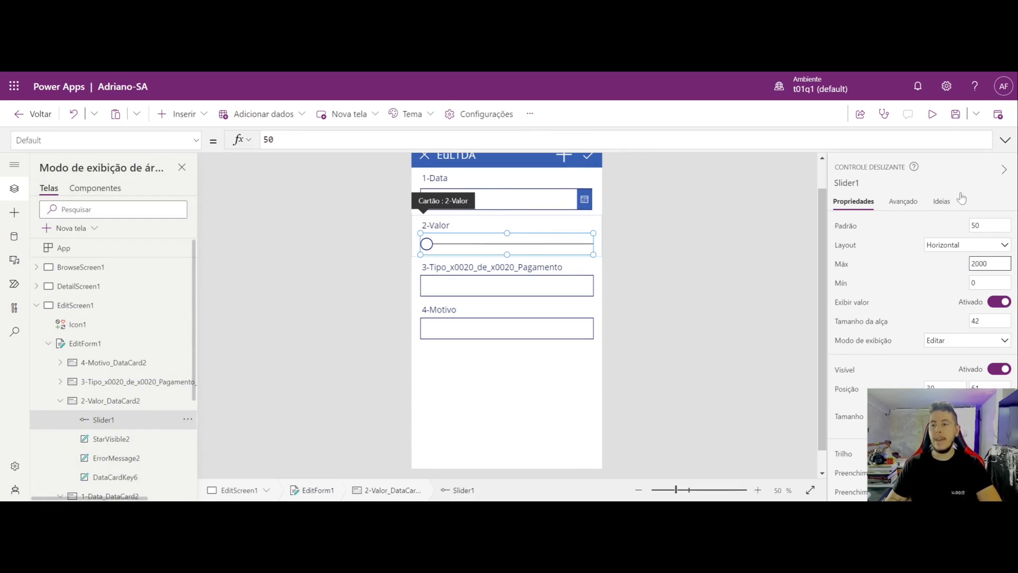
Preview the app again to check the 2-Valor slider with its new maximum, and close the preview.
{"action": "left_click", "coordinate": [933, 114]}
{"action": "mouse_move", "coordinate": [417, 223]}
{"action": "left_mouse_down"}
{"action": "mouse_move", "coordinate": [598, 223]}
{"action": "mouse_move", "coordinate": [417, 223]}
{"action": "left_mouse_up"}
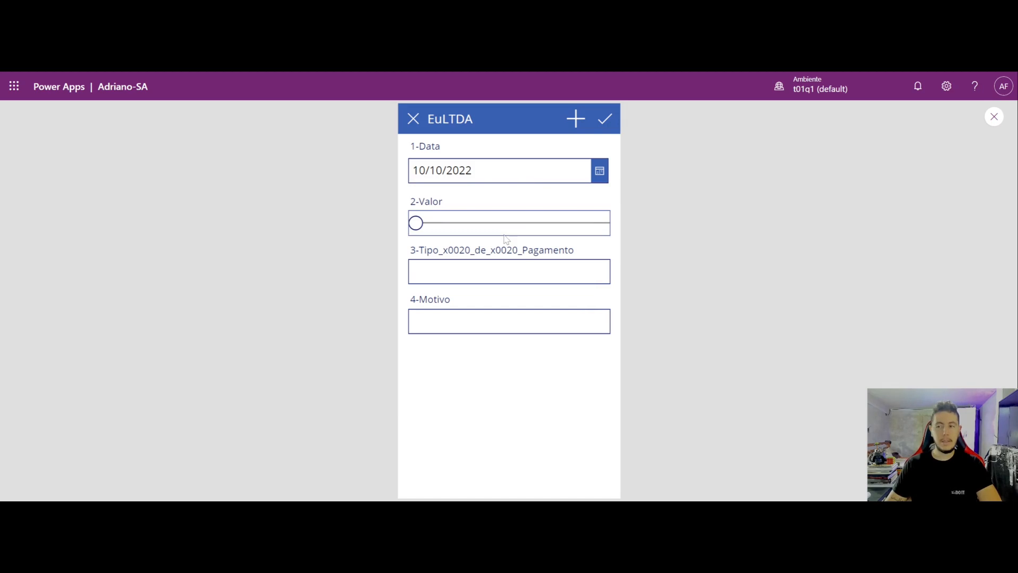
{"action": "left_click", "coordinate": [994, 116]}
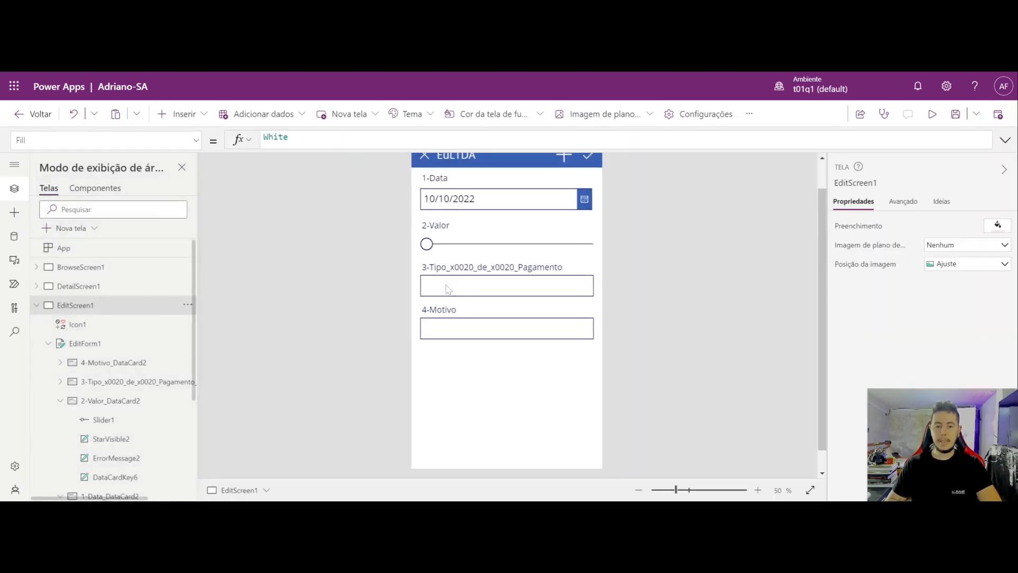
Unlock the 3-Tipo_x0020_de_x0020_Pagamento card so that its properties can be changed.
{"action": "left_click", "coordinate": [454, 273]}
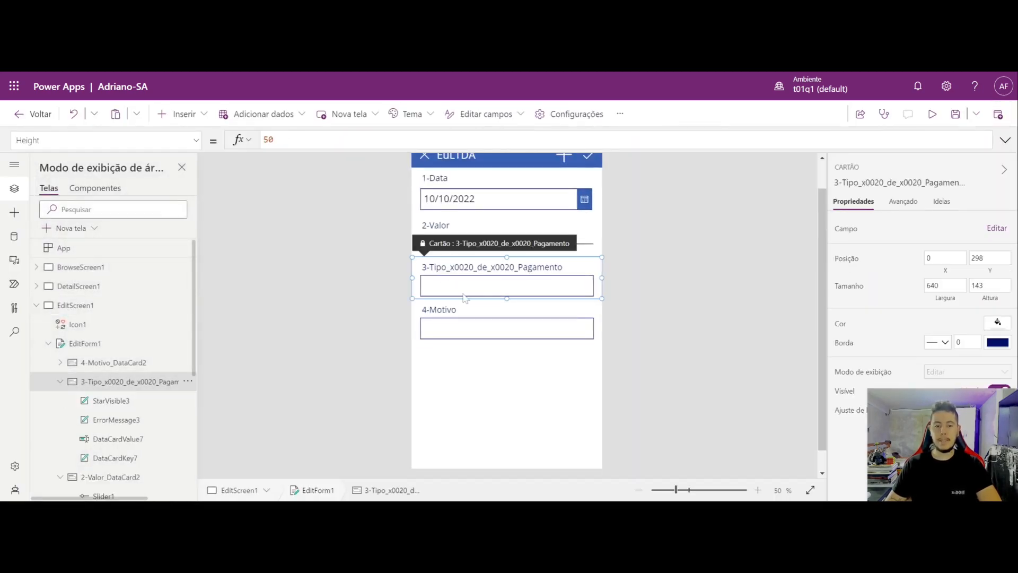
{"action": "left_click", "coordinate": [464, 267]}
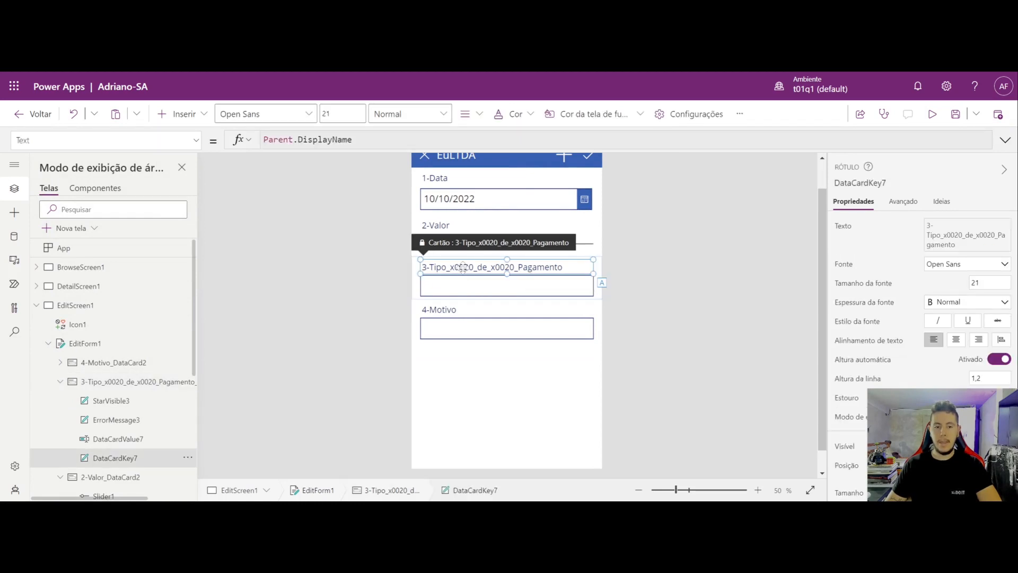
{"action": "double_click", "coordinate": [464, 268]}
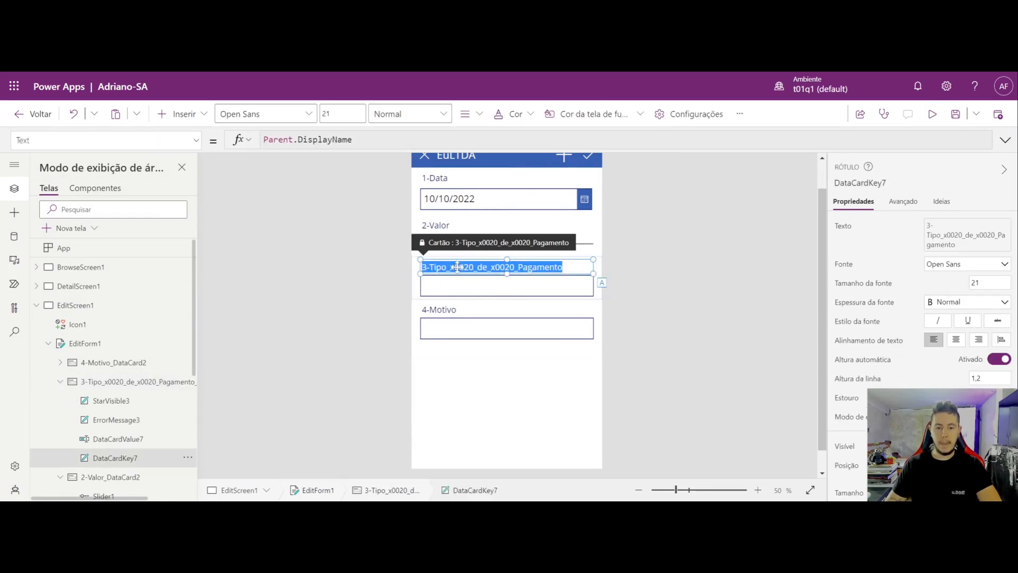
{"action": "left_click", "coordinate": [949, 246]}
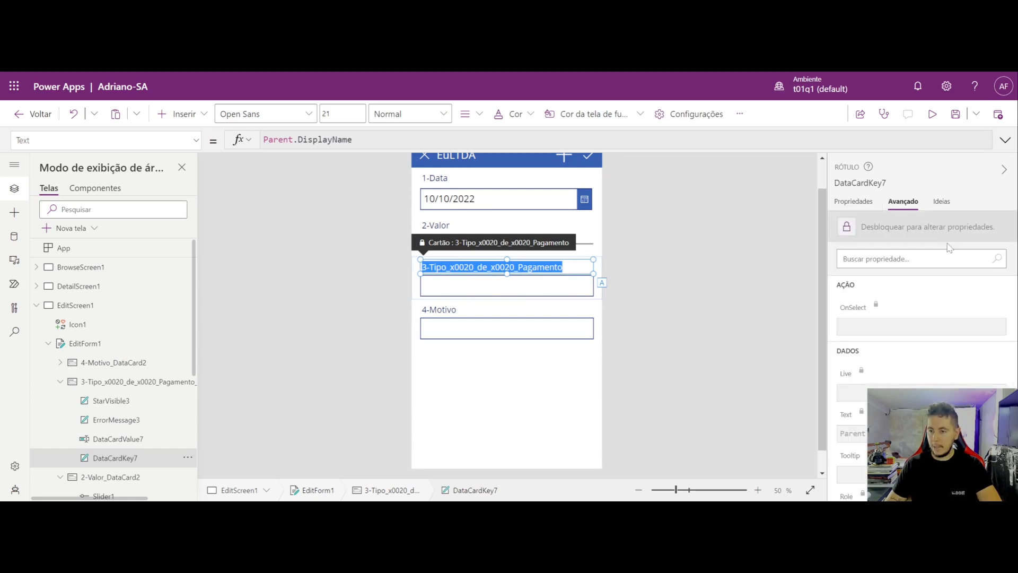
{"action": "left_click", "coordinate": [891, 229]}
{"action": "left_click", "coordinate": [847, 202]}
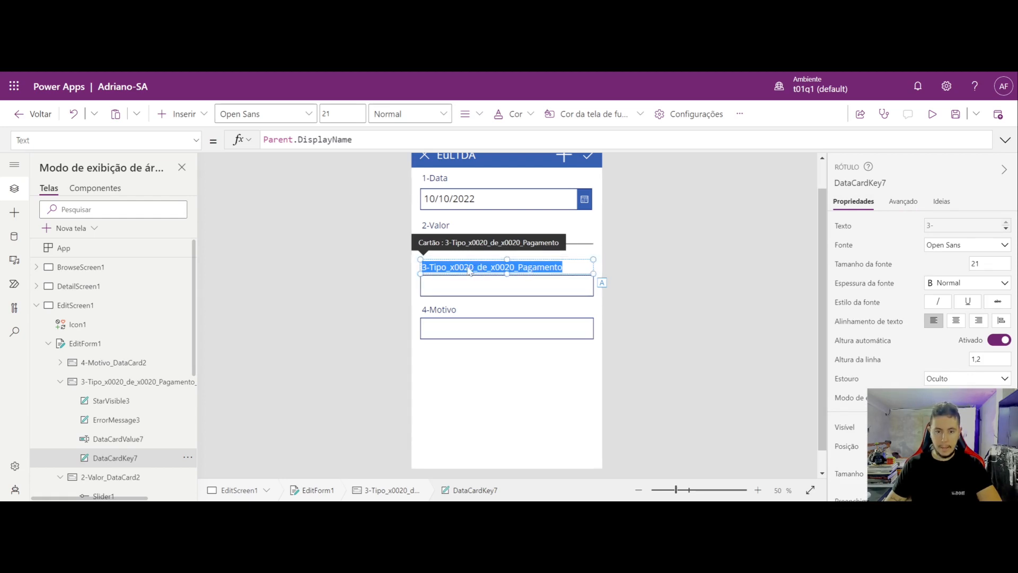
Extend the 3-Tipo_x0020_de_x0020_Pagamento card downward to a height of about 185.
{"action": "left_click", "coordinate": [415, 282]}
{"action": "left_click", "coordinate": [415, 284]}
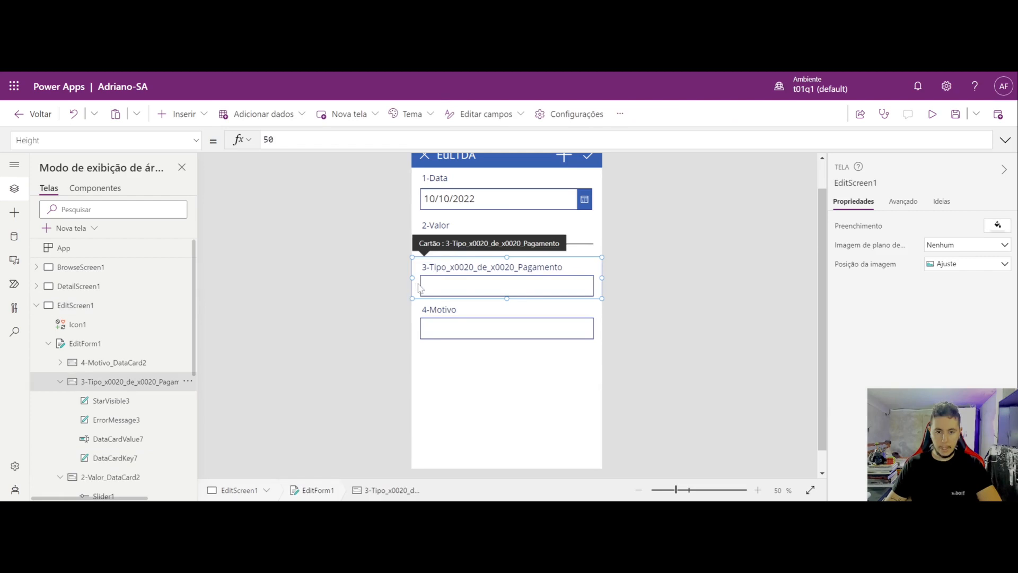
{"action": "left_click_drag", "start_coordinate": [414, 300], "coordinate": [415, 311]}
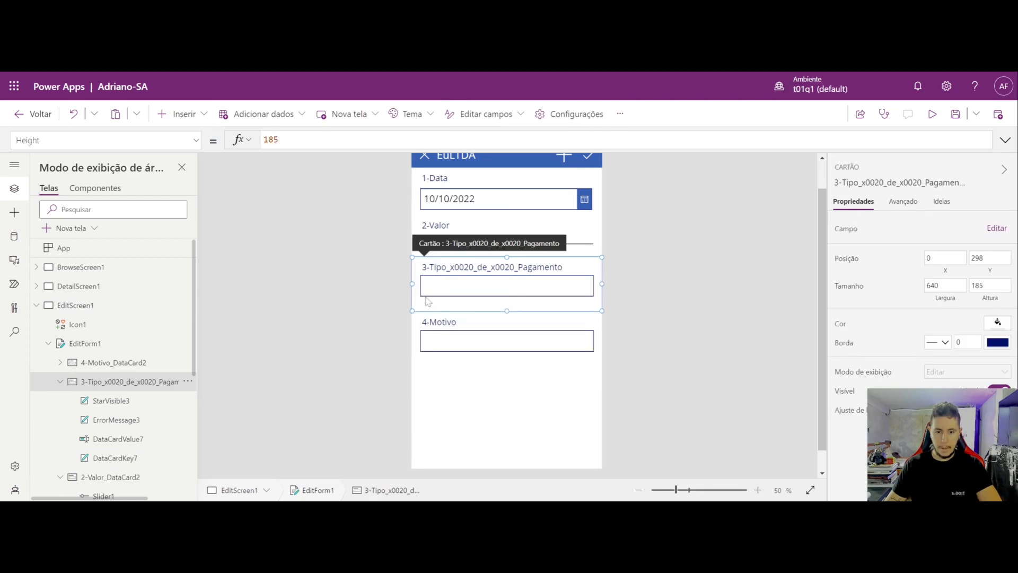
Change the title label of the 3-Tipo_x0020_de_x0020_Pagamento card to "3- Tipo de Pagamento".
{"action": "left_click", "coordinate": [472, 285]}
{"action": "left_click", "coordinate": [460, 267]}
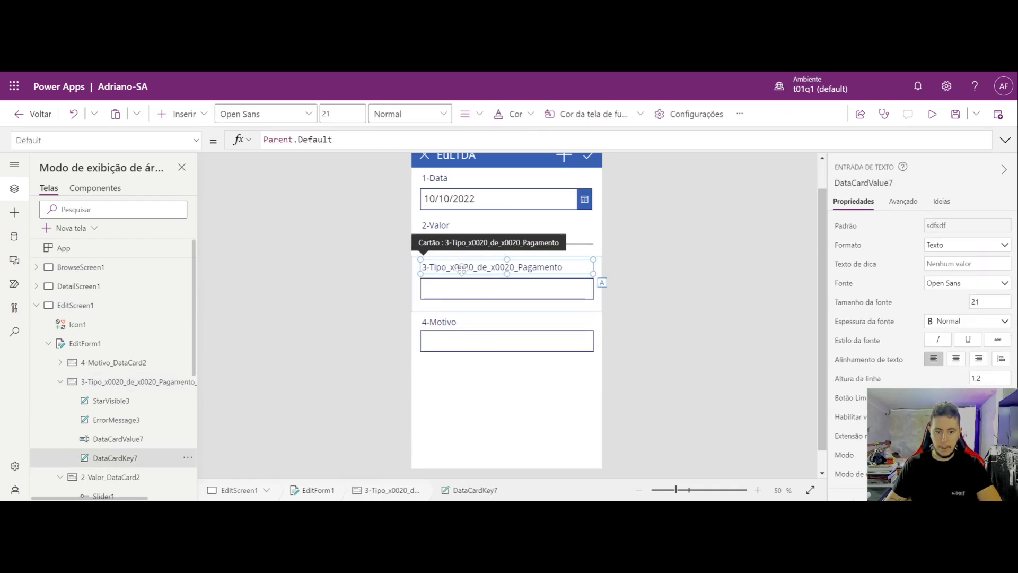
{"action": "double_click", "coordinate": [460, 267]}
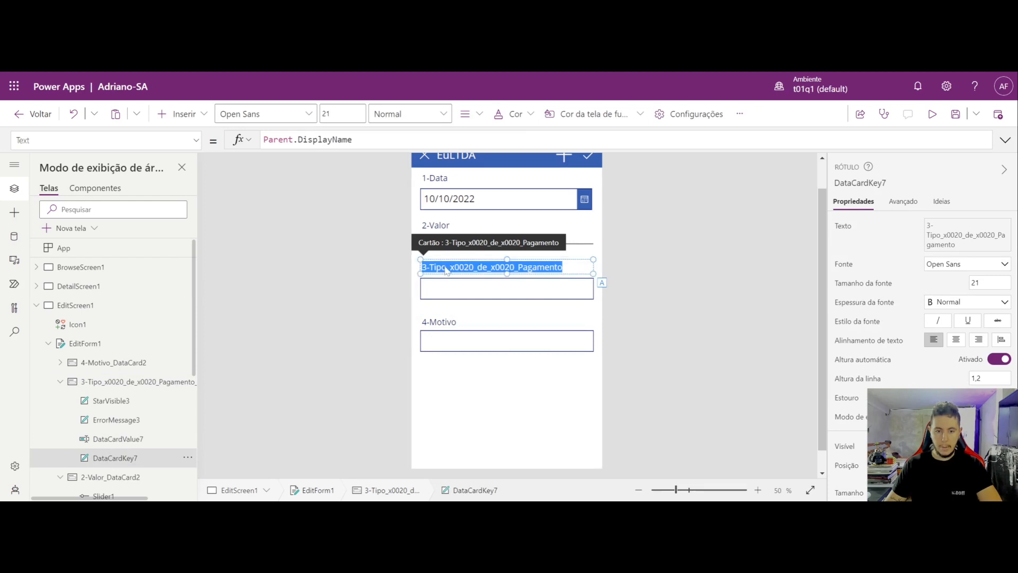
{"action": "left_click", "coordinate": [970, 237]}
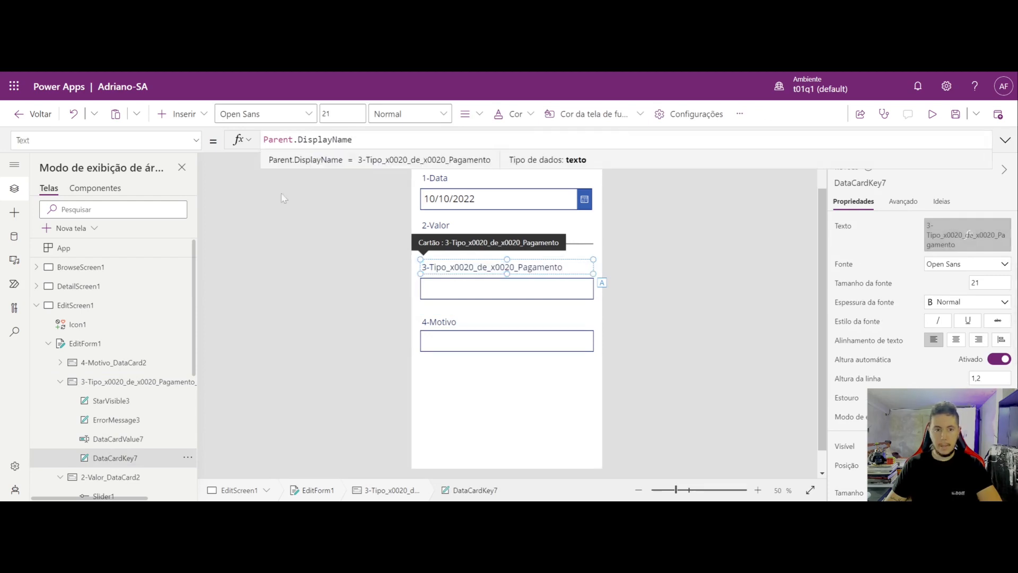
{"action": "double_click", "coordinate": [519, 268]}
{"action": "key", "text": "BackSpace"}
{"action": "type", "text": "3"}
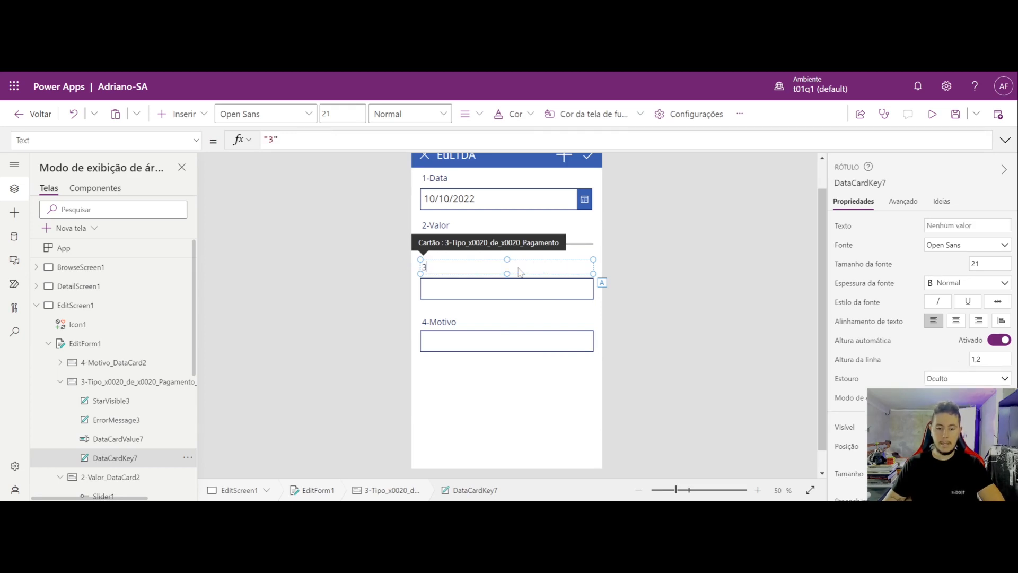
{"action": "type", "text": "-"}
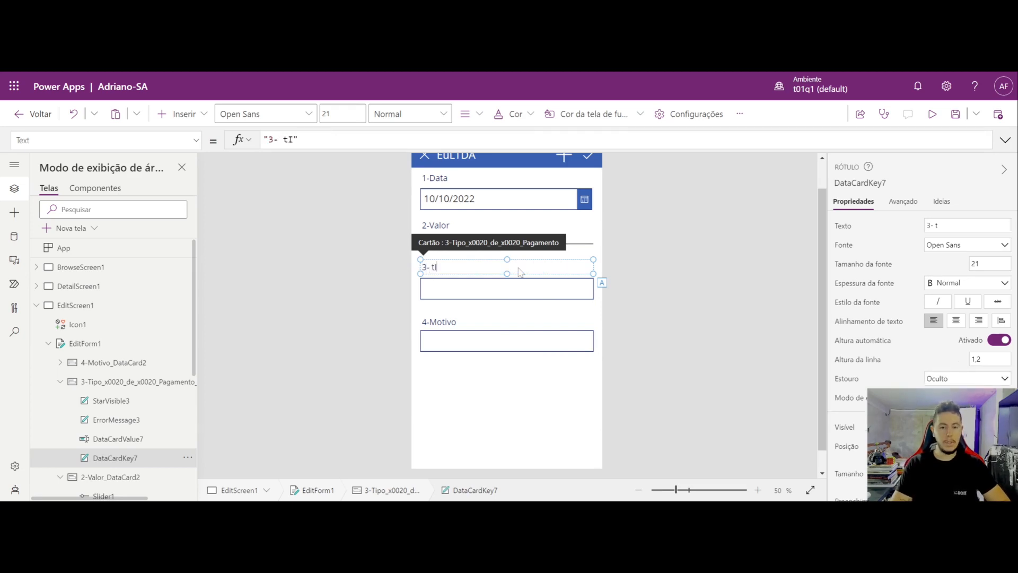
{"action": "type", "text": " Tipo de Pagam"}
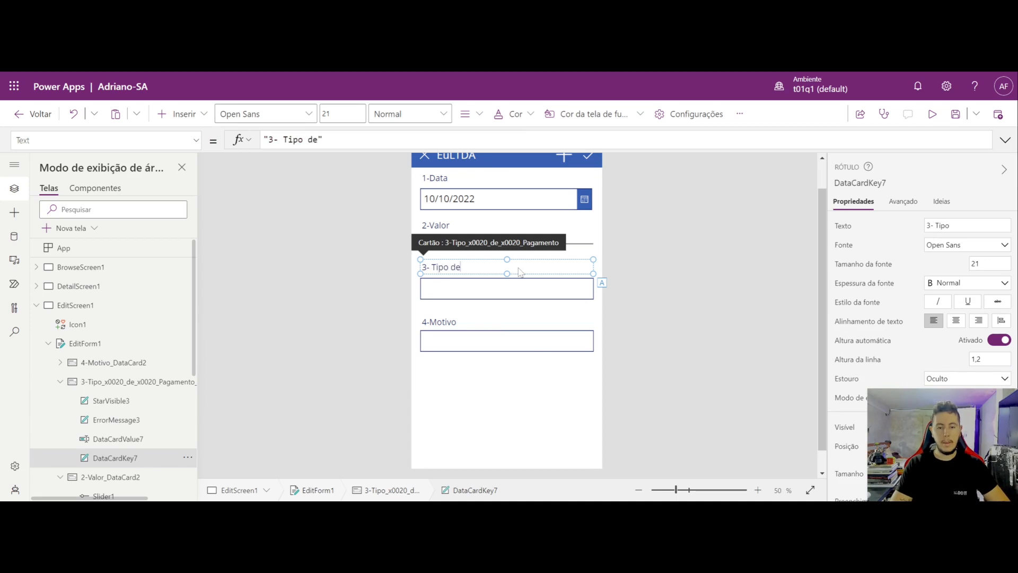
{"action": "type", "text": "ento"}
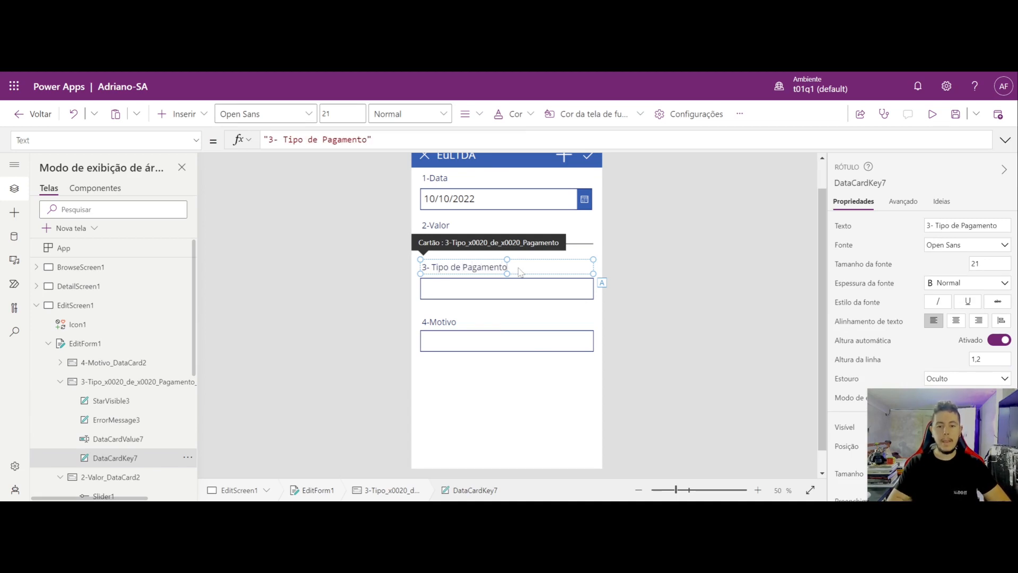
{"action": "left_click", "coordinate": [705, 289]}
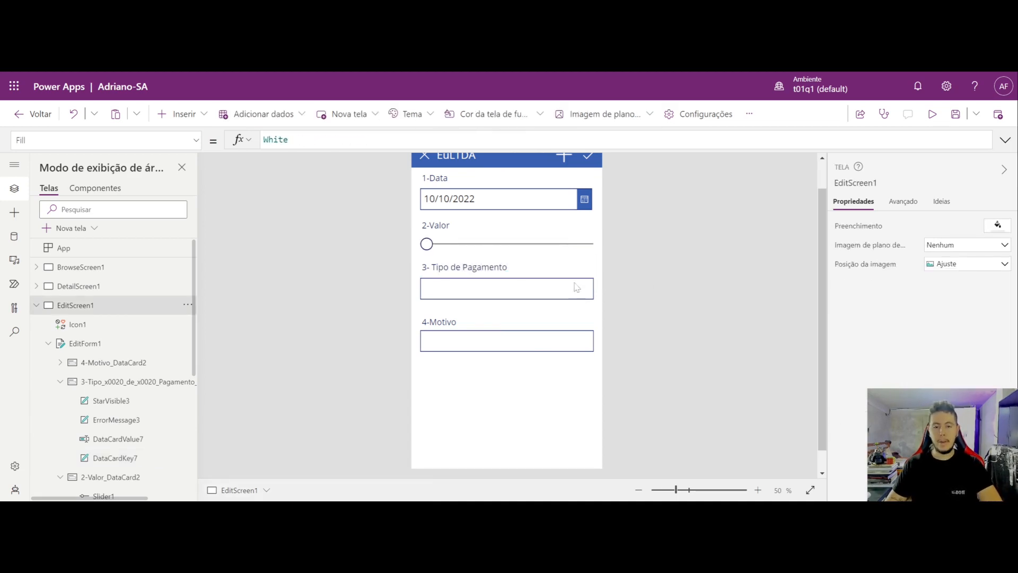
Extend the 3- Tipo de Pagamento card downward to a height of about 291.
{"action": "left_click", "coordinate": [537, 289]}
{"action": "left_click", "coordinate": [517, 285]}
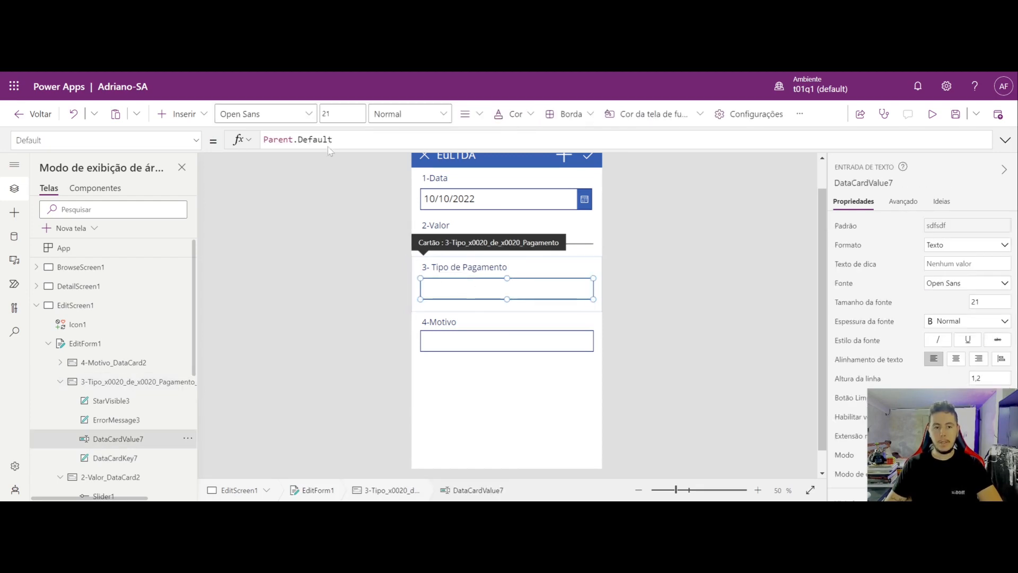
{"action": "left_click", "coordinate": [419, 307]}
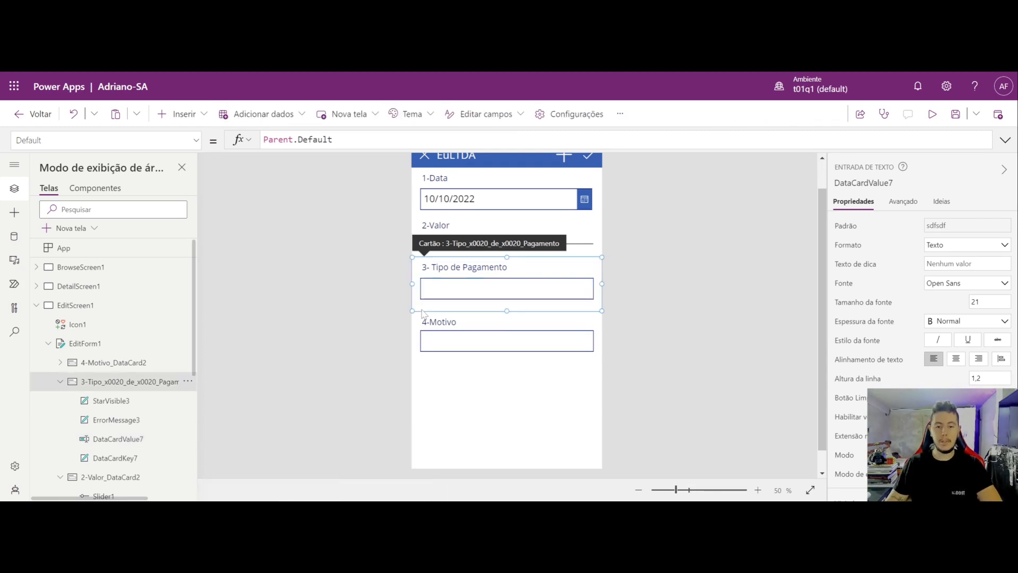
{"action": "left_click_drag", "start_coordinate": [407, 313], "coordinate": [407, 346]}
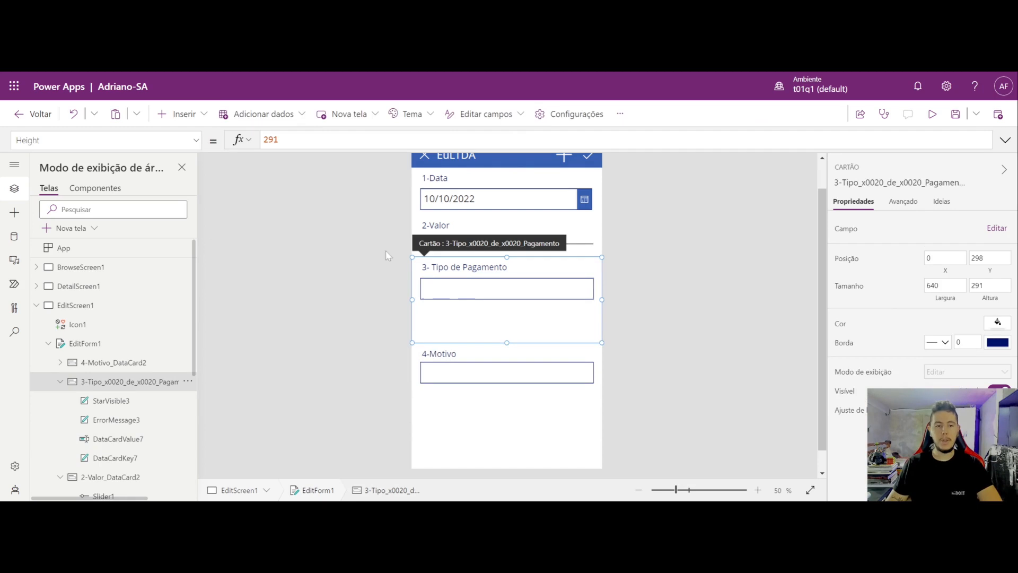
Insert a Suspenso dropdown into the 3- Tipo de Pagamento card, place it below the text field and widen it to about 580.
{"action": "left_click", "coordinate": [194, 116]}
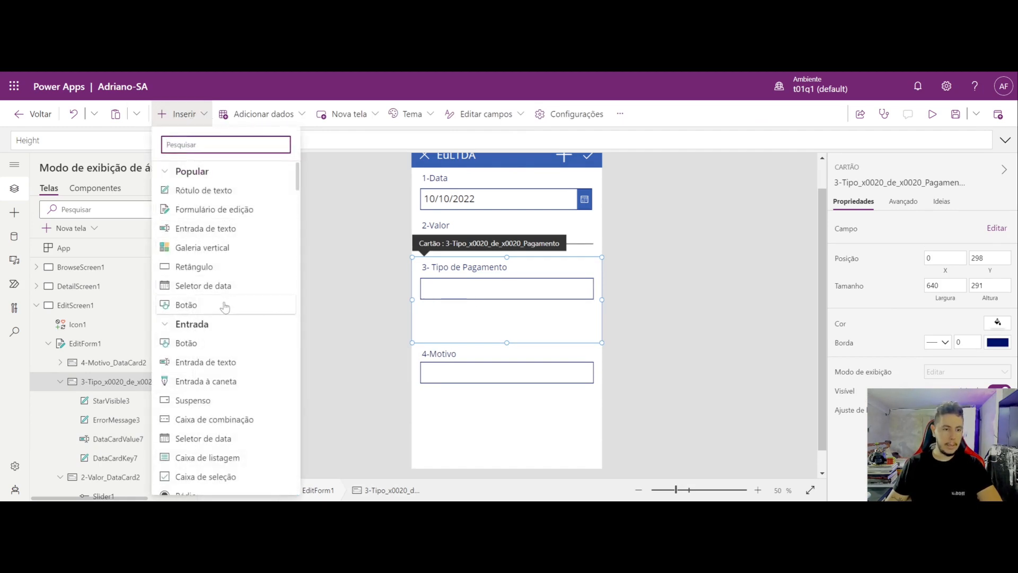
{"action": "scroll", "coordinate": [257, 239], "scroll_direction": "down", "scroll_amount": 1}
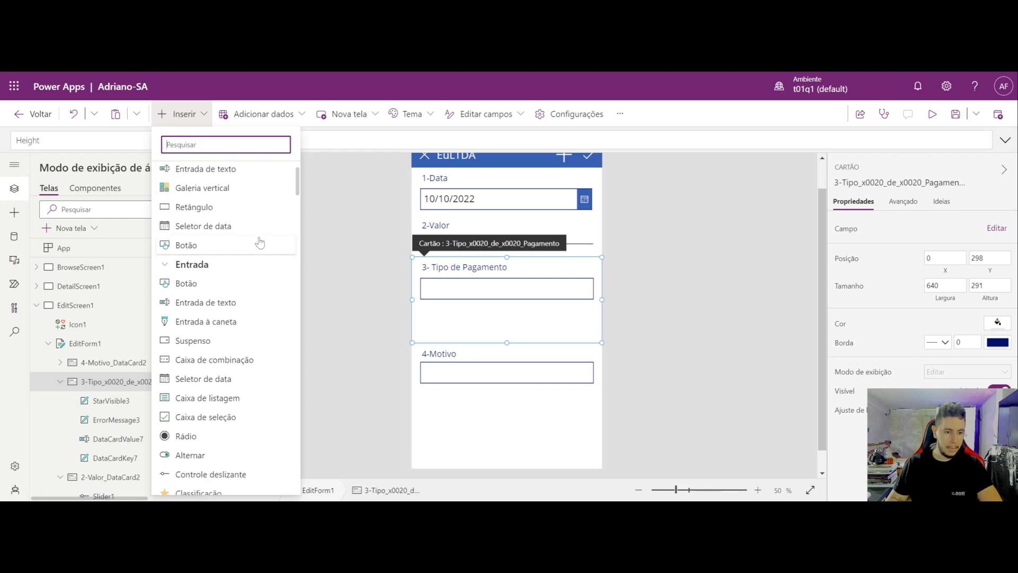
{"action": "scroll", "coordinate": [222, 345], "scroll_direction": "down", "scroll_amount": 1}
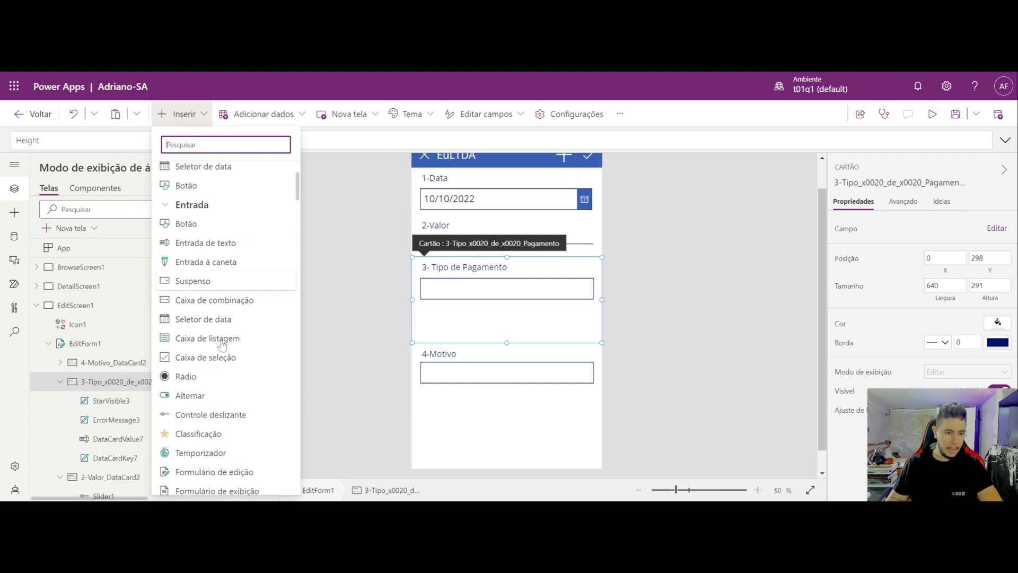
{"action": "left_click", "coordinate": [209, 281]}
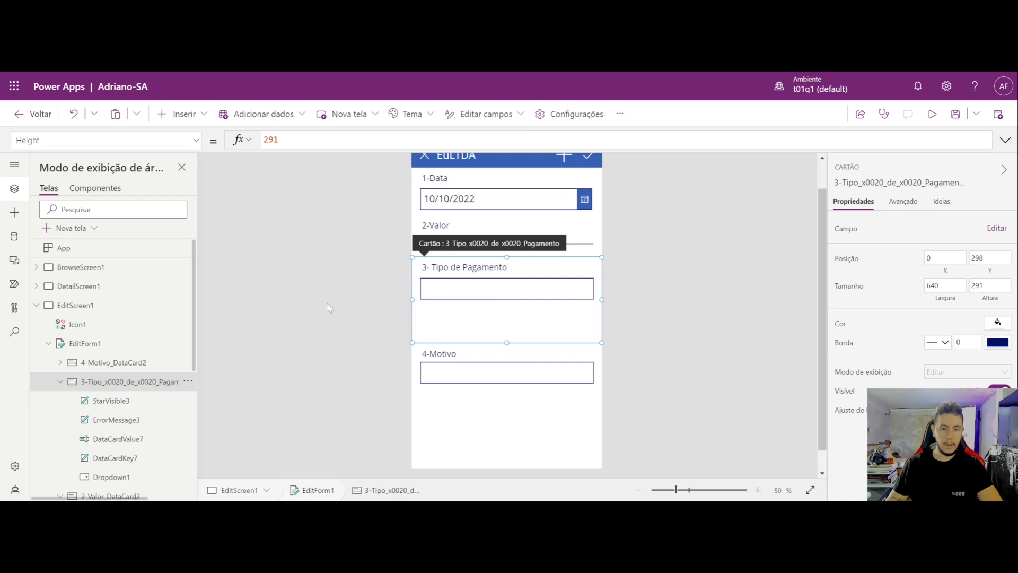
{"action": "left_click_drag", "start_coordinate": [537, 282], "coordinate": [534, 318]}
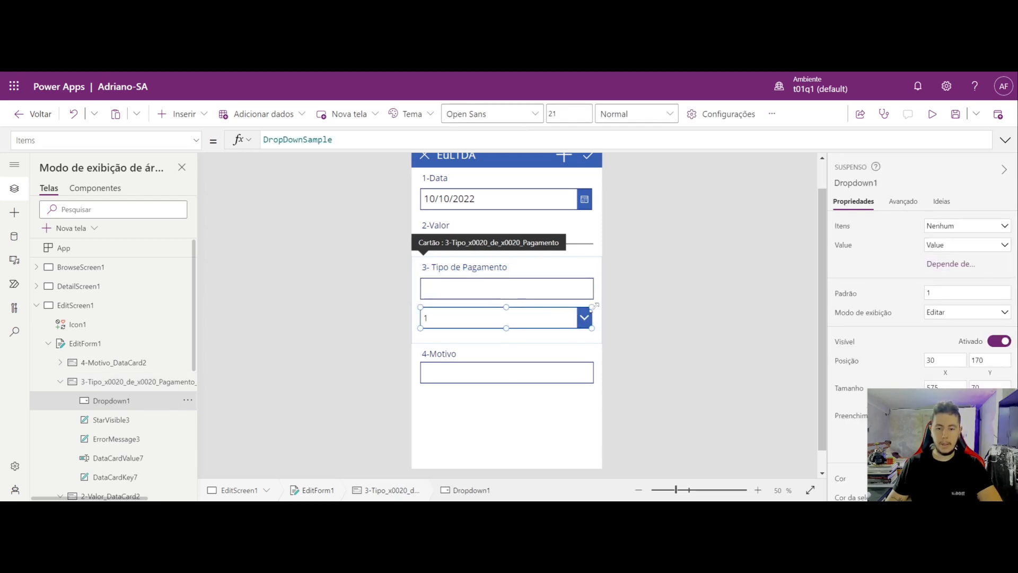
{"action": "left_click_drag", "start_coordinate": [598, 311], "coordinate": [600, 312]}
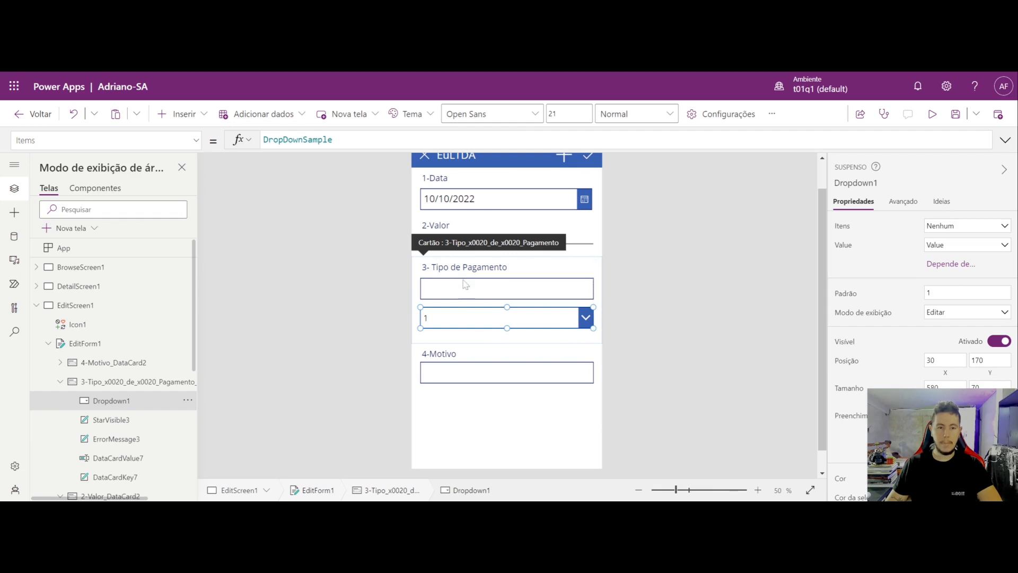
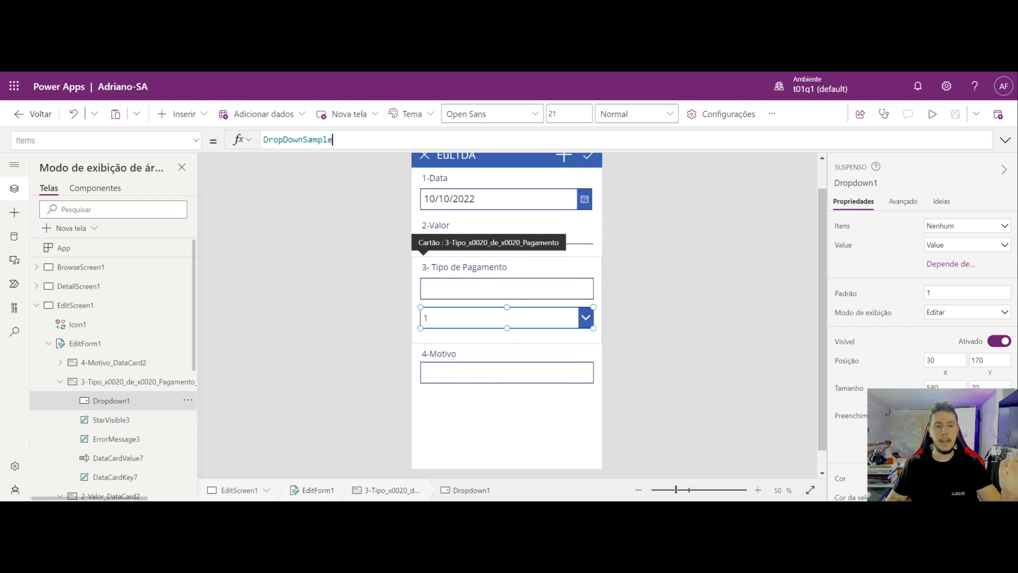
Set the dropdown's Items formula to ["Crédito";"Débito";"Dinheiro"].
{"action": "left_click", "coordinate": [333, 140]}
{"action": "key", "text": "ctrl+a"}
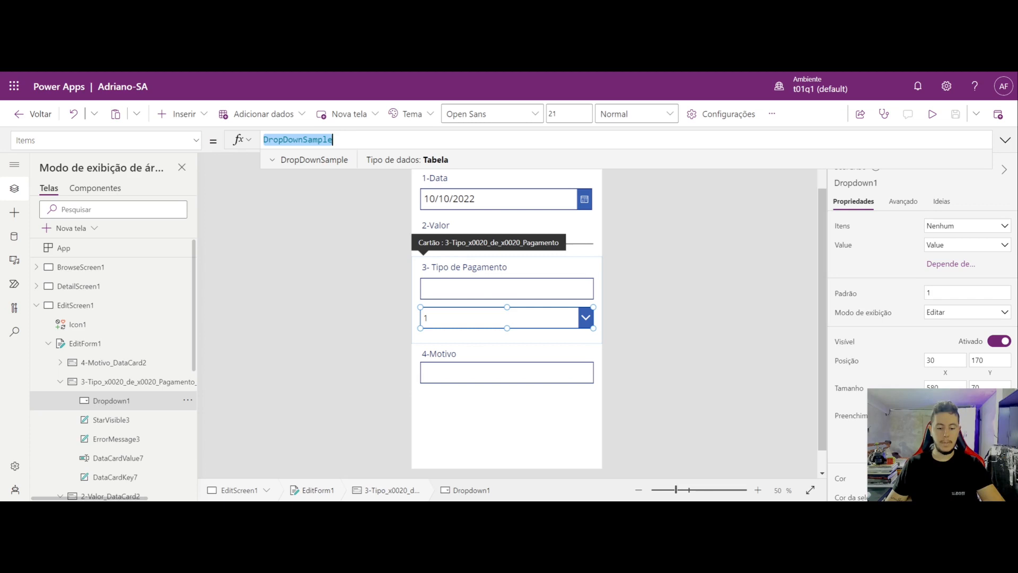
{"action": "key", "text": "BackSpace"}
{"action": "type", "text": "["}
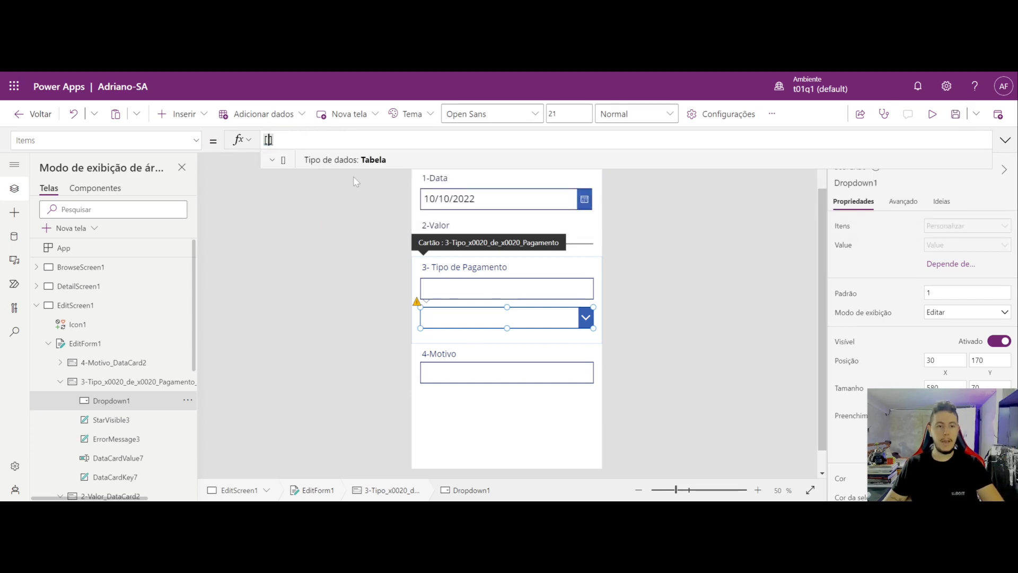
{"action": "type", "text": "\"\""}
{"action": "key", "text": "Left"}
{"action": "type", "text": "Crédito"}
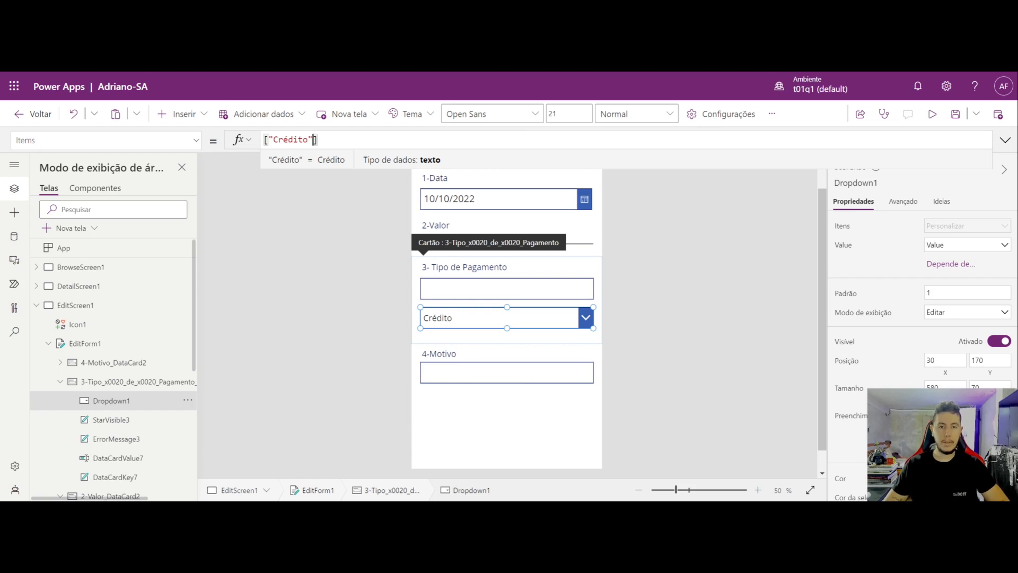
{"action": "type", "text": ";"}
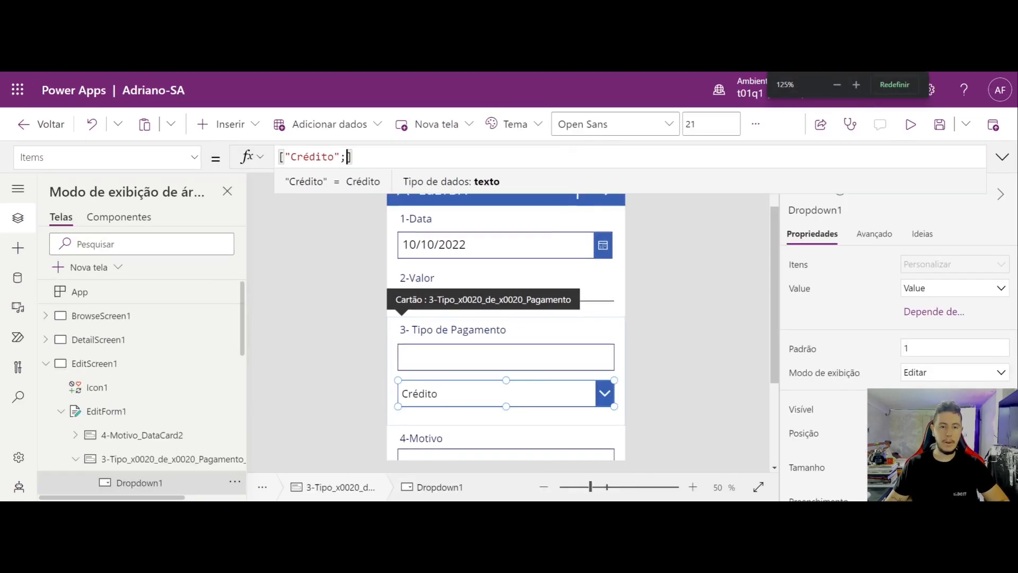
{"action": "type", "text": "\""}
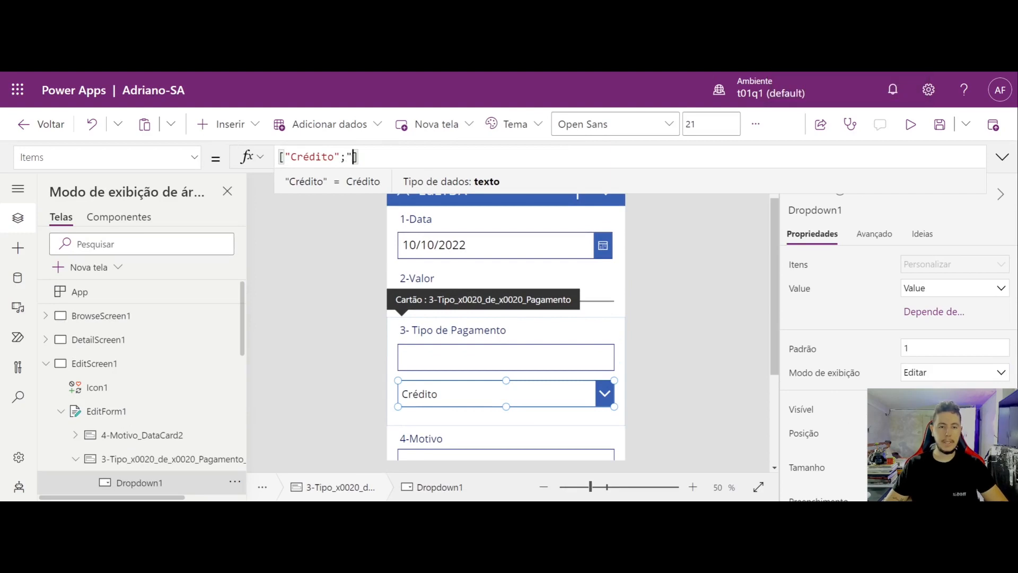
{"action": "type", "text": "Débit"}
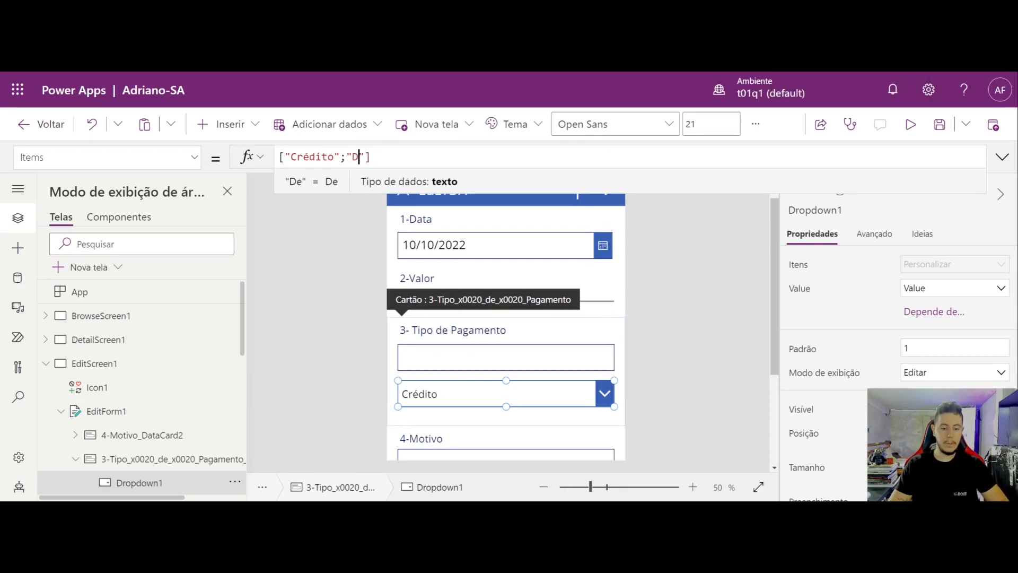
{"action": "type", "text": "o\";"}
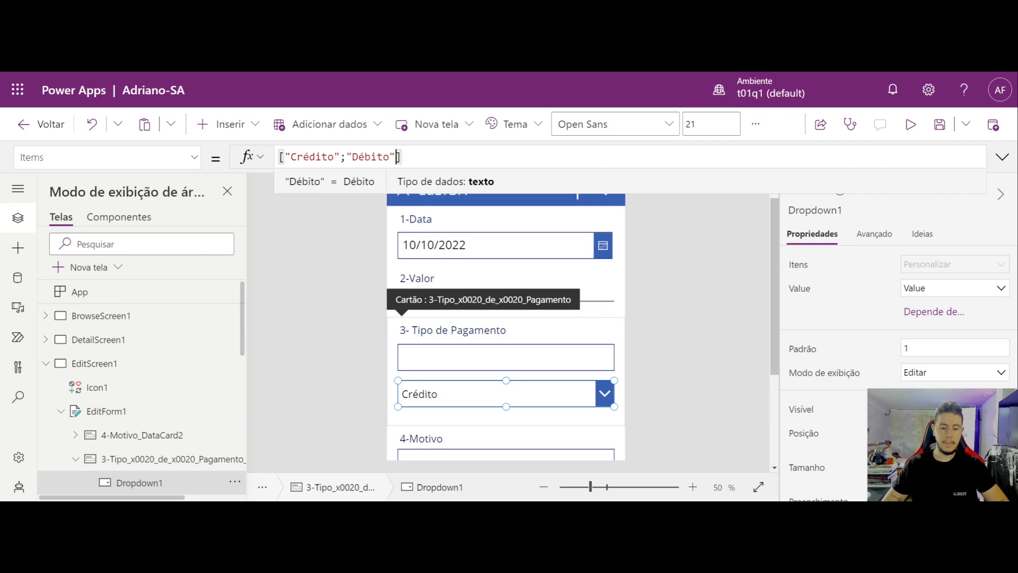
{"action": "type", "text": "\"Dinheri"}
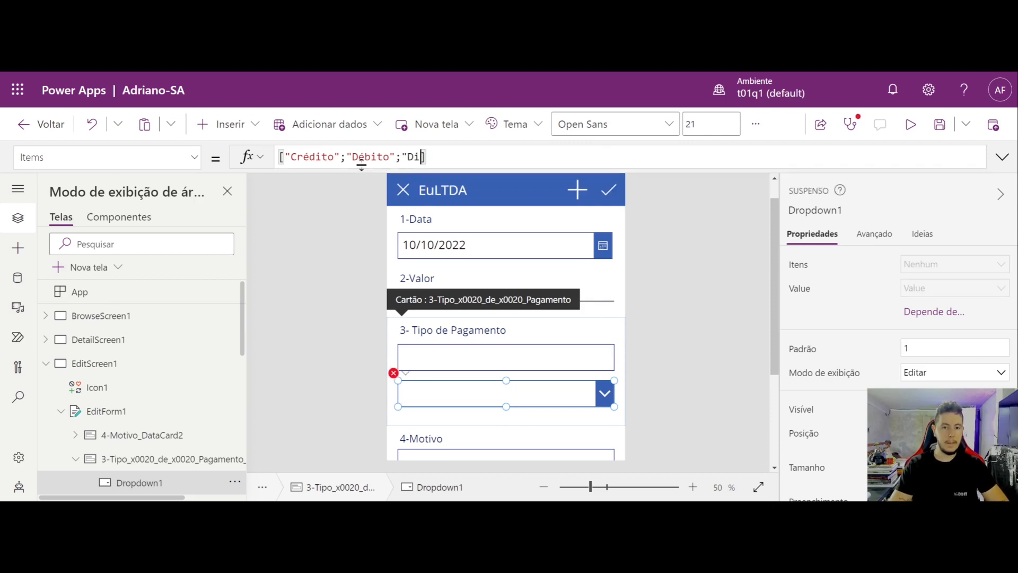
{"action": "key", "text": "BackSpace"}
{"action": "key", "text": "BackSpace"}
{"action": "type", "text": "iro\""}
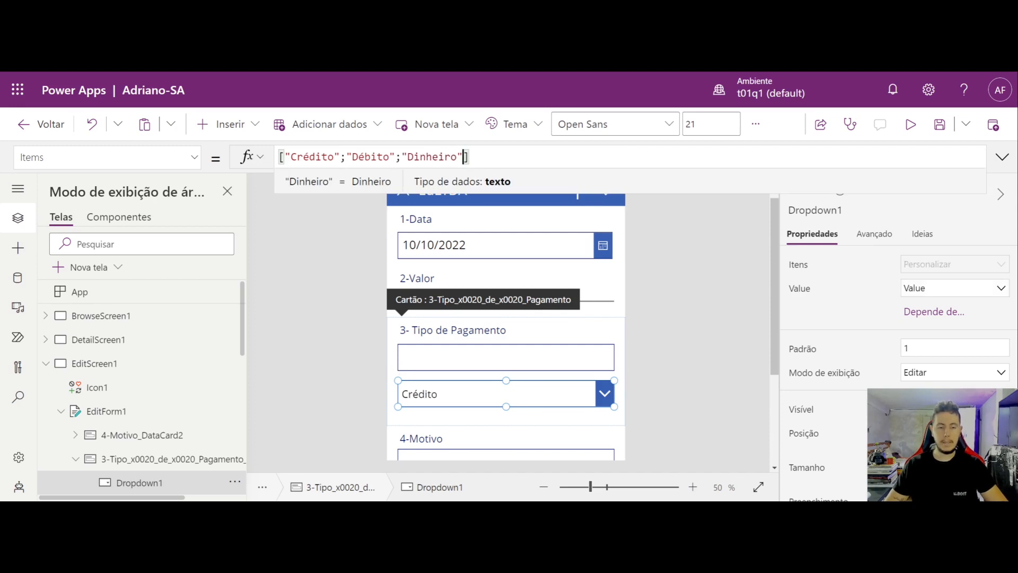
{"action": "left_click", "coordinate": [657, 271]}
Preview the app, examine the options of the payment type dropdown and return to editing.
{"action": "left_click", "coordinate": [911, 124]}
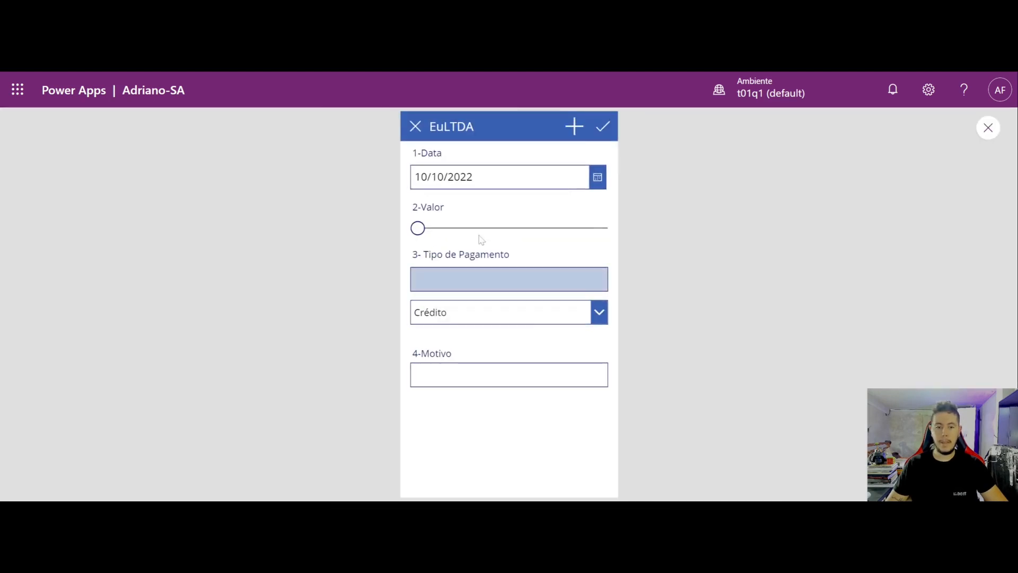
{"action": "left_click", "coordinate": [600, 314]}
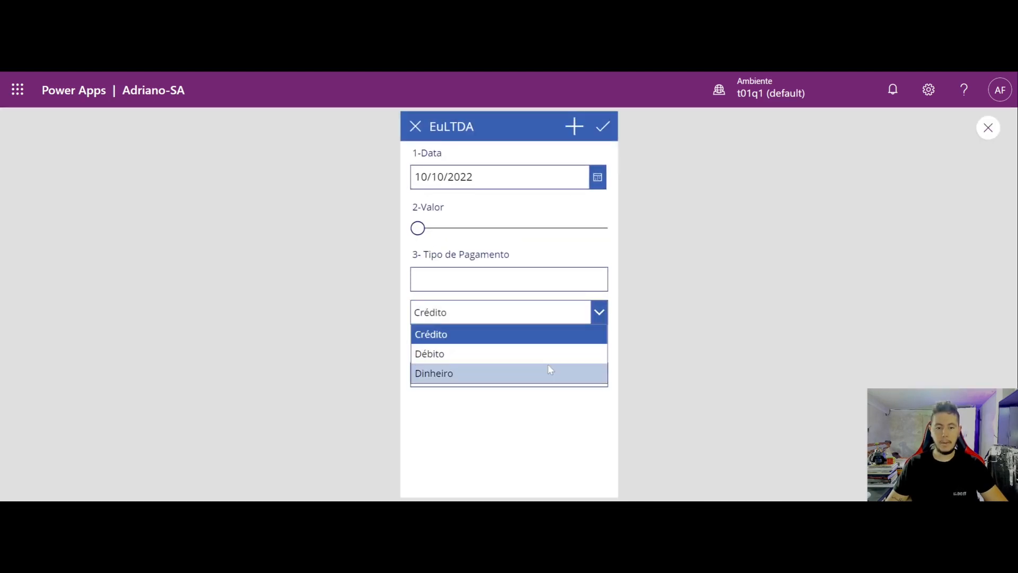
{"action": "left_click", "coordinate": [633, 273]}
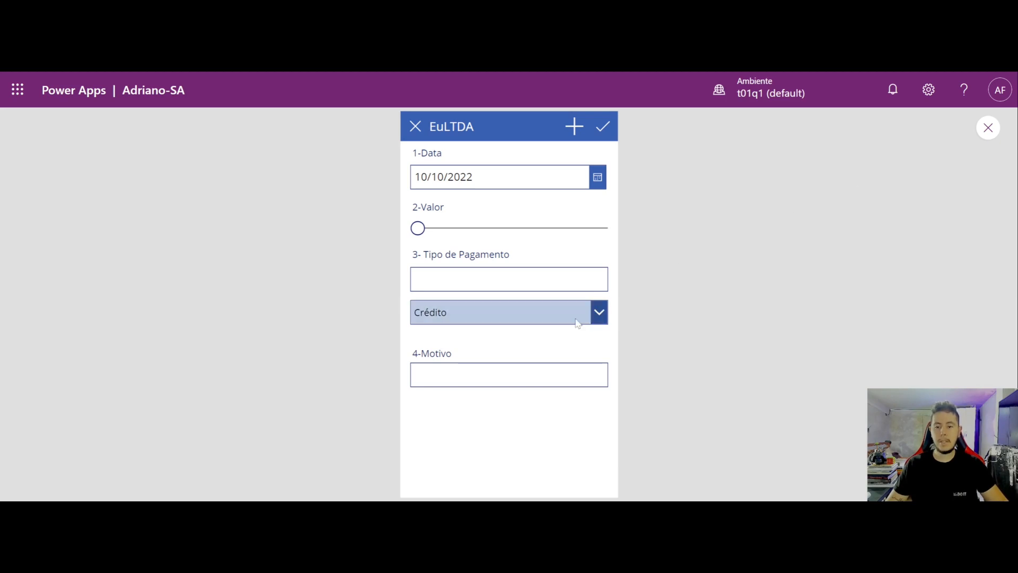
{"action": "left_click", "coordinate": [988, 129]}
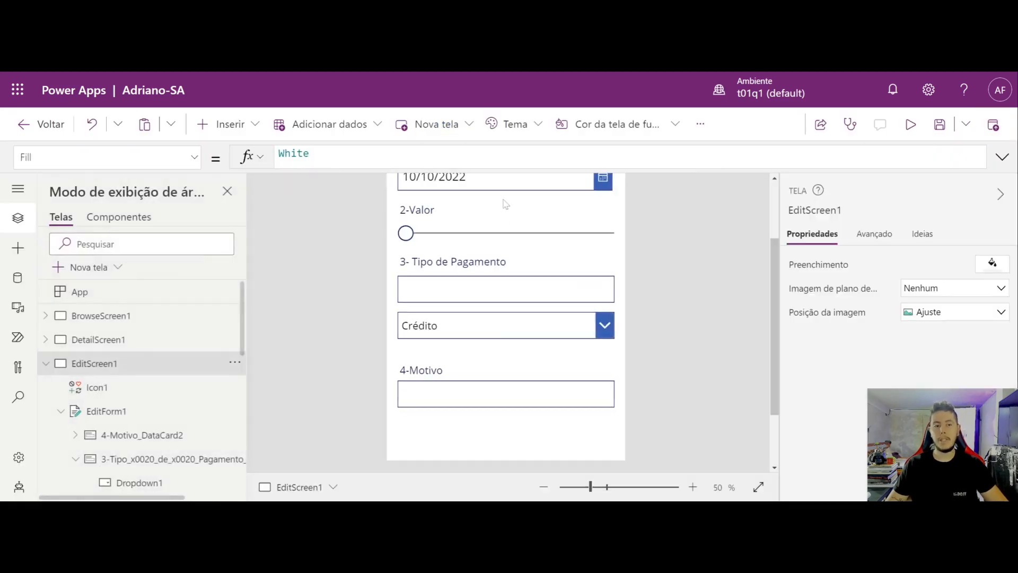
Add an empty first option to the payment type dropdown so its Items formula reads ["";"Crédito";"Débito";"Dinheiro"].
{"action": "left_click", "coordinate": [495, 331]}
{"action": "left_click", "coordinate": [493, 329]}
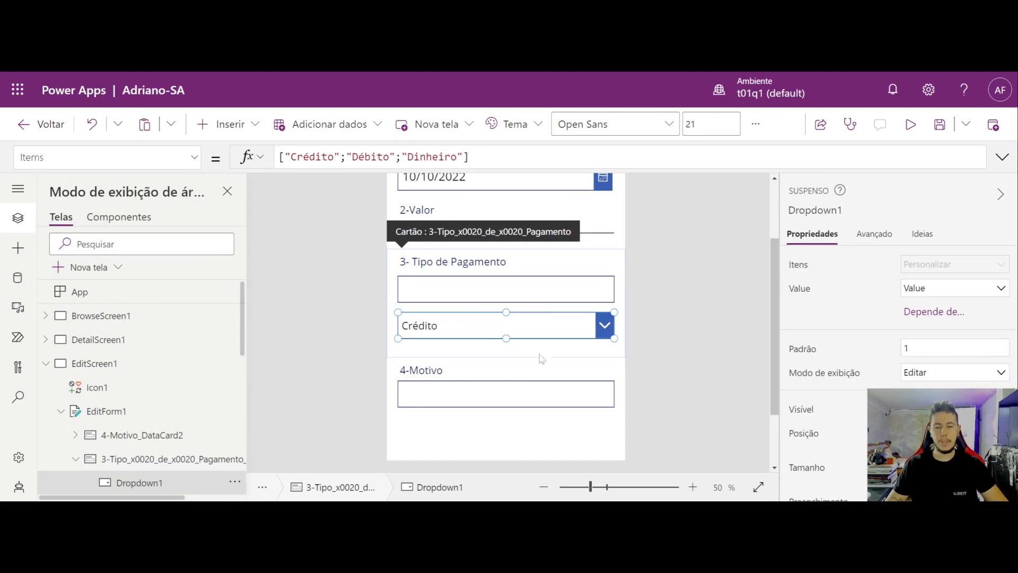
{"action": "left_click", "coordinate": [284, 156]}
{"action": "type", "text": "\"\""}
{"action": "type", "text": "\""}
{"action": "type", "text": ";"}
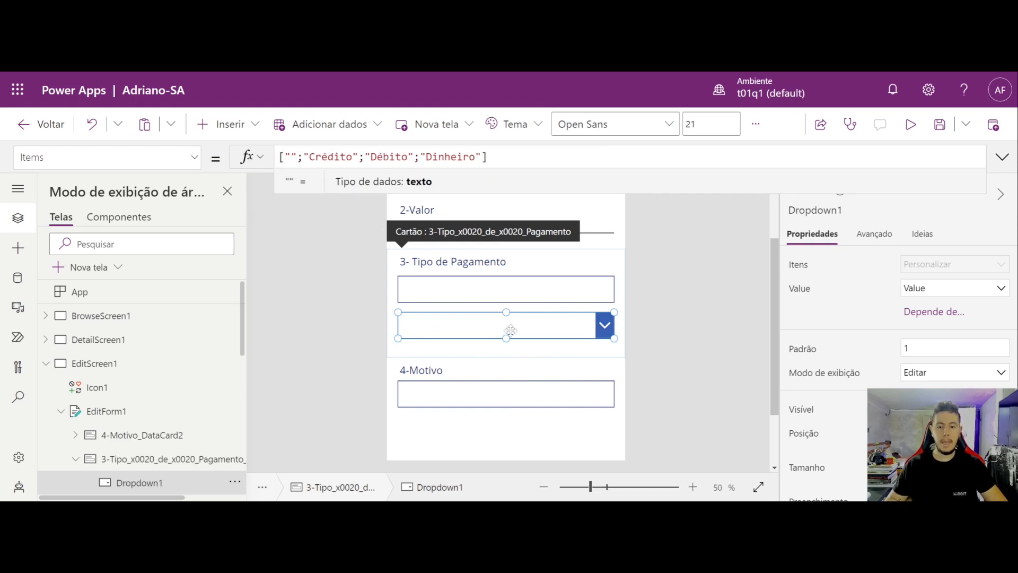
{"action": "left_click", "coordinate": [660, 305]}
Preview the app again to check the dropdown's option list with the blank entry, and return to editing.
{"action": "left_click", "coordinate": [908, 127]}
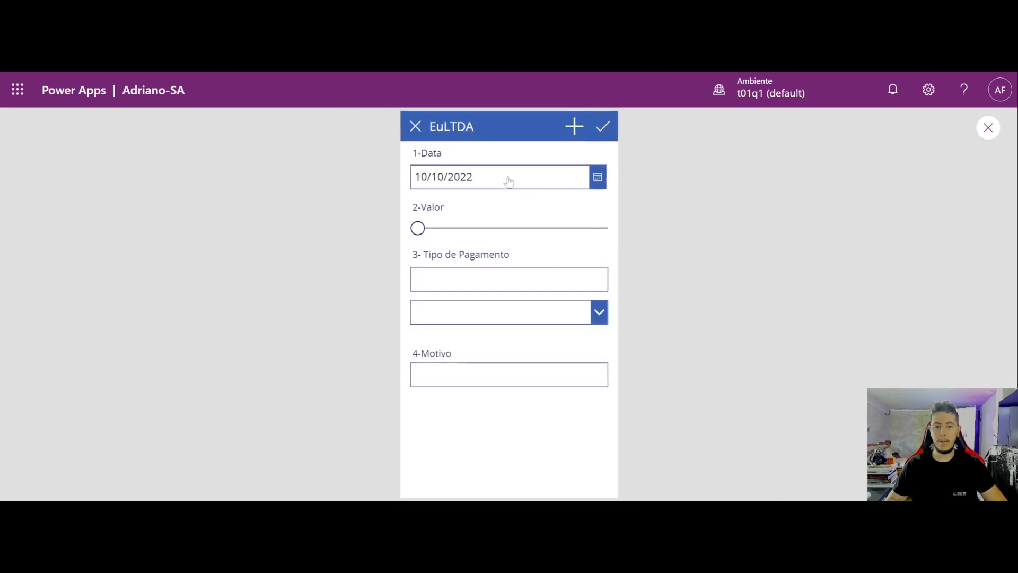
{"action": "left_click", "coordinate": [598, 318]}
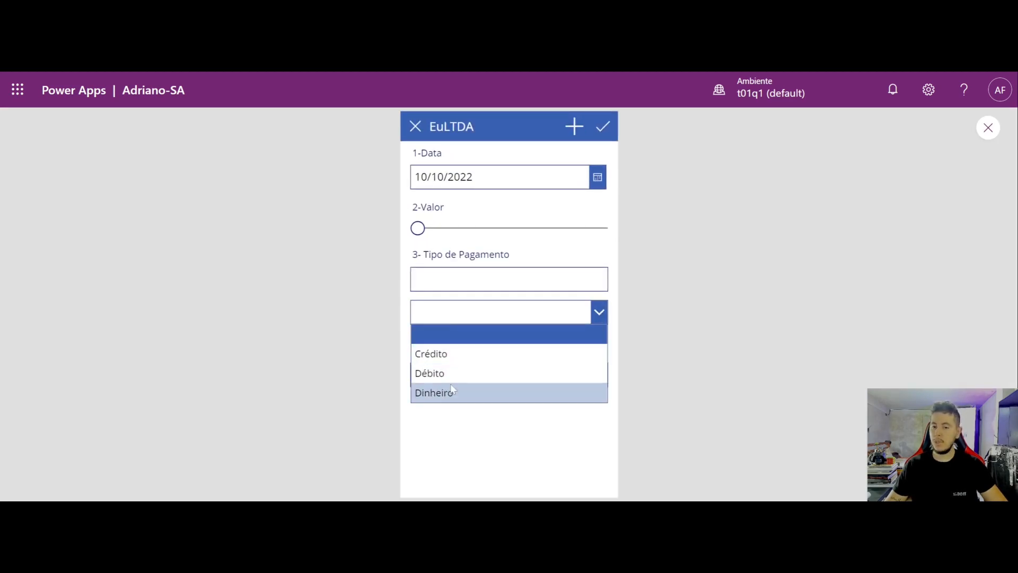
{"action": "left_click", "coordinate": [723, 250]}
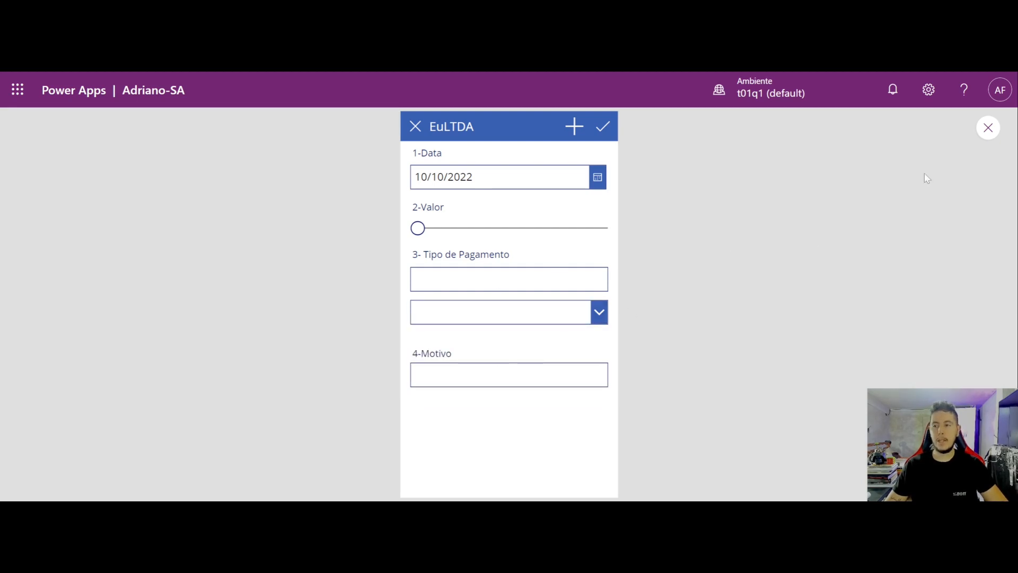
{"action": "left_click", "coordinate": [985, 131]}
Delete the text input between the 3- Tipo de Pagamento title and the dropdown.
{"action": "left_click", "coordinate": [439, 285]}
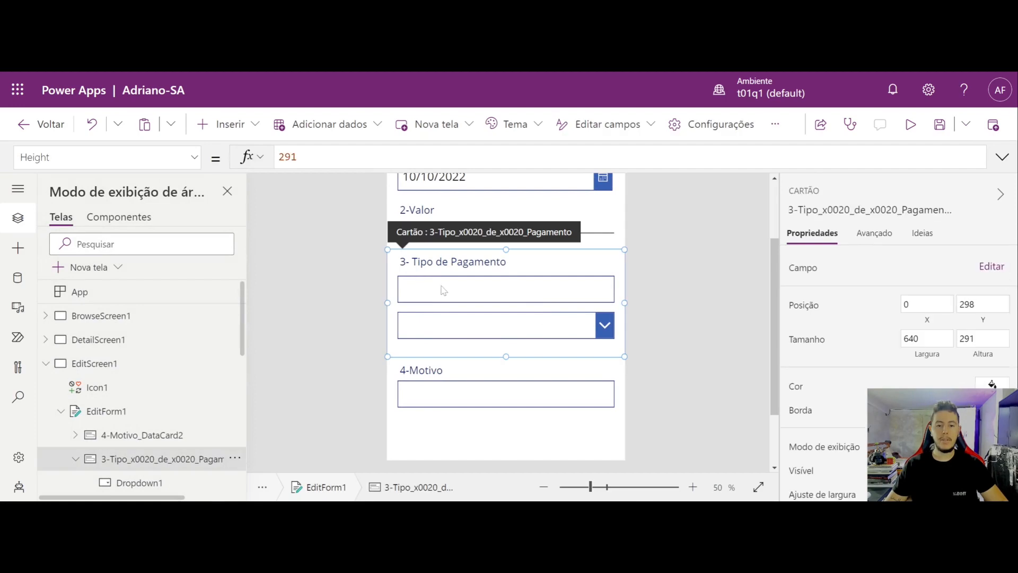
{"action": "left_click", "coordinate": [442, 287]}
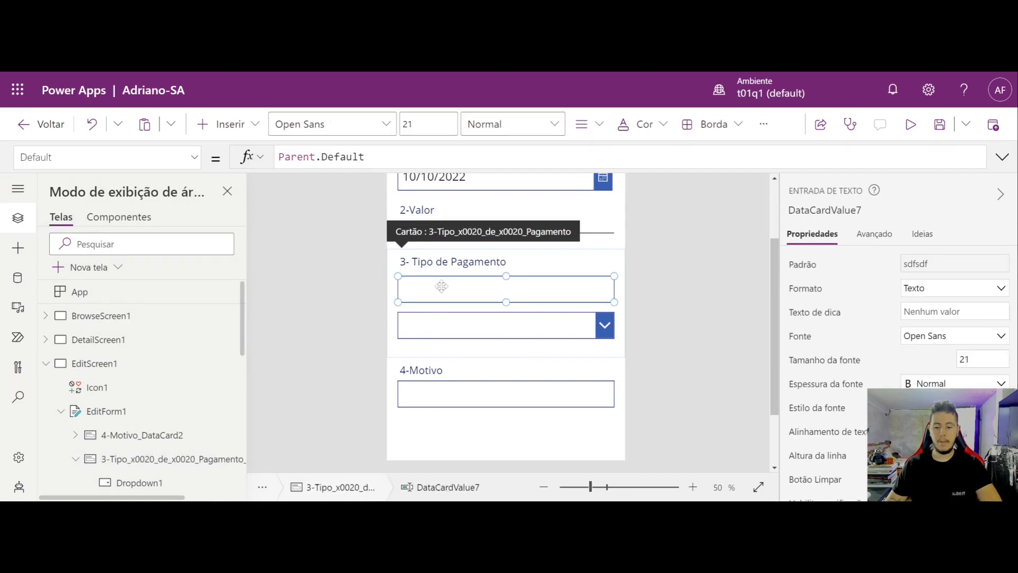
{"action": "key", "text": "Delete"}
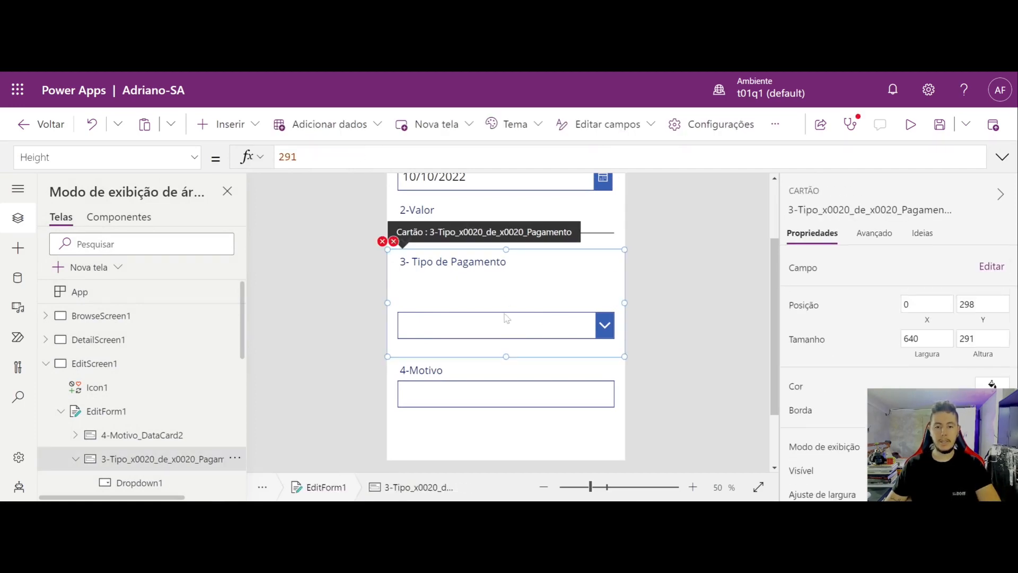
Move the dropdown up beneath the 3- Tipo de Pagamento title and shorten the card to a height of about 181.
{"action": "mouse_move", "coordinate": [506, 359]}
{"action": "left_mouse_down"}
{"action": "mouse_move", "coordinate": [506, 341]}
{"action": "mouse_move", "coordinate": [506, 374]}
{"action": "left_mouse_up"}
{"action": "left_click", "coordinate": [507, 332]}
{"action": "left_click_drag", "start_coordinate": [509, 327], "coordinate": [511, 296]}
{"action": "left_click", "coordinate": [512, 342]}
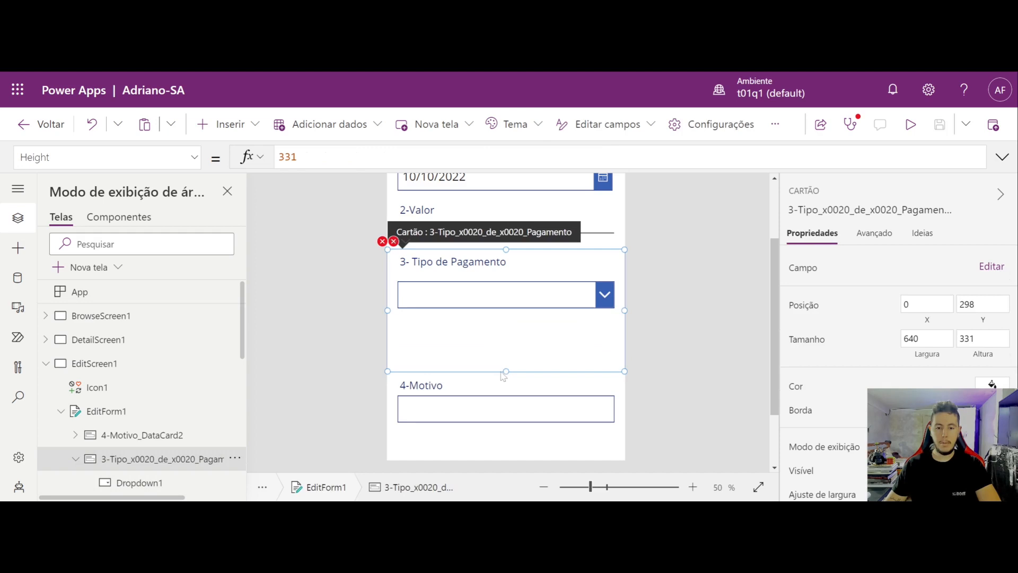
{"action": "left_click_drag", "start_coordinate": [505, 371], "coordinate": [505, 315]}
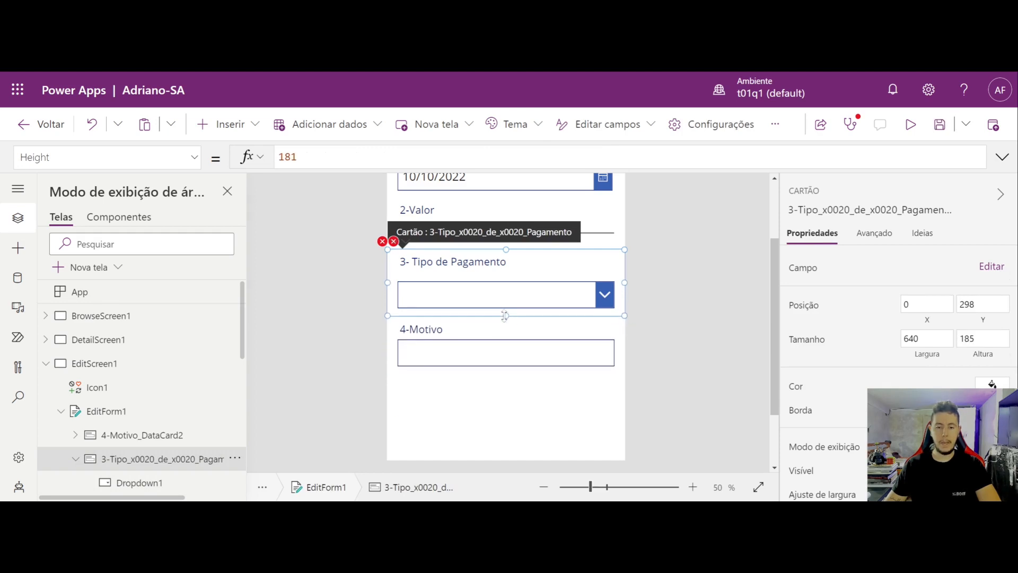
Try to reconnect the 3- Tipo de Pagamento card by replacing DataCardValue7 with Dropdown1 in its Update formula, giving Dropdown1.Text.
{"action": "left_click", "coordinate": [394, 243]}
{"action": "left_click", "coordinate": [440, 261]}
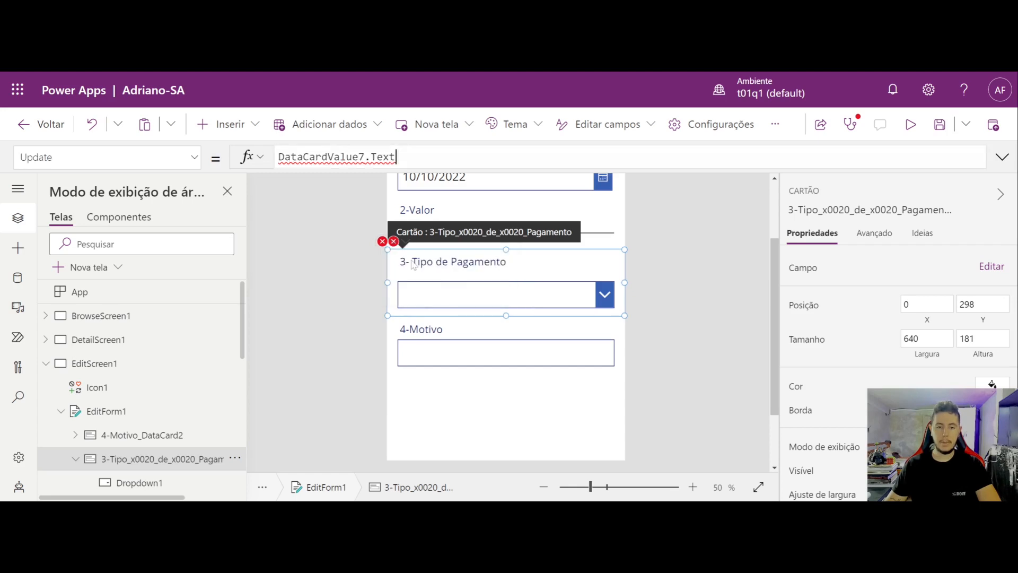
{"action": "left_click", "coordinate": [472, 303]}
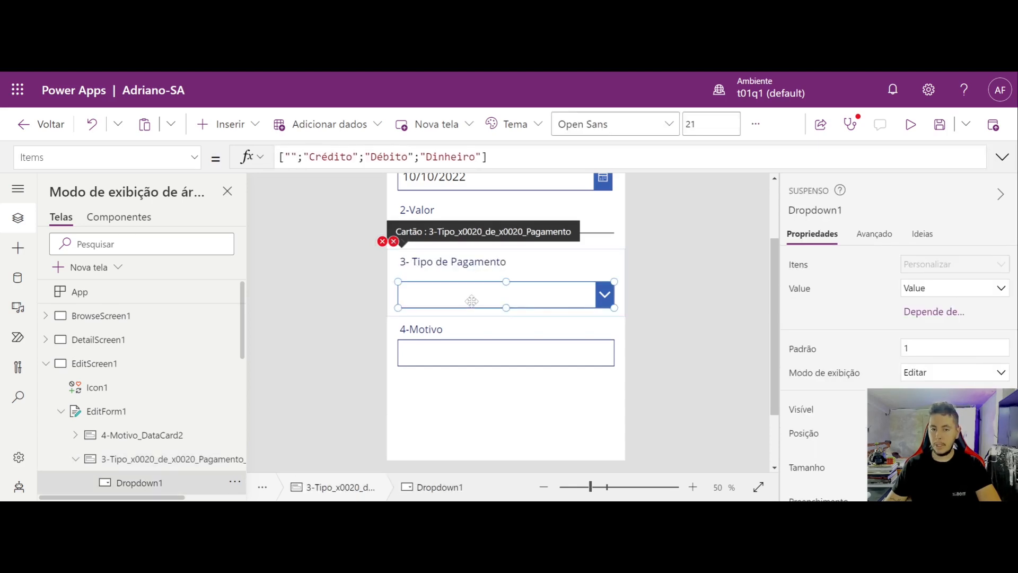
{"action": "left_click", "coordinate": [393, 243]}
{"action": "left_click", "coordinate": [395, 241]}
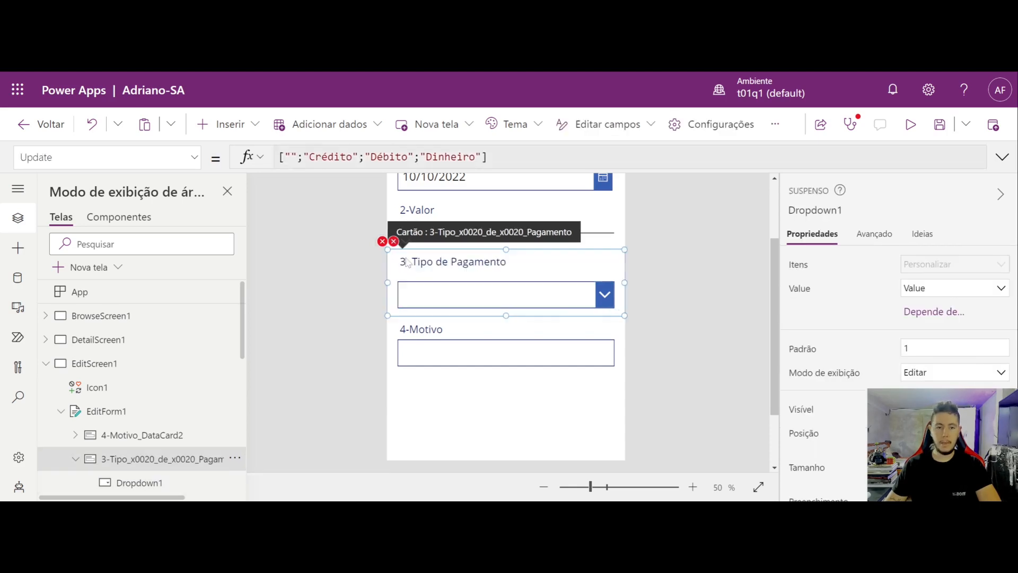
{"action": "left_click", "coordinate": [392, 156]}
{"action": "triple_click", "coordinate": [393, 156]}
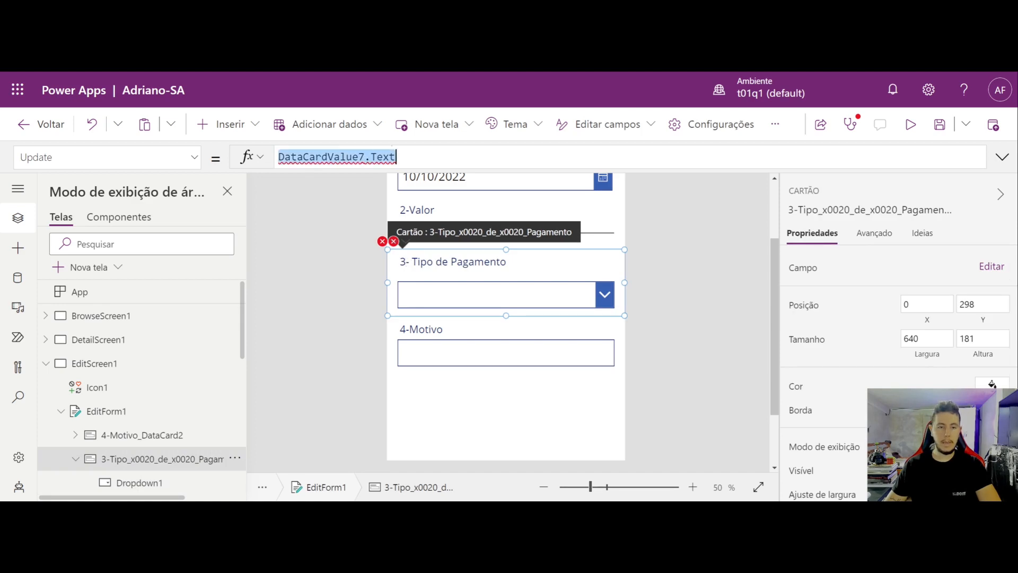
{"action": "key", "text": "Left"}
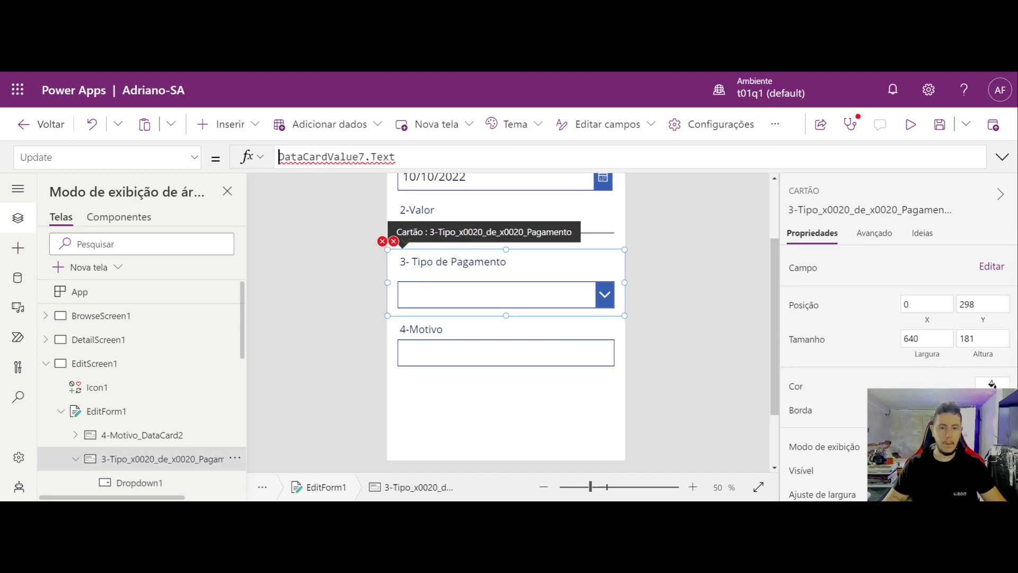
{"action": "key", "text": "ctrl+shift+Right"}
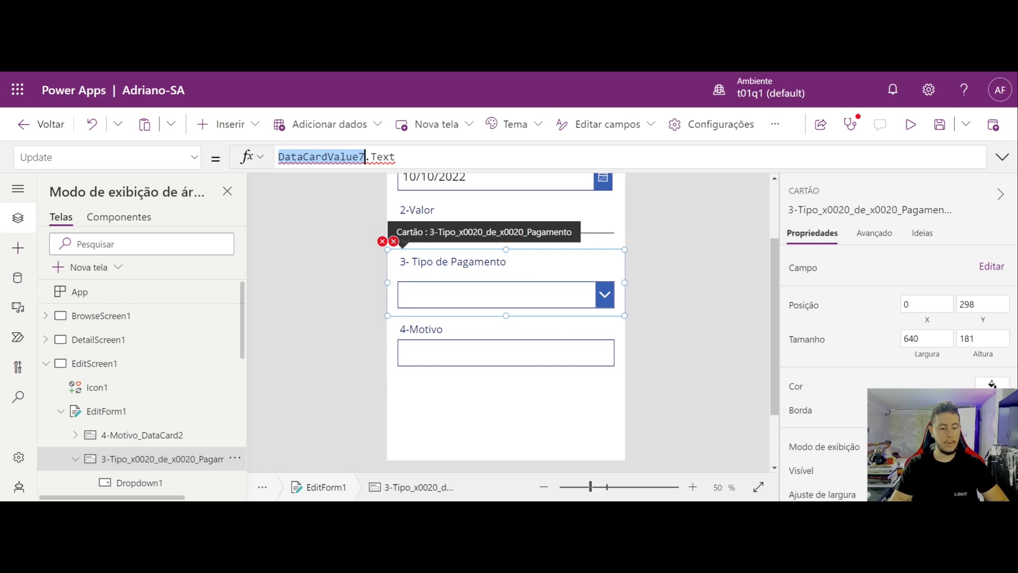
{"action": "type", "text": "Dr"}
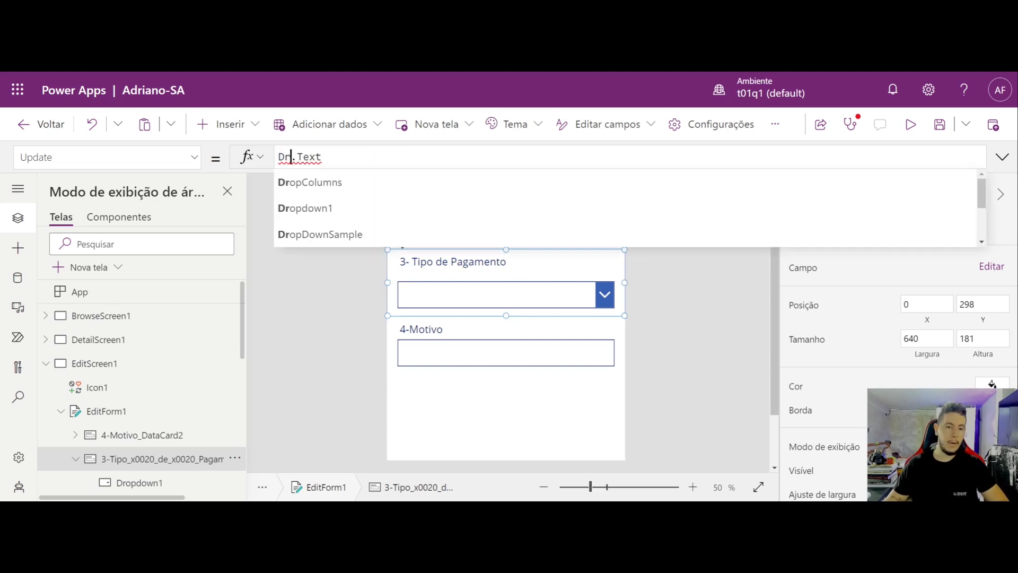
{"action": "left_click", "coordinate": [352, 208]}
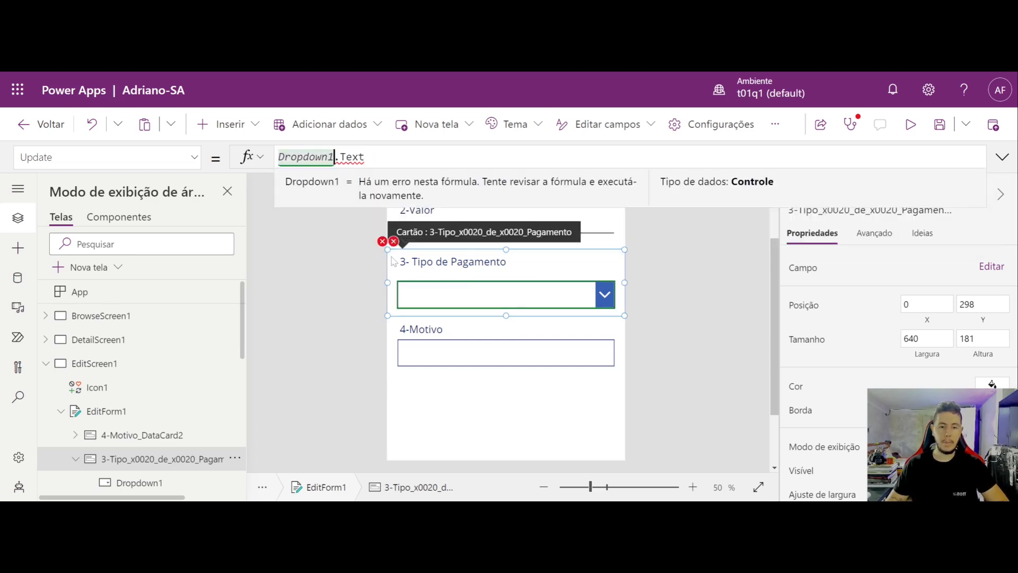
Examine the formula errors flagged on the 3- Tipo de Pagamento card and compare them with the dropdown's formula.
{"action": "left_click", "coordinate": [383, 242]}
{"action": "left_click", "coordinate": [448, 267]}
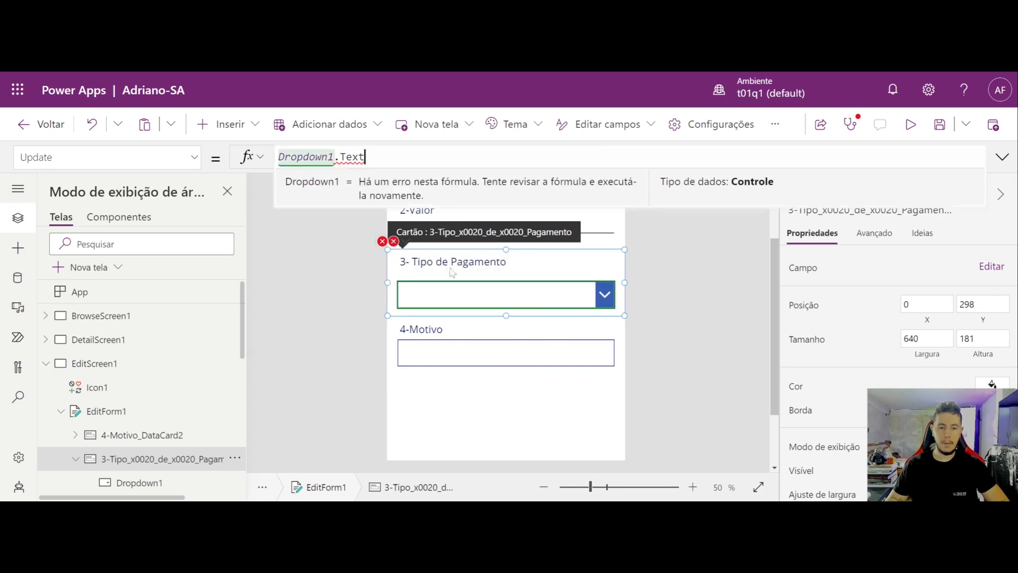
{"action": "left_click", "coordinate": [384, 242]}
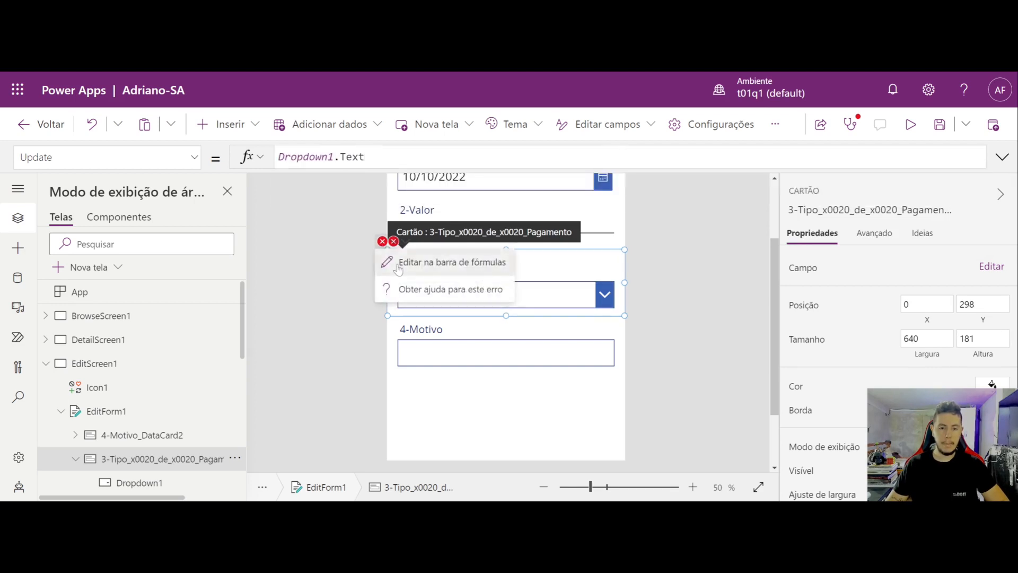
{"action": "left_click", "coordinate": [398, 265]}
{"action": "left_click", "coordinate": [482, 350]}
{"action": "left_click", "coordinate": [403, 255]}
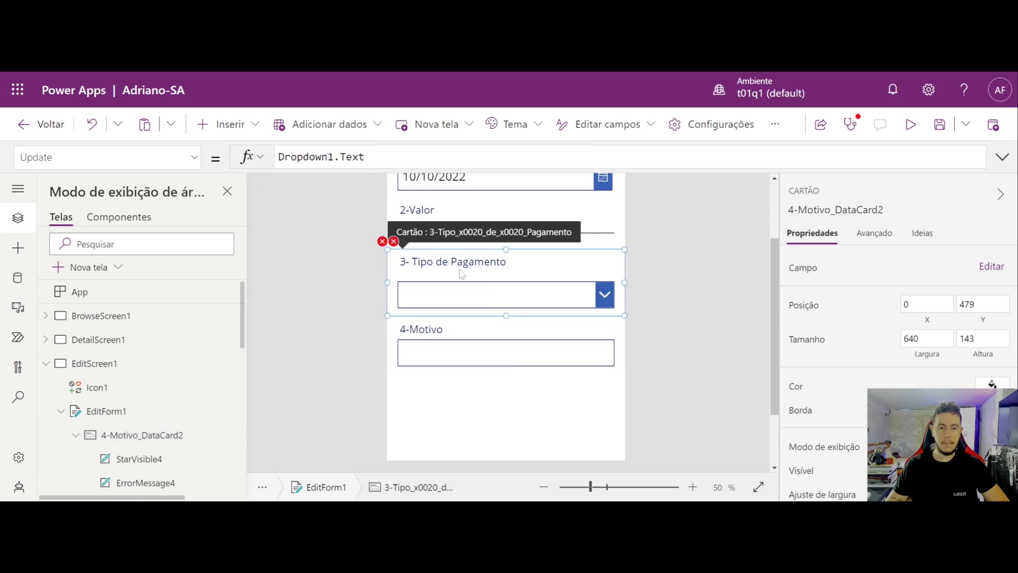
{"action": "left_click", "coordinate": [393, 242]}
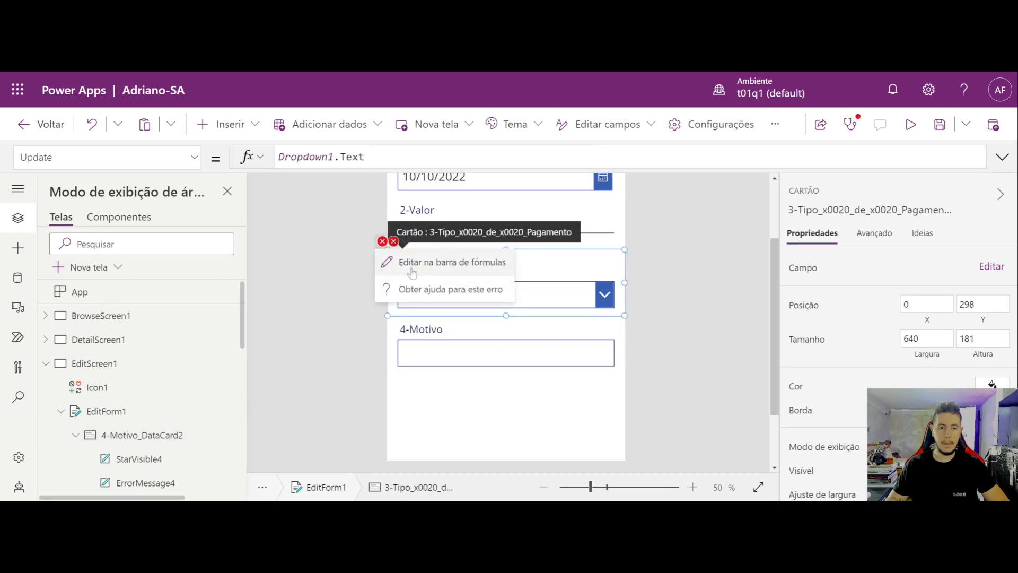
{"action": "left_click", "coordinate": [413, 271]}
{"action": "left_click", "coordinate": [393, 242]}
{"action": "left_click", "coordinate": [416, 264]}
{"action": "left_click", "coordinate": [430, 292]}
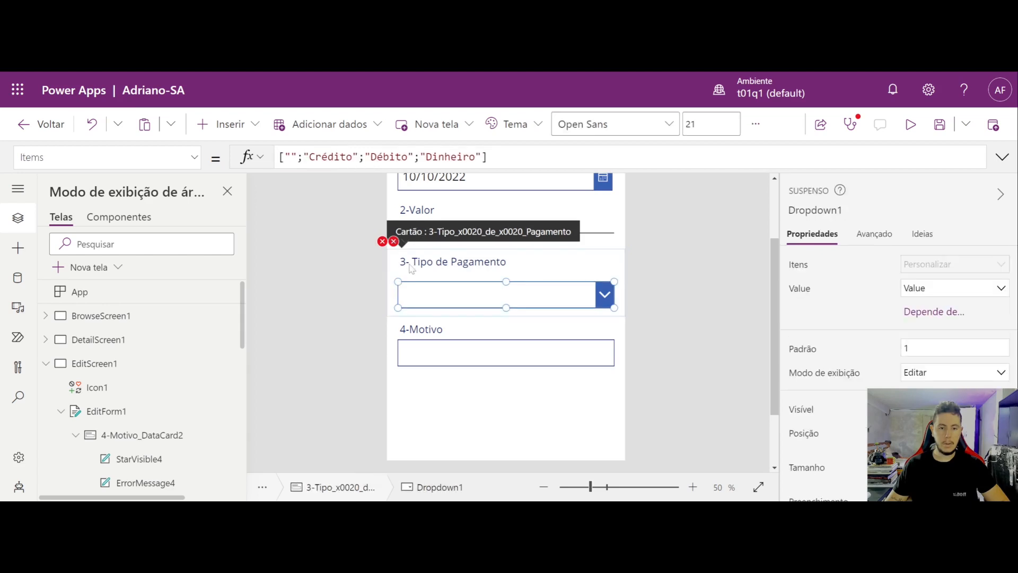
Clear the Update formula Dropdown1.Text from the 3- Tipo de Pagamento card.
{"action": "left_click", "coordinate": [384, 241]}
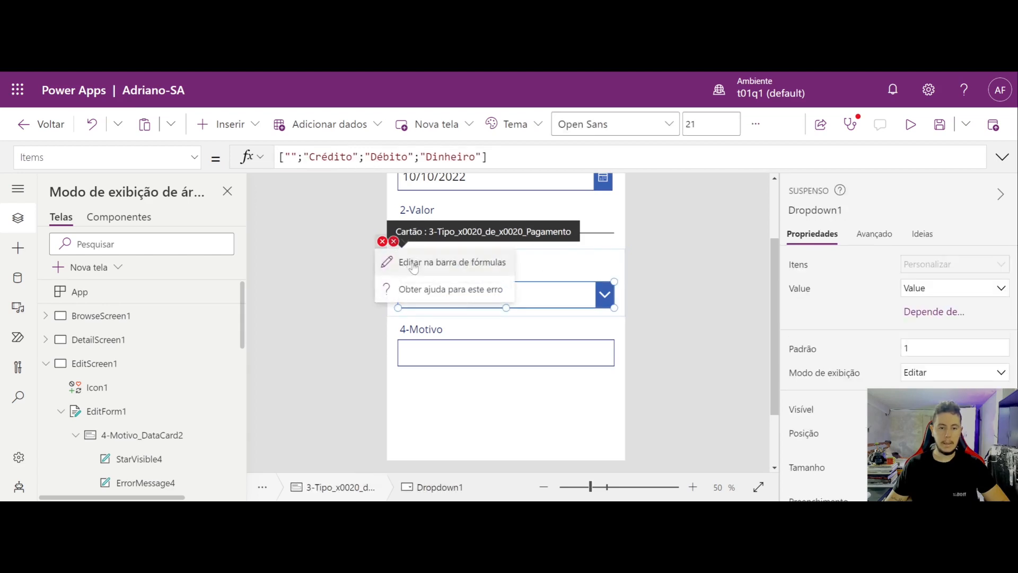
{"action": "left_click", "coordinate": [415, 263]}
{"action": "left_click", "coordinate": [382, 242]}
{"action": "left_click", "coordinate": [400, 264]}
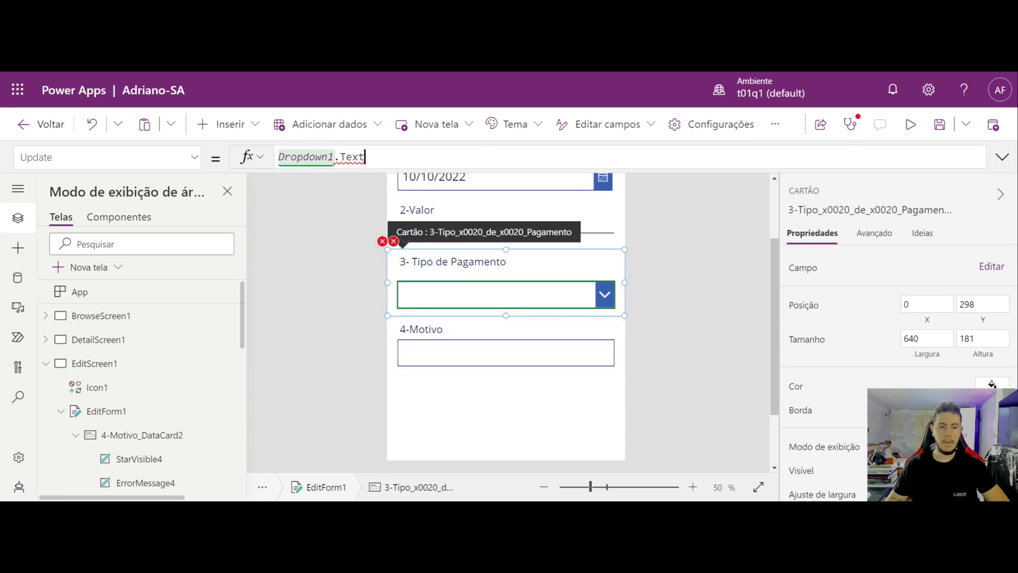
{"action": "key", "text": "ctrl+a"}
{"action": "key", "text": "BackSpace"}
{"action": "left_click", "coordinate": [310, 244]}
Clear the Y formula of the ErrorMessage3 label in the 3- Tipo de Pagamento card.
{"action": "left_click", "coordinate": [394, 242]}
{"action": "left_click", "coordinate": [393, 241]}
{"action": "left_click", "coordinate": [417, 263]}
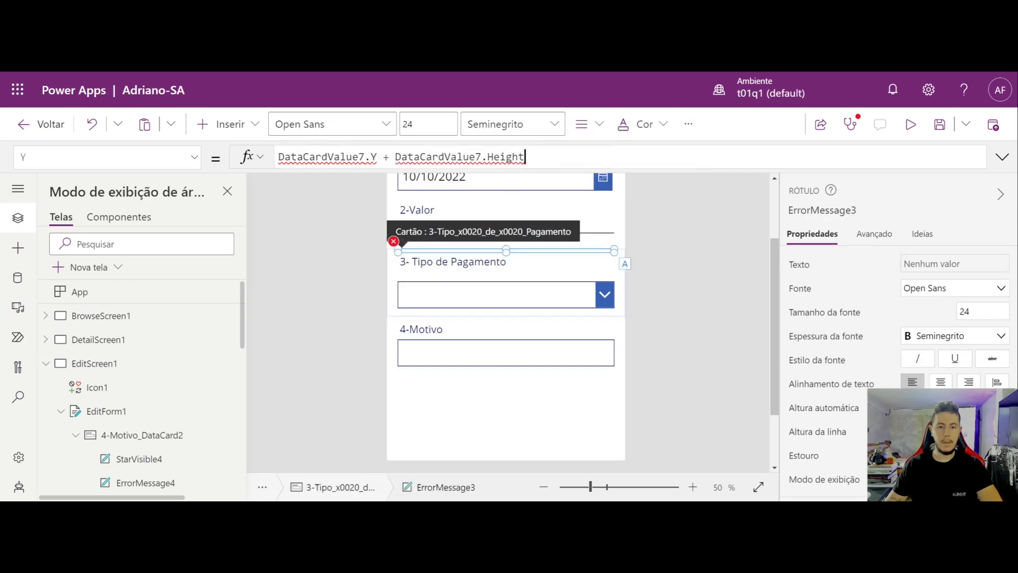
{"action": "left_click_drag", "start_coordinate": [524, 157], "coordinate": [217, 158]}
{"action": "left_click", "coordinate": [335, 268]}
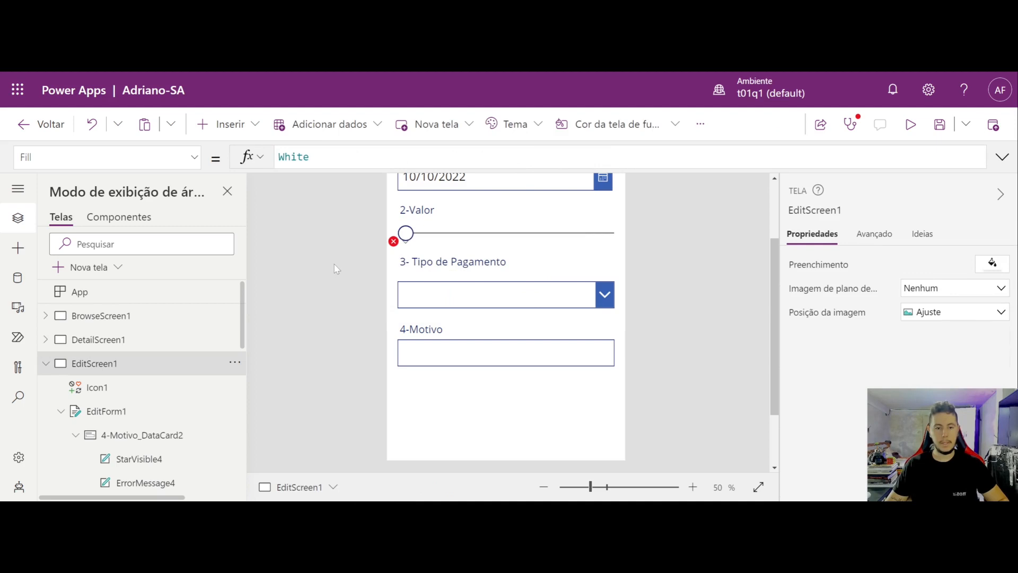
{"action": "left_click", "coordinate": [412, 272]}
{"action": "left_click", "coordinate": [341, 269]}
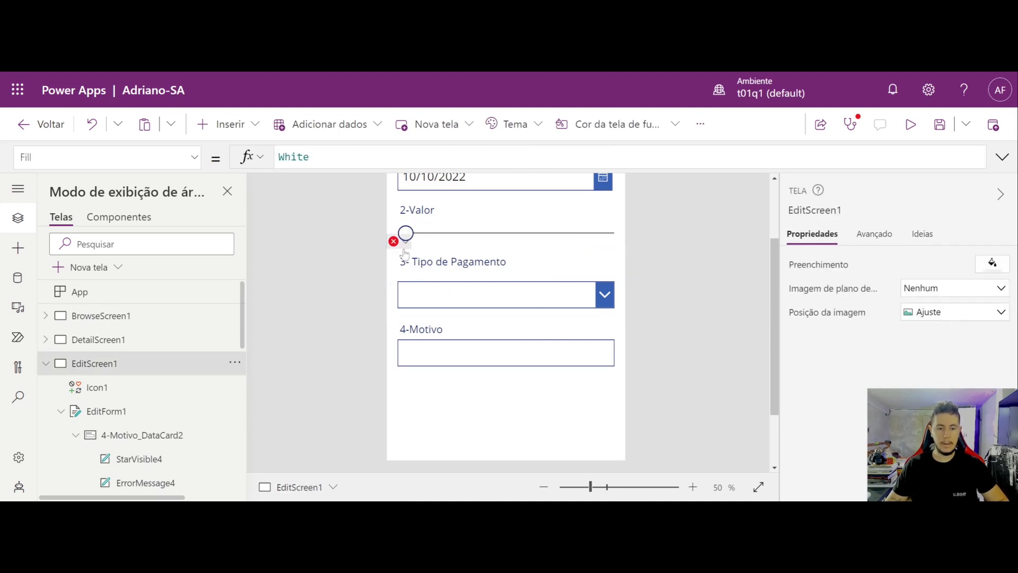
{"action": "left_click", "coordinate": [430, 278]}
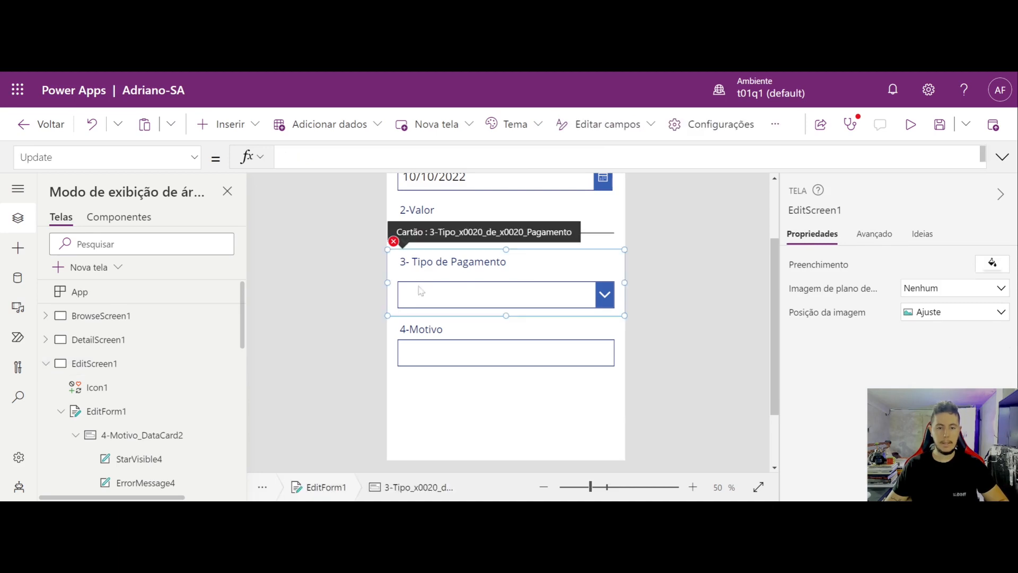
{"action": "left_click", "coordinate": [394, 242]}
{"action": "left_click", "coordinate": [424, 259]}
{"action": "left_click_drag", "start_coordinate": [540, 158], "coordinate": [196, 158]}
{"action": "key", "text": "BackSpace"}
{"action": "left_click", "coordinate": [322, 262]}
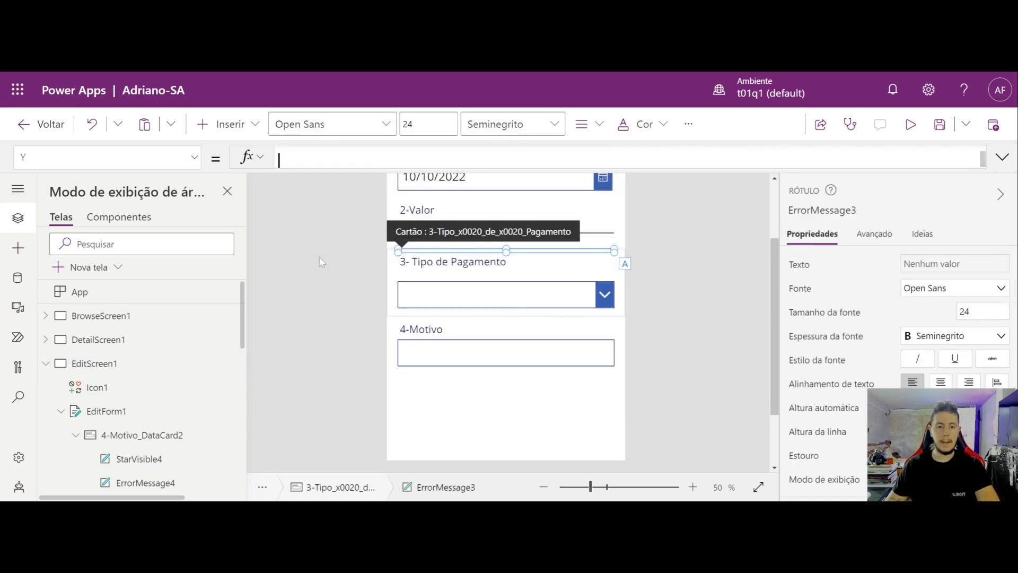
Set the Update formula of the 3- Tipo de Pagamento card to Dropdown1.SelectedText.Value.
{"action": "left_click", "coordinate": [425, 294]}
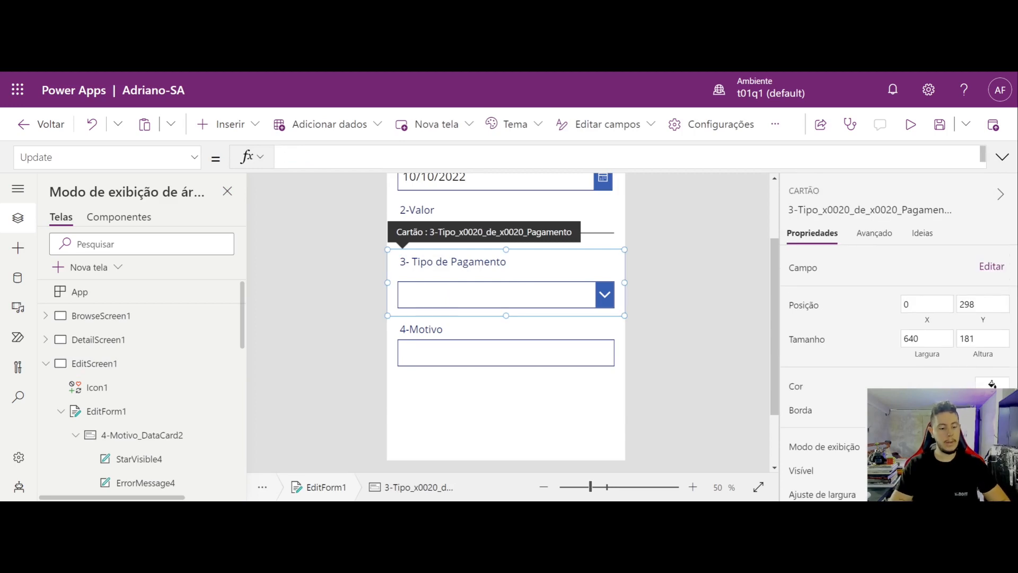
{"action": "type", "text": "Dro"}
{"action": "key", "text": "Down"}
{"action": "key", "text": "Down"}
{"action": "key", "text": "Return"}
{"action": "type", "text": ".te"}
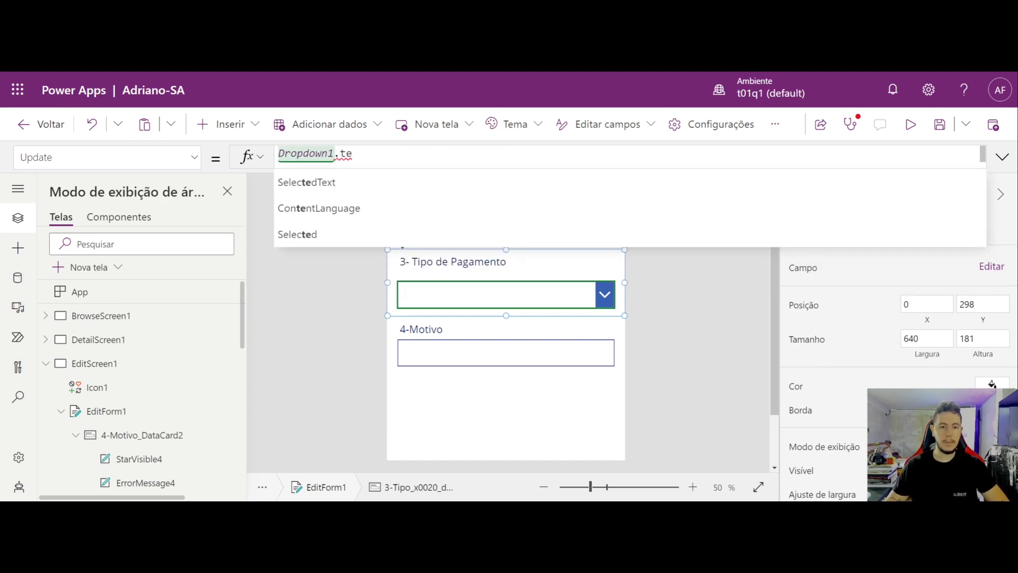
{"action": "left_click", "coordinate": [326, 182]}
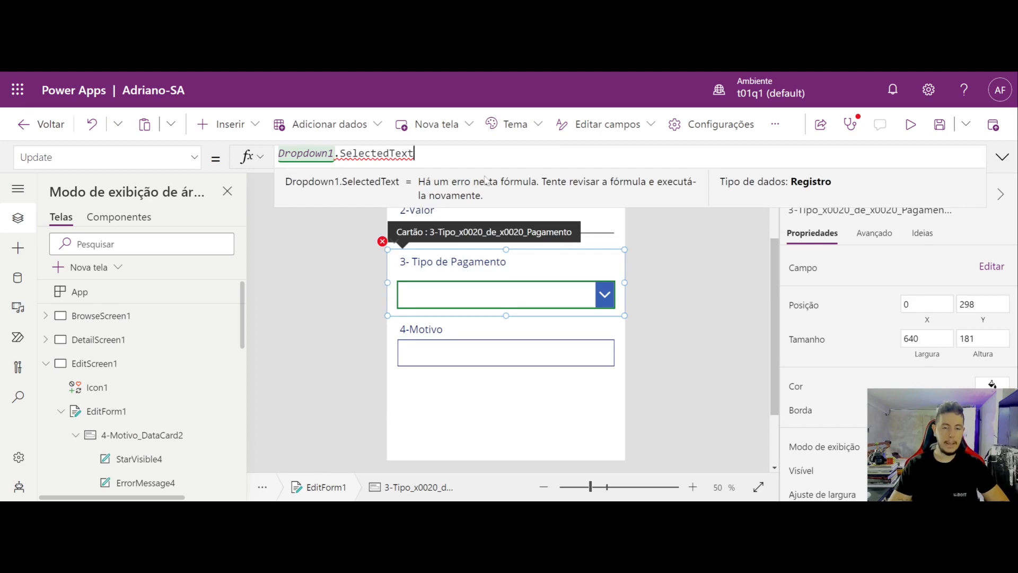
{"action": "type", "text": "."}
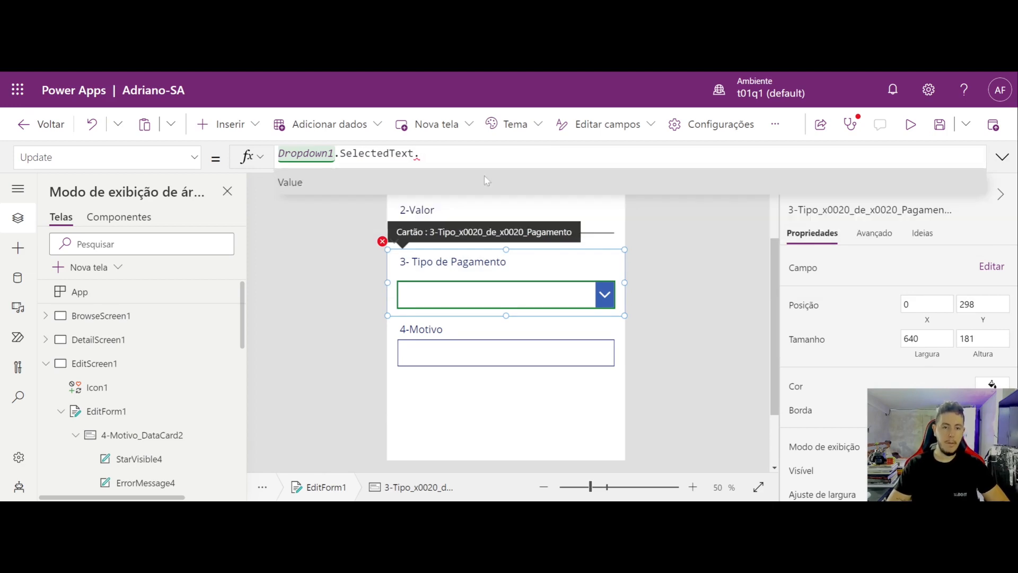
{"action": "left_click", "coordinate": [322, 190]}
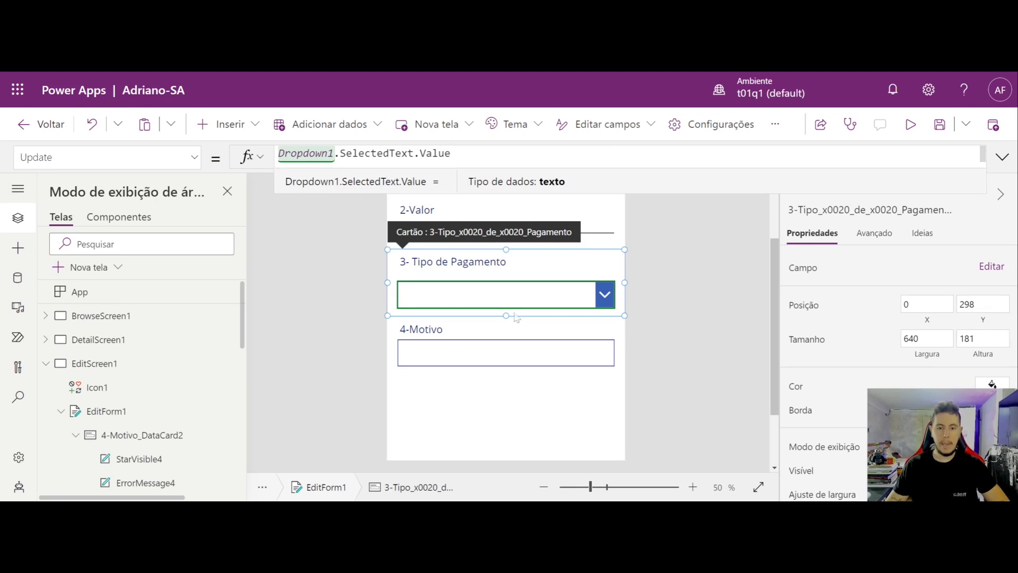
{"action": "left_click", "coordinate": [660, 266]}
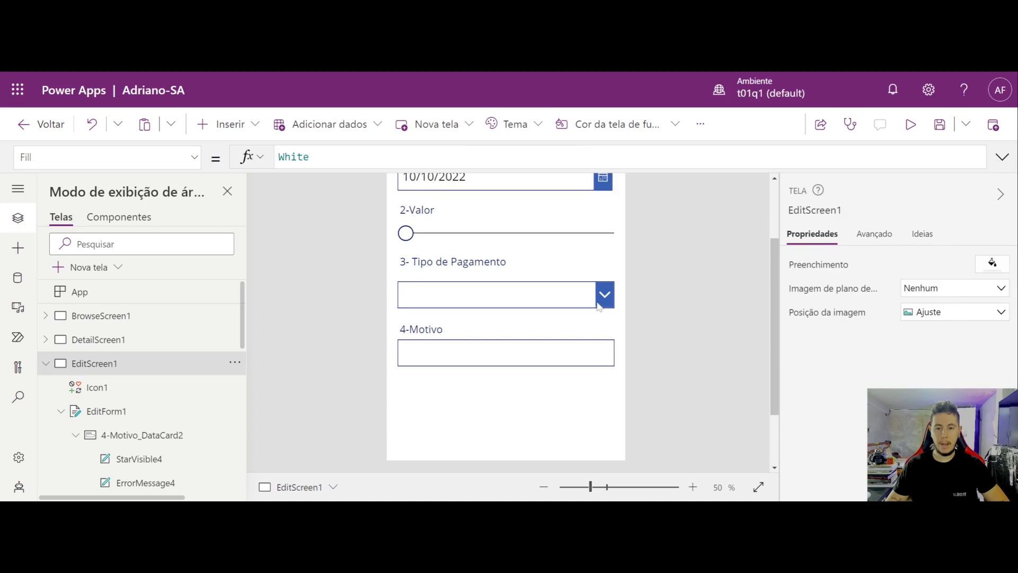
Preview the app, check the payment type dropdown's options, pick the blank entry, and return to editing.
{"action": "left_click", "coordinate": [910, 125]}
{"action": "left_click", "coordinate": [600, 285]}
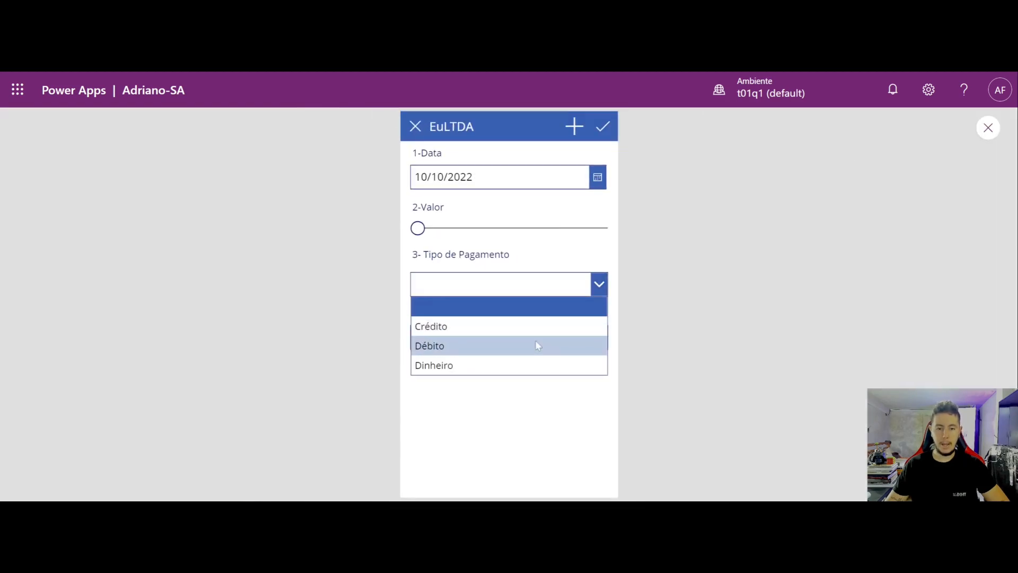
{"action": "left_click", "coordinate": [550, 303]}
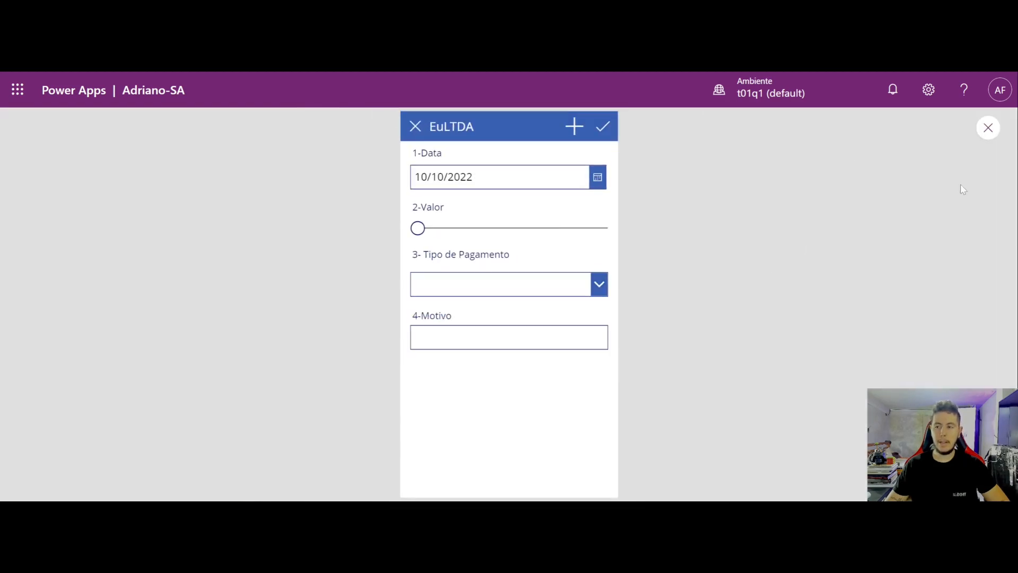
{"action": "left_click", "coordinate": [989, 126]}
Move the dropdown closer beneath the 3- Tipo de Pagamento title and shorten its card to a height of about 159.
{"action": "left_click", "coordinate": [439, 341]}
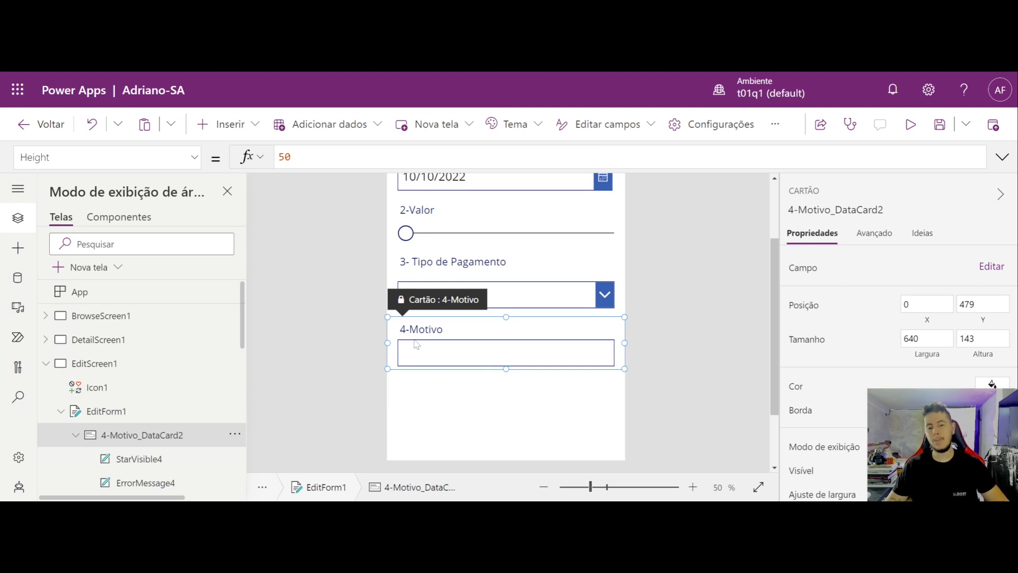
{"action": "left_click", "coordinate": [530, 278]}
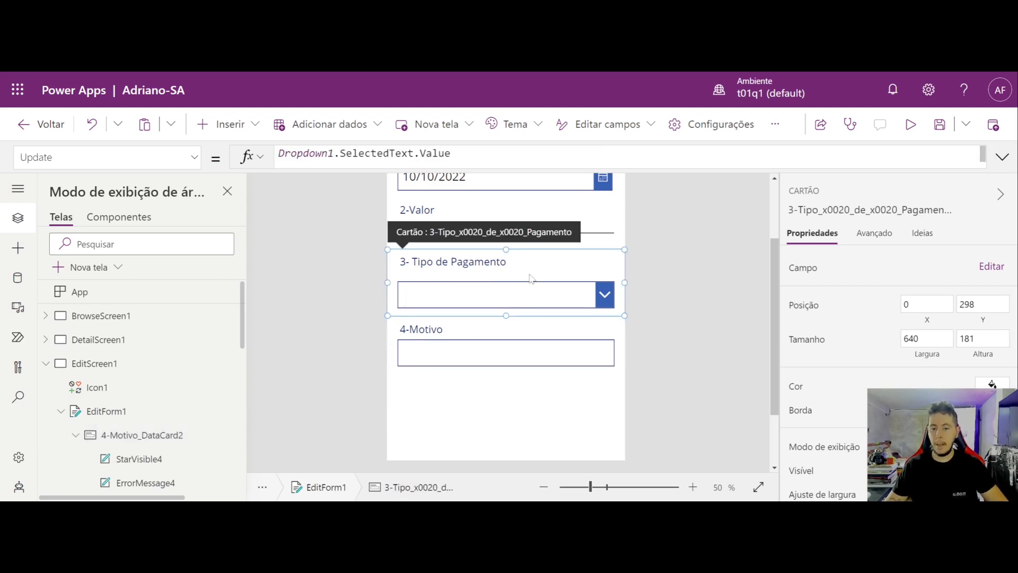
{"action": "left_click_drag", "start_coordinate": [506, 294], "coordinate": [505, 309]}
{"action": "left_click", "coordinate": [505, 311]}
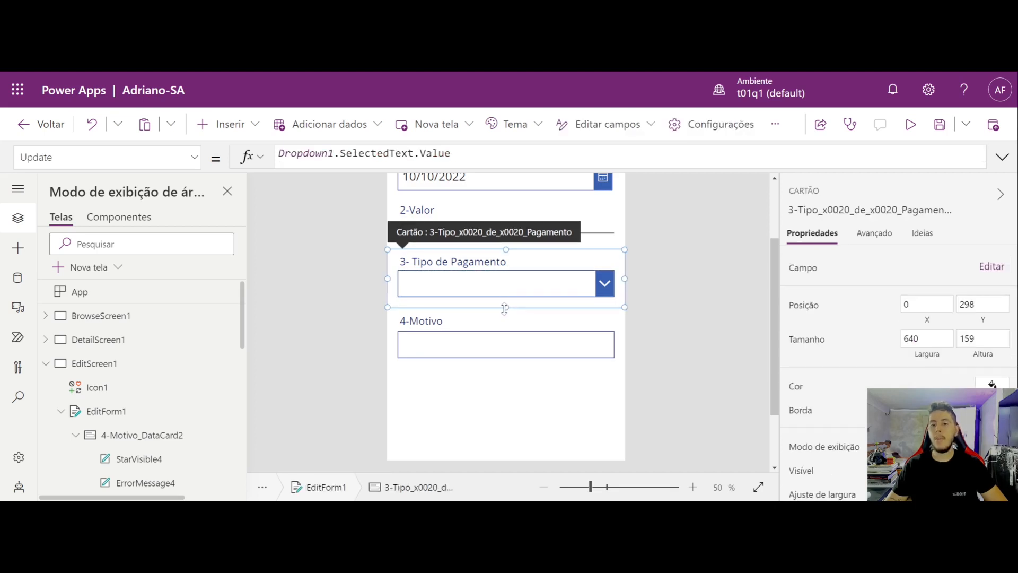
Extend the 4-Motivo card downward to a height of about 271.
{"action": "left_click", "coordinate": [472, 330]}
{"action": "left_click", "coordinate": [450, 347]}
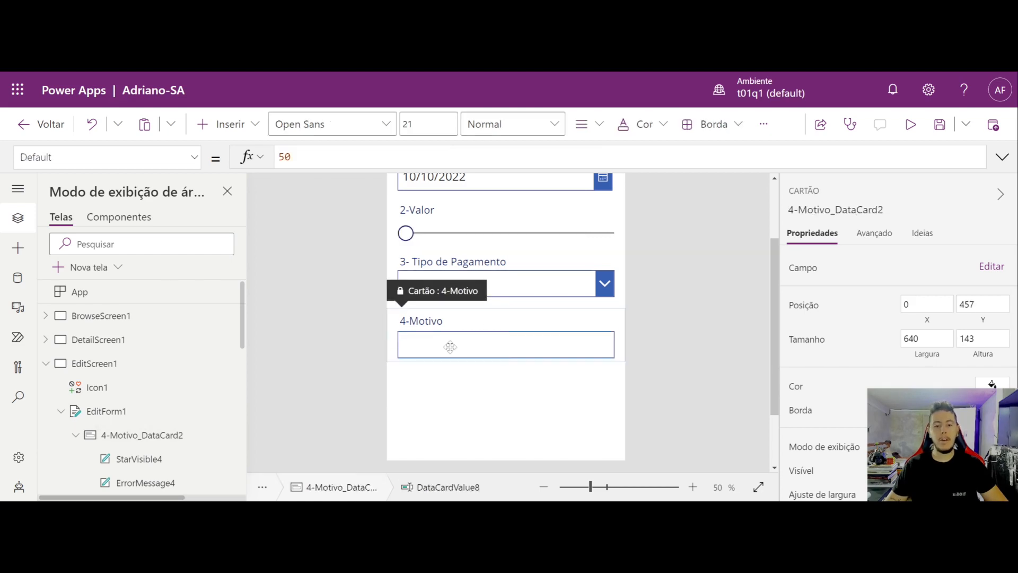
{"action": "left_click", "coordinate": [389, 362]}
{"action": "left_click_drag", "start_coordinate": [387, 363], "coordinate": [387, 415]}
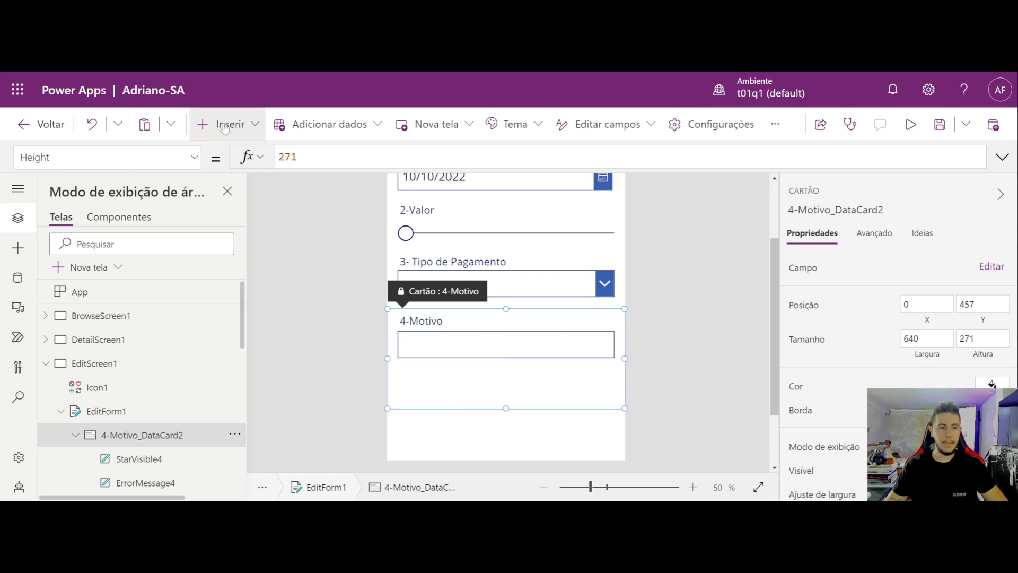
Insert a dropdown control (Suspenso) into the 4-Motivo card, beneath its text input.
{"action": "left_click", "coordinate": [223, 125]}
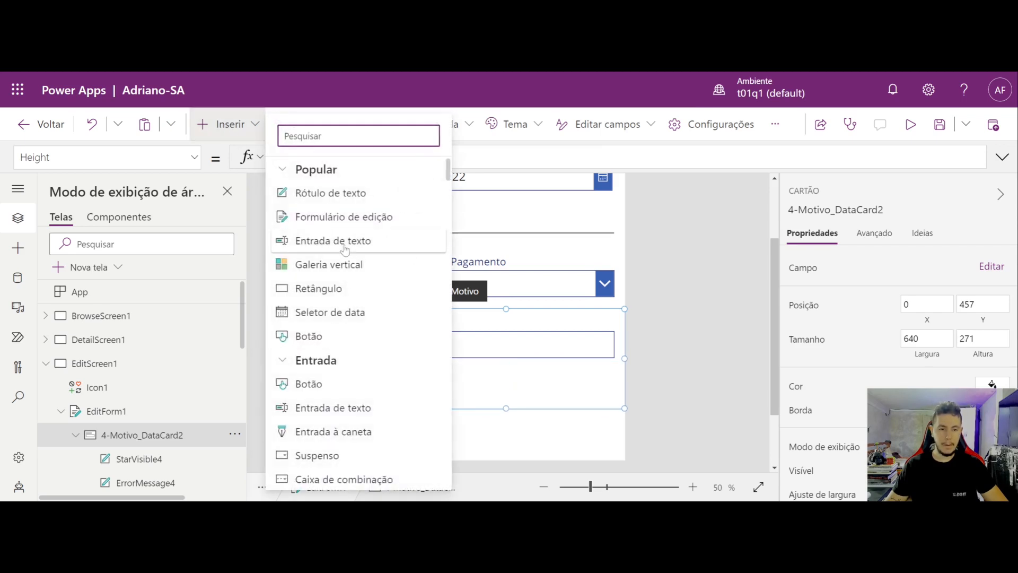
{"action": "scroll", "coordinate": [364, 359], "scroll_direction": "down", "scroll_amount": 3}
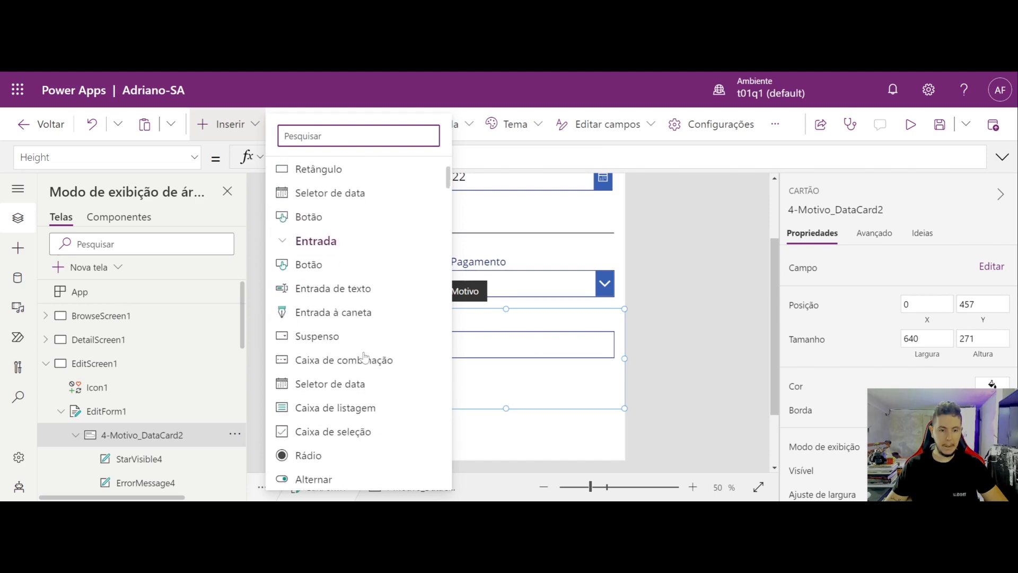
{"action": "left_click", "coordinate": [324, 345]}
{"action": "left_click", "coordinate": [526, 347]}
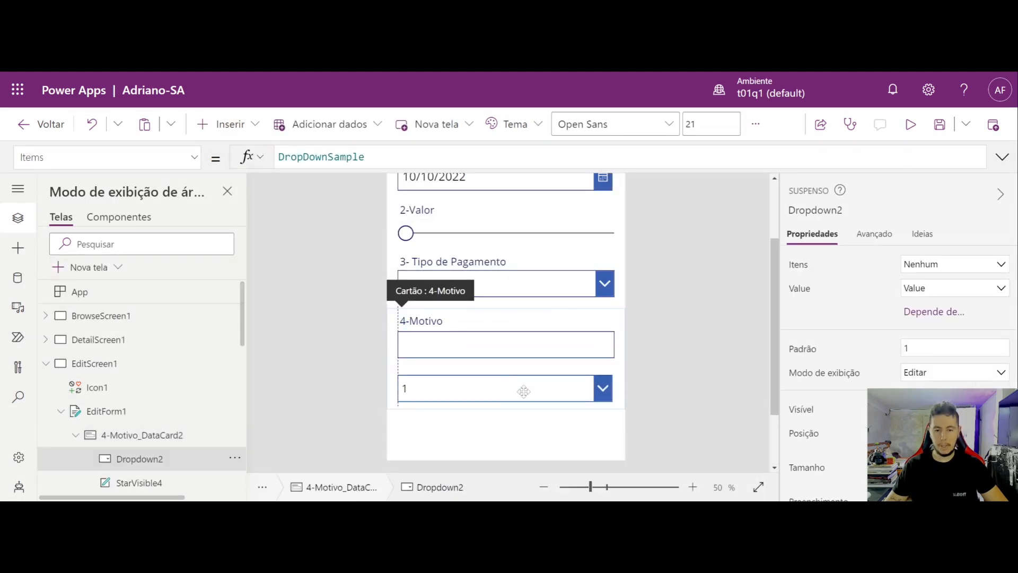
{"action": "left_click", "coordinate": [517, 345]}
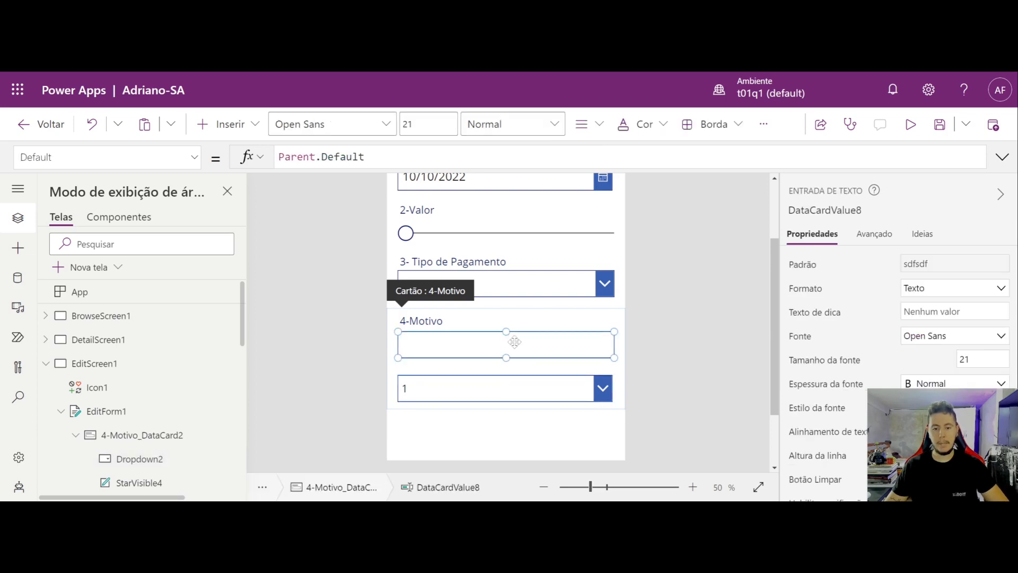
Set the new dropdown's Items formula to ["";"Alimentação";"Contas de Casa";"Lazer";"Educação"].
{"action": "left_click", "coordinate": [440, 386]}
{"action": "key", "text": "ctrl+a"}
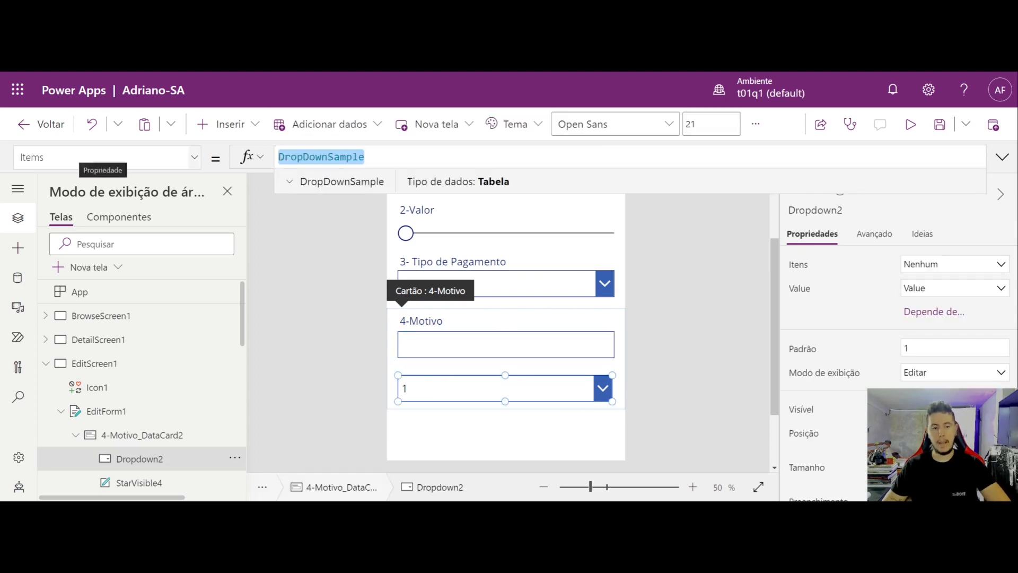
{"action": "type", "text": "[]"}
{"action": "type", "text": "\""}
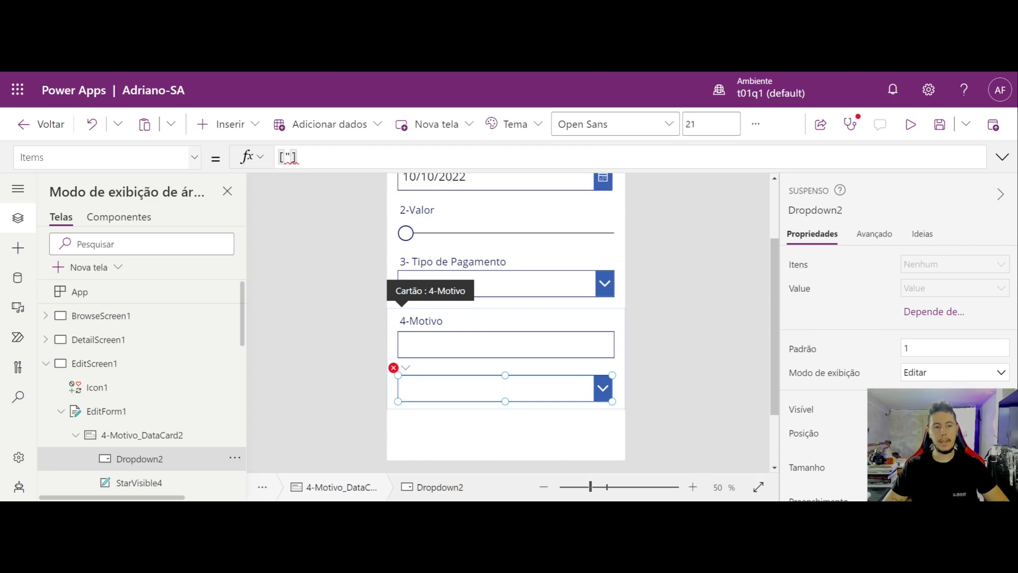
{"action": "key", "text": "Right"}
{"action": "type", "text": ";\""}
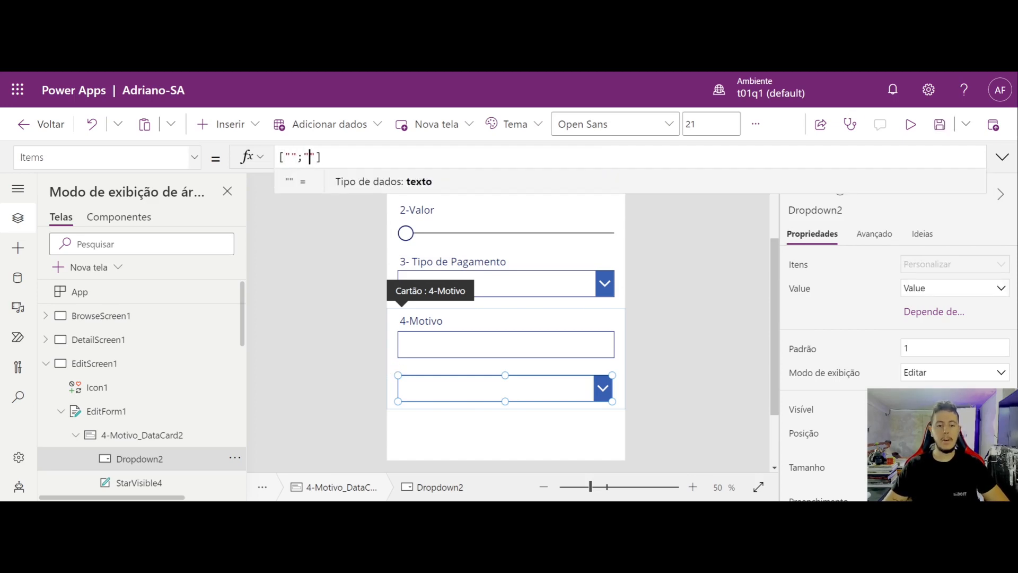
{"action": "type", "text": "Alimentação\""}
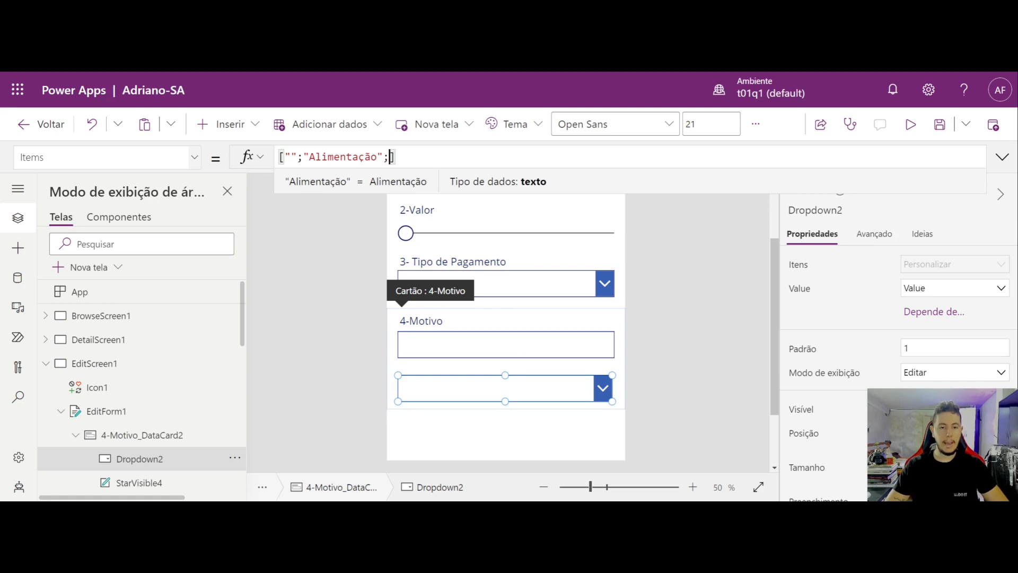
{"action": "type", "text": ";\""}
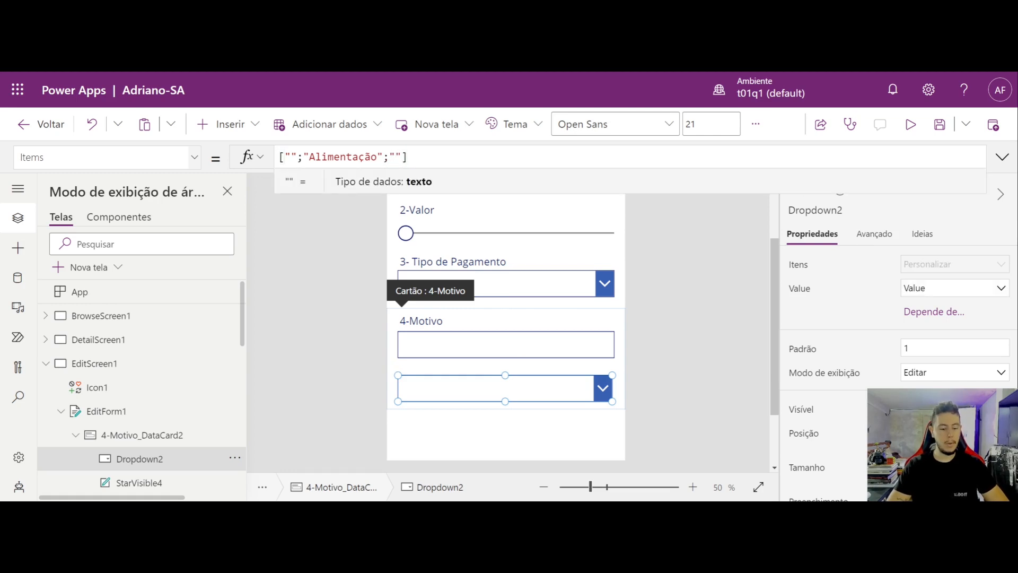
{"action": "type", "text": "Contas de Casa\";"}
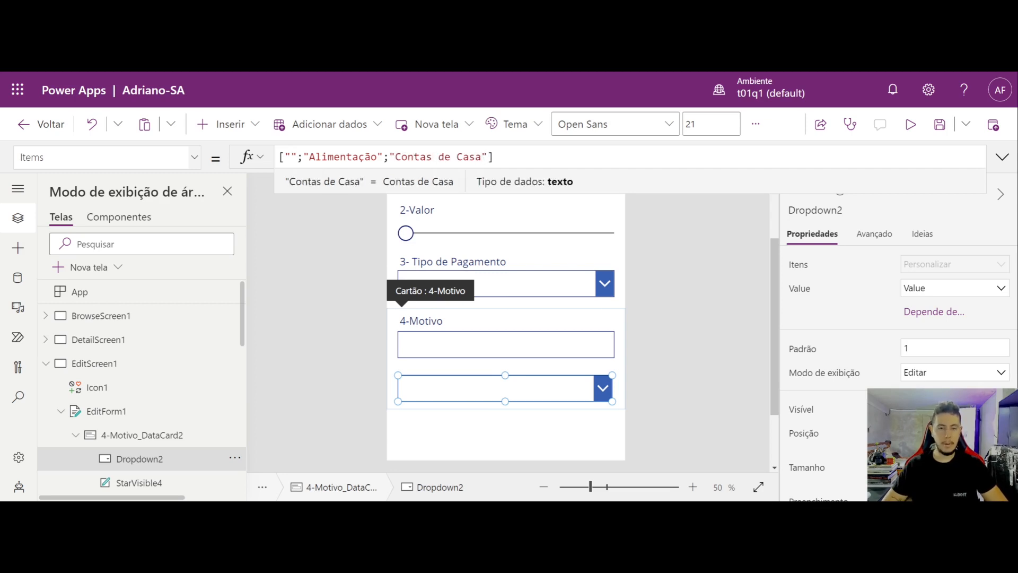
{"action": "type", "text": "\"Laz"}
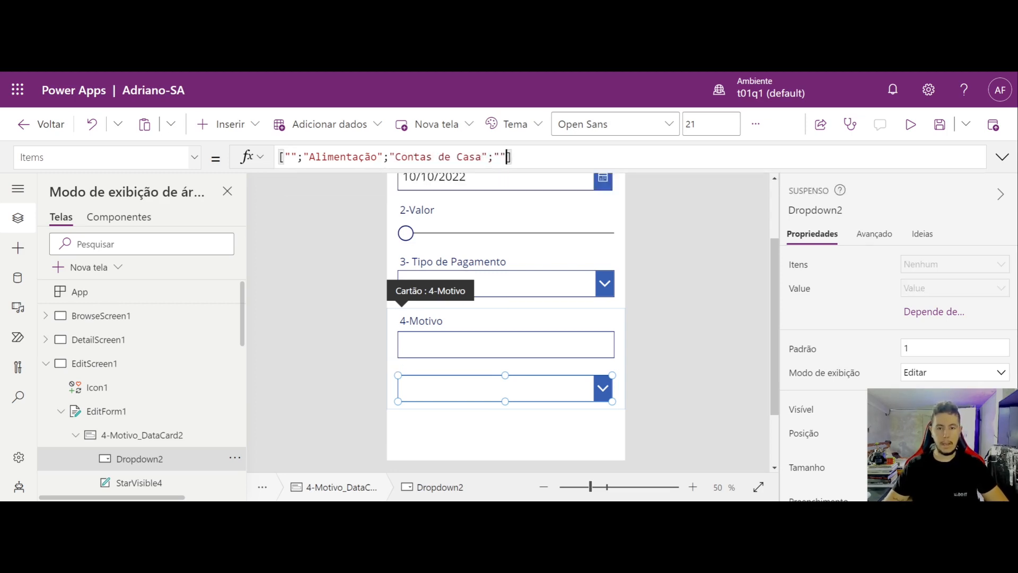
{"action": "type", "text": "er\";"}
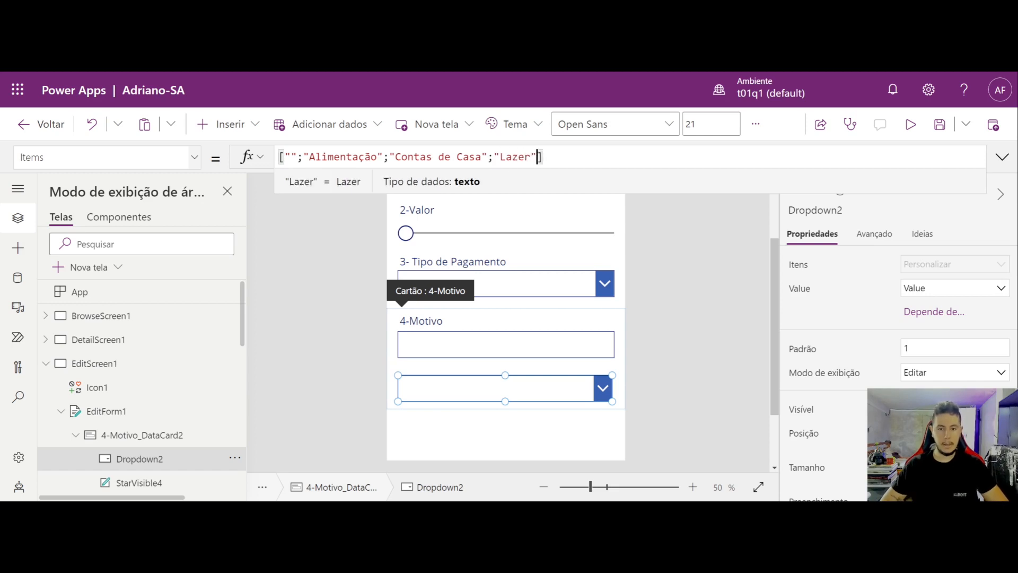
{"action": "type", "text": "\"Educa"}
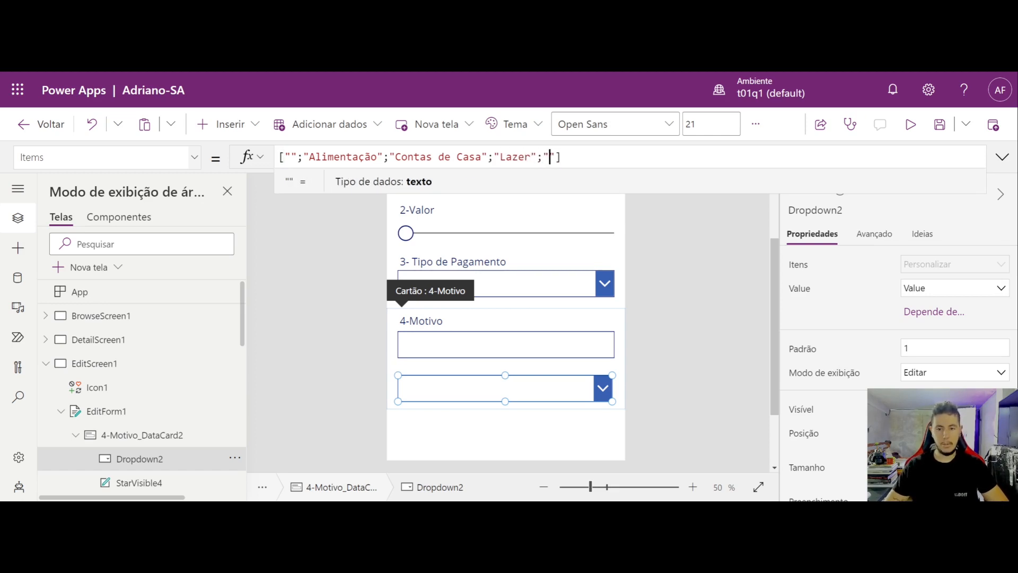
{"action": "type", "text": "ção"}
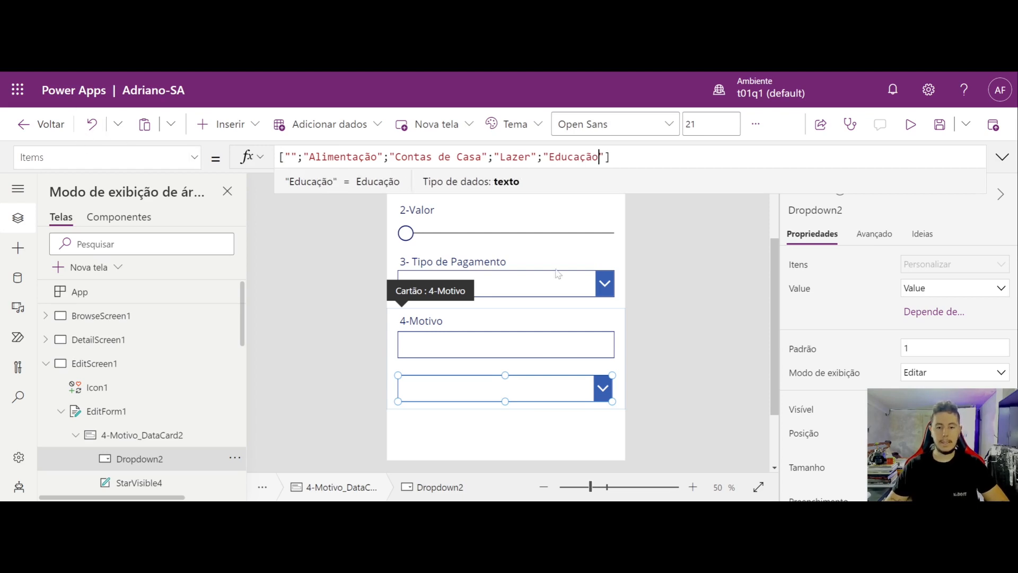
{"action": "left_click", "coordinate": [676, 327]}
Delete the original text input from the 4-Motivo card.
{"action": "left_click", "coordinate": [510, 350]}
{"action": "left_click", "coordinate": [510, 350]}
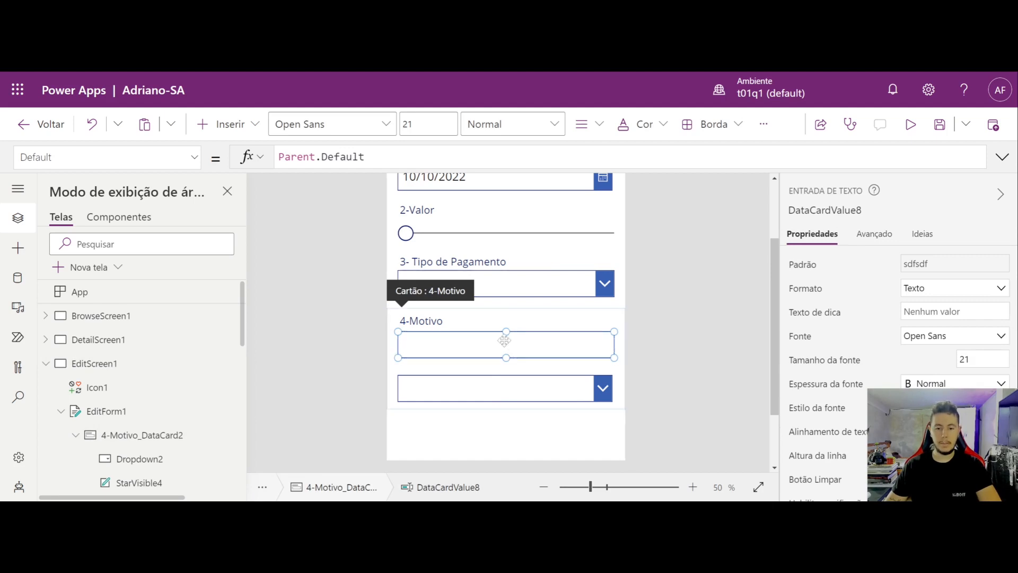
{"action": "key", "text": "Delete"}
Set the Update formula of the 4-Motivo card to Dropdown2.SelectedText.Value.
{"action": "left_click", "coordinate": [394, 300]}
{"action": "left_click", "coordinate": [406, 321]}
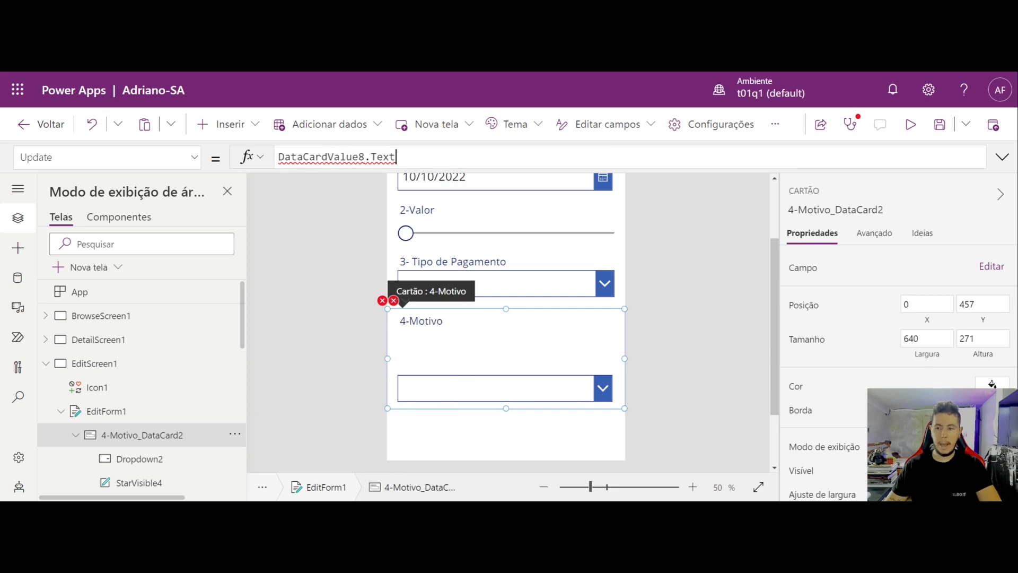
{"action": "left_click", "coordinate": [469, 383]}
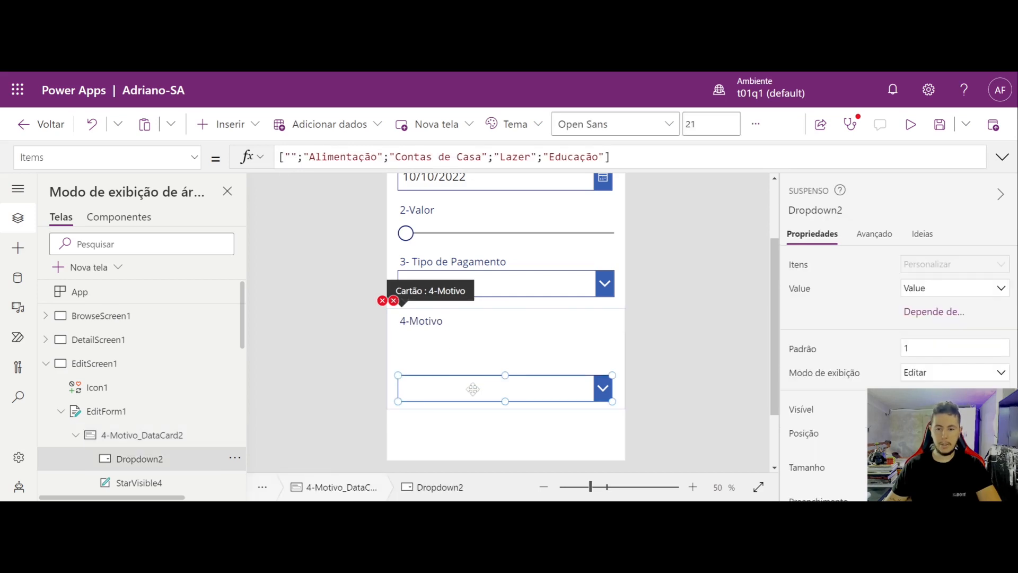
{"action": "left_click", "coordinate": [394, 301]}
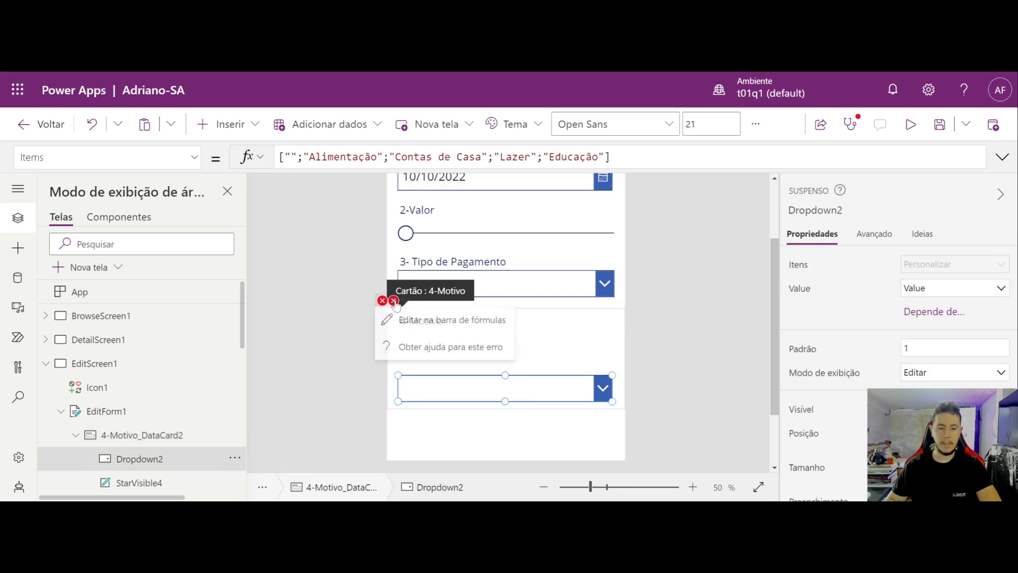
{"action": "left_click", "coordinate": [409, 321]}
{"action": "double_click", "coordinate": [318, 157]}
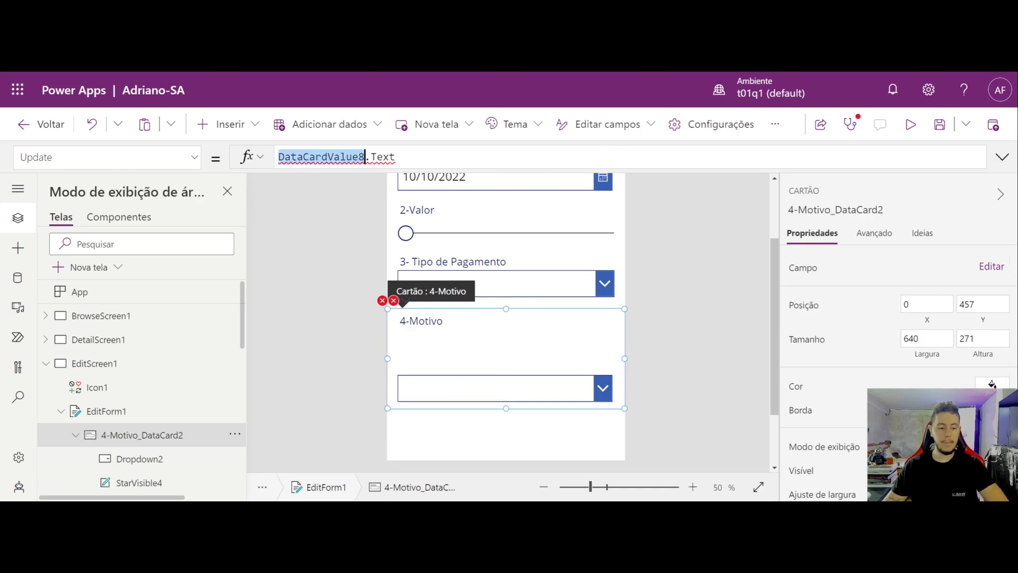
{"action": "type", "text": "Dro"}
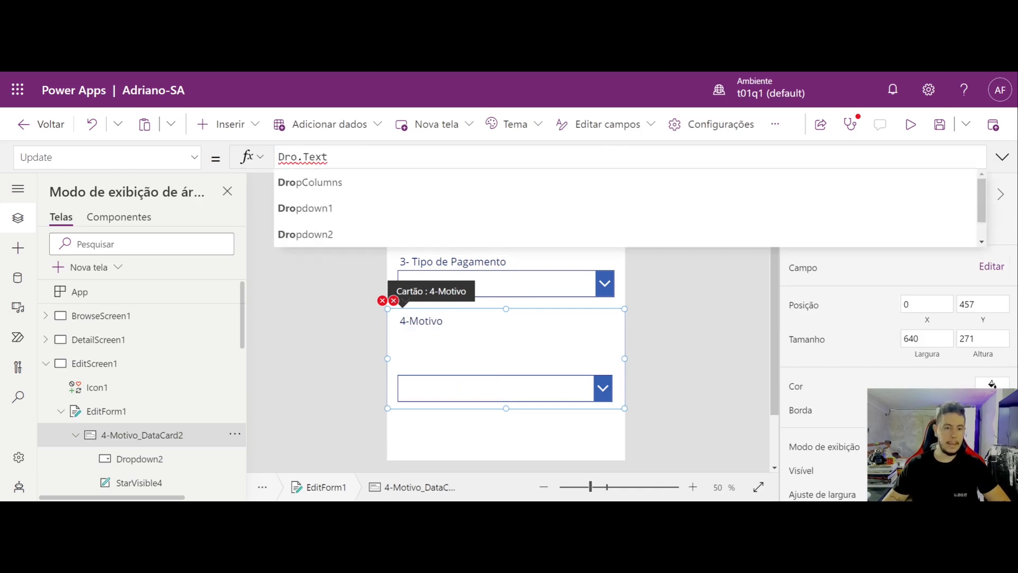
{"action": "left_click", "coordinate": [339, 231]}
{"action": "type", "text": "Sel"}
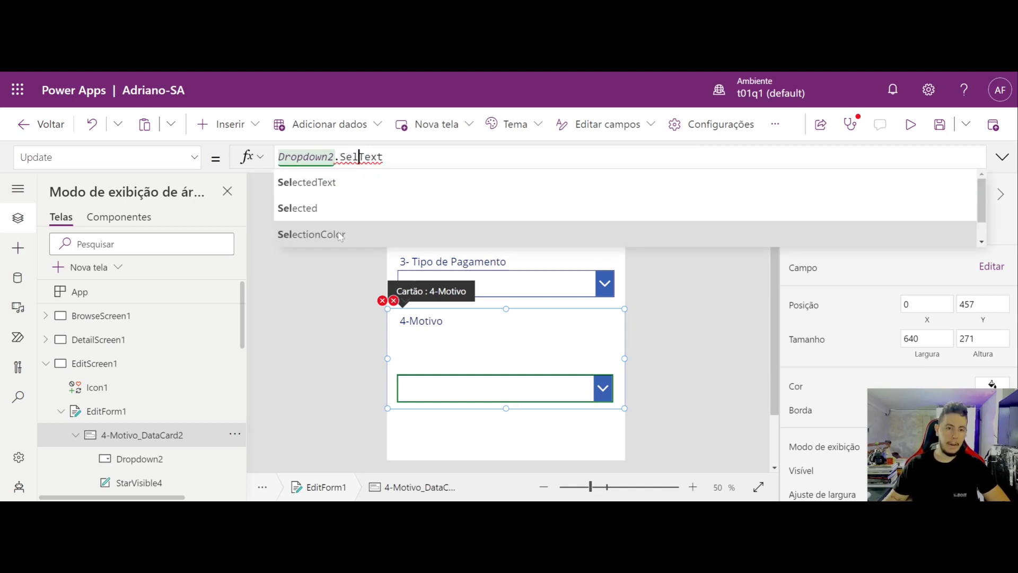
{"action": "left_click", "coordinate": [334, 184]}
{"action": "type", "text": "."}
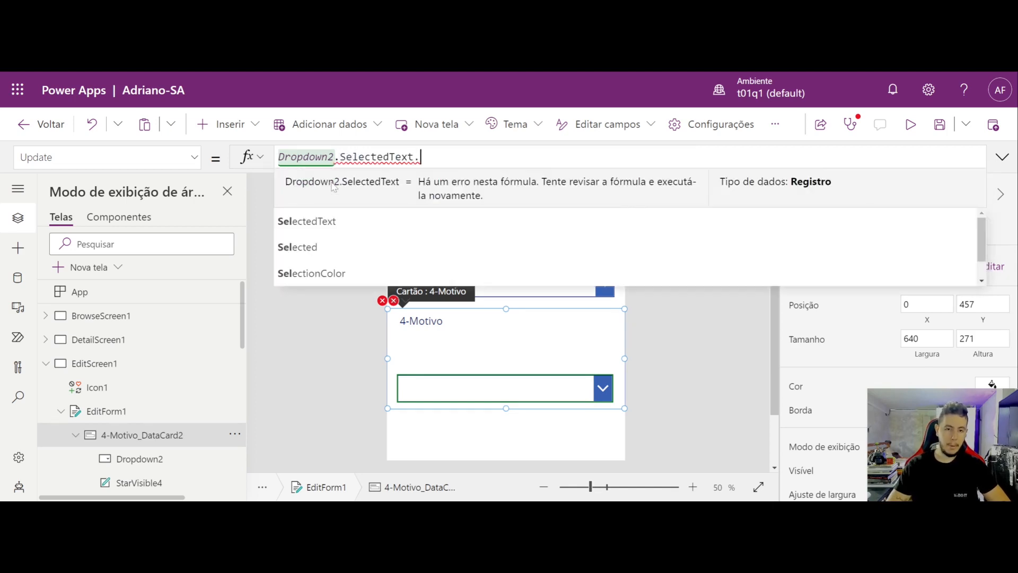
{"action": "key", "text": "Tab"}
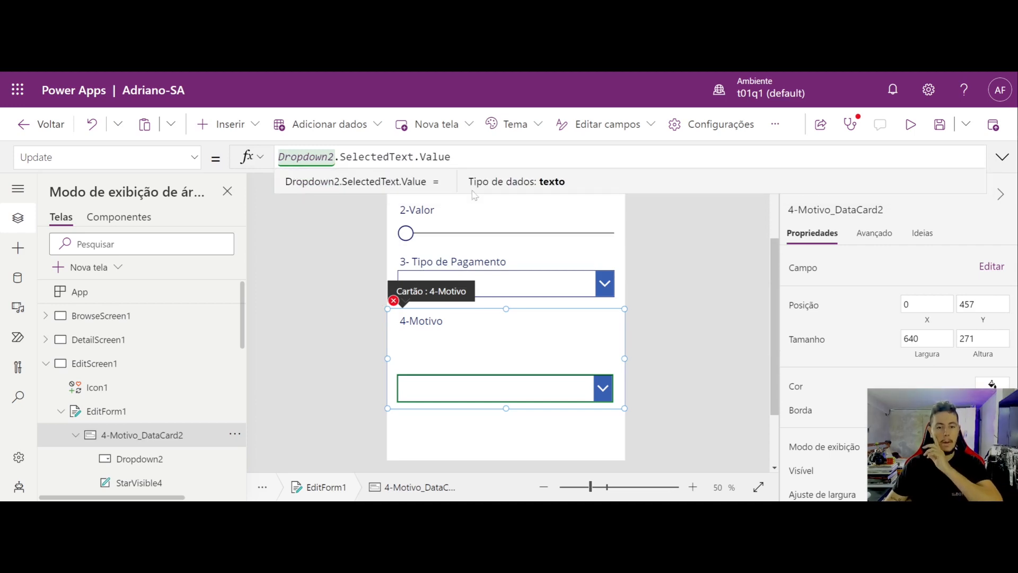
Clear the broken Y formula of the error message label in the 4-Motivo card.
{"action": "left_click", "coordinate": [394, 301]}
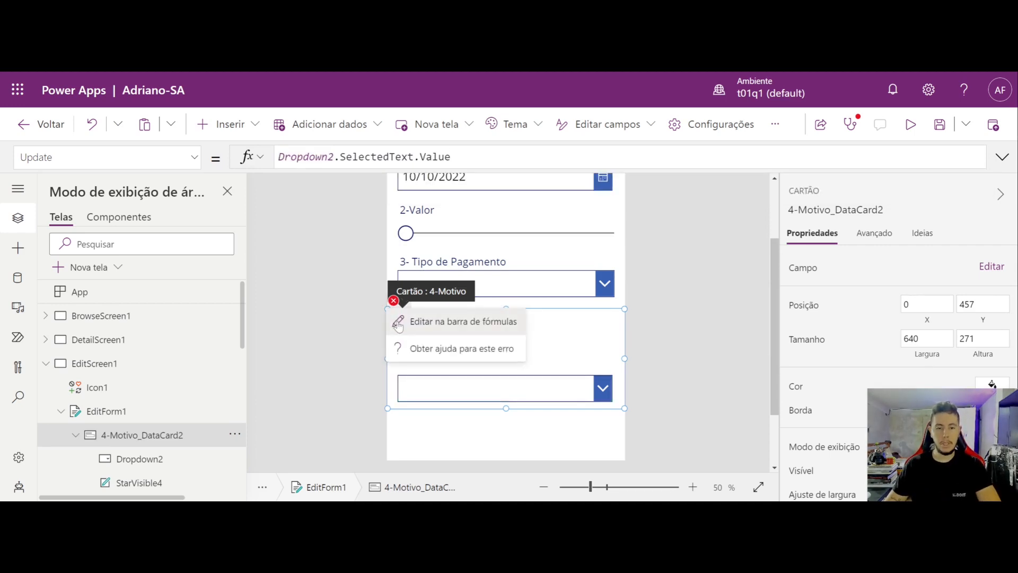
{"action": "left_click", "coordinate": [424, 320]}
{"action": "key", "text": "ctrl+a"}
{"action": "key", "text": "BackSpace"}
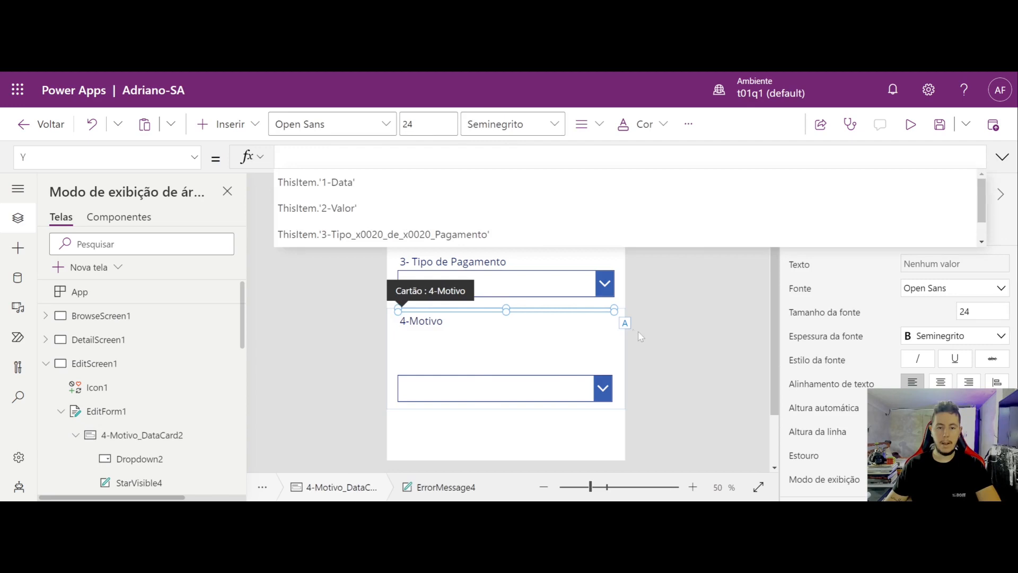
{"action": "left_click", "coordinate": [670, 324]}
Move the dropdown directly beneath the 4-Motivo title and shorten its card to a height of about 153.
{"action": "left_click", "coordinate": [488, 370]}
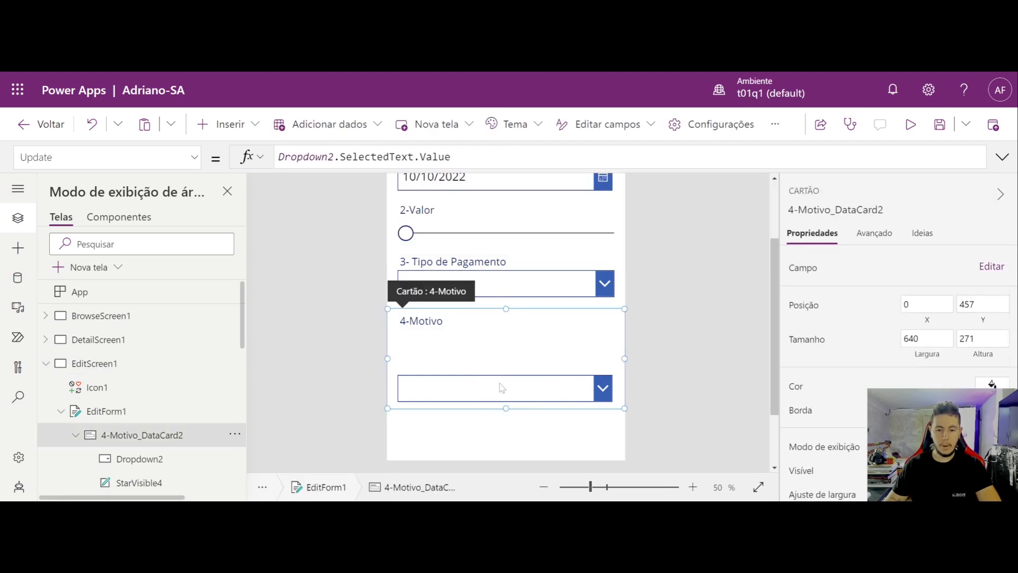
{"action": "left_click", "coordinate": [501, 387]}
{"action": "left_click_drag", "start_coordinate": [496, 387], "coordinate": [496, 343]}
{"action": "left_click", "coordinate": [485, 392]}
{"action": "left_click_drag", "start_coordinate": [504, 407], "coordinate": [503, 365]}
Widen the 4-Motivo dropdown slightly to line up with the payment type dropdown above it.
{"action": "left_click", "coordinate": [584, 341]}
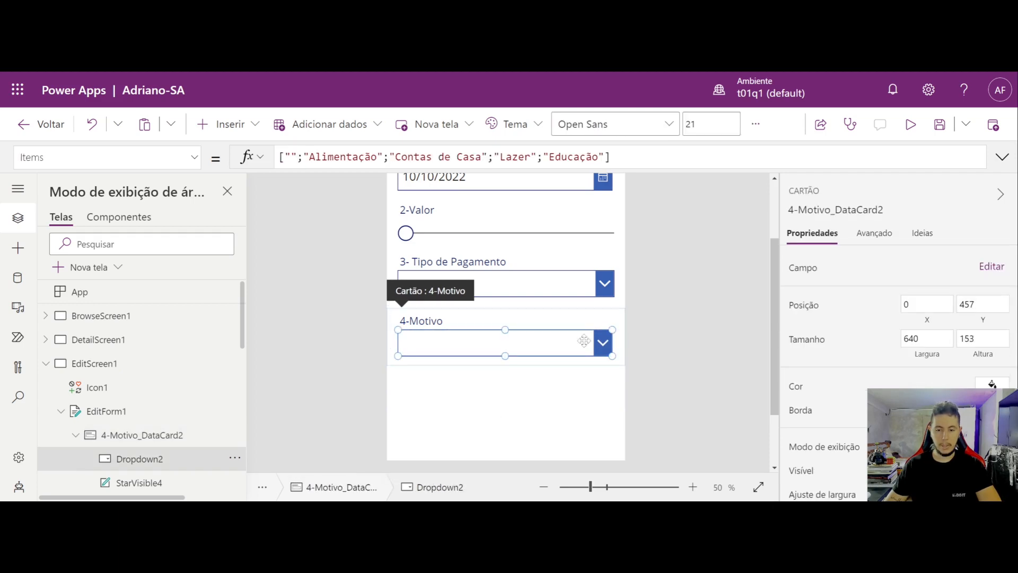
{"action": "left_click_drag", "start_coordinate": [613, 330], "coordinate": [616, 329]}
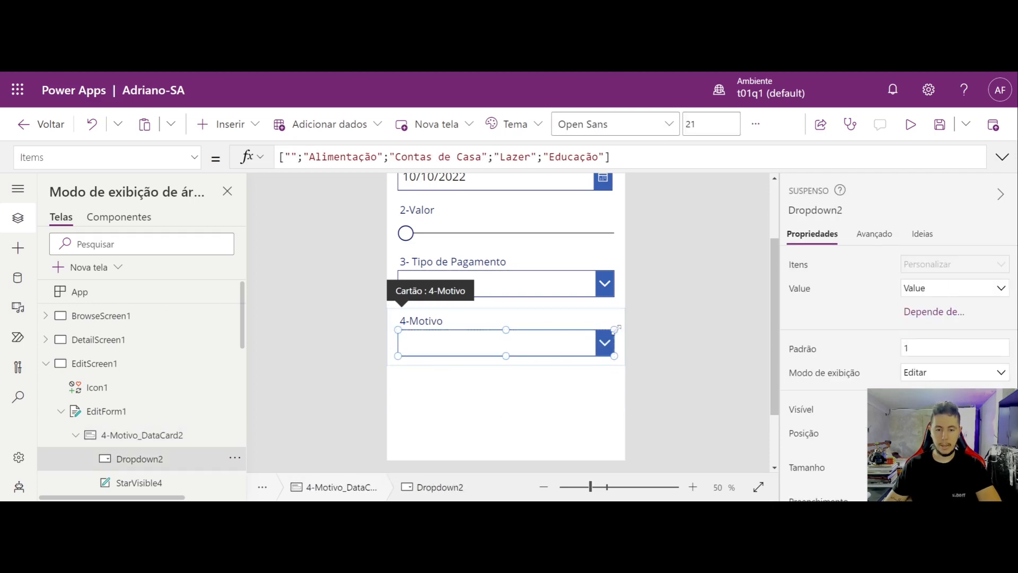
{"action": "scroll", "coordinate": [691, 292], "scroll_direction": "up", "scroll_amount": 2}
{"action": "scroll", "coordinate": [690, 323], "scroll_direction": "down", "scroll_amount": 2}
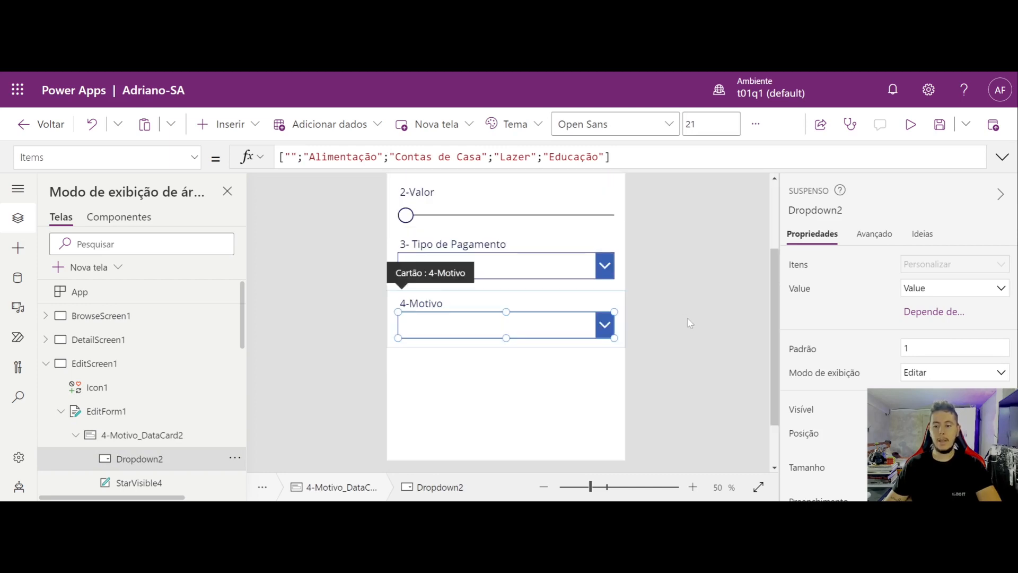
{"action": "scroll", "coordinate": [658, 320], "scroll_direction": "down", "scroll_amount": 2}
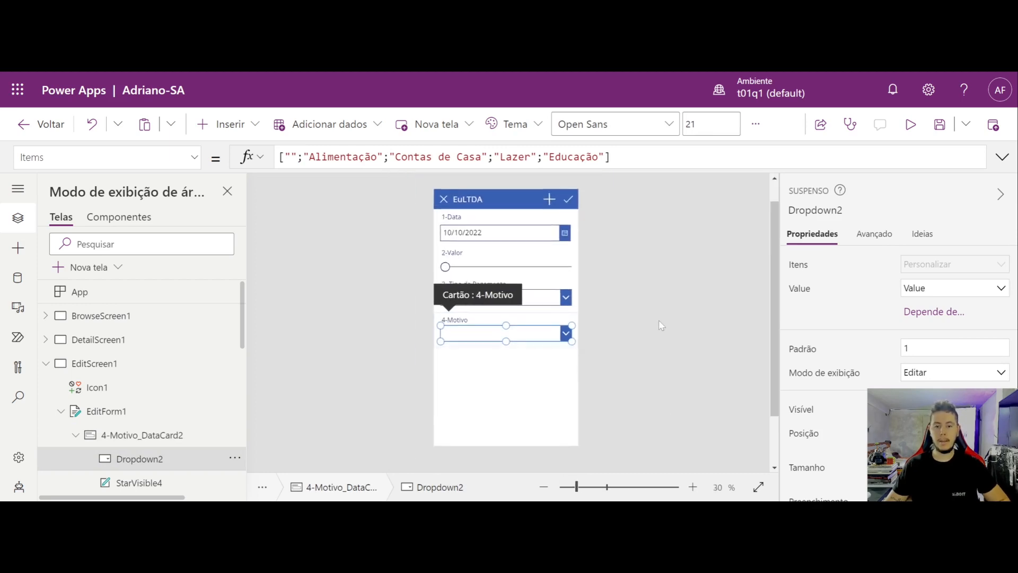
{"action": "key", "text": "ctrl+minus"}
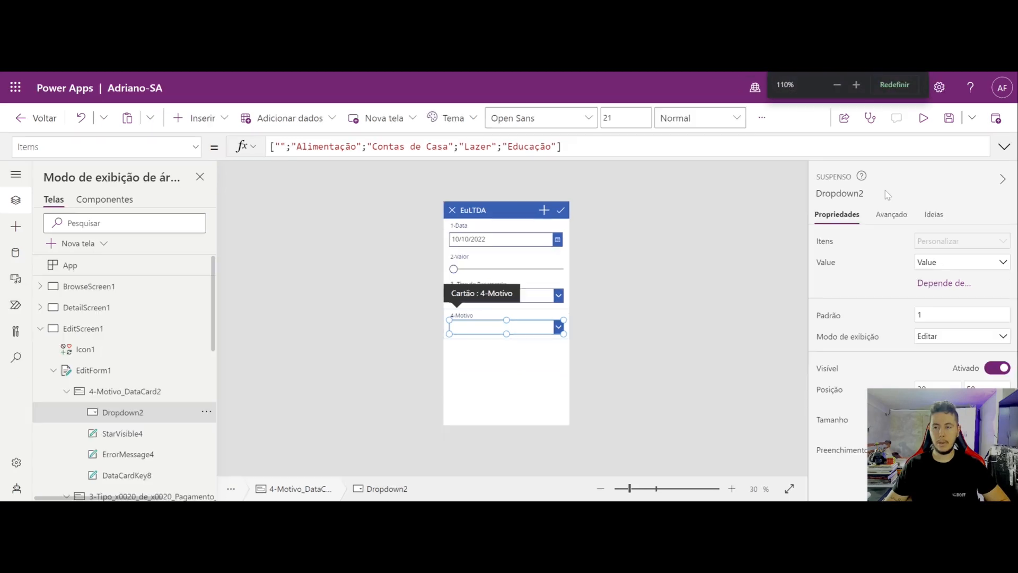
{"action": "key", "text": "ctrl+minus"}
{"action": "key", "text": "ctrl+plus"}
{"action": "key", "text": "ctrl+plus"}
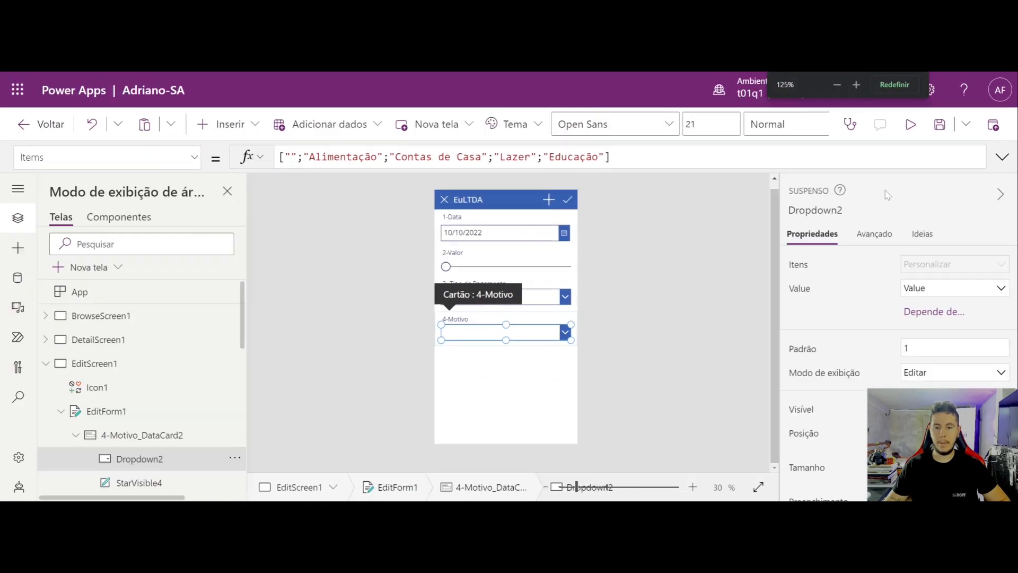
Preview the app to check the 1-Data calendar and the choices in the 3- Tipo de Pagamento and 4-Motivo dropdowns, and close the preview.
{"action": "left_click", "coordinate": [679, 282]}
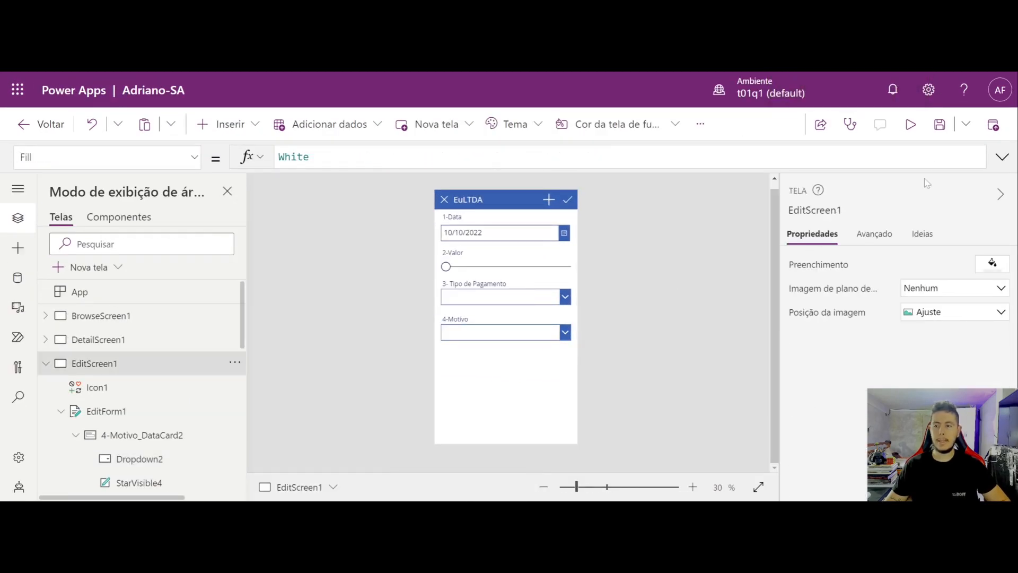
{"action": "left_click", "coordinate": [911, 124]}
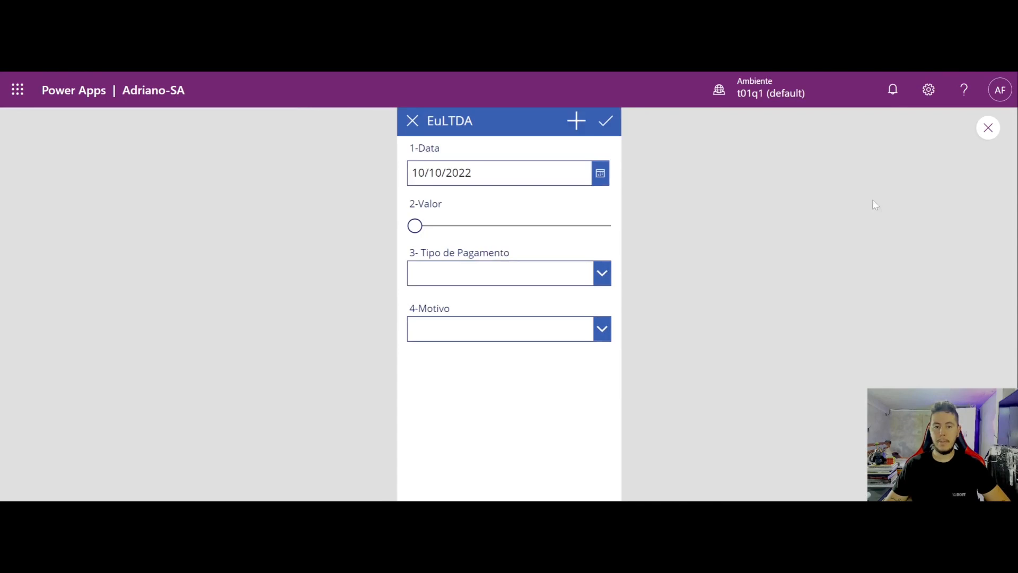
{"action": "left_click", "coordinate": [600, 186]}
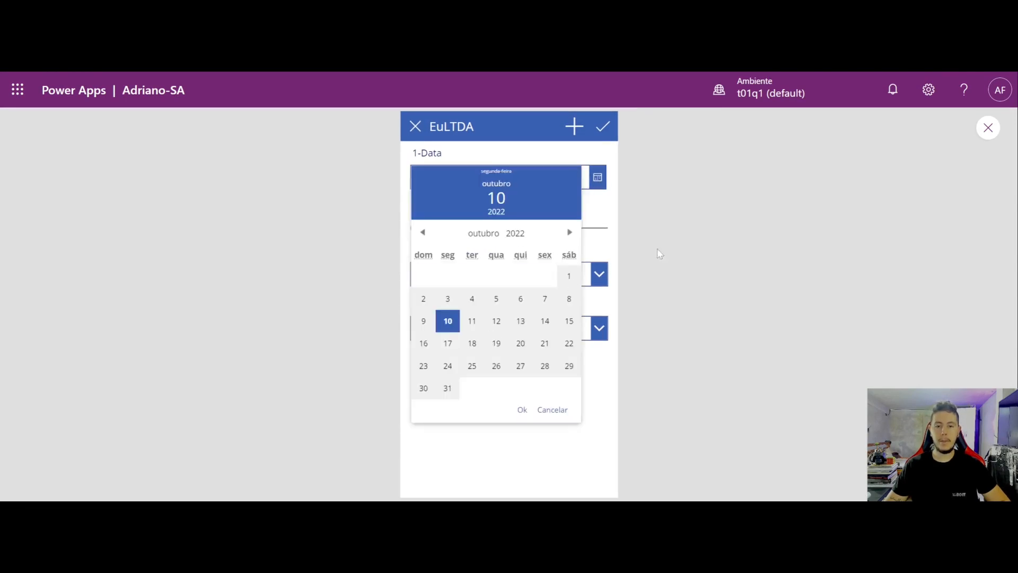
{"action": "left_click", "coordinate": [611, 235]}
{"action": "mouse_move", "coordinate": [425, 229]}
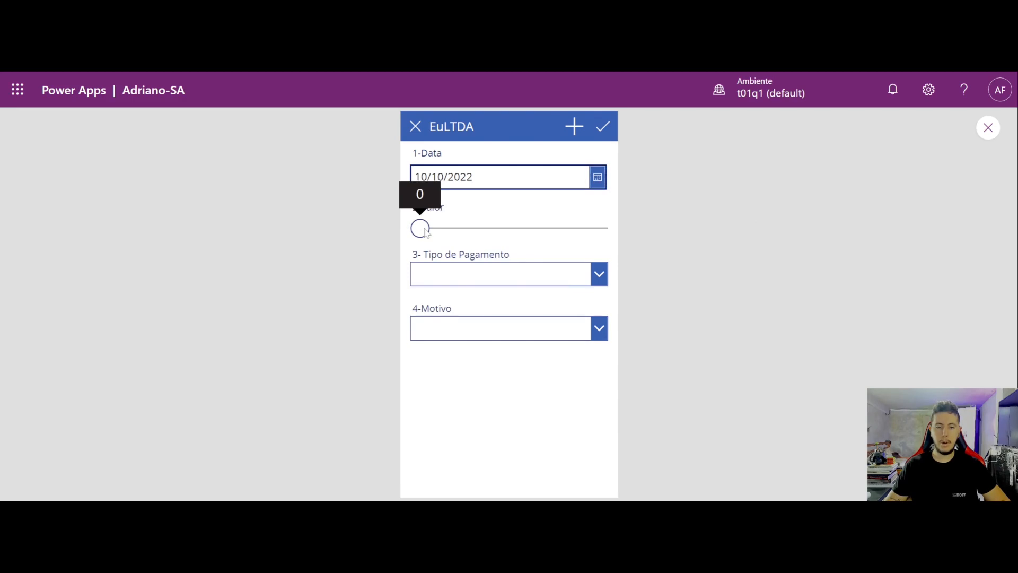
{"action": "left_click", "coordinate": [587, 280]}
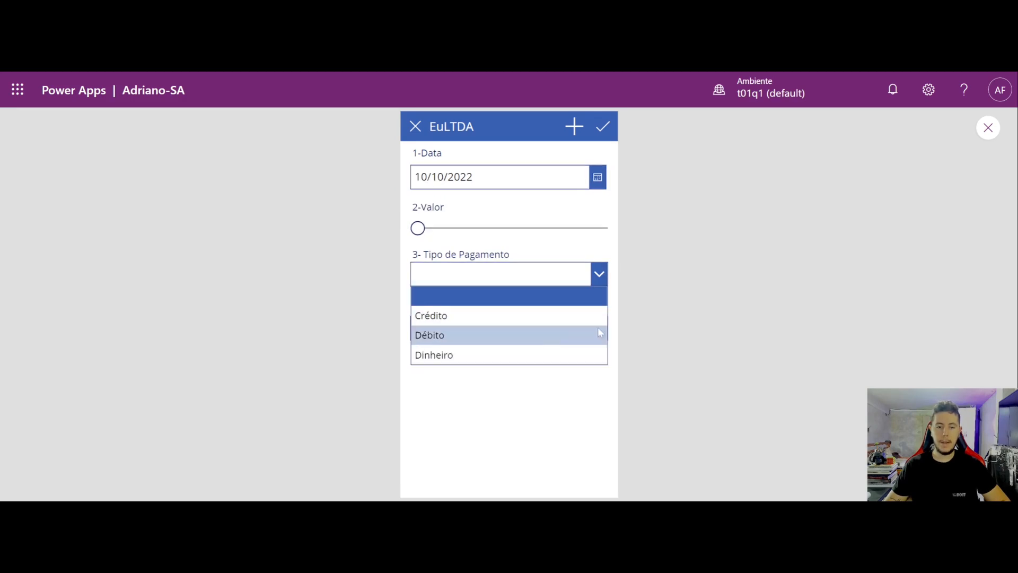
{"action": "left_click", "coordinate": [701, 311]}
{"action": "left_click", "coordinate": [575, 340]}
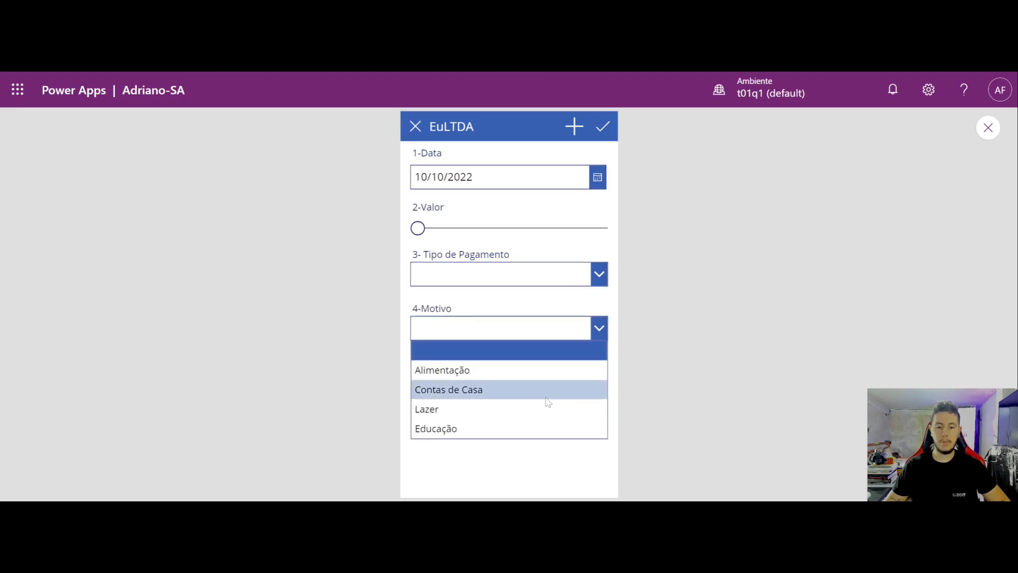
{"action": "left_click", "coordinate": [700, 317]}
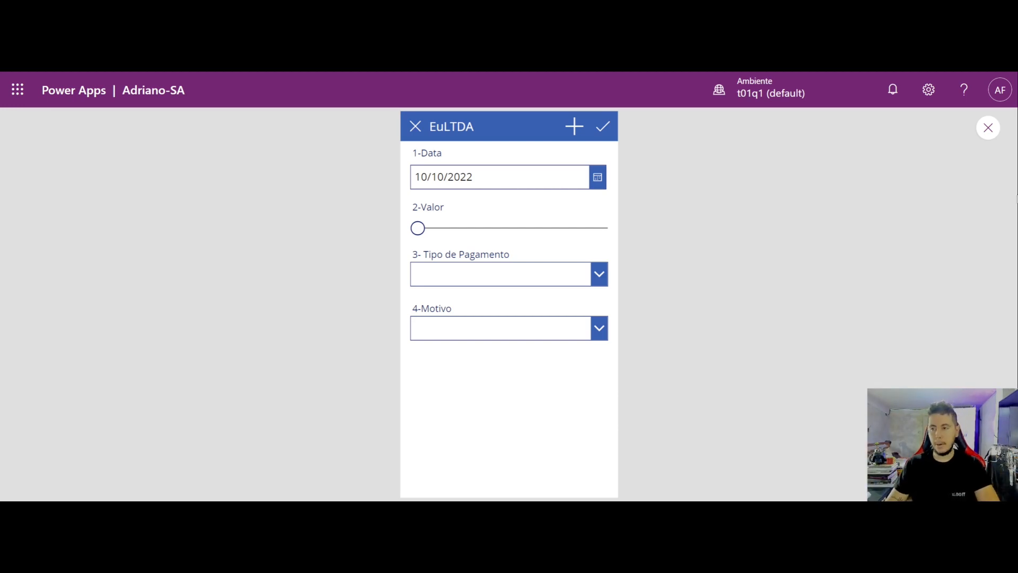
{"action": "left_click", "coordinate": [981, 126]}
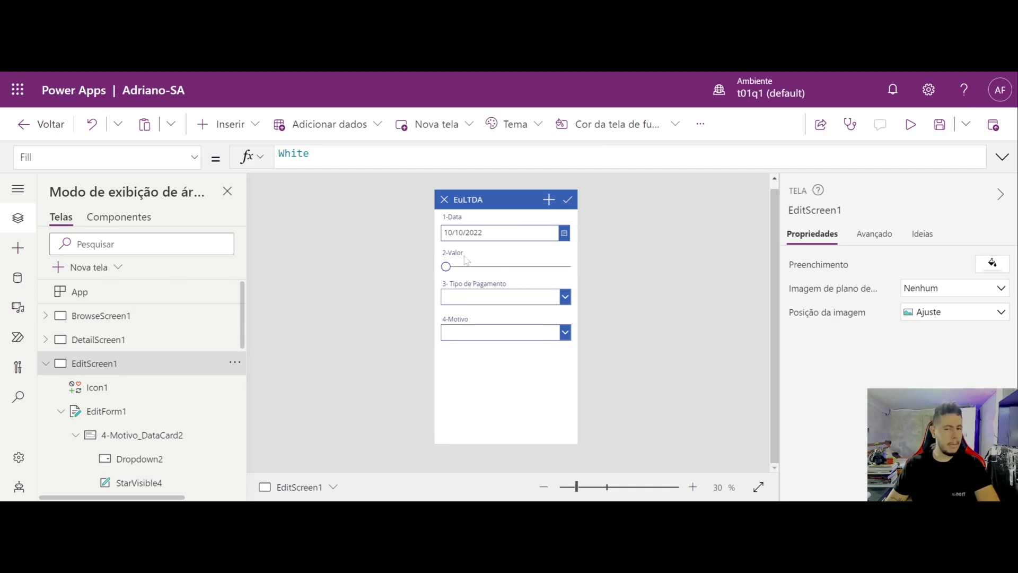
Examine the formatting properties of the EuLTDA title label in the form header.
{"action": "left_click", "coordinate": [507, 200]}
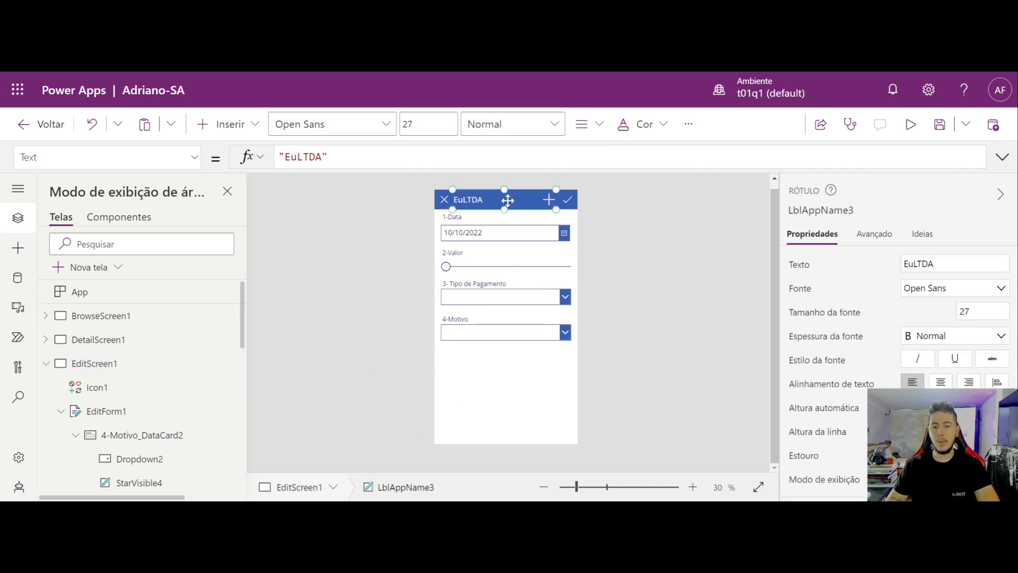
{"action": "scroll", "coordinate": [897, 339], "scroll_direction": "down", "scroll_amount": 3}
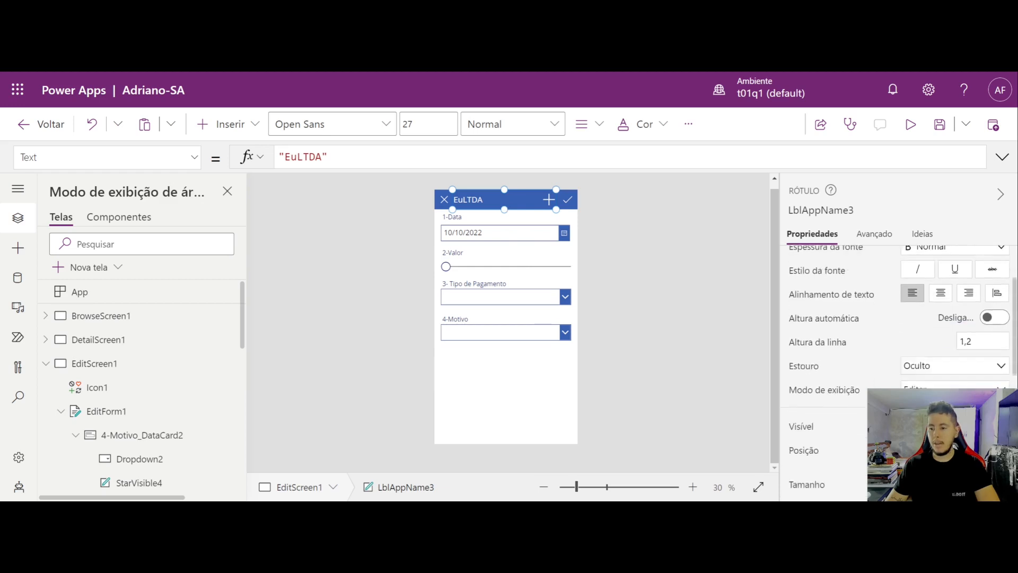
{"action": "scroll", "coordinate": [896, 340], "scroll_direction": "down", "scroll_amount": 3}
{"action": "scroll", "coordinate": [989, 366], "scroll_direction": "down", "scroll_amount": 1}
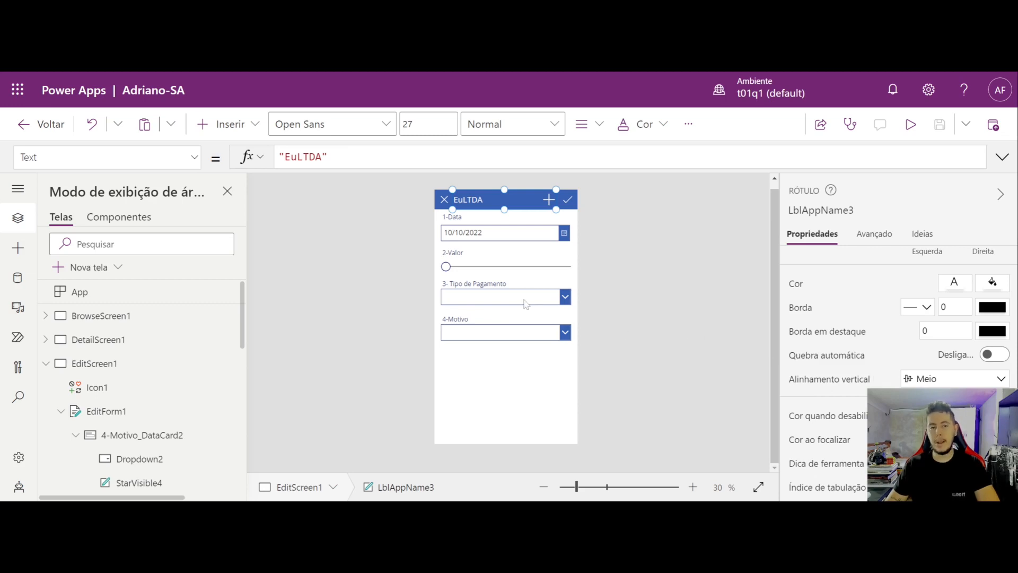
Apply the dark Aqua theme to the app.
{"action": "left_click", "coordinate": [594, 275]}
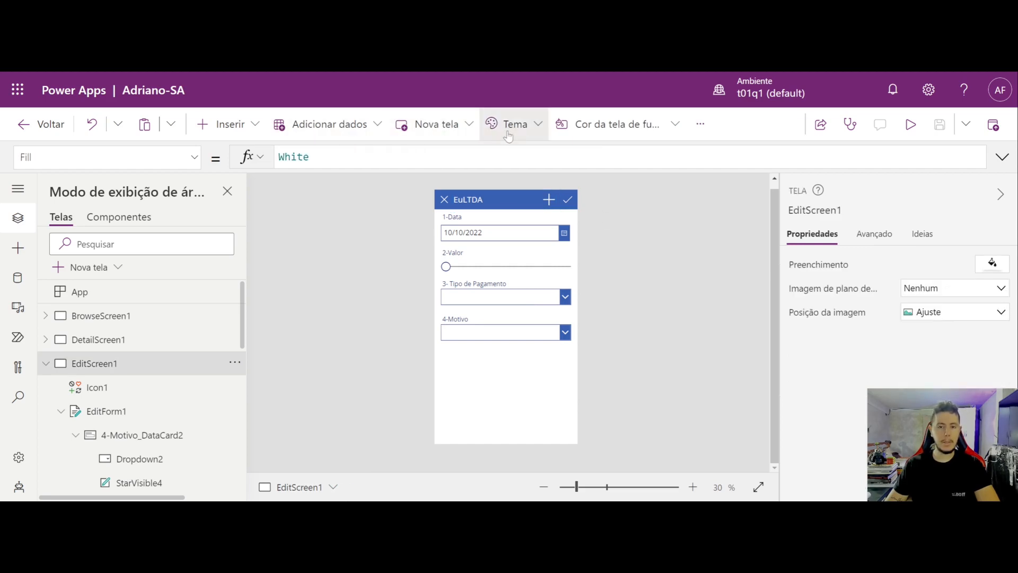
{"action": "left_click", "coordinate": [537, 130]}
{"action": "scroll", "coordinate": [487, 229], "scroll_direction": "down", "scroll_amount": 3}
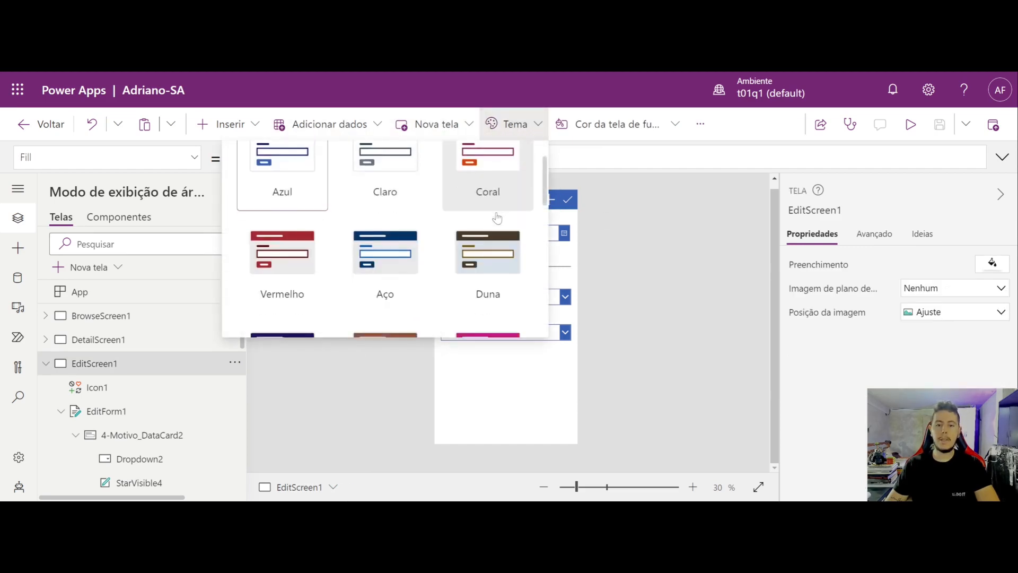
{"action": "scroll", "coordinate": [487, 229], "scroll_direction": "down", "scroll_amount": 2}
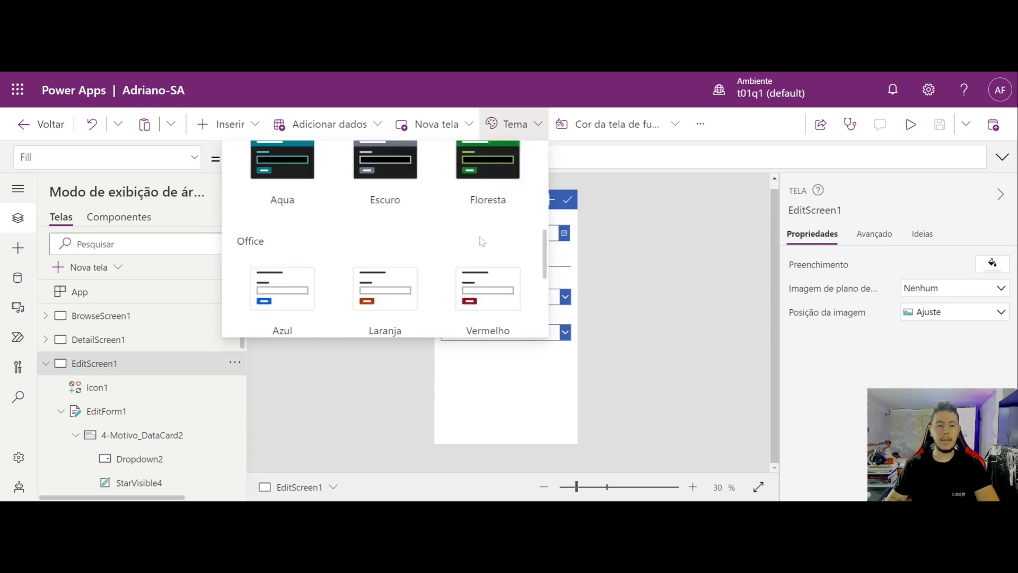
{"action": "scroll", "coordinate": [482, 241], "scroll_direction": "up", "scroll_amount": 1}
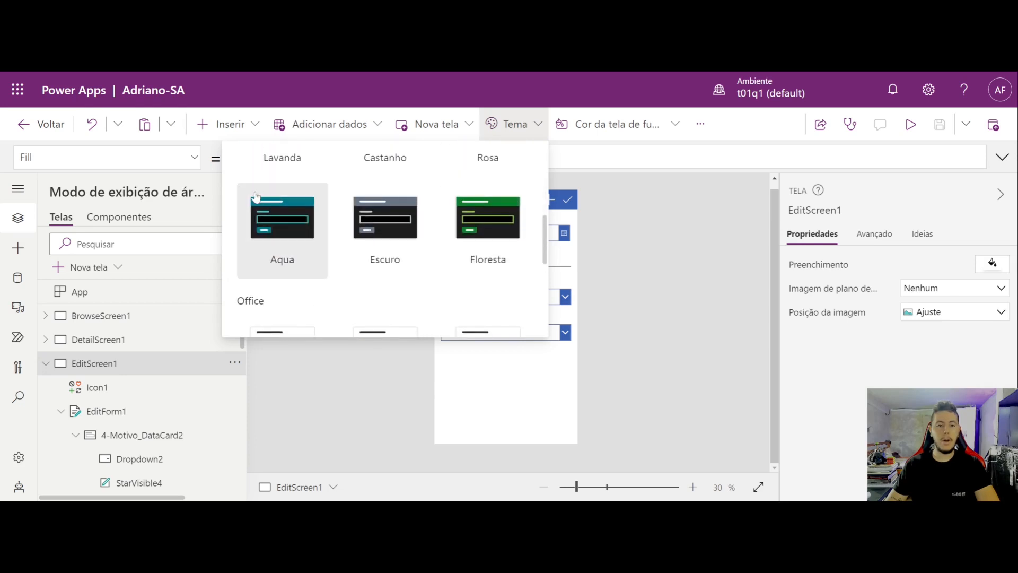
{"action": "left_click", "coordinate": [287, 226]}
{"action": "left_click", "coordinate": [648, 272]}
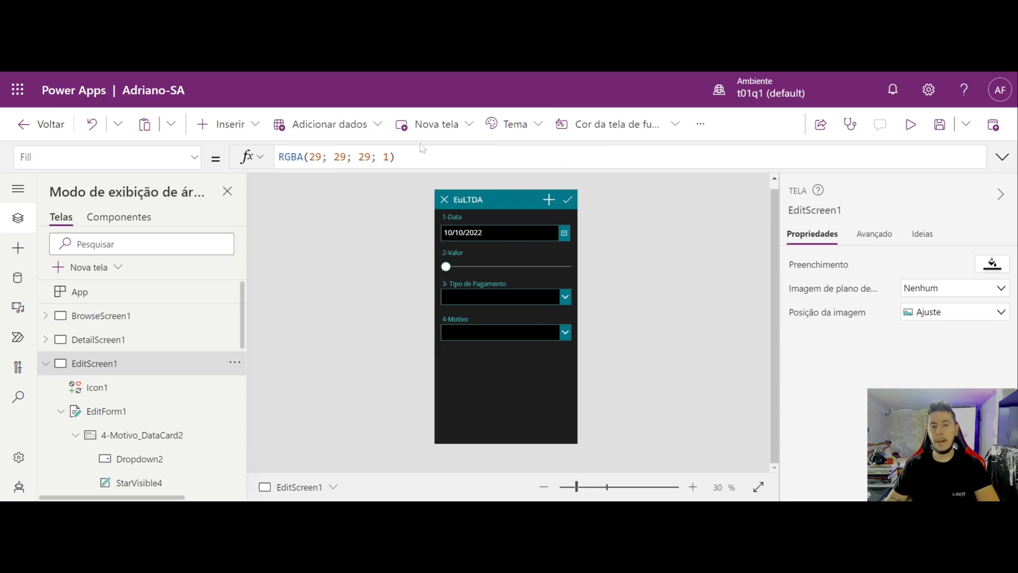
Change the app's theme to Amarelo-escuro from the Office group.
{"action": "left_click", "coordinate": [502, 131]}
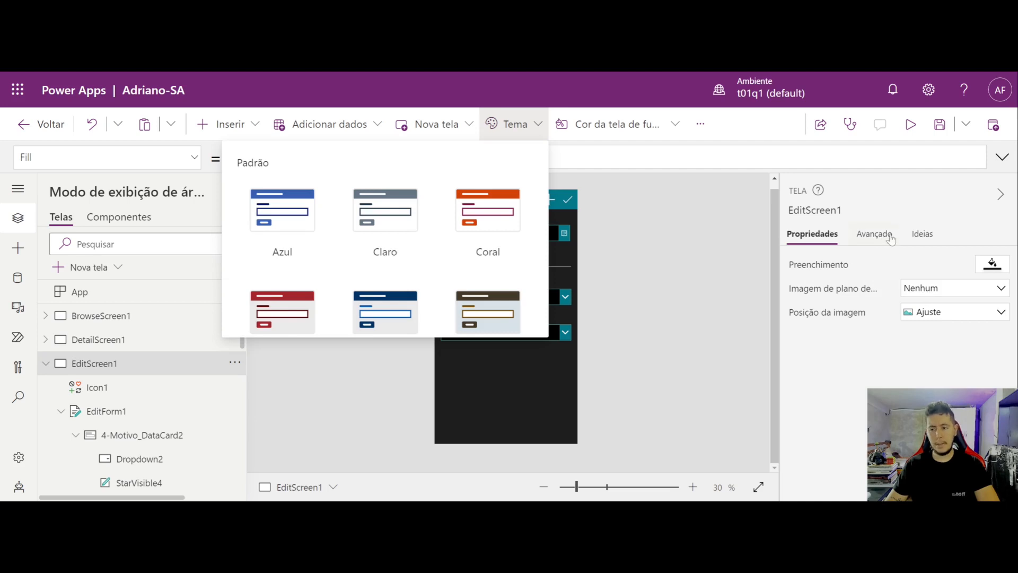
{"action": "scroll", "coordinate": [355, 272], "scroll_direction": "down", "scroll_amount": 10}
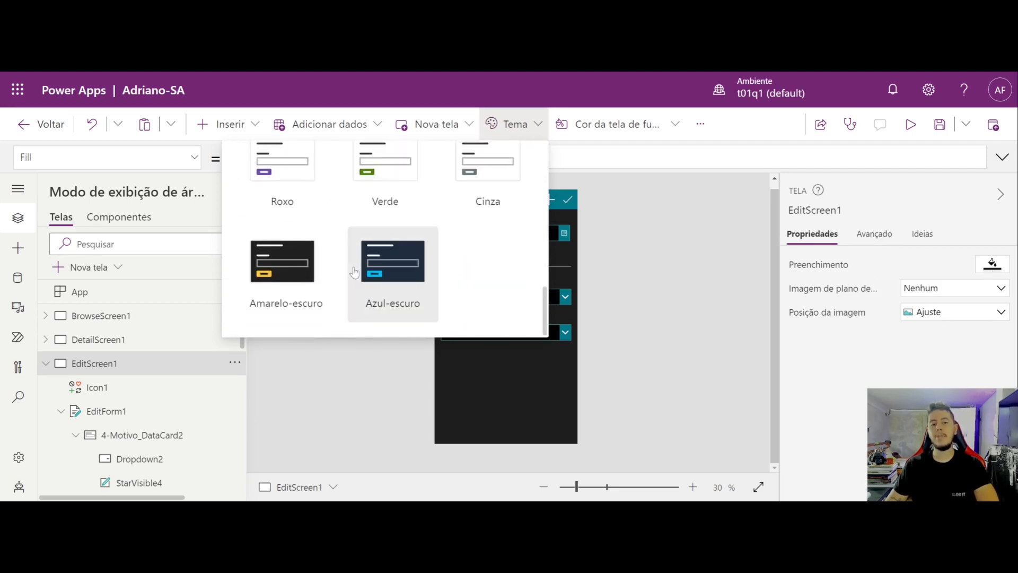
{"action": "left_click", "coordinate": [627, 258]}
{"action": "left_click", "coordinate": [513, 230]}
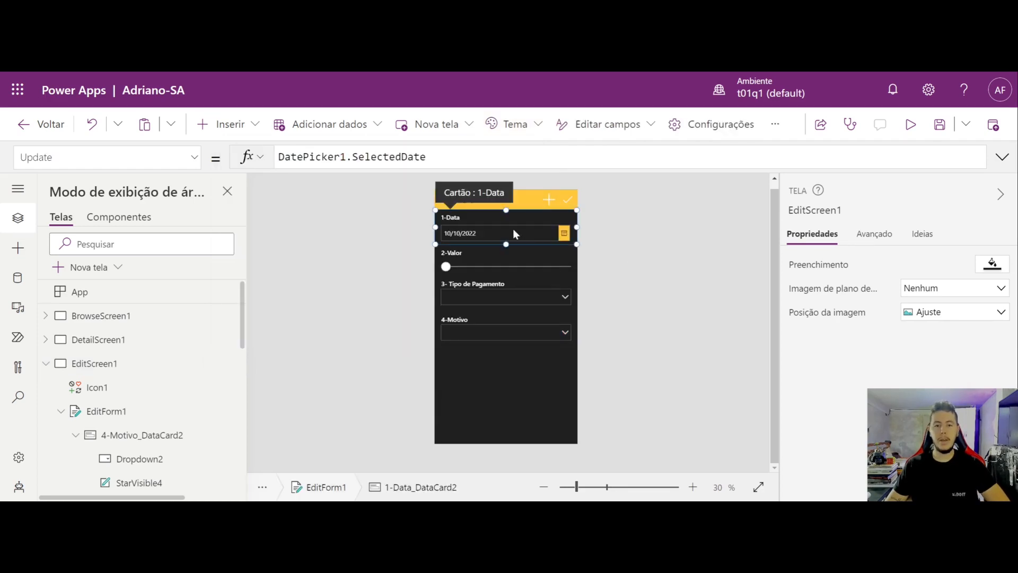
{"action": "left_click", "coordinate": [626, 350]}
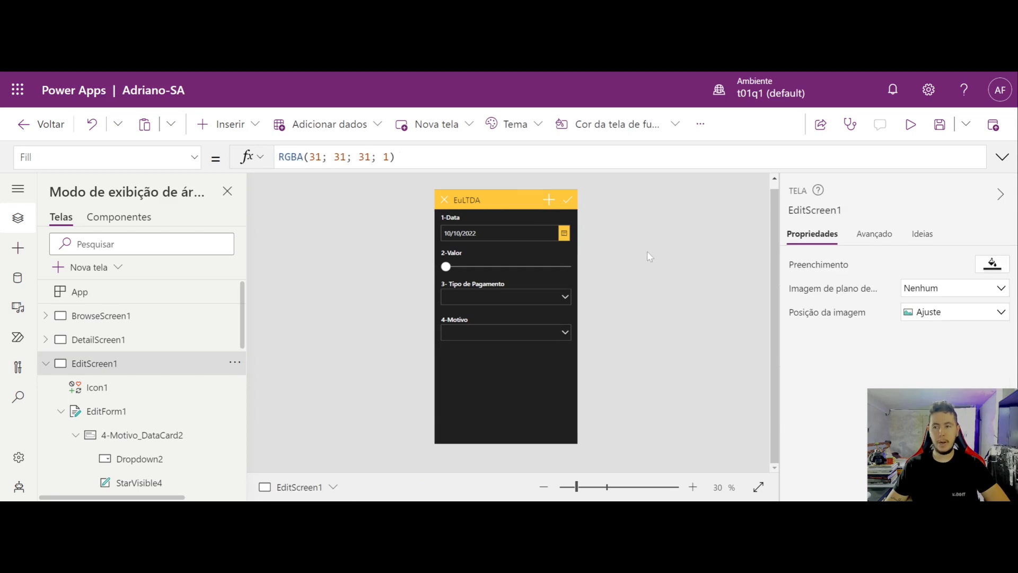
Save the app and publish this version to the t01q1 (default) environment.
{"action": "left_click", "coordinate": [940, 124]}
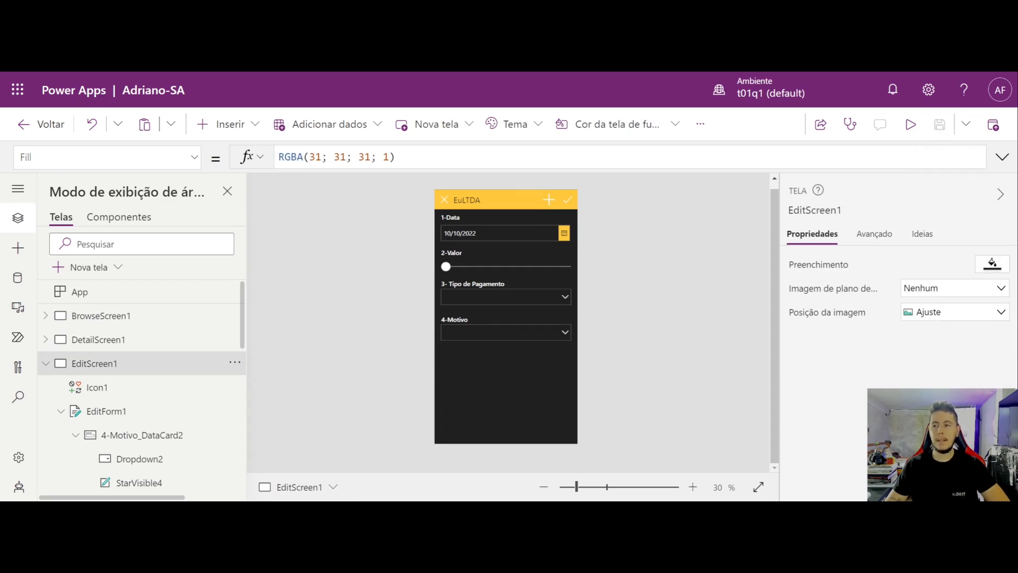
{"action": "left_click", "coordinate": [994, 125]}
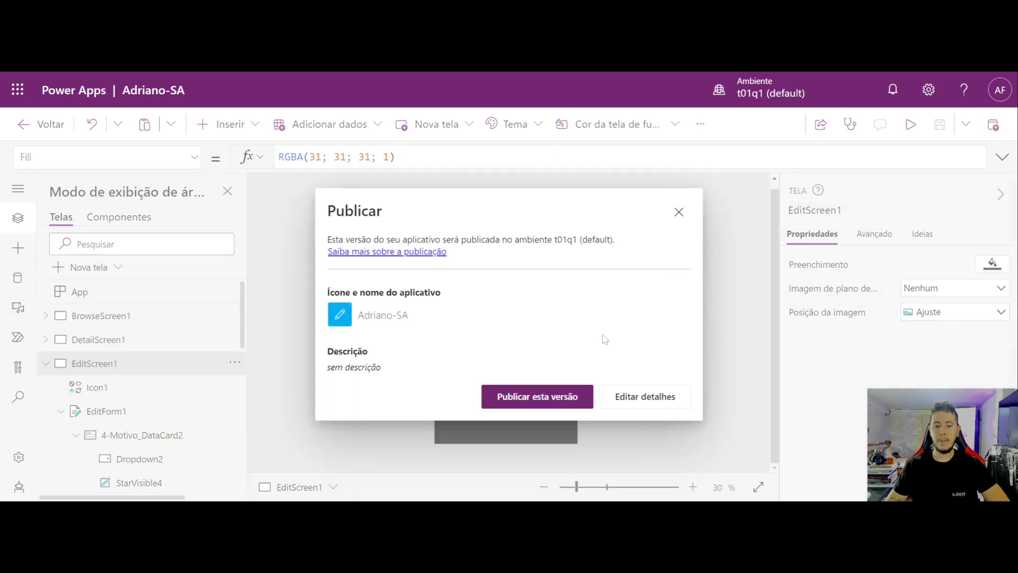
{"action": "left_click", "coordinate": [507, 402]}
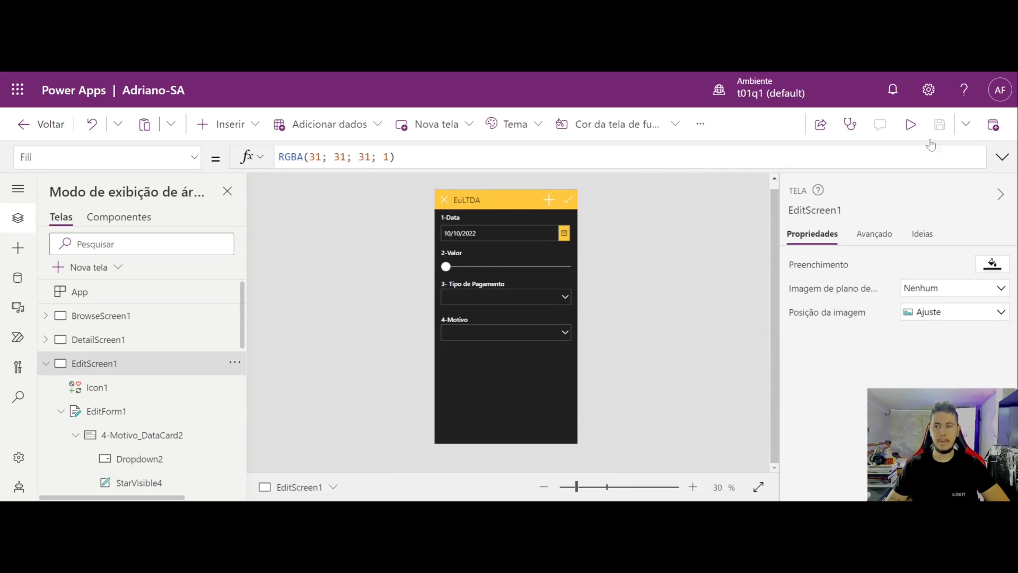
Preview the app and fill in the form with 1-Data 11/10/2022 and 2-Valor 373.
{"action": "left_click", "coordinate": [910, 124]}
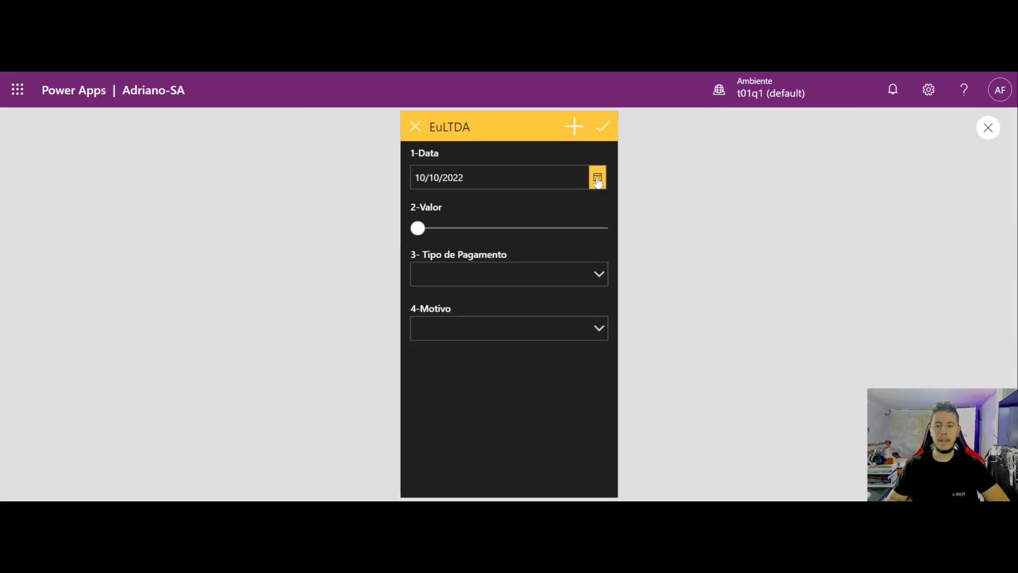
{"action": "left_click", "coordinate": [598, 180]}
{"action": "left_click", "coordinate": [474, 325]}
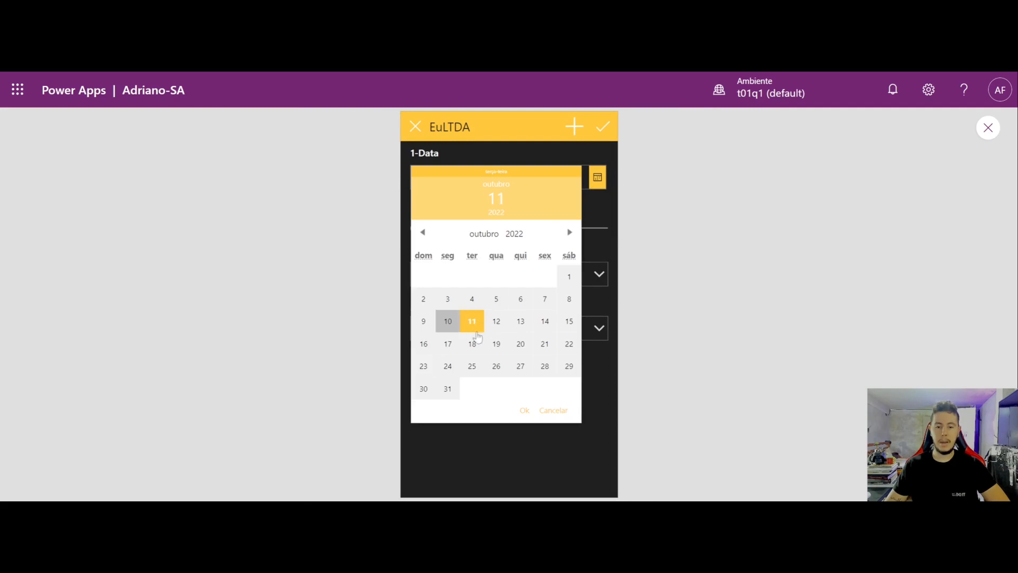
{"action": "left_click", "coordinate": [522, 411]}
{"action": "left_click_drag", "start_coordinate": [418, 229], "coordinate": [449, 233]}
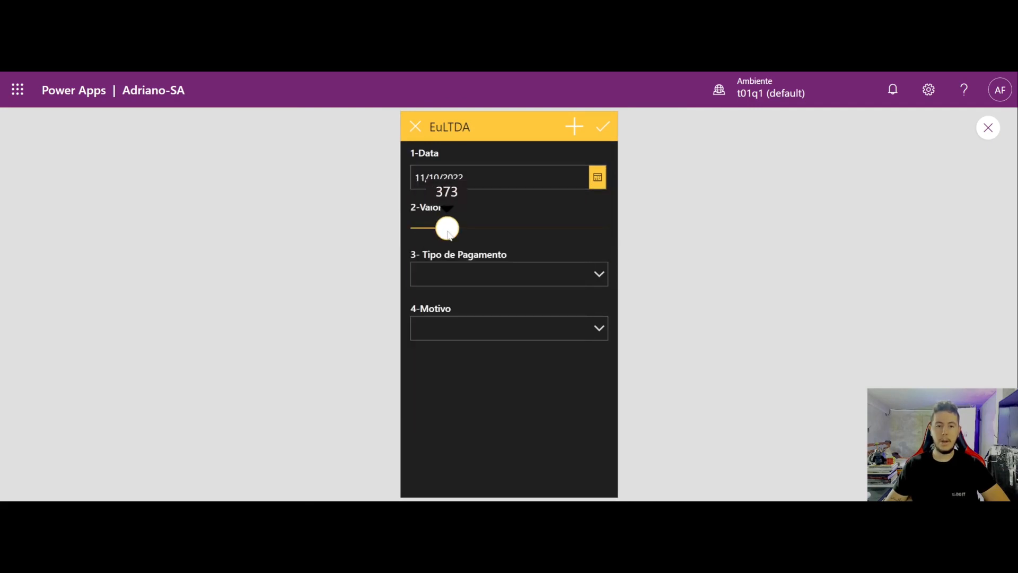
Choose Crédito as payment type and Contas de Casa as 4-Motivo, and submit the record.
{"action": "left_click", "coordinate": [447, 268]}
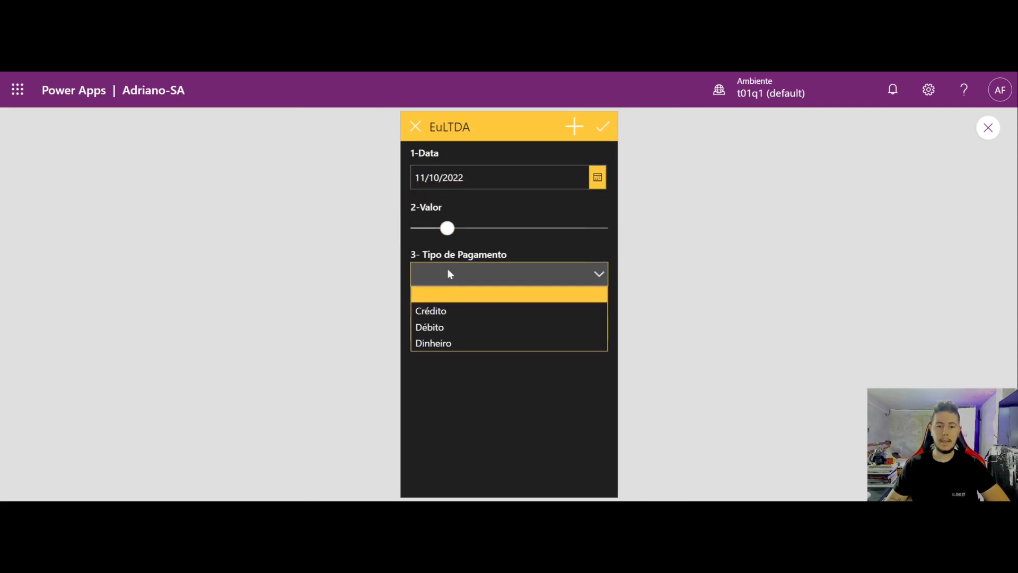
{"action": "left_click", "coordinate": [450, 305]}
{"action": "left_click", "coordinate": [454, 326]}
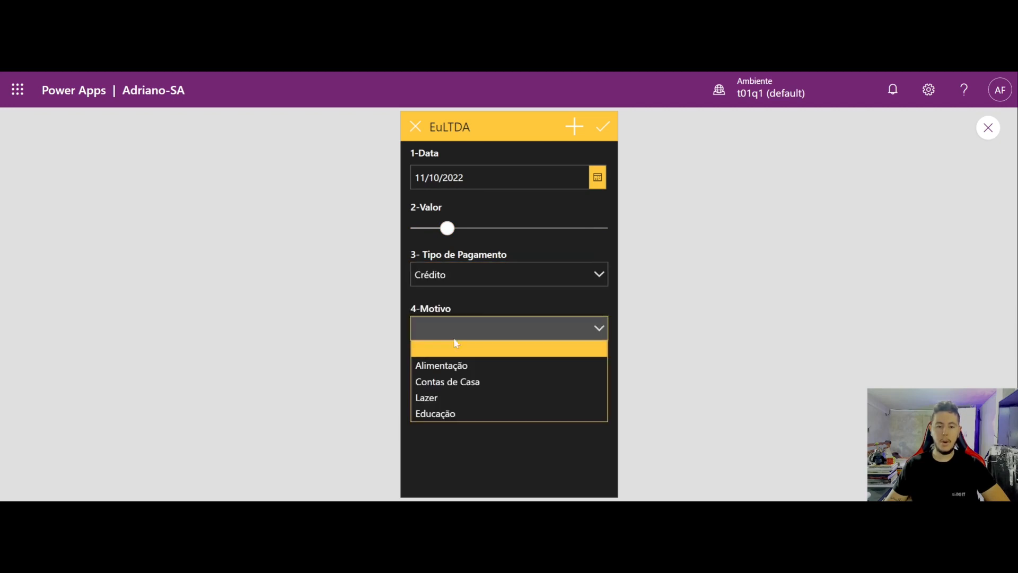
{"action": "left_click", "coordinate": [460, 379]}
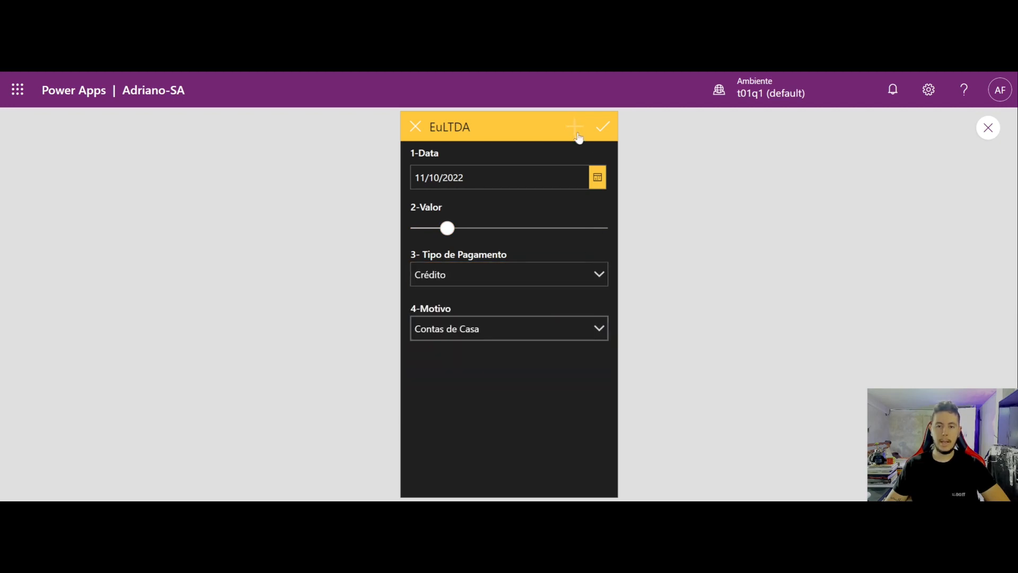
{"action": "left_click", "coordinate": [609, 130]}
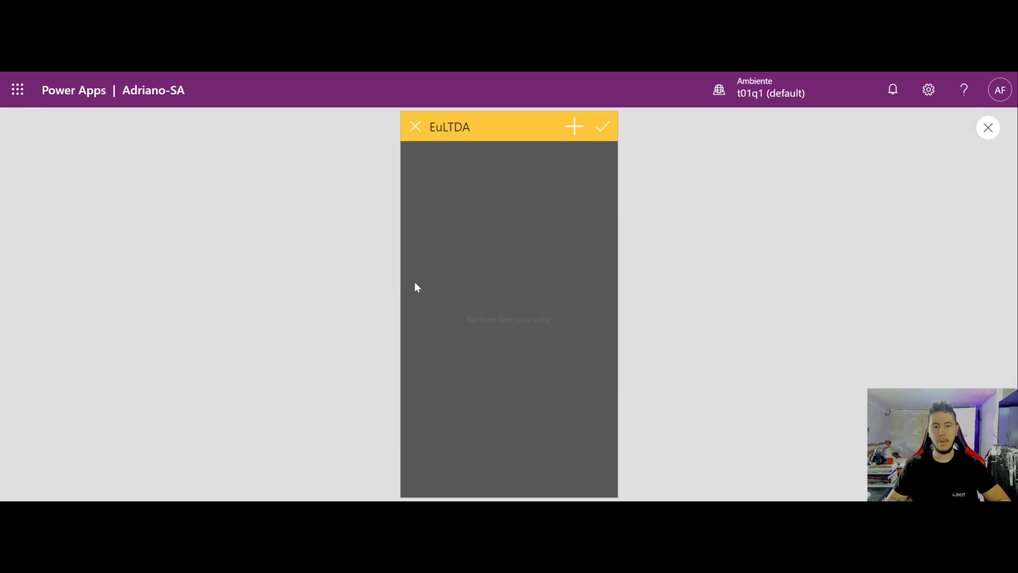
Switch to the EuLTDA spreadsheet in Google Sheets and check that the submitted record arrived.
{"action": "key", "text": "alt+Tab"}
{"action": "left_click", "coordinate": [356, 321]}
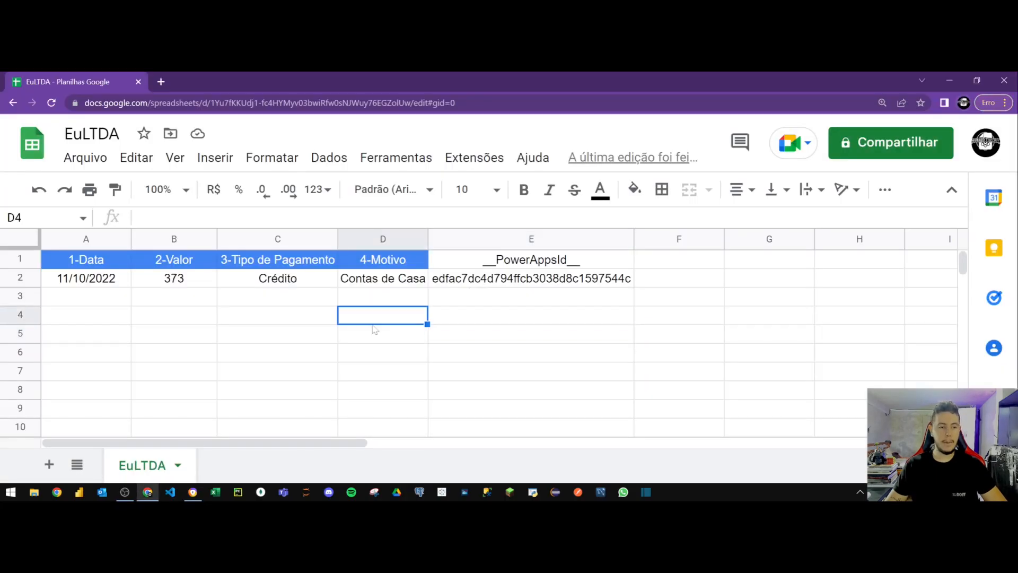
Widen the 4-Motivo column in the spreadsheet and check each field of the submitted record in row 2.
{"action": "left_click_drag", "start_coordinate": [427, 239], "coordinate": [513, 239]}
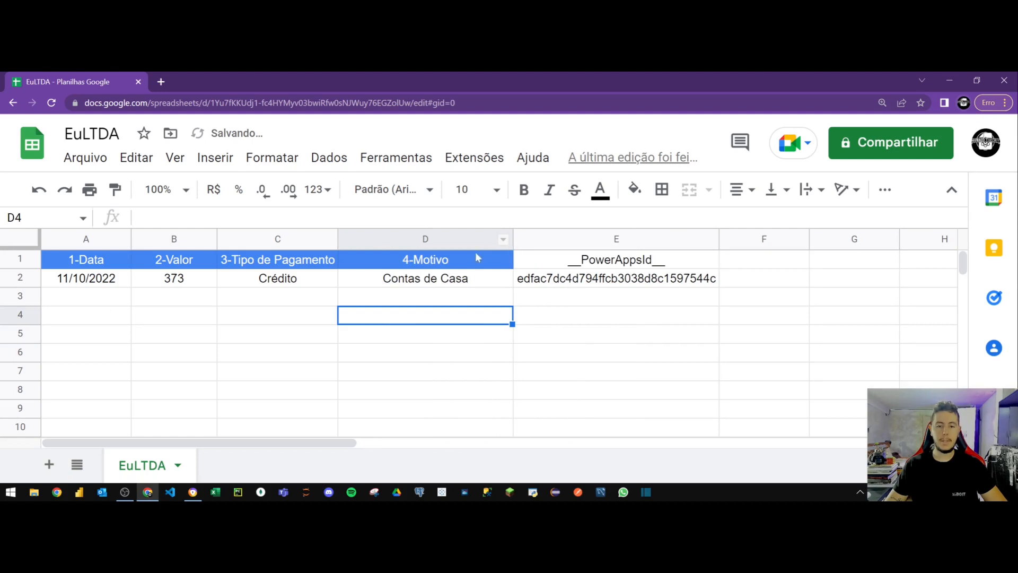
{"action": "left_click", "coordinate": [326, 337]}
{"action": "left_click", "coordinate": [83, 284]}
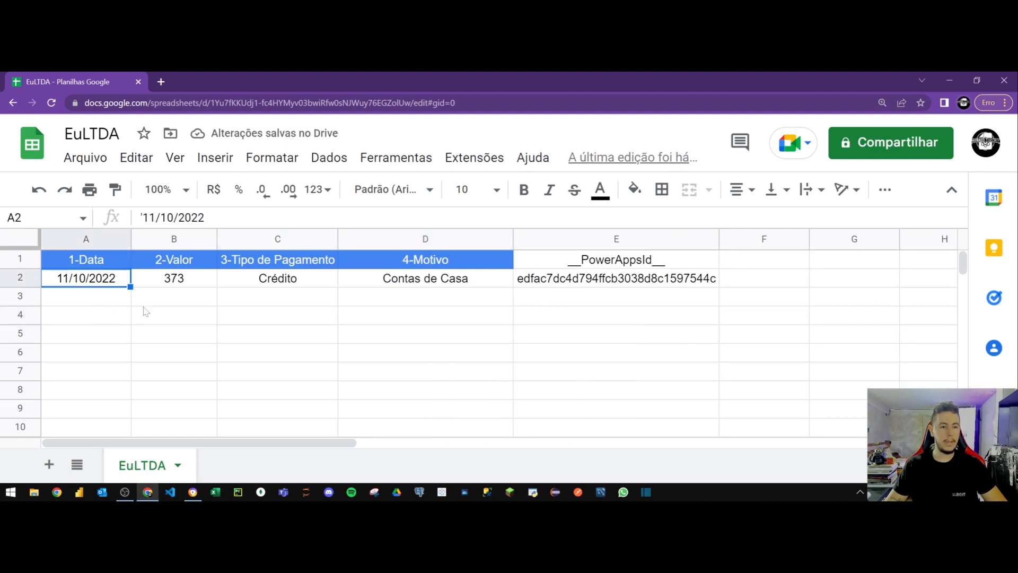
{"action": "left_click", "coordinate": [171, 284]}
{"action": "left_click", "coordinate": [266, 279]}
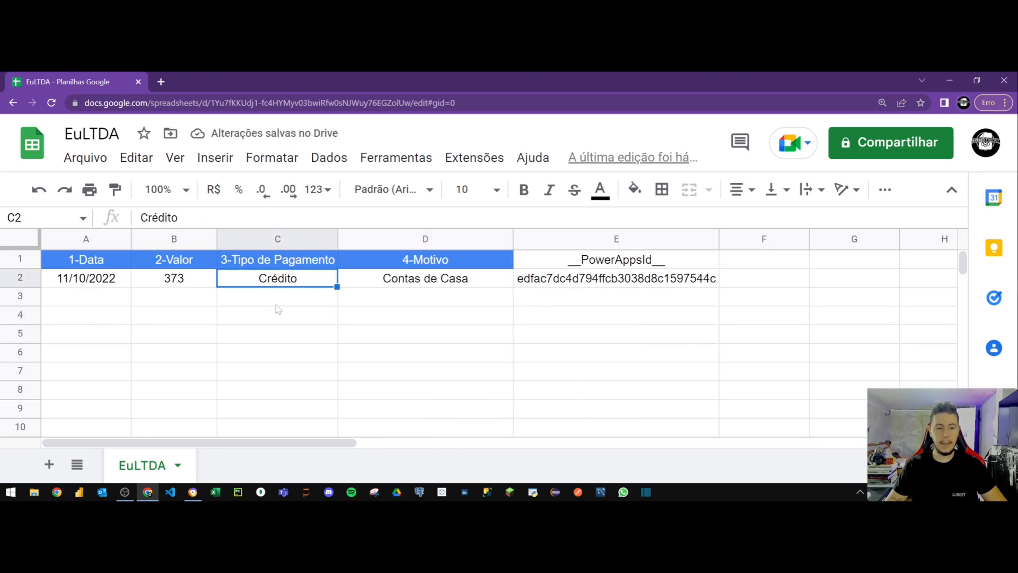
{"action": "left_click", "coordinate": [412, 281]}
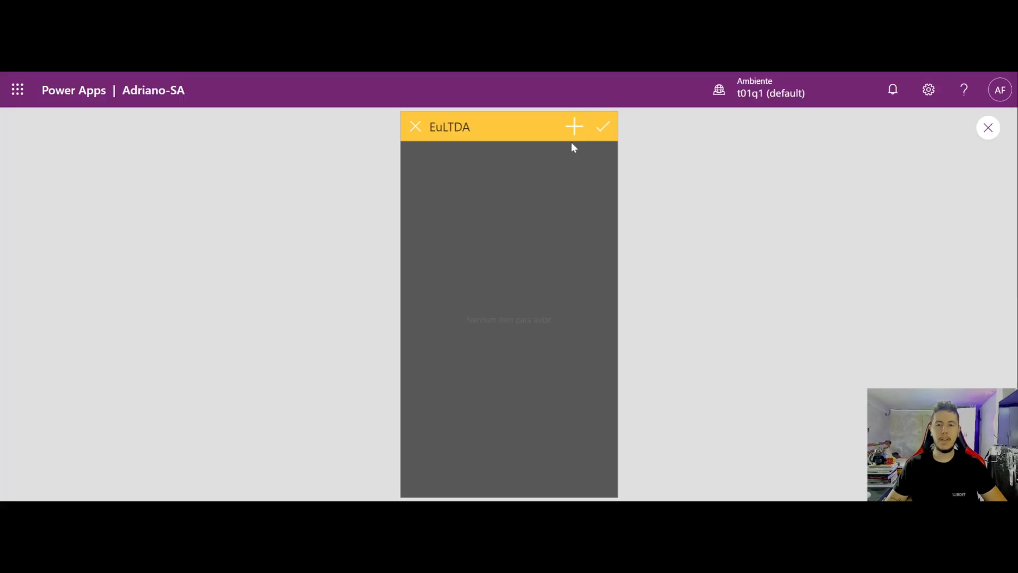
Return to the app preview and start a new record dated 10/10/2022 with 2-Valor at about 1401.
{"action": "left_click", "coordinate": [575, 129]}
{"action": "left_click", "coordinate": [598, 176]}
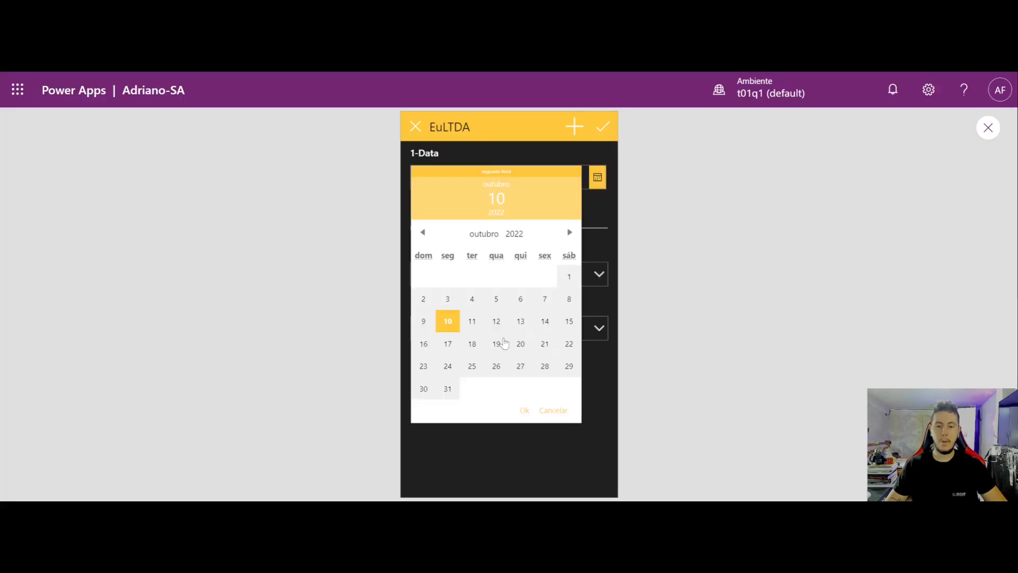
{"action": "left_click", "coordinate": [522, 320]}
{"action": "left_click", "coordinate": [607, 220]}
{"action": "left_click_drag", "start_coordinate": [419, 228], "coordinate": [549, 228]}
Choose Débito as payment type and Lazer as 4-Motivo, and submit the record.
{"action": "left_click", "coordinate": [562, 281]}
{"action": "left_click", "coordinate": [521, 323]}
{"action": "left_click", "coordinate": [488, 336]}
{"action": "left_click", "coordinate": [457, 397]}
{"action": "left_click", "coordinate": [602, 127]}
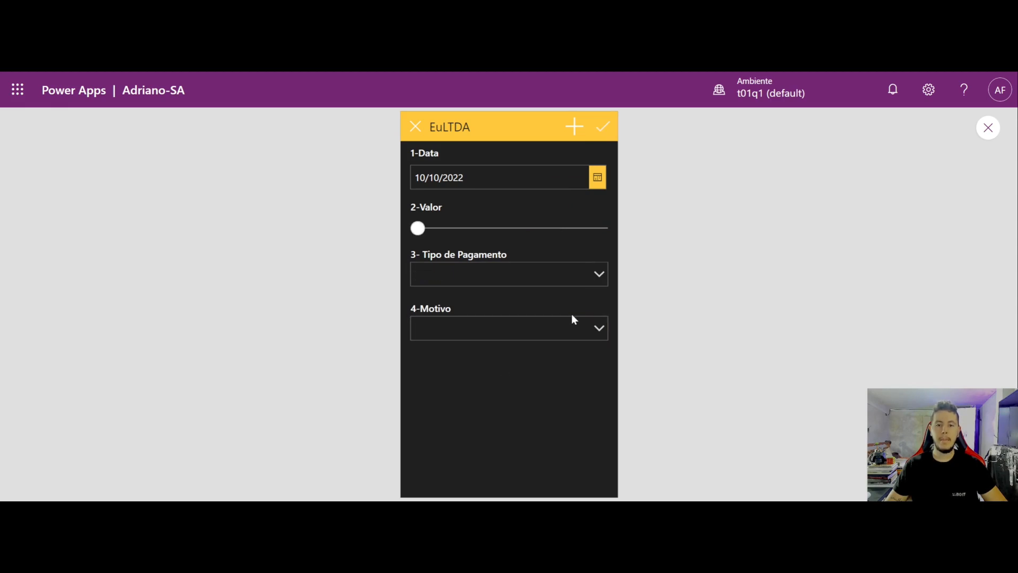
Check in the EuLTDA spreadsheet that the second record arrived, and return to the app preview.
{"action": "key", "text": "alt+Tab"}
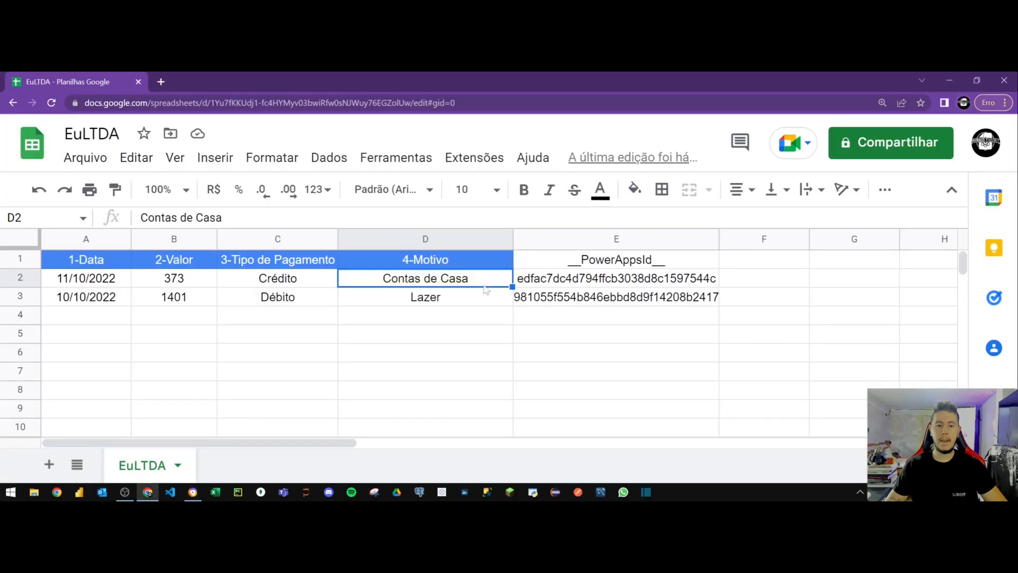
{"action": "left_click", "coordinate": [321, 332]}
{"action": "key", "text": "alt+Tab"}
Set the blank form's 1-Data to 15/10/2022 and the 2-Valor slider to nearly the middle of its range.
{"action": "left_click", "coordinate": [466, 176]}
{"action": "left_click", "coordinate": [568, 323]}
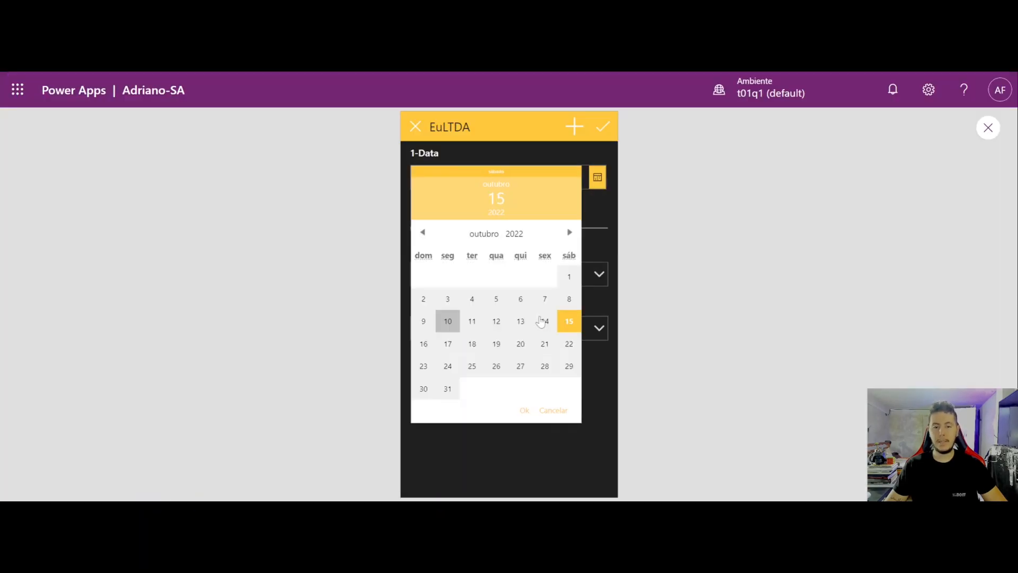
{"action": "left_click", "coordinate": [524, 411]}
{"action": "left_click_drag", "start_coordinate": [410, 225], "coordinate": [502, 228]}
Choose Dinheiro as payment type and Educação as 4-Motivo, and submit the record.
{"action": "left_click", "coordinate": [488, 275]}
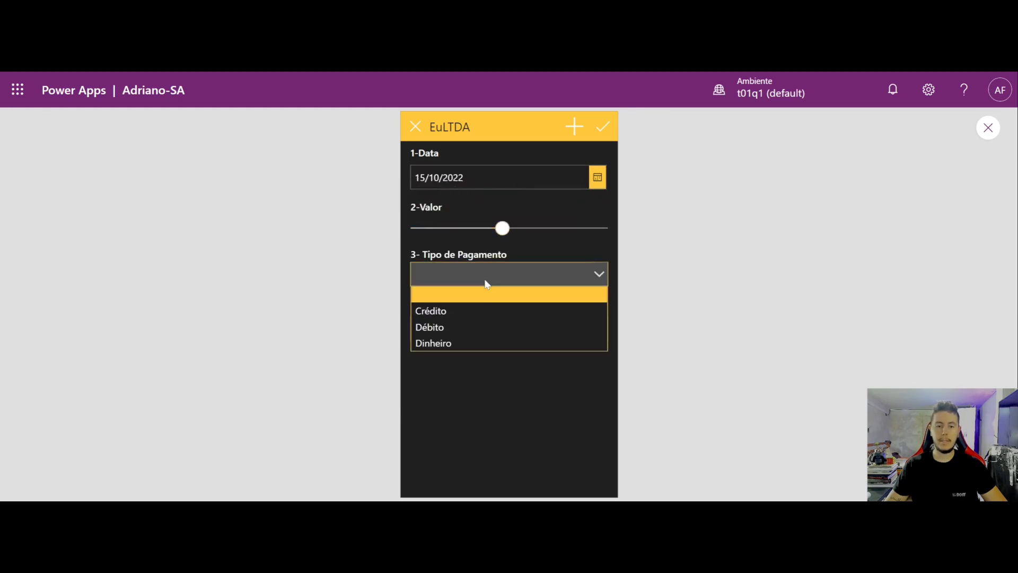
{"action": "left_click", "coordinate": [469, 344]}
{"action": "left_click", "coordinate": [469, 330]}
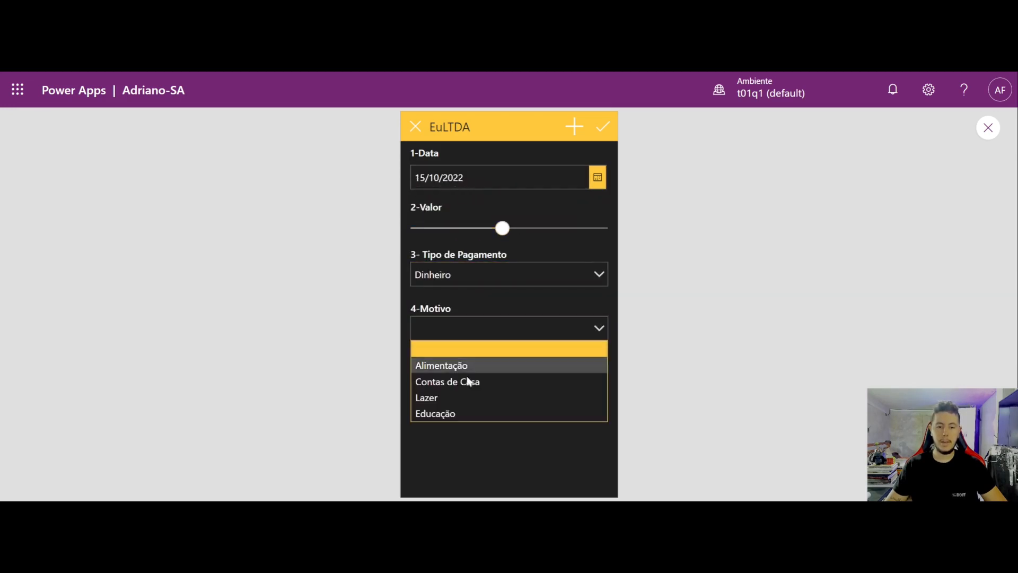
{"action": "left_click", "coordinate": [456, 414]}
{"action": "left_click", "coordinate": [600, 133]}
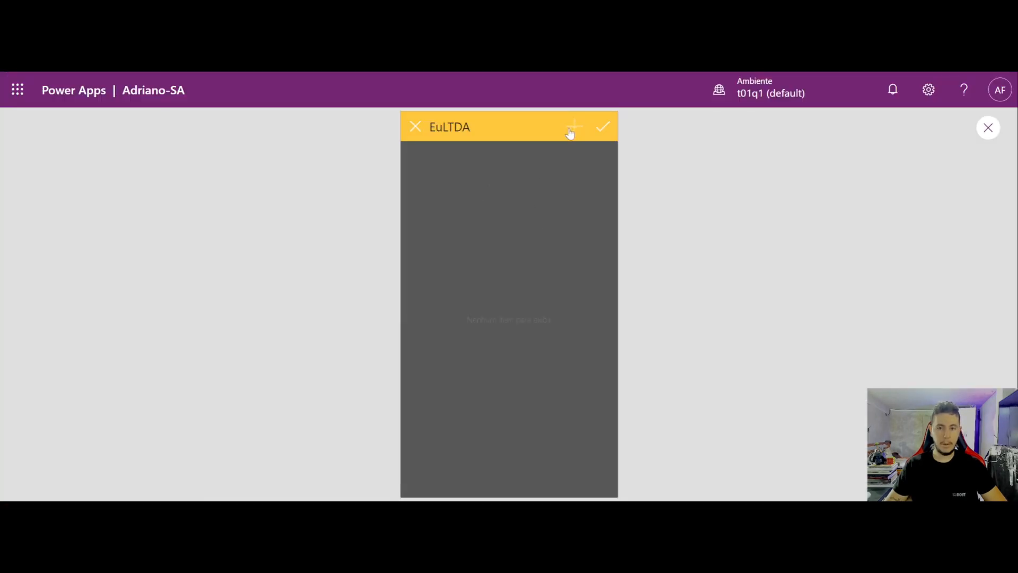
Start another new record dated 15/10/2022 and move the 2-Valor slider to about 40% of its range.
{"action": "left_click", "coordinate": [575, 128]}
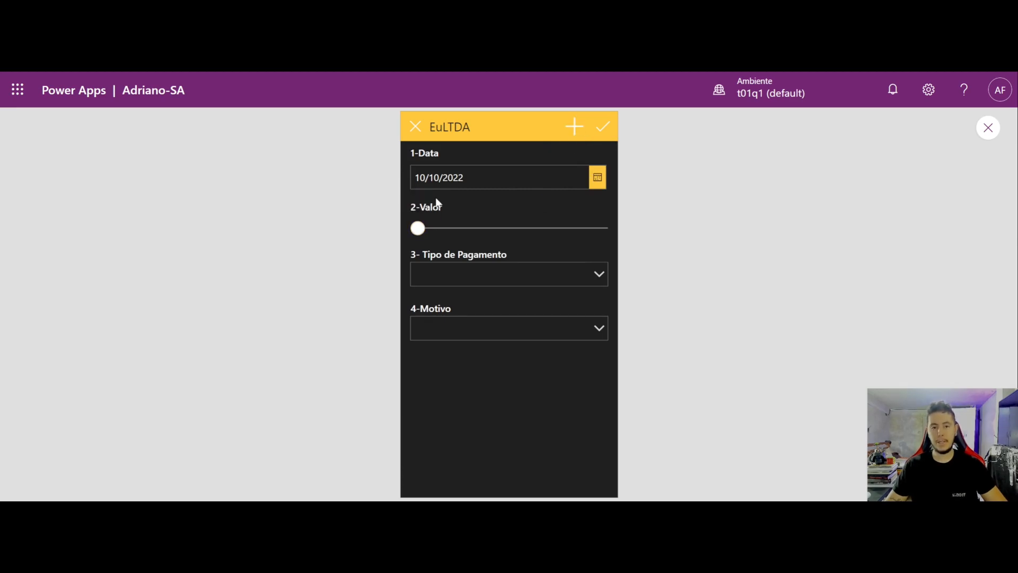
{"action": "left_click", "coordinate": [598, 178]}
{"action": "left_click", "coordinate": [569, 320]}
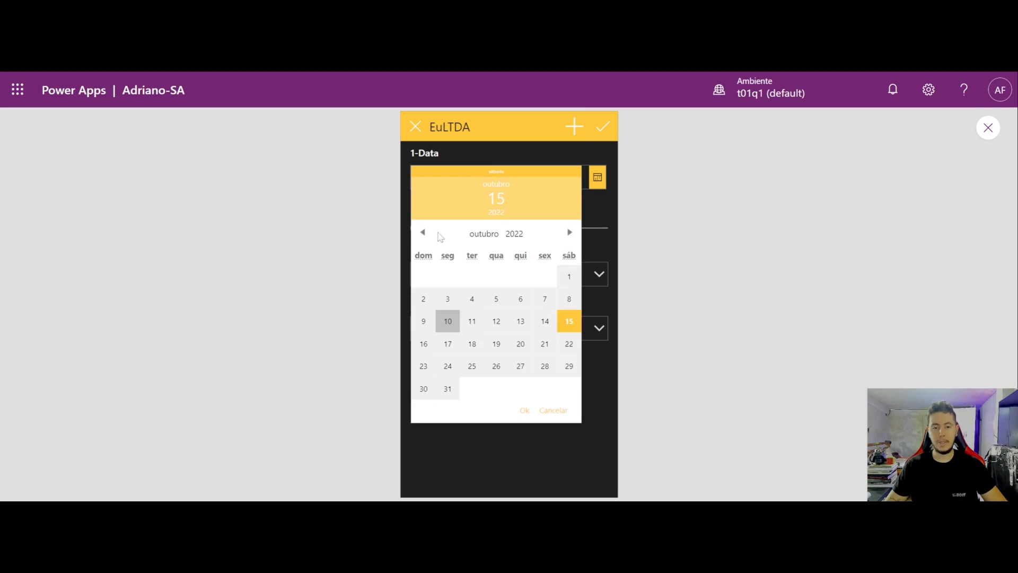
{"action": "left_click", "coordinate": [525, 410]}
{"action": "left_click_drag", "start_coordinate": [419, 228], "coordinate": [493, 228]}
Set this record's payment type to Dinheiro and its 4-Motivo to Educação.
{"action": "left_click", "coordinate": [458, 284]}
{"action": "left_click", "coordinate": [463, 344]}
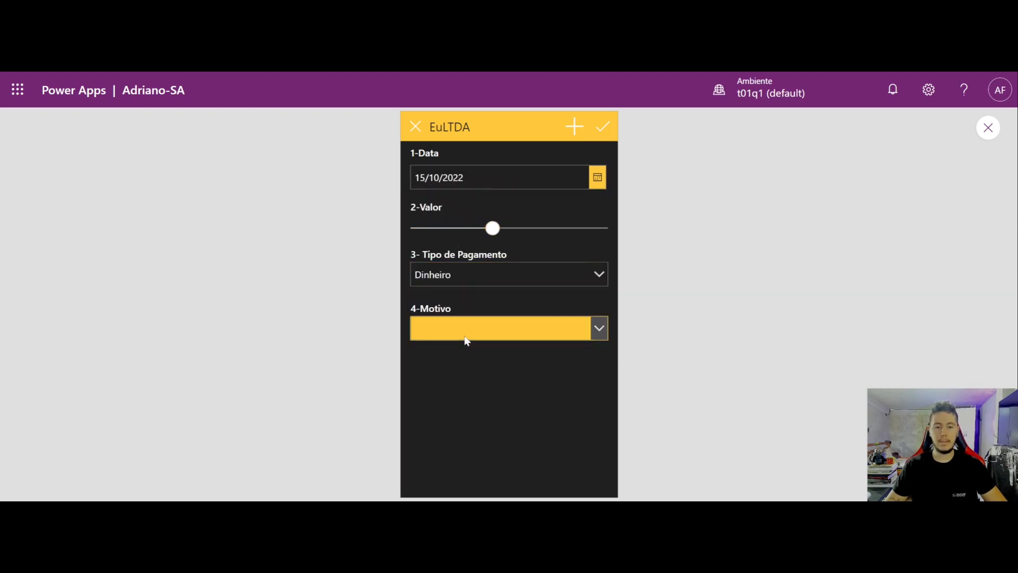
{"action": "left_click", "coordinate": [465, 334]}
{"action": "left_click", "coordinate": [454, 413]}
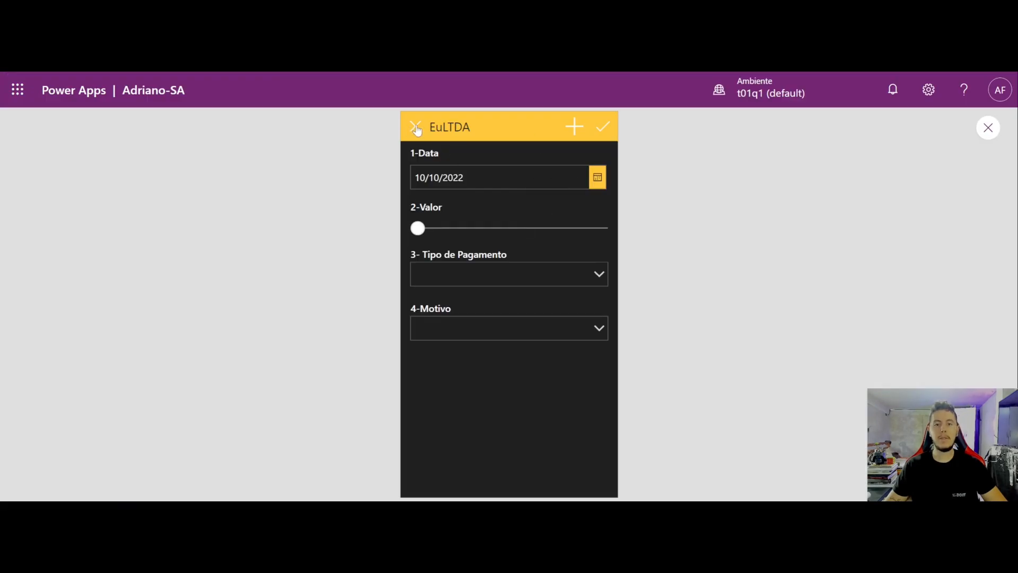
Close the app preview and take the browser out of full-screen mode.
{"action": "left_click", "coordinate": [988, 128]}
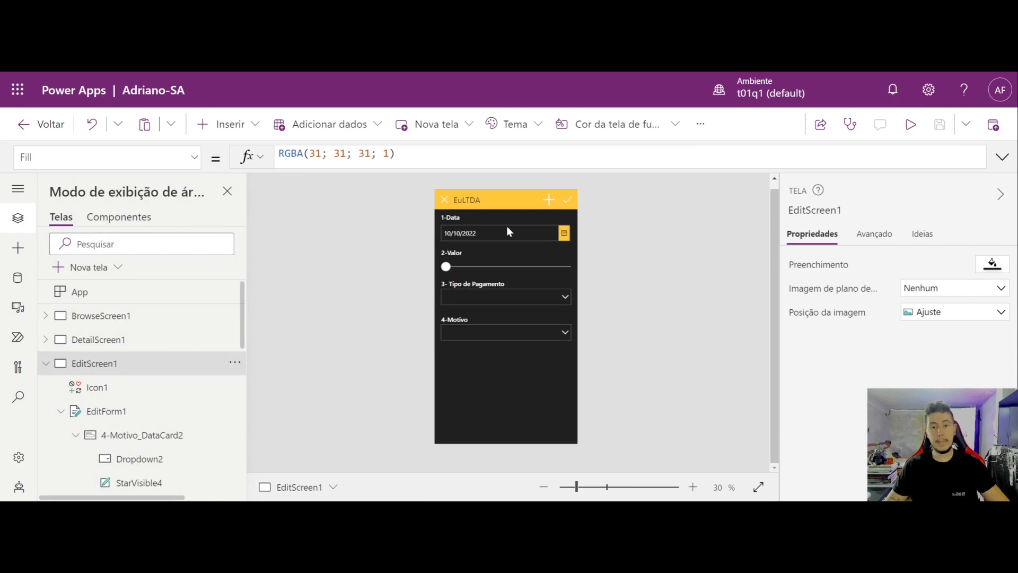
{"action": "key", "text": "alt+Tab"}
{"action": "key", "text": "F11"}
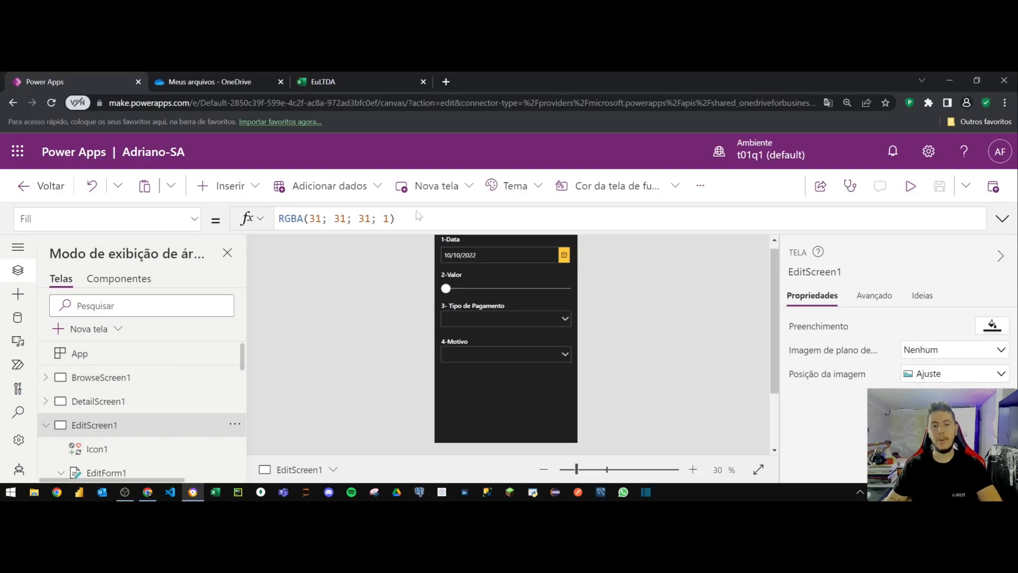
Find the Microsoft Store on the computer and open it.
{"action": "left_click", "coordinate": [12, 493]}
{"action": "type", "text": "mi"}
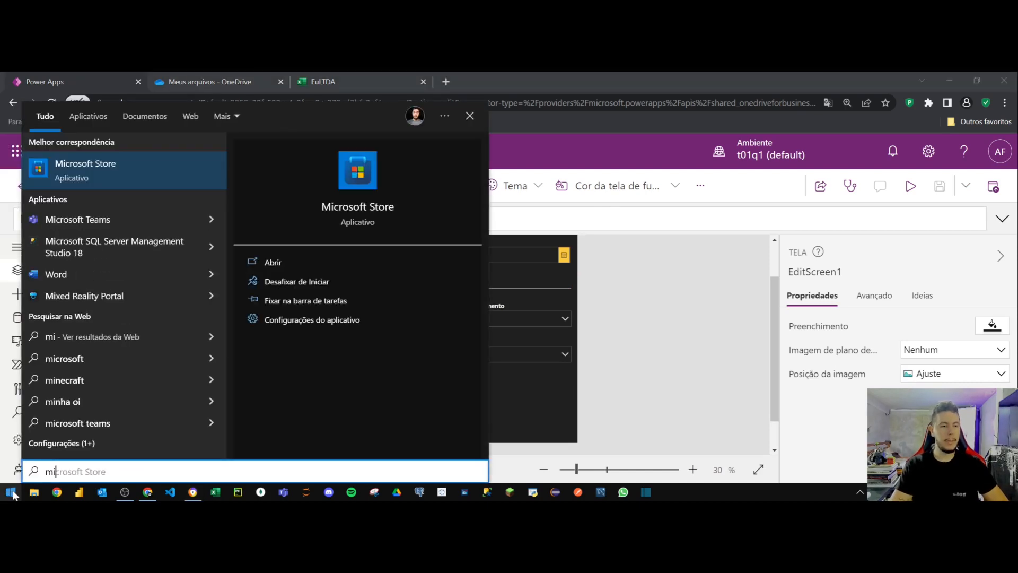
{"action": "key", "text": "Return"}
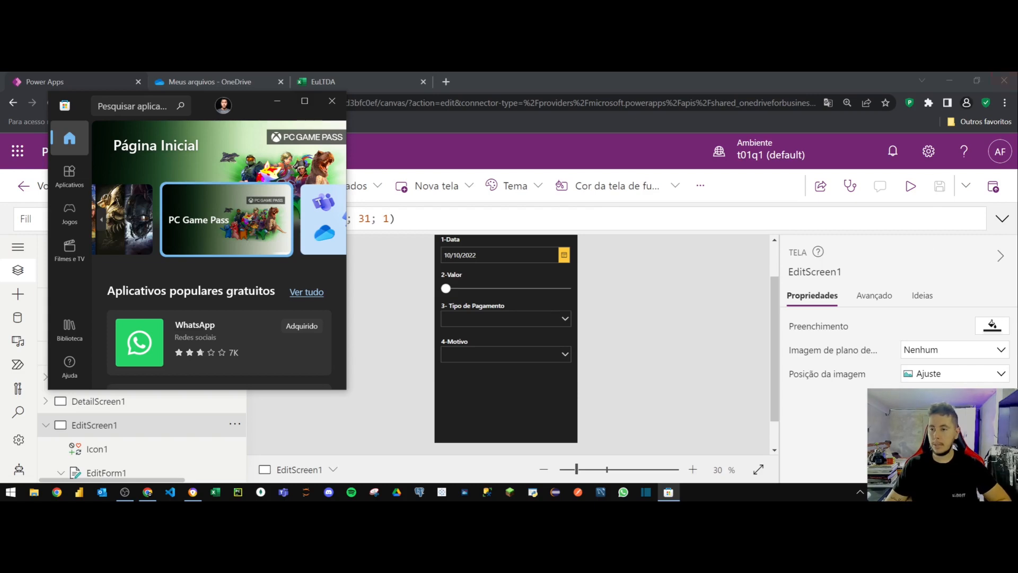
Return to Power Apps and publish this version of the Adriano-SA app.
{"action": "left_click", "coordinate": [711, 253]}
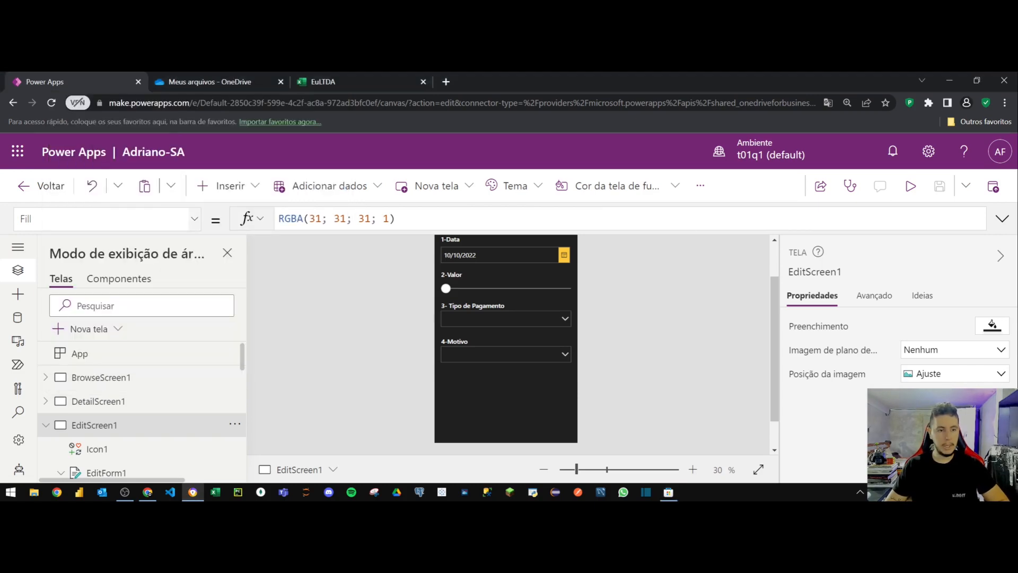
{"action": "left_click", "coordinate": [994, 186]}
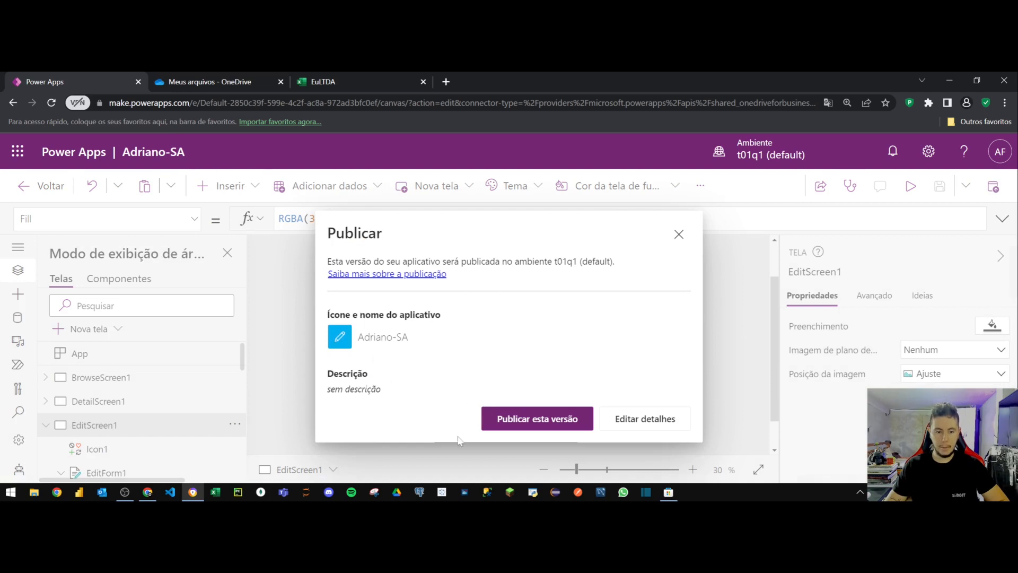
{"action": "left_click", "coordinate": [531, 421]}
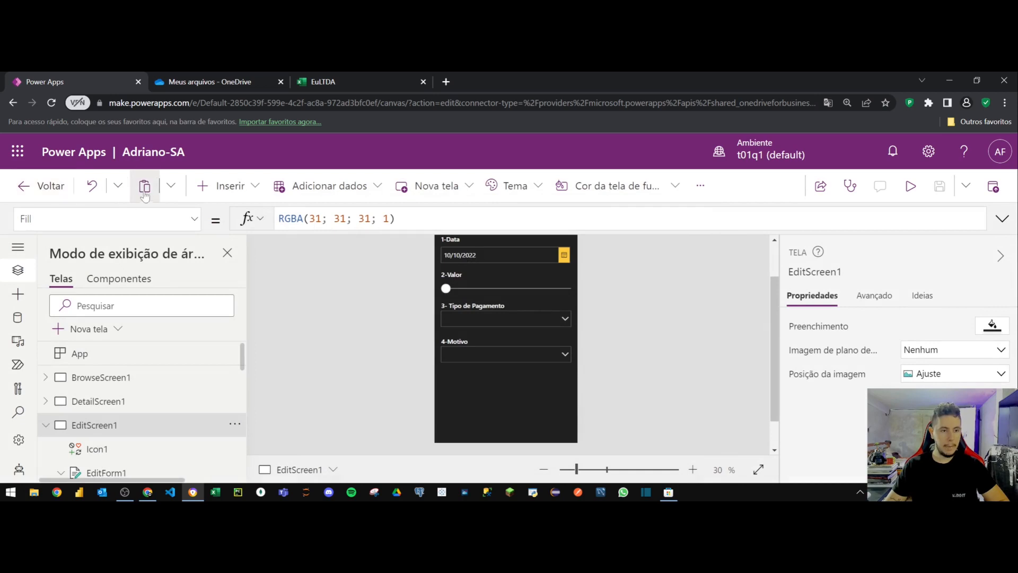
{"action": "left_click", "coordinate": [172, 186]}
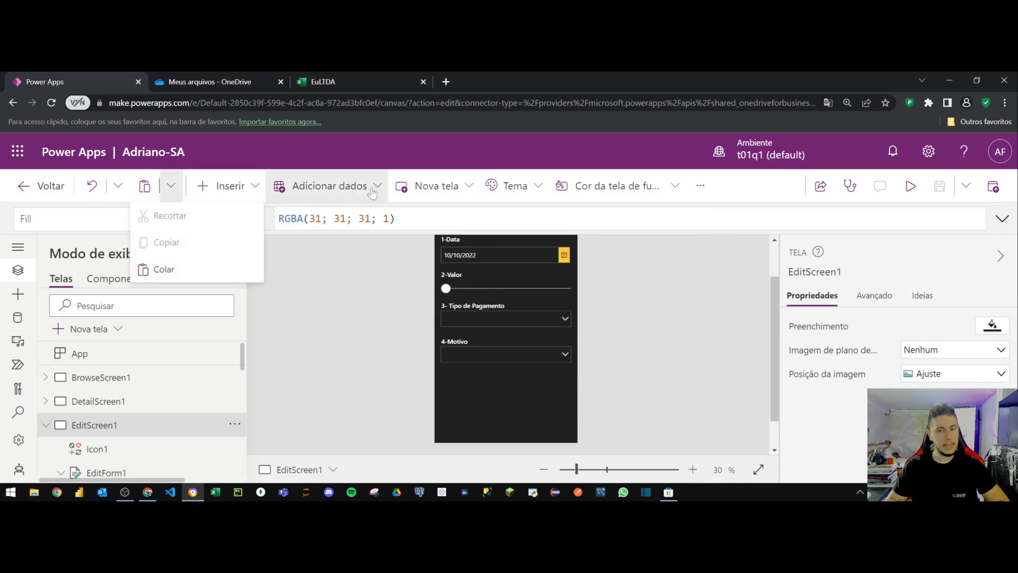
{"action": "left_click", "coordinate": [415, 186]}
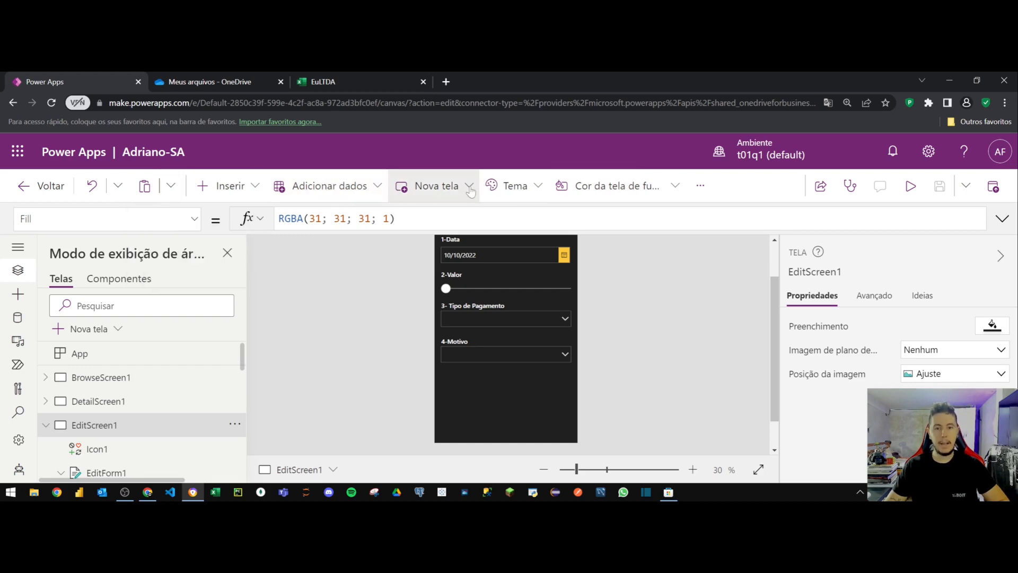
{"action": "left_click", "coordinate": [512, 187]}
{"action": "left_click", "coordinate": [517, 190]}
{"action": "left_click", "coordinate": [521, 189]}
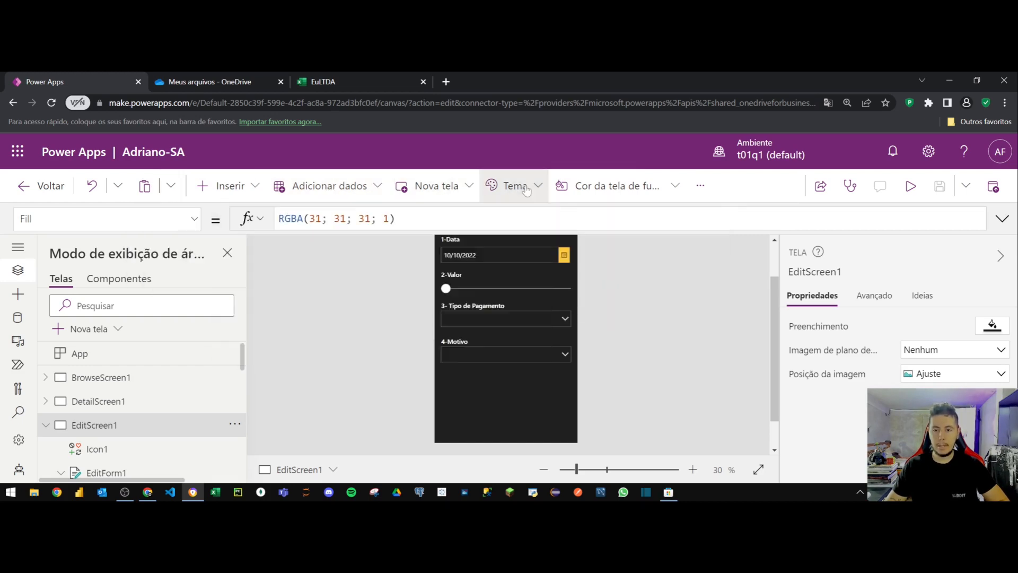
Open the app settings and examine the general options for the description, icon and background fill.
{"action": "left_click", "coordinate": [701, 189]}
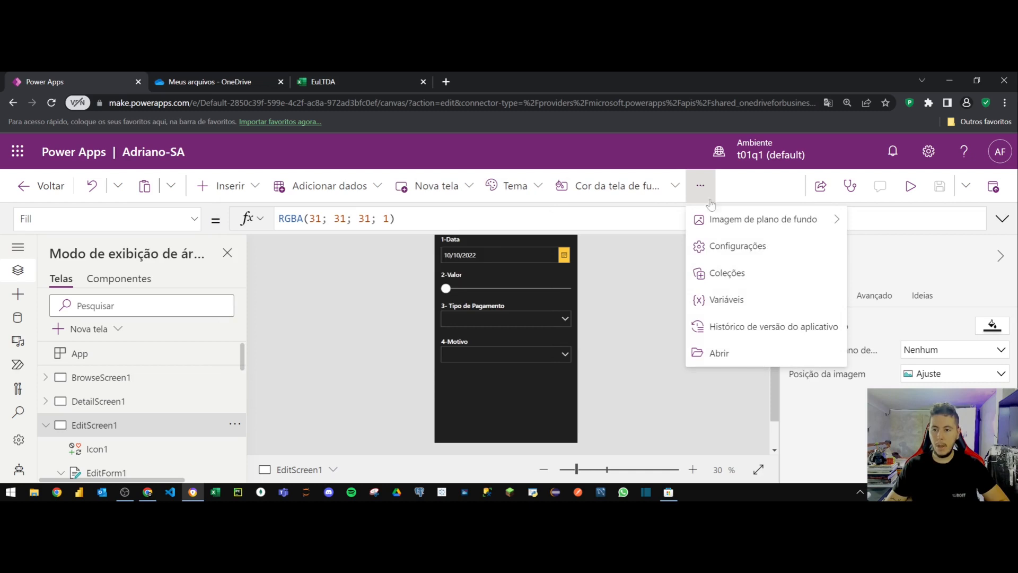
{"action": "left_click", "coordinate": [724, 247]}
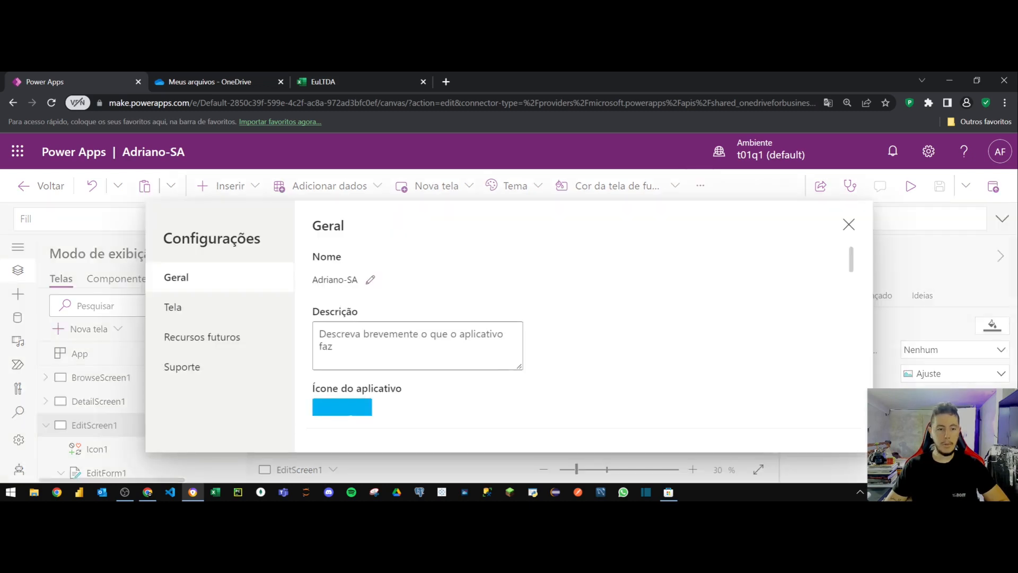
{"action": "scroll", "coordinate": [378, 301], "scroll_direction": "down", "scroll_amount": 3}
{"action": "scroll", "coordinate": [366, 300], "scroll_direction": "up", "scroll_amount": 2}
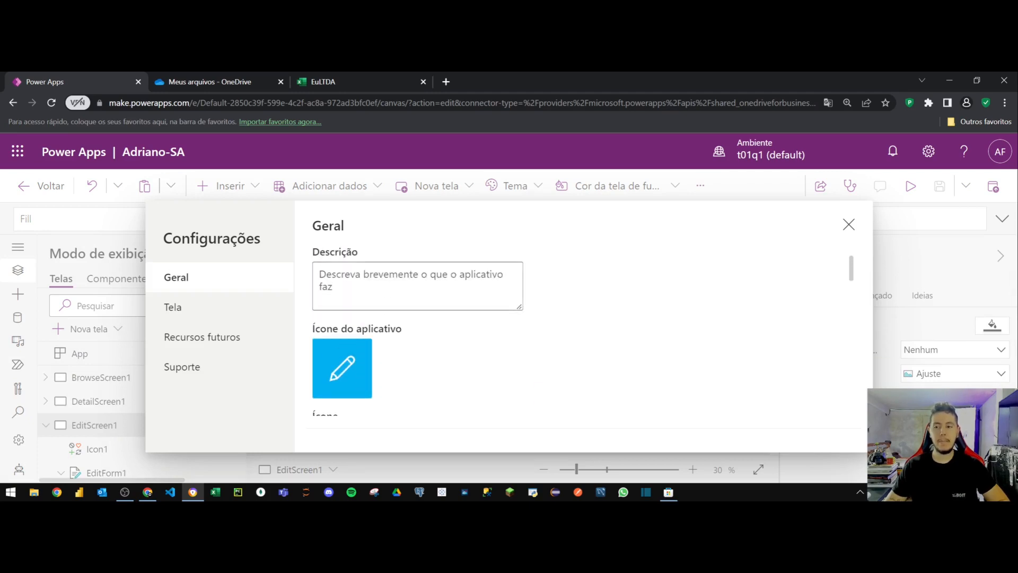
{"action": "scroll", "coordinate": [361, 323], "scroll_direction": "up", "scroll_amount": 2}
{"action": "left_click", "coordinate": [363, 334]}
{"action": "scroll", "coordinate": [421, 313], "scroll_direction": "down", "scroll_amount": 3}
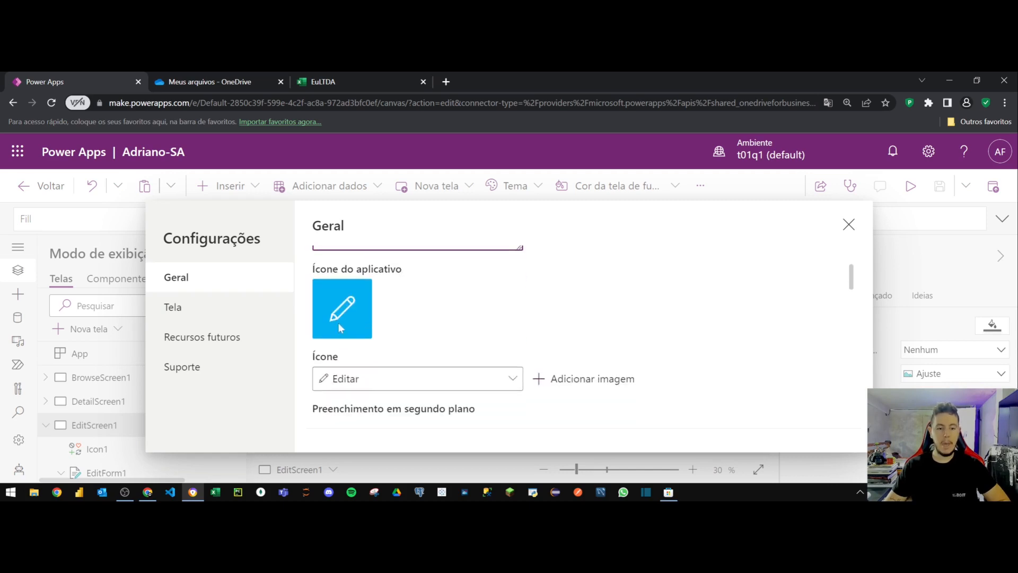
{"action": "scroll", "coordinate": [461, 361], "scroll_direction": "down", "scroll_amount": 1}
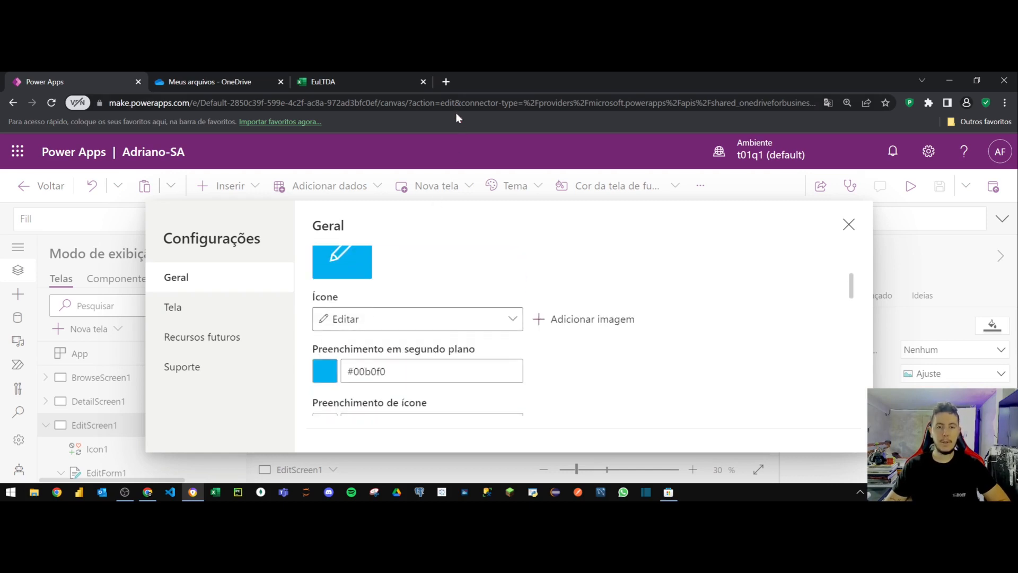
Search Google Images for "dinheiro icone" in a new browser tab and open the outlined money bag icon.
{"action": "left_click", "coordinate": [446, 82]}
{"action": "type", "text": "dinheiro icone"}
{"action": "key", "text": "Return"}
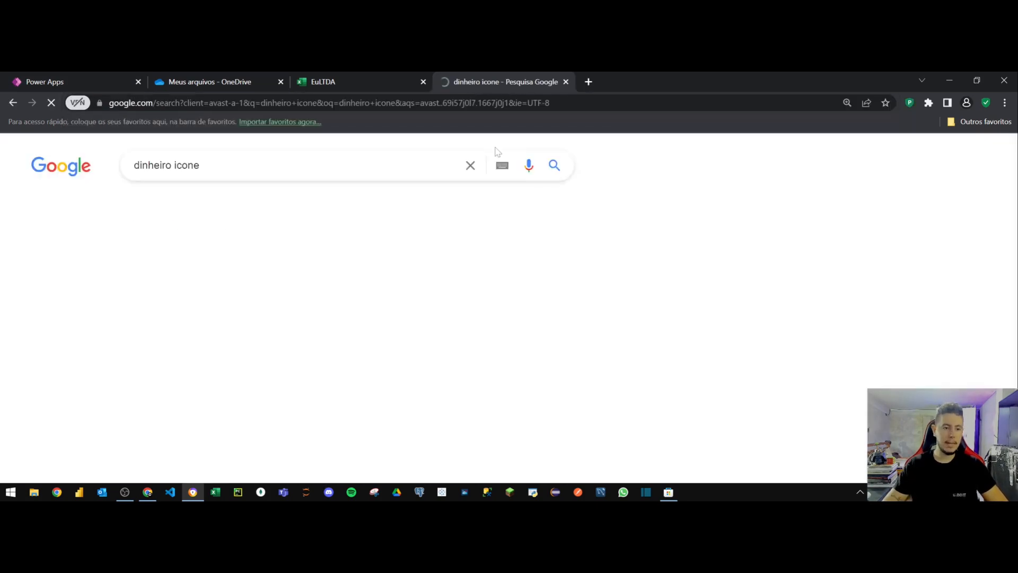
{"action": "left_click", "coordinate": [215, 206]}
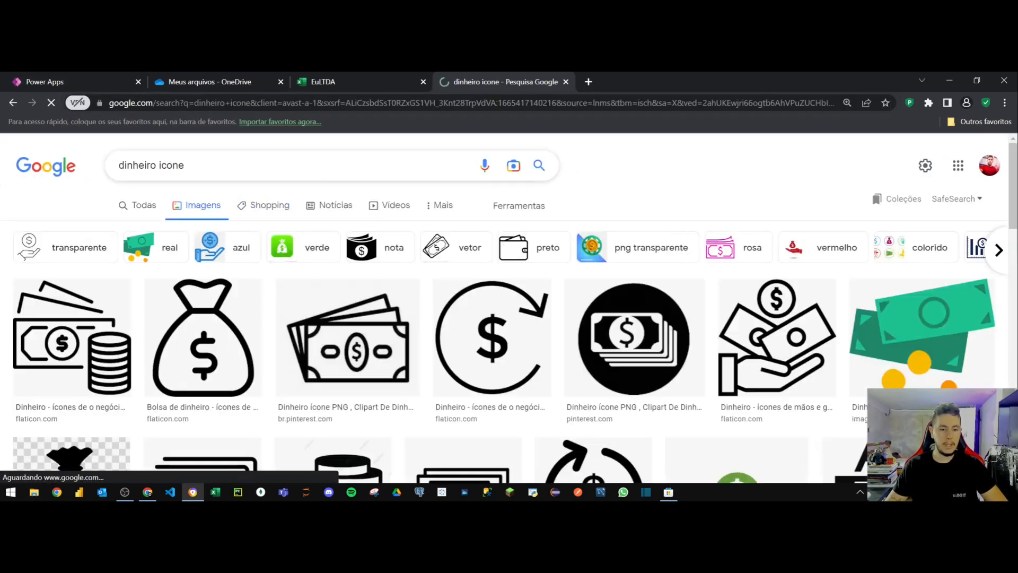
{"action": "left_click", "coordinate": [220, 233]}
Save the outlined money bag image to the desktop as 126157.png.
{"action": "right_click", "coordinate": [756, 246]}
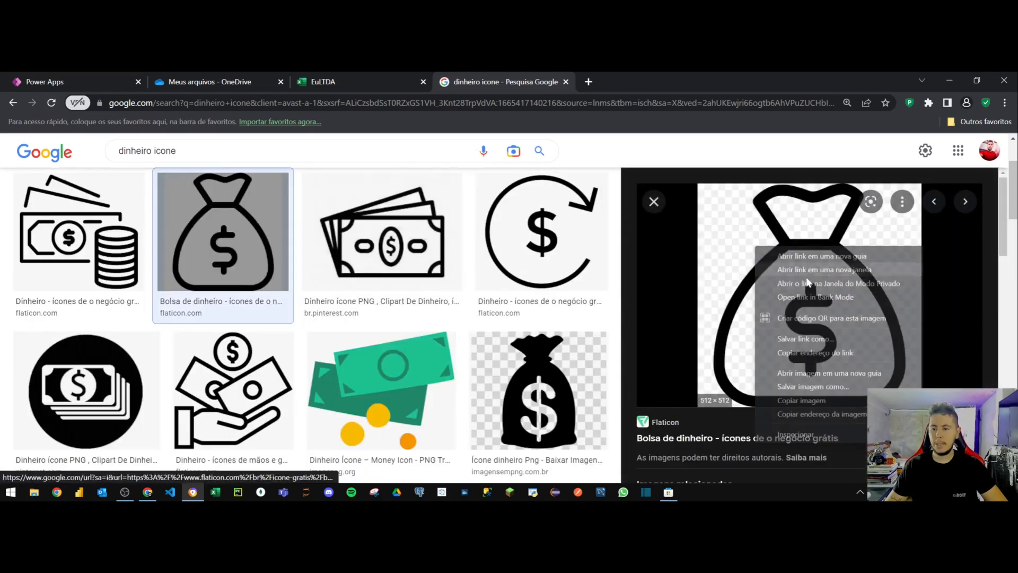
{"action": "left_click", "coordinate": [816, 386]}
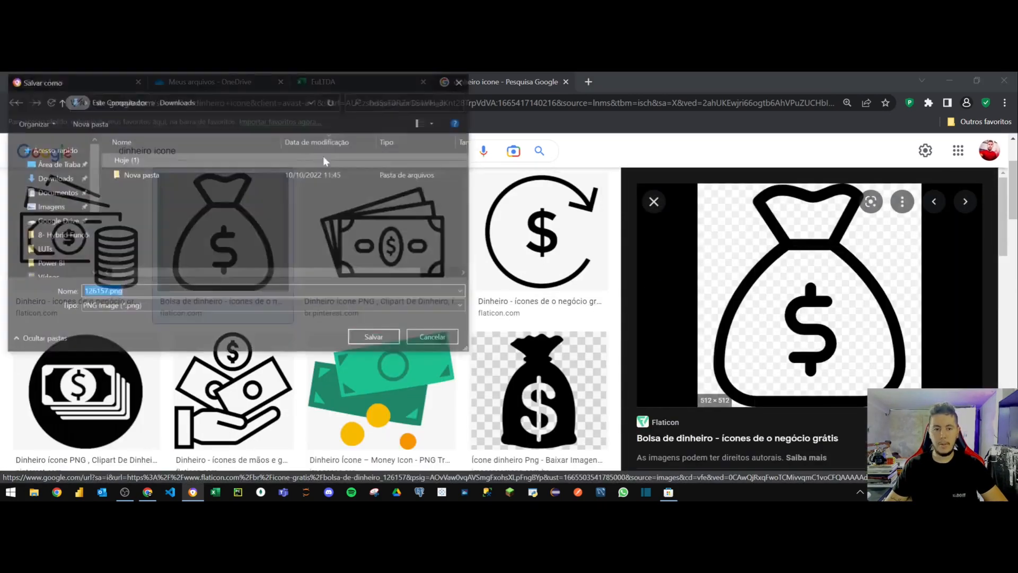
{"action": "left_click", "coordinate": [68, 170]}
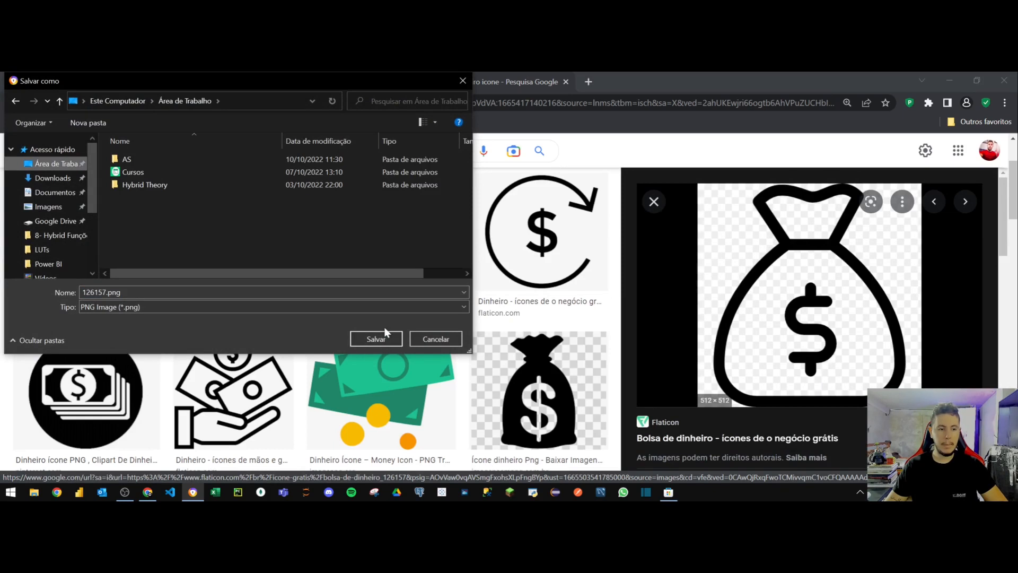
{"action": "left_click", "coordinate": [377, 339]}
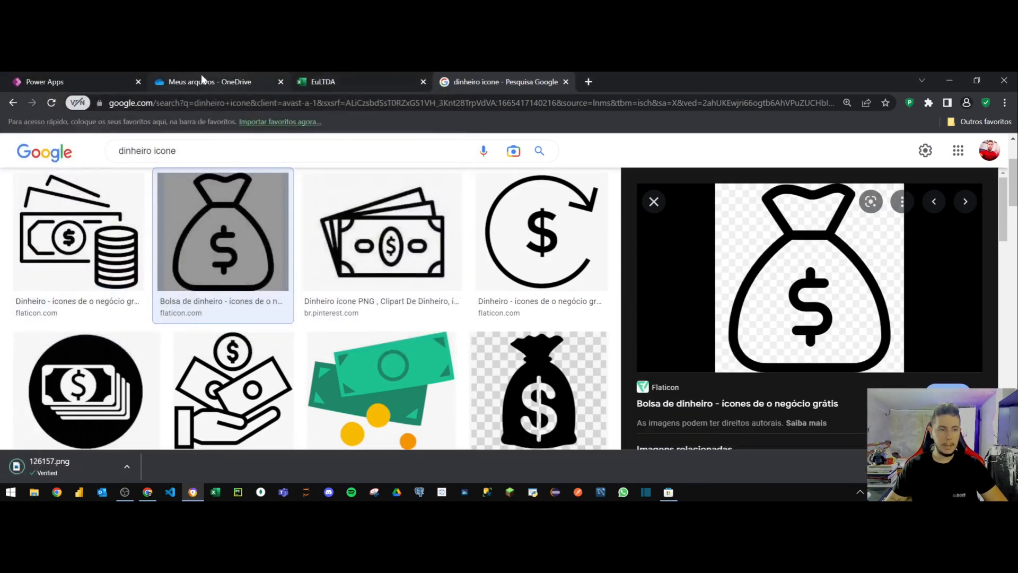
Return to Power Apps and set the desktop image 126157.png as the app icon.
{"action": "left_click", "coordinate": [63, 82]}
{"action": "scroll", "coordinate": [508, 343], "scroll_direction": "down", "scroll_amount": 2}
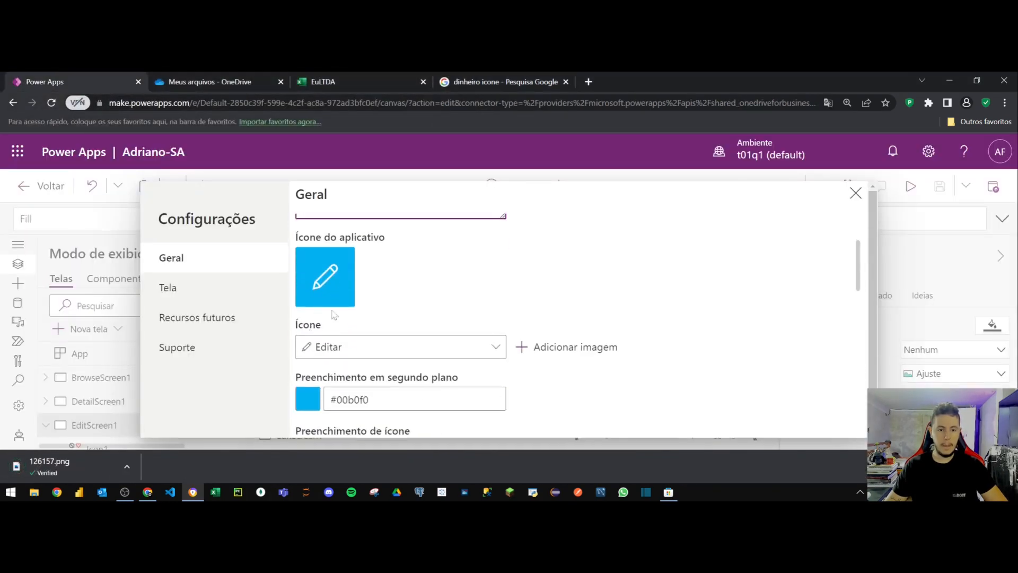
{"action": "left_click", "coordinate": [416, 350]}
{"action": "left_click", "coordinate": [432, 291]}
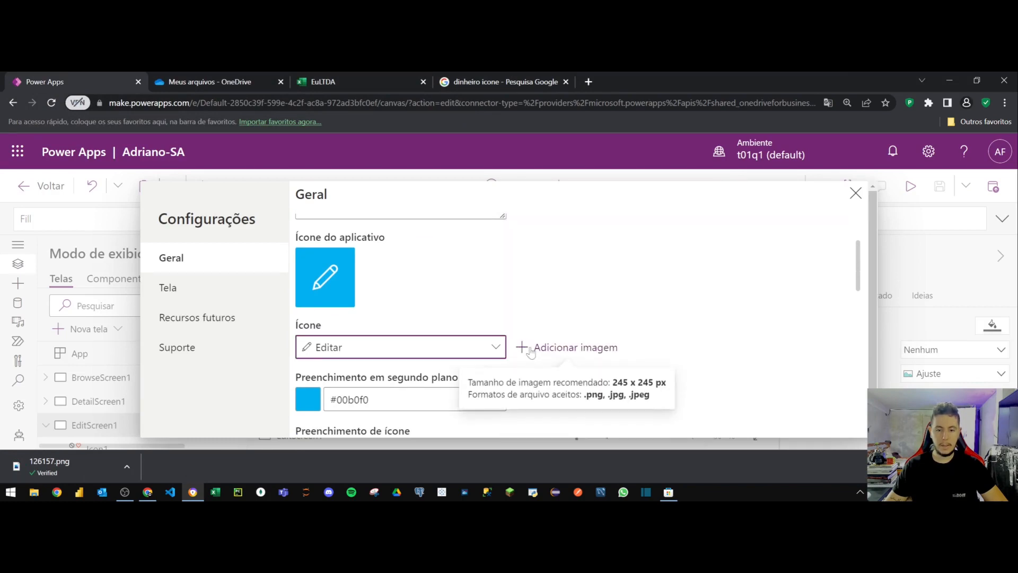
{"action": "left_click", "coordinate": [535, 350]}
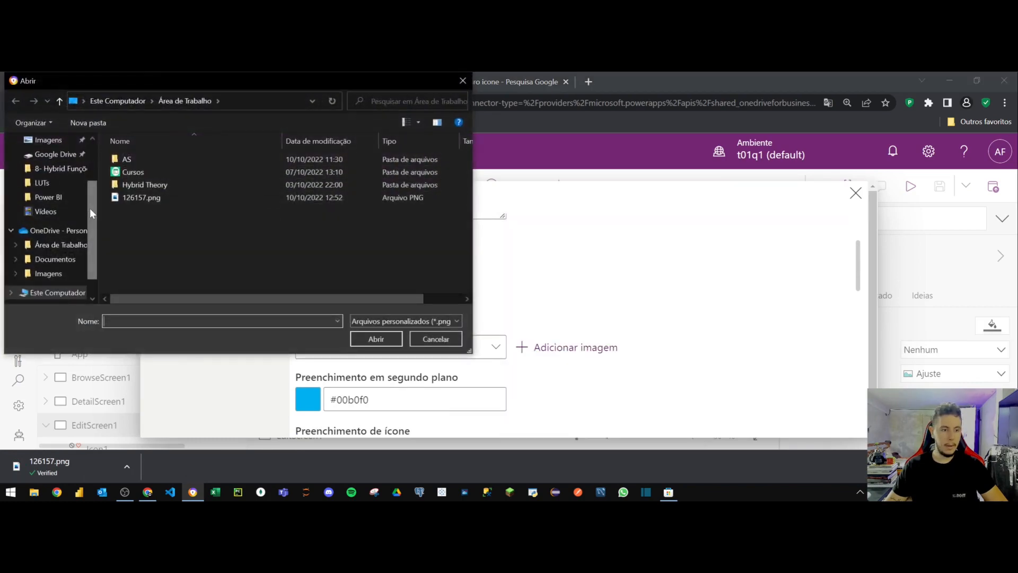
{"action": "double_click", "coordinate": [128, 199]}
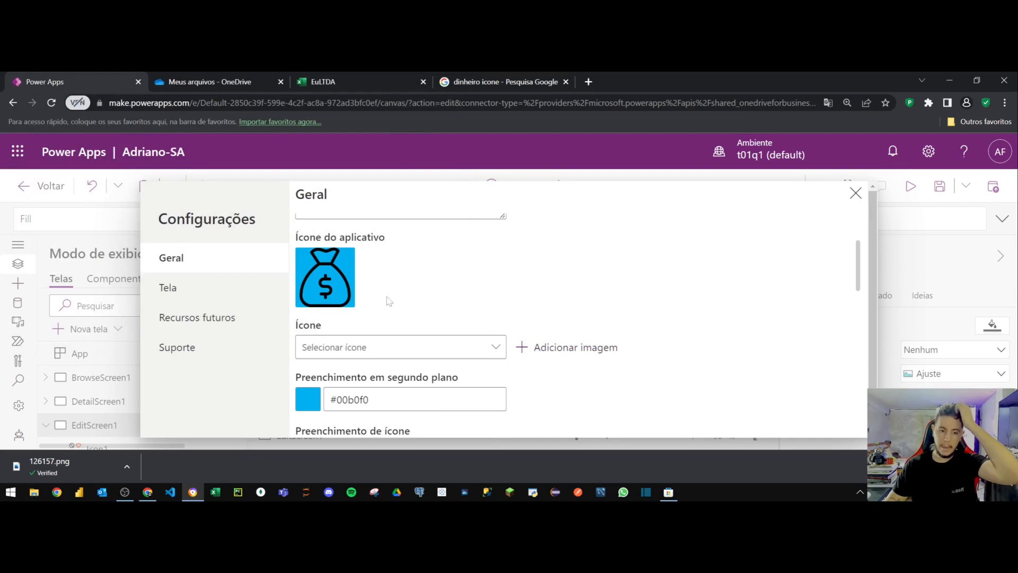
Try black as the app icon's background fill and set it to the theme grey RGBA(166, 166, 166, 1).
{"action": "scroll", "coordinate": [312, 330], "scroll_direction": "down", "scroll_amount": 1}
{"action": "left_click", "coordinate": [308, 337]}
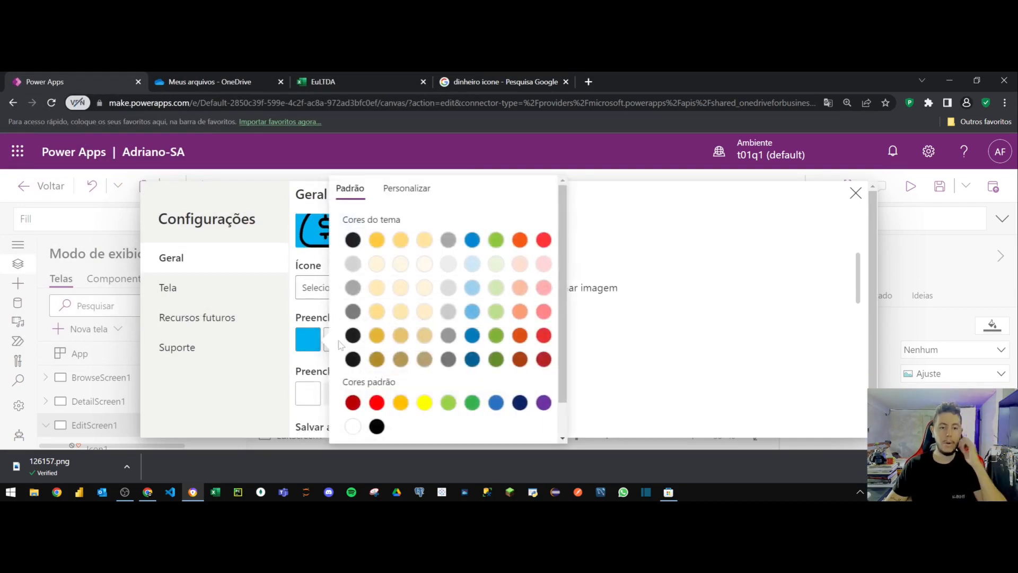
{"action": "left_click", "coordinate": [376, 426]}
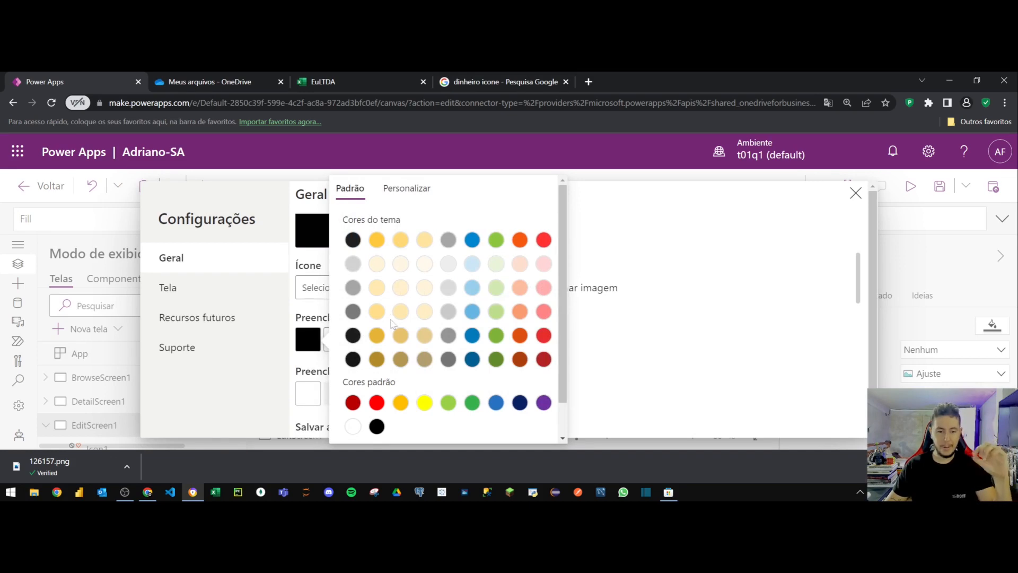
{"action": "left_click", "coordinate": [448, 239]}
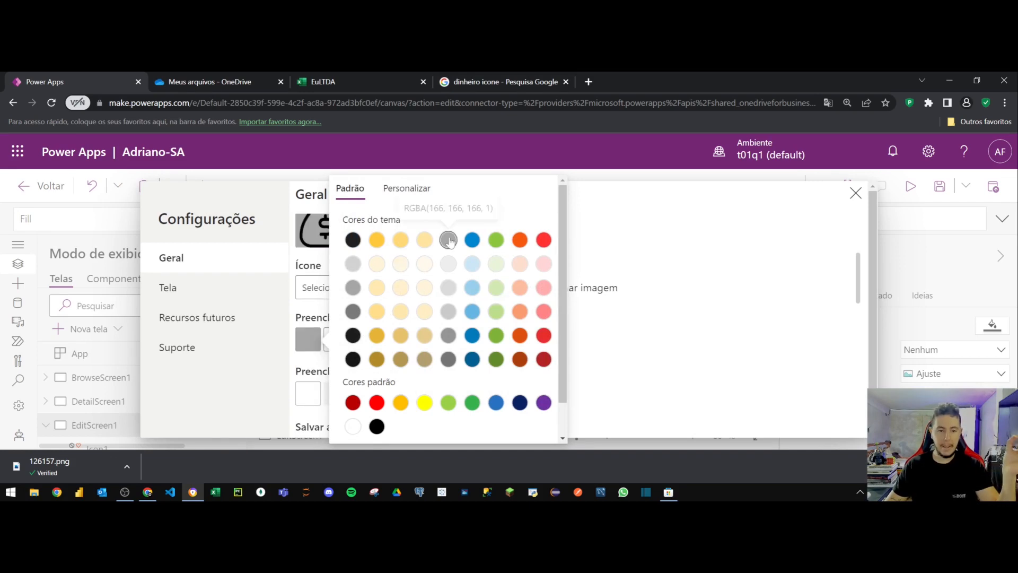
Try green as the icon's background fill, look at the custom colours, and restore the theme grey #a6a6a6.
{"action": "left_click", "coordinate": [472, 403]}
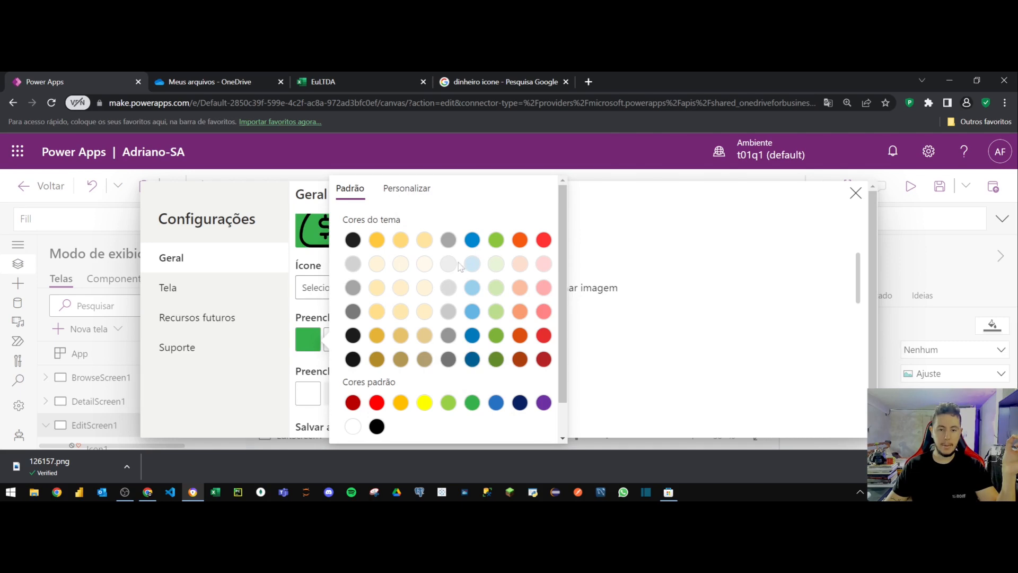
{"action": "scroll", "coordinate": [419, 356], "scroll_direction": "down", "scroll_amount": 2}
{"action": "scroll", "coordinate": [419, 355], "scroll_direction": "up", "scroll_amount": 2}
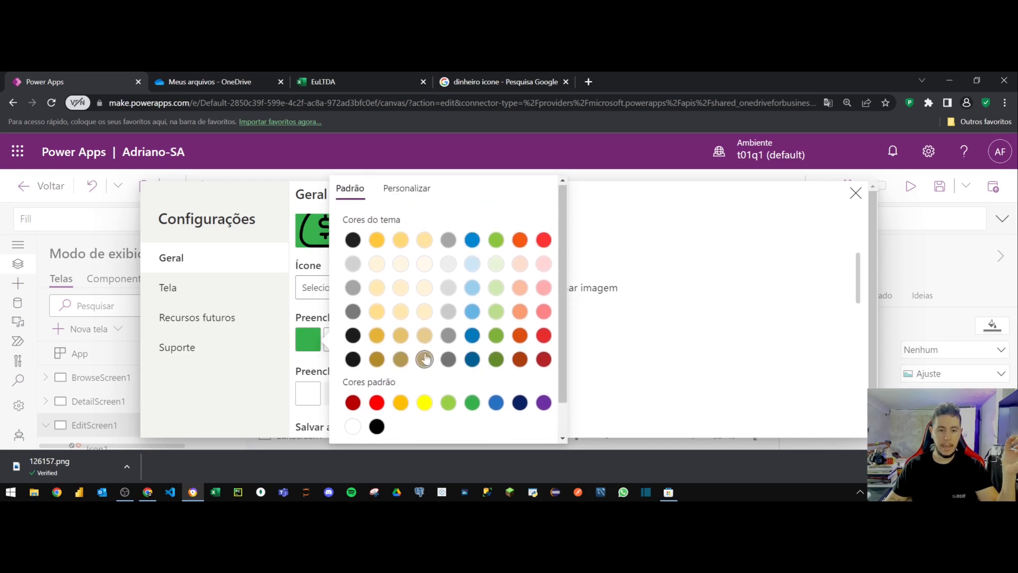
{"action": "left_click", "coordinate": [413, 196]}
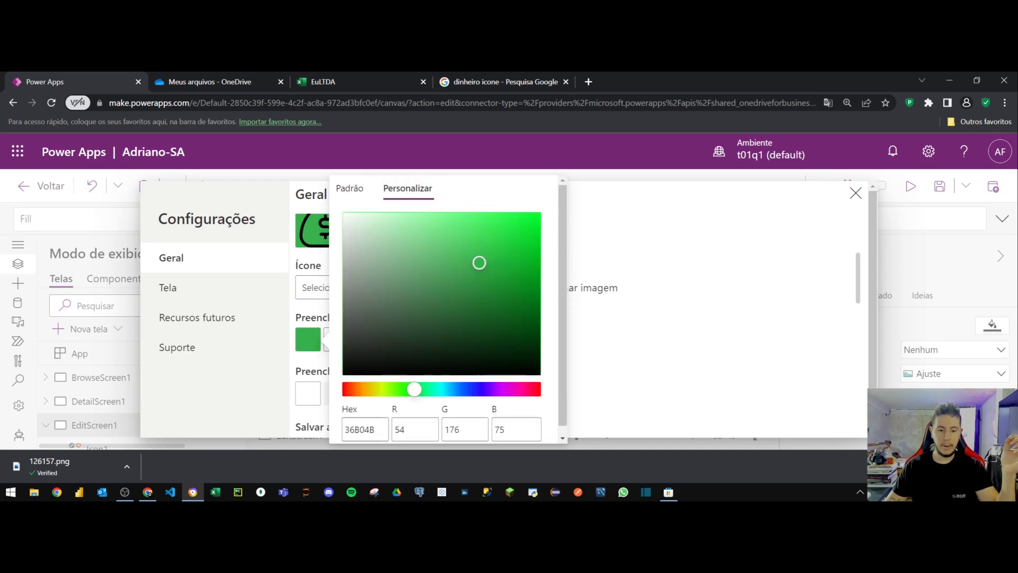
{"action": "scroll", "coordinate": [450, 308], "scroll_direction": "down", "scroll_amount": 1}
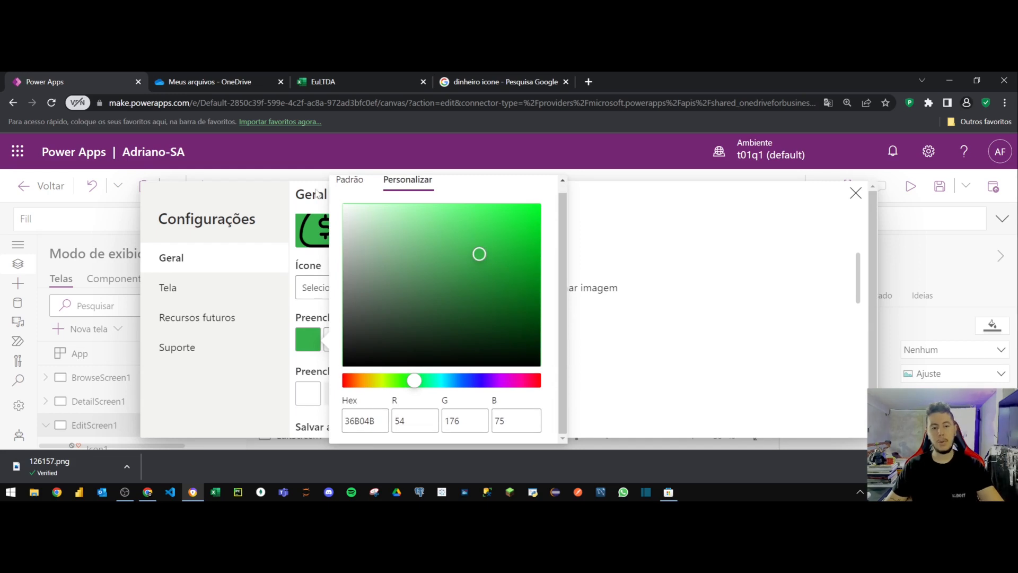
{"action": "left_click", "coordinate": [350, 180]}
{"action": "left_click", "coordinate": [449, 232]}
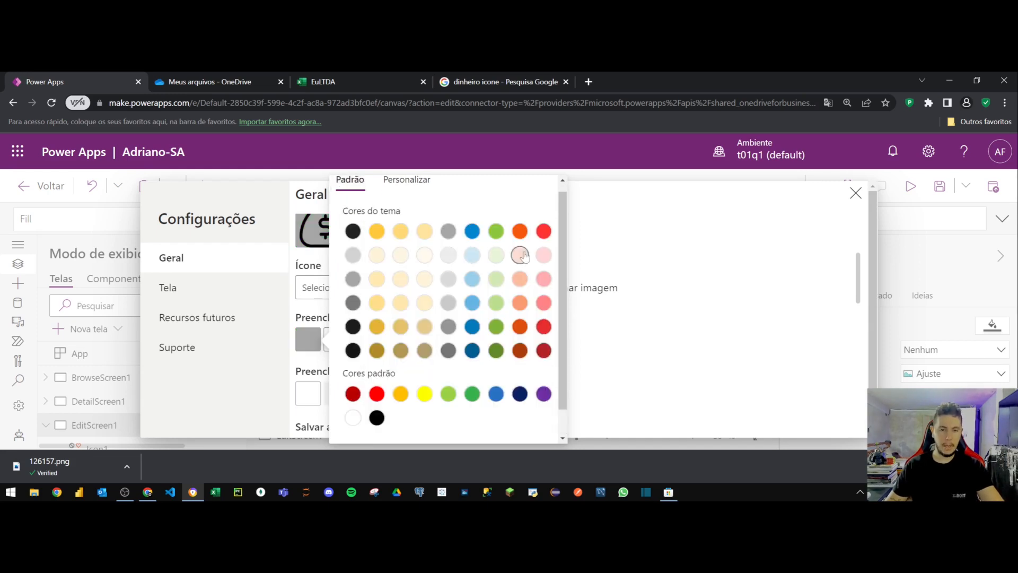
{"action": "left_click", "coordinate": [624, 363]}
{"action": "scroll", "coordinate": [540, 355], "scroll_direction": "down", "scroll_amount": 1}
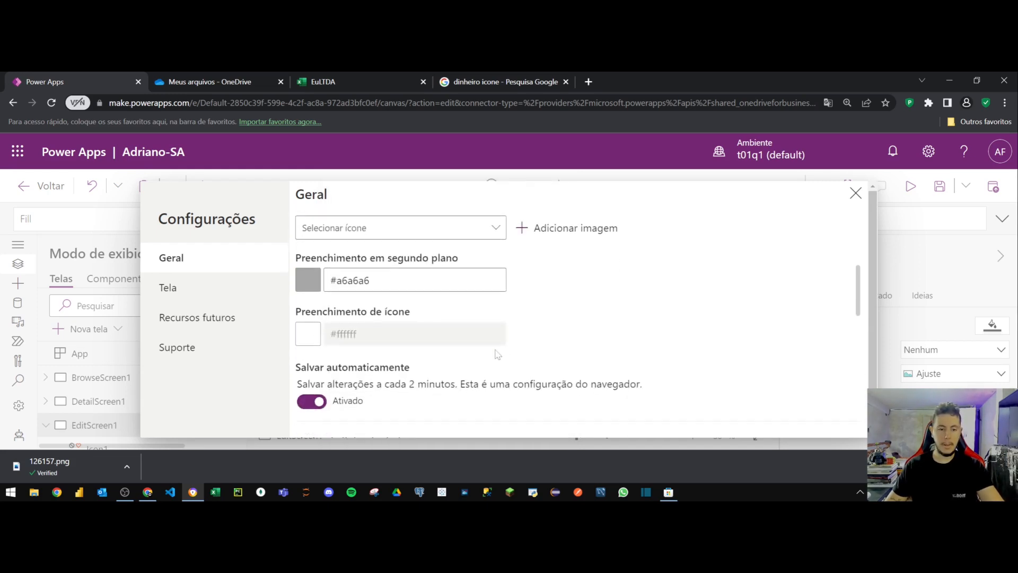
Examine the app's screen orientation options, upcoming features, support details and the remaining general settings.
{"action": "left_click", "coordinate": [188, 287]}
{"action": "scroll", "coordinate": [503, 322], "scroll_direction": "down", "scroll_amount": 1}
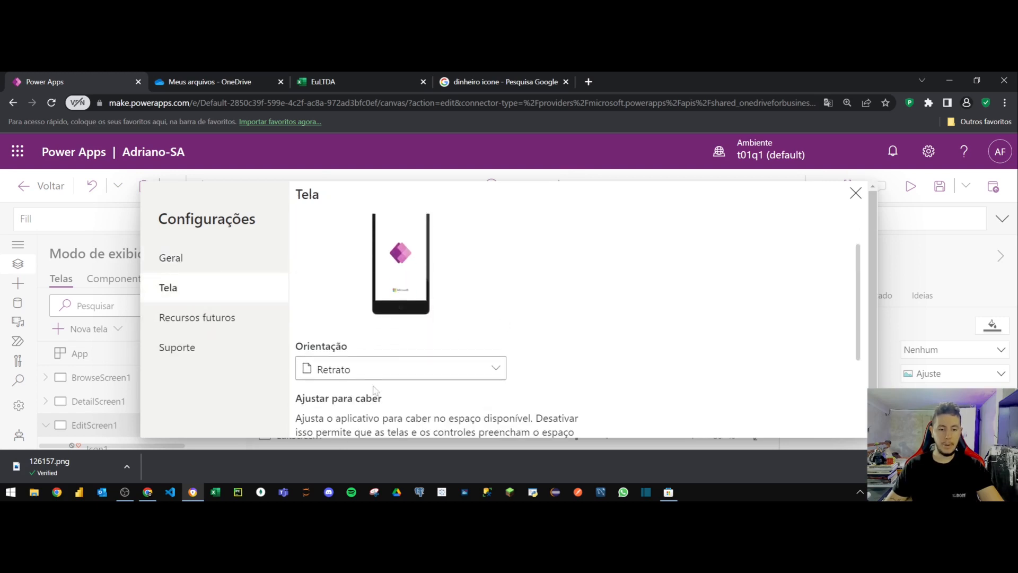
{"action": "left_click", "coordinate": [372, 367]}
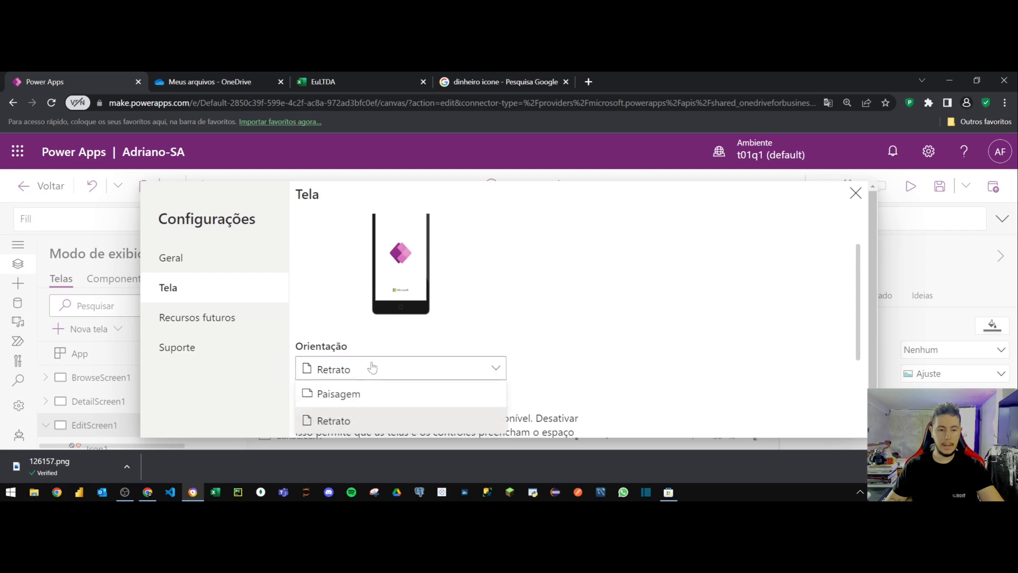
{"action": "left_click", "coordinate": [189, 321]}
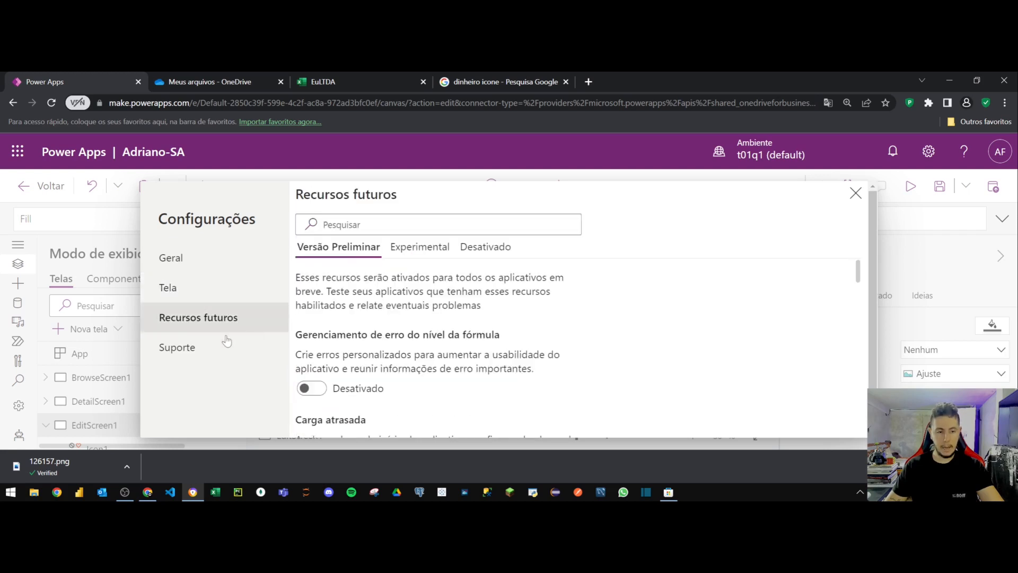
{"action": "left_click", "coordinate": [205, 348]}
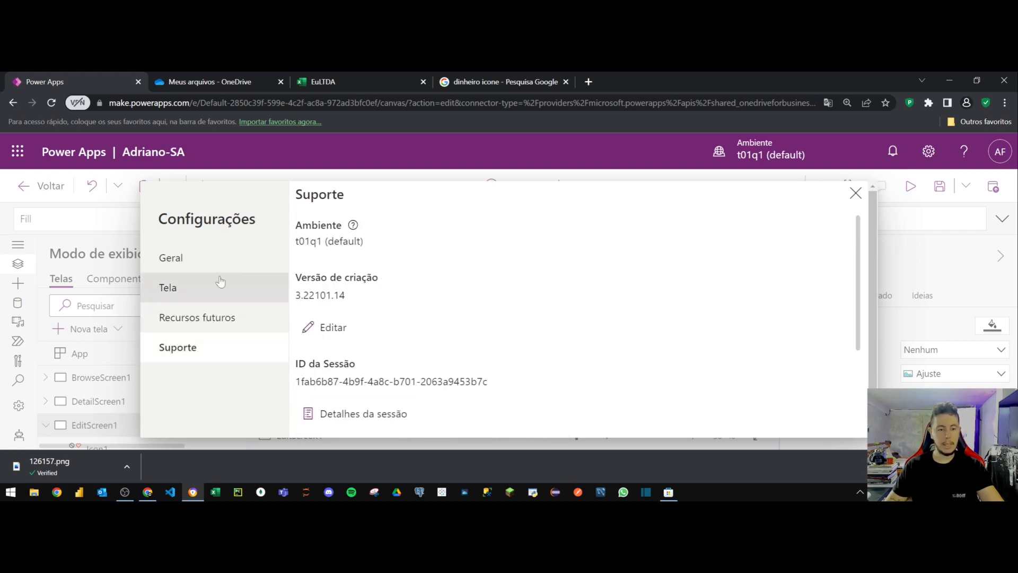
{"action": "left_click", "coordinate": [198, 259]}
{"action": "scroll", "coordinate": [848, 329], "scroll_direction": "down", "scroll_amount": 5}
{"action": "scroll", "coordinate": [866, 355], "scroll_direction": "down", "scroll_amount": 2}
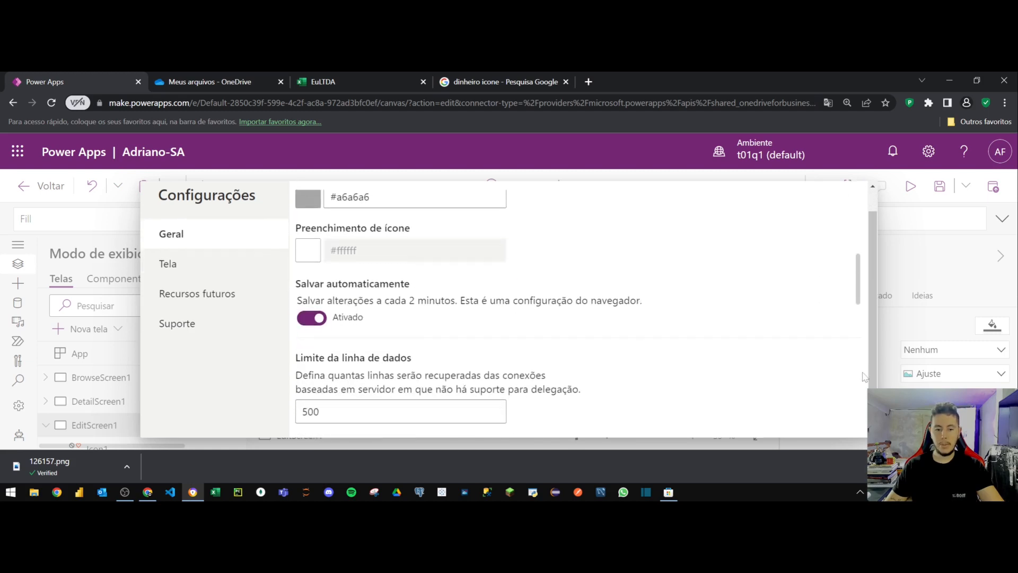
{"action": "scroll", "coordinate": [765, 389], "scroll_direction": "down", "scroll_amount": 3}
{"action": "scroll", "coordinate": [795, 372], "scroll_direction": "down", "scroll_amount": 2}
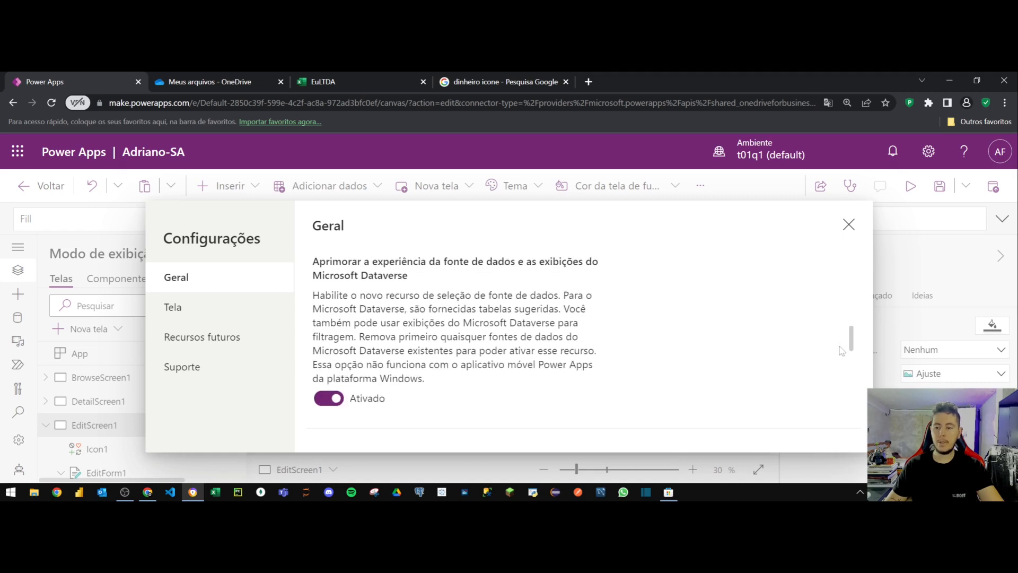
{"action": "left_click_drag", "start_coordinate": [853, 342], "coordinate": [852, 416]}
Close the app settings and publish this version of the Adriano-SA app.
{"action": "left_click", "coordinate": [849, 224]}
{"action": "left_click", "coordinate": [993, 186]}
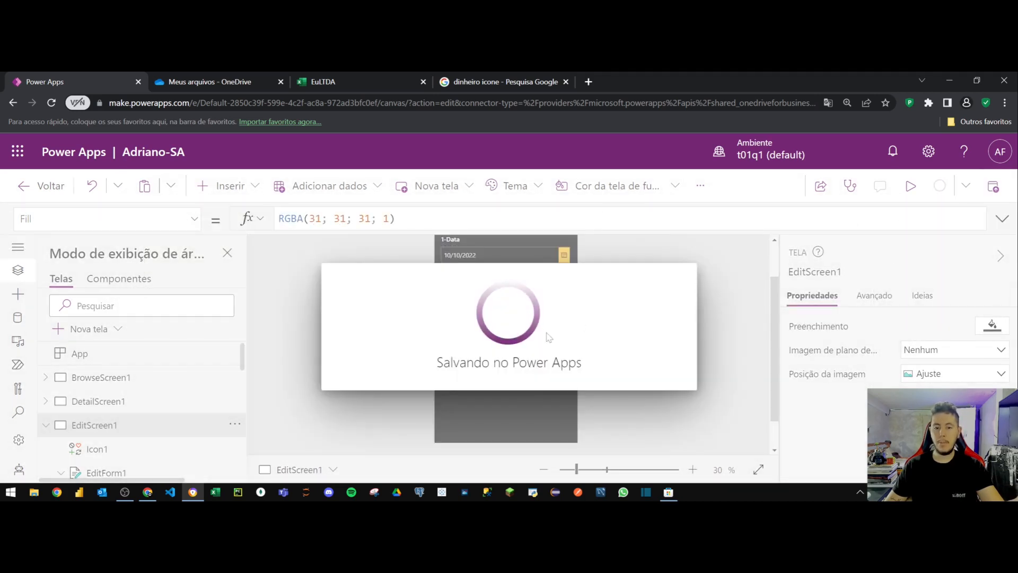
{"action": "left_click", "coordinate": [551, 418]}
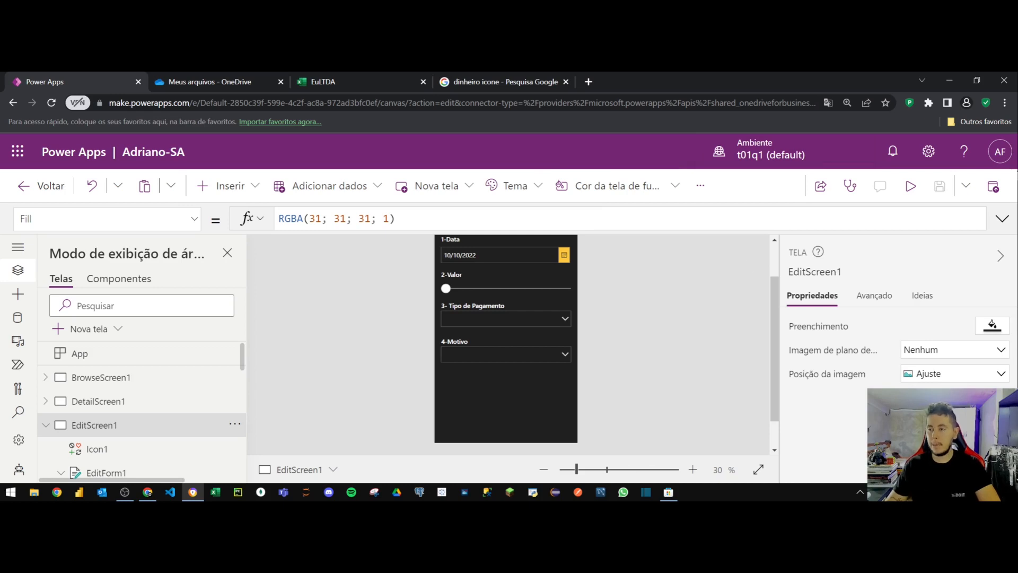
Switch to the EuLTDA Google sheet and fit the width of the 1-Data column to its contents.
{"action": "left_click", "coordinate": [1000, 152]}
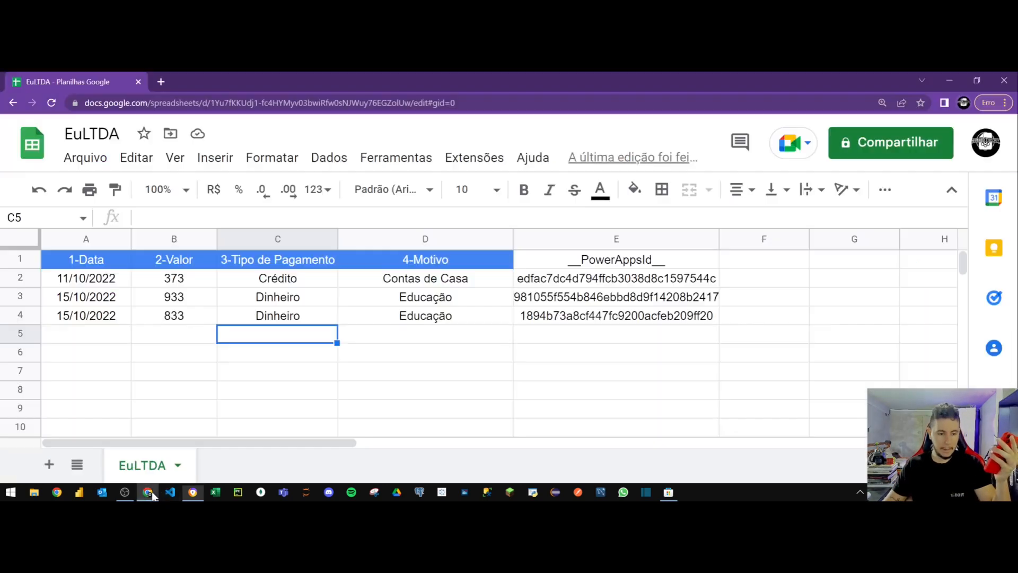
{"action": "left_click", "coordinate": [147, 492]}
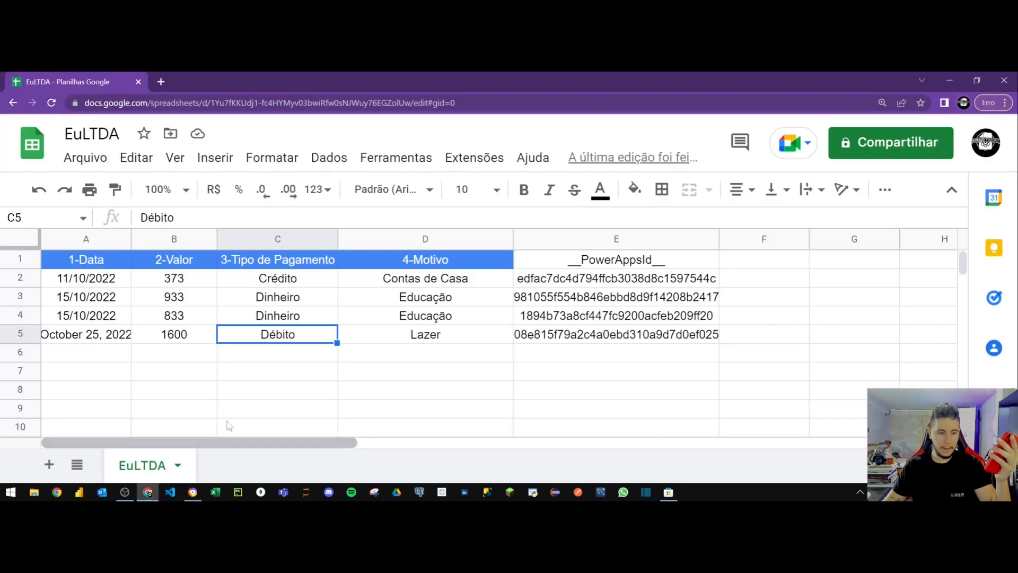
{"action": "left_click", "coordinate": [102, 341]}
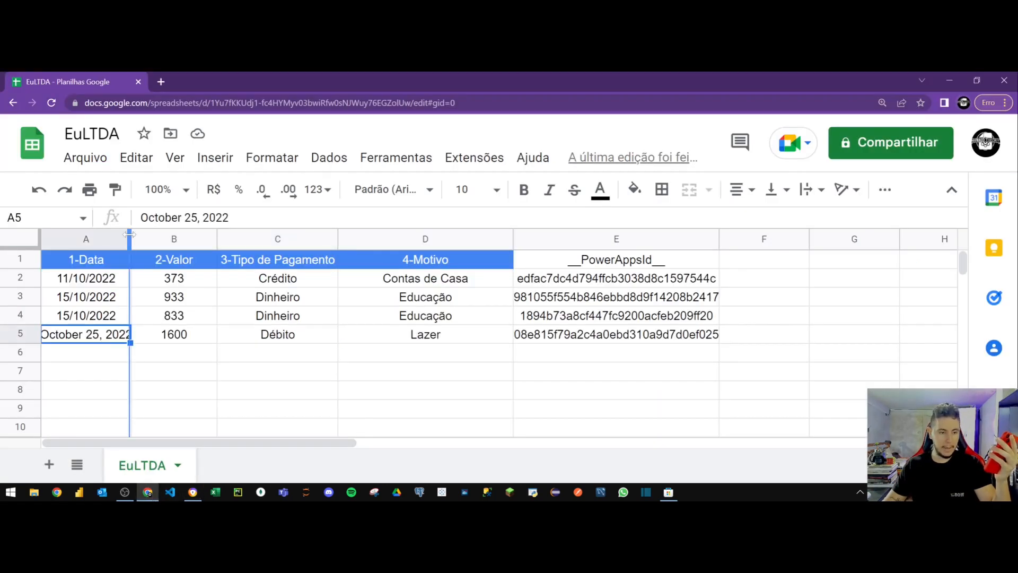
{"action": "double_click", "coordinate": [131, 239]}
{"action": "left_click", "coordinate": [213, 361]}
{"action": "left_click", "coordinate": [93, 338]}
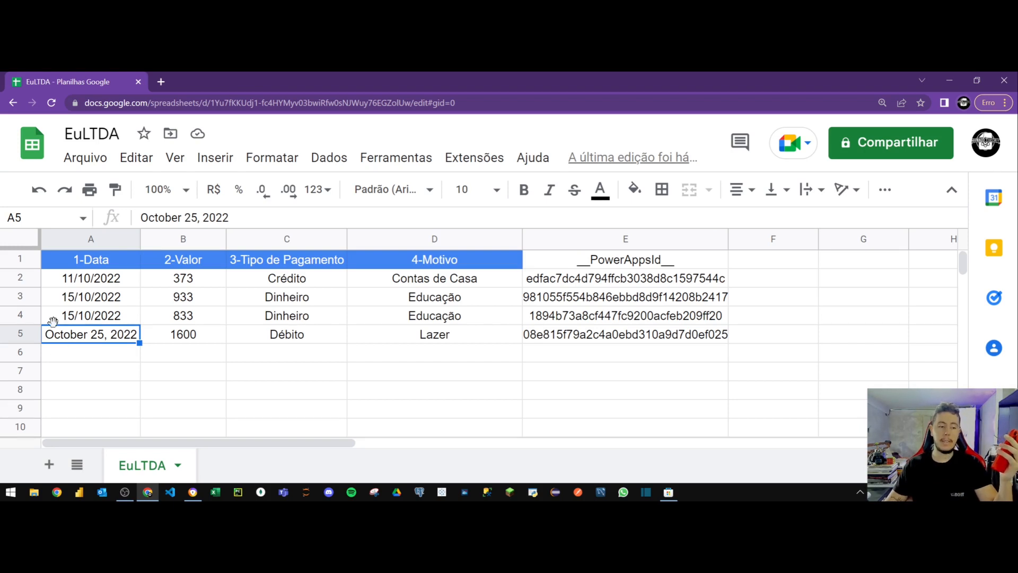
Examine the value, payment type and reason in row 5, and all records in A2:E5.
{"action": "left_click_drag", "start_coordinate": [180, 334], "coordinate": [509, 333]}
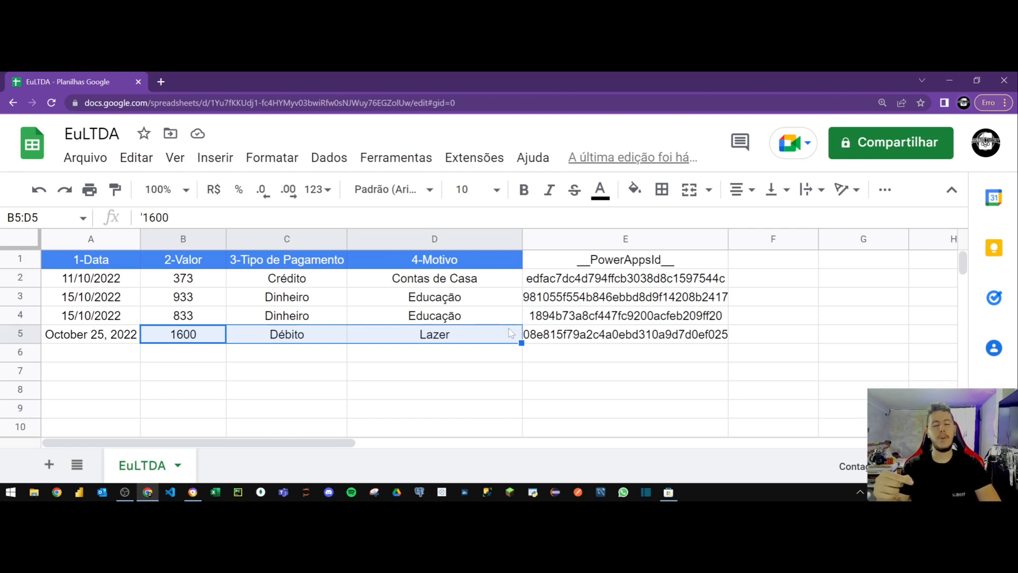
{"action": "left_click", "coordinate": [263, 362]}
{"action": "left_click_drag", "start_coordinate": [97, 281], "coordinate": [607, 334]}
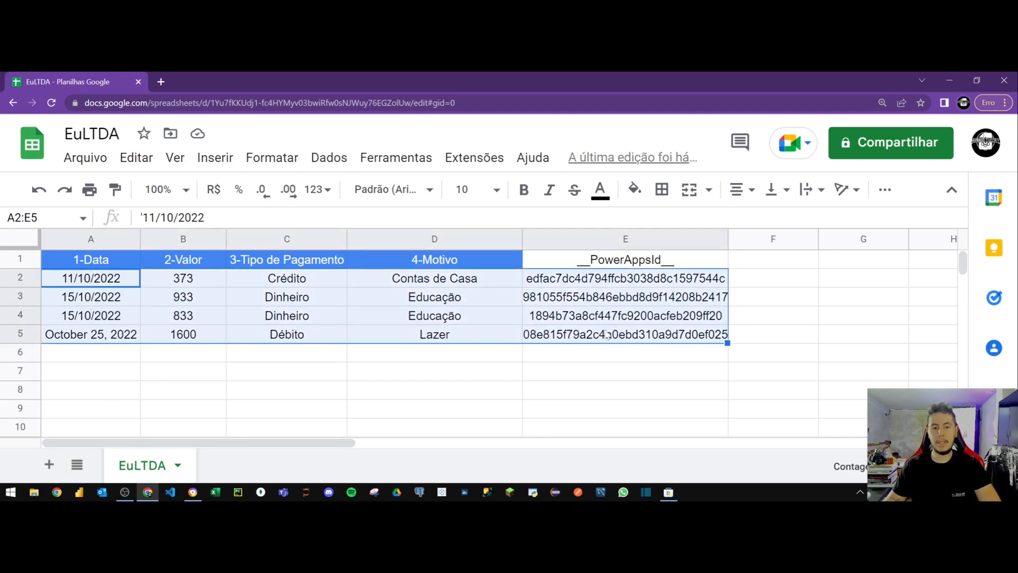